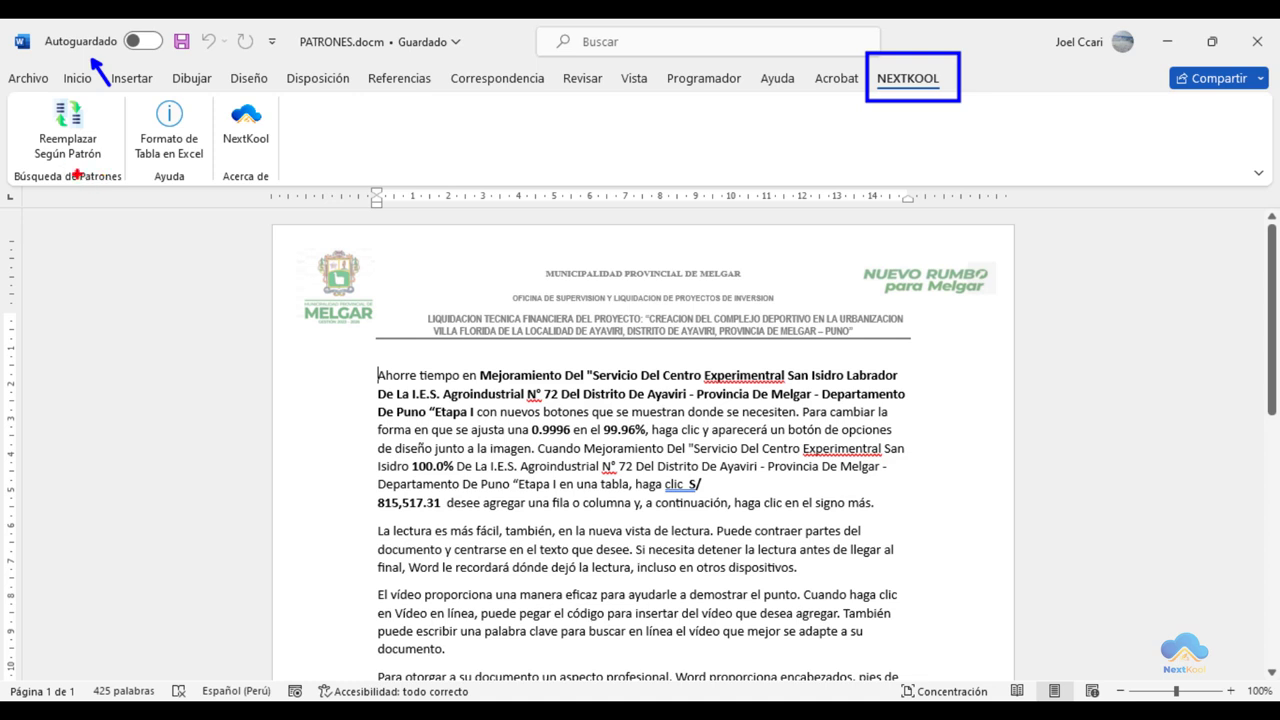
pyautogui.moveTo(77, 195); pyautogui.dragTo(90, 258)
pyautogui.moveTo(177, 167); pyautogui.dragTo(197, 262)
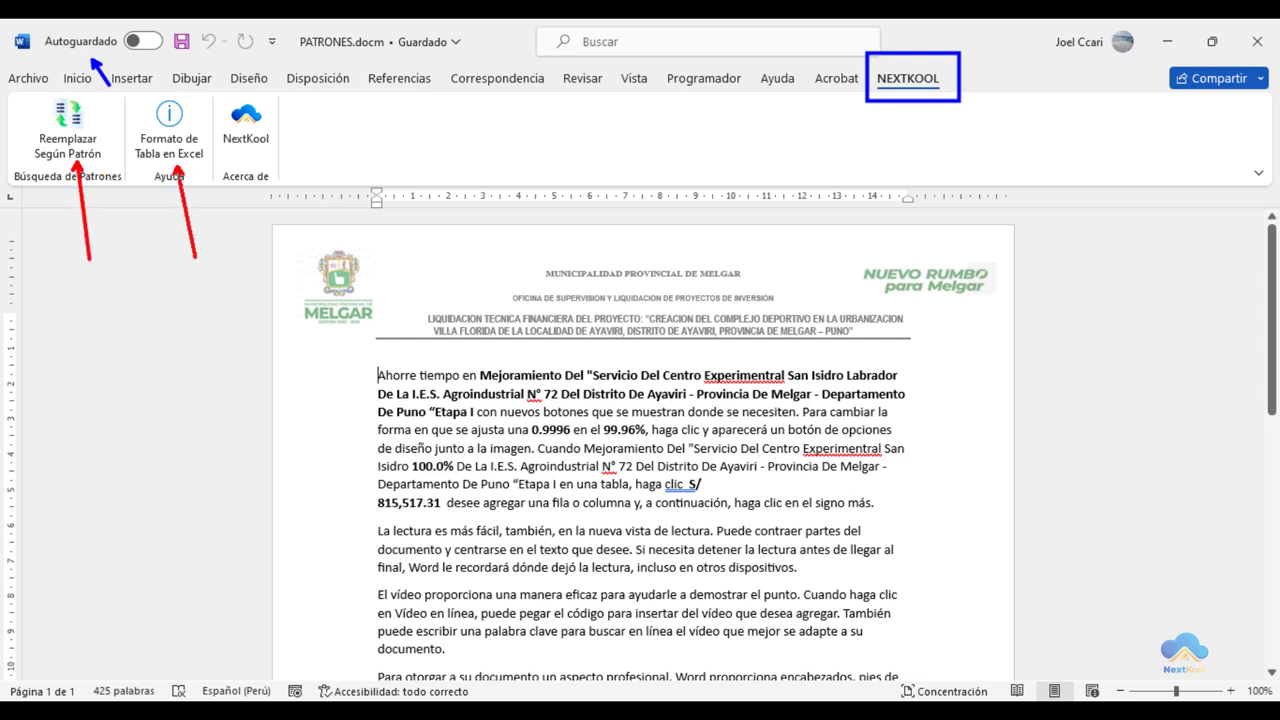
pyautogui.moveTo(250, 152); pyautogui.dragTo(258, 195)
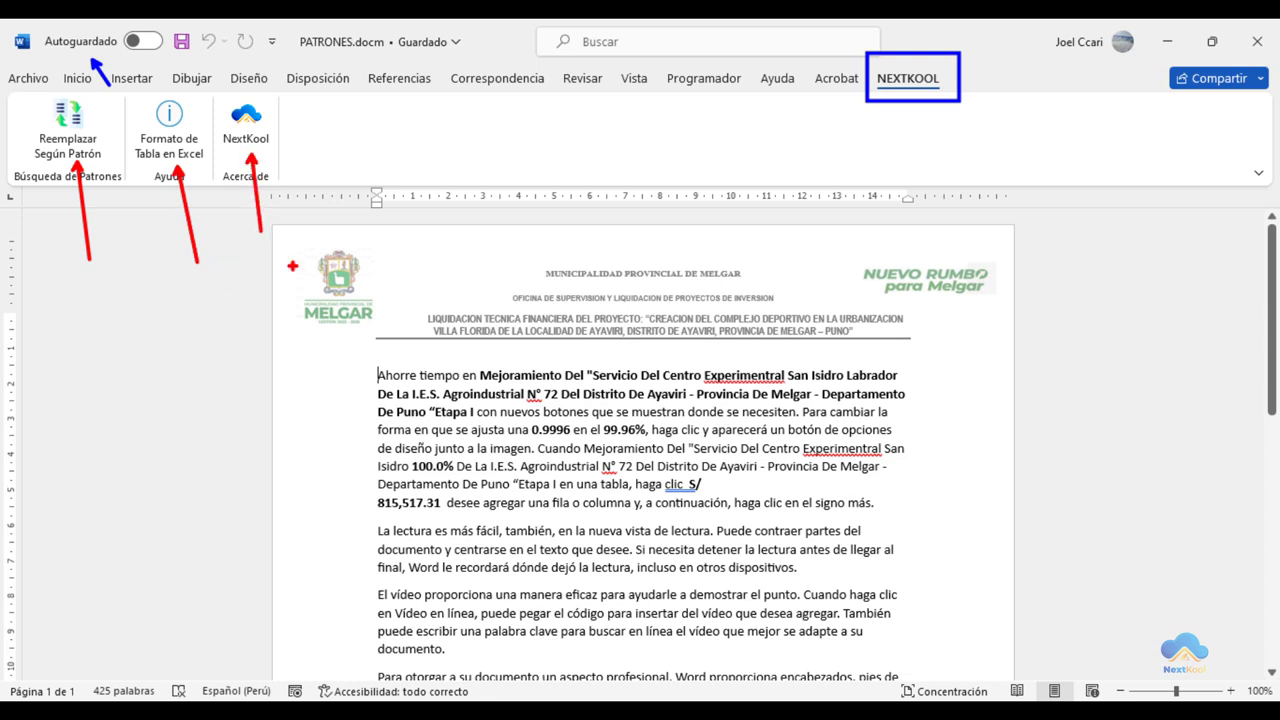
pyautogui.press('Escape')
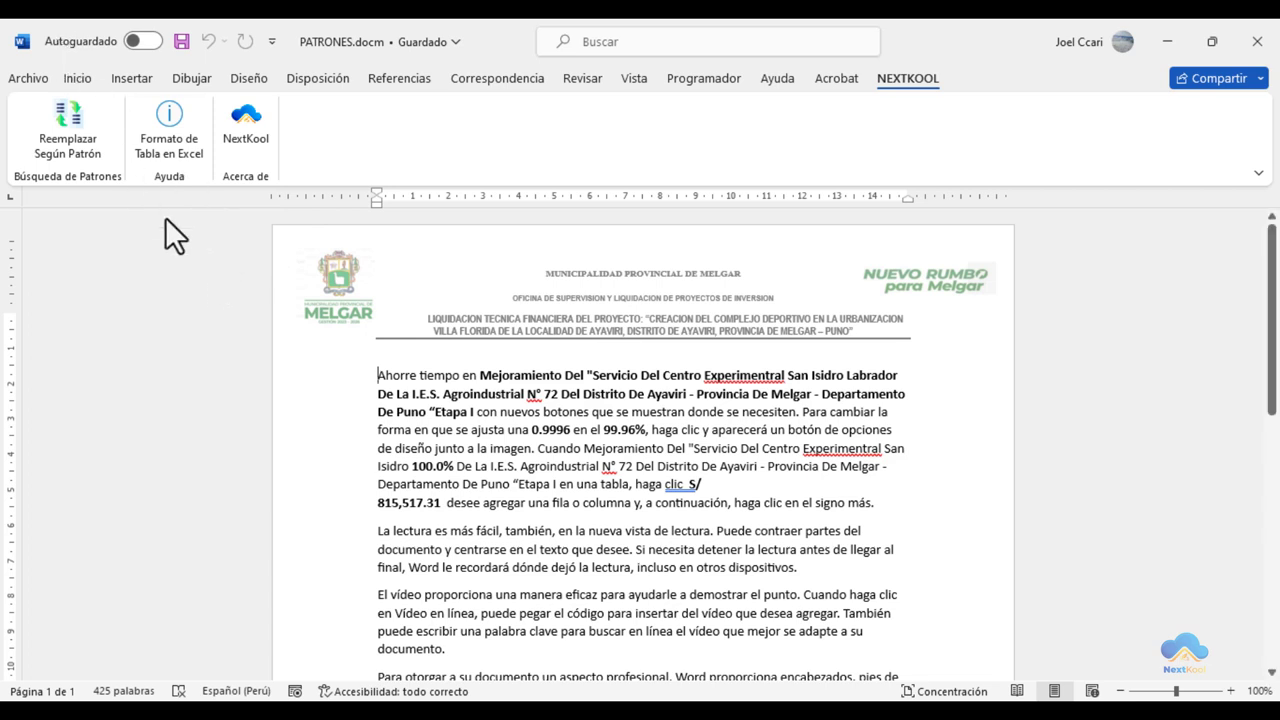
# - Open the Formato de Tabla en Excel template, with its format legend and PATRÓN, FORMATO, DESCRIPCIÓN columns
pyautogui.click(172, 130)
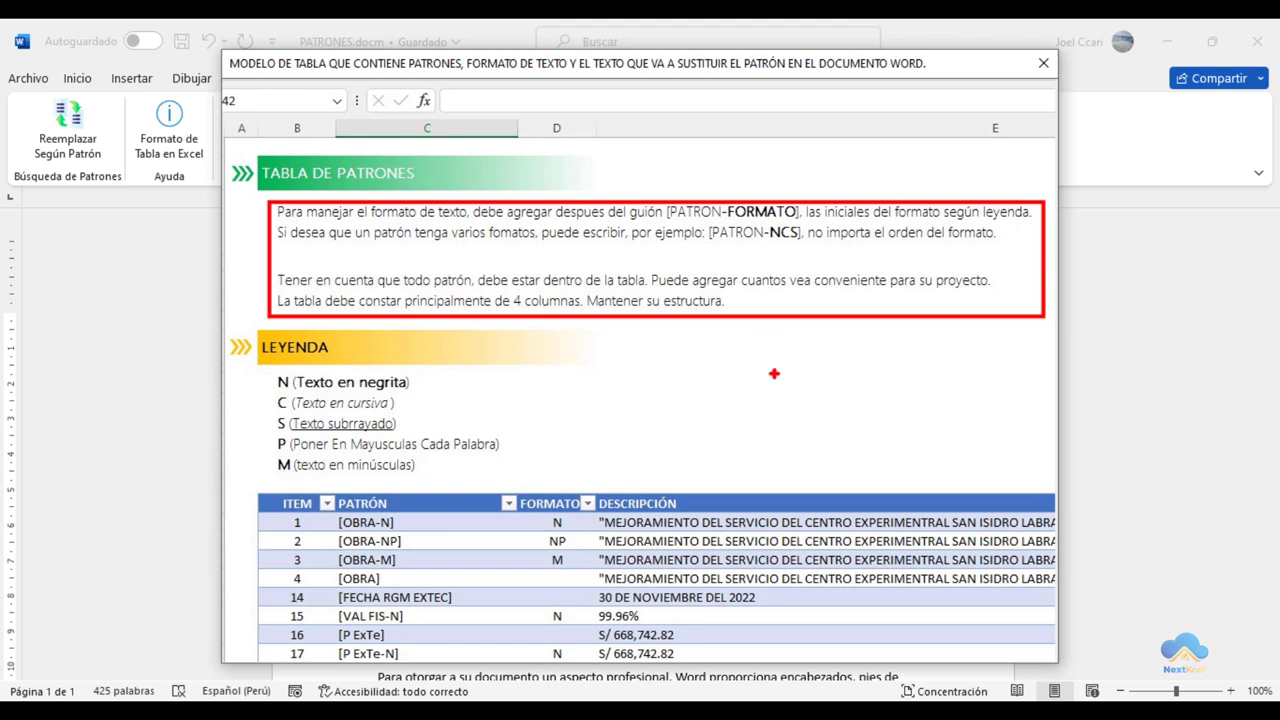
pyautogui.press('Escape')
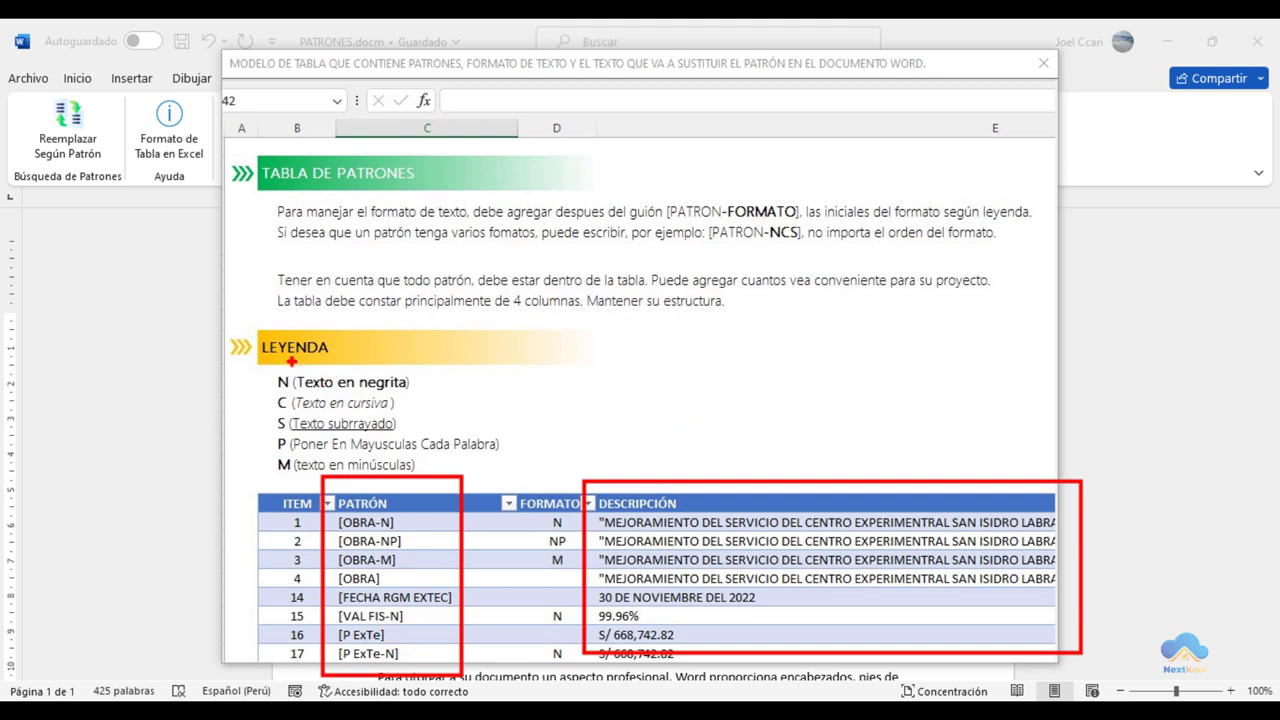
pyautogui.moveTo(248, 320); pyautogui.dragTo(540, 480)
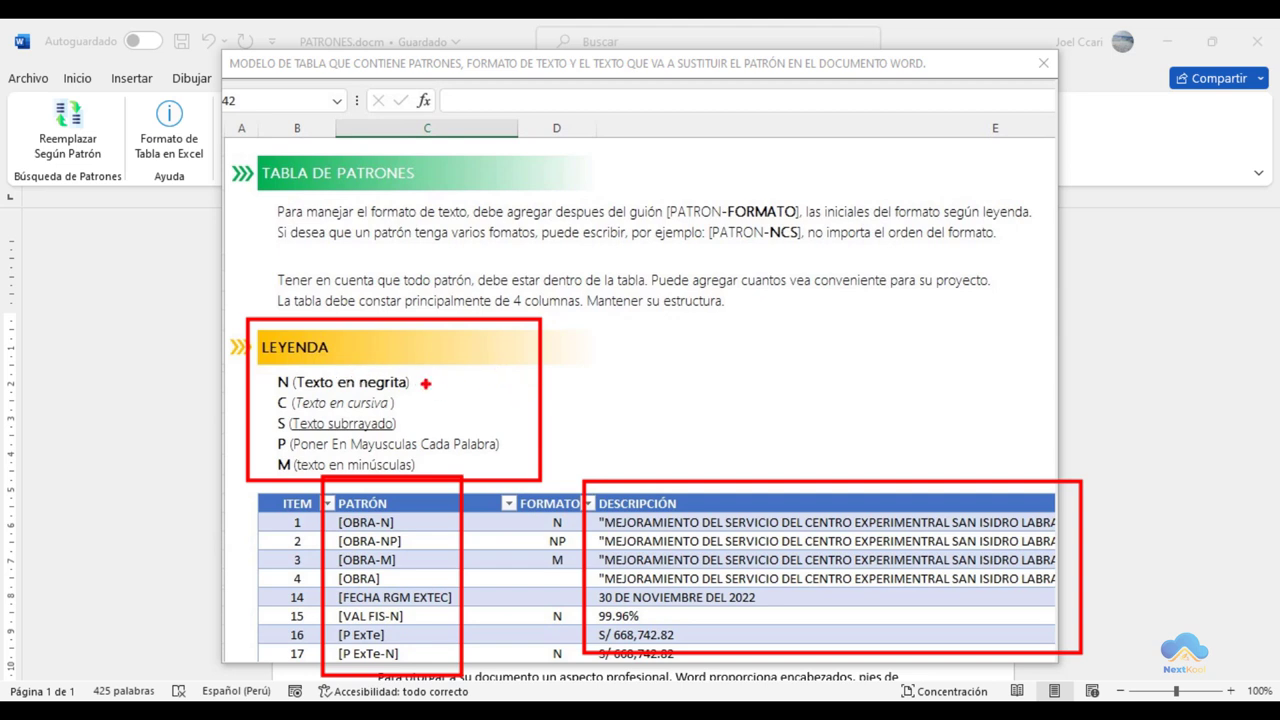
pyautogui.moveTo(418, 383); pyautogui.dragTo(486, 340)
pyautogui.moveTo(409, 407); pyautogui.dragTo(467, 381)
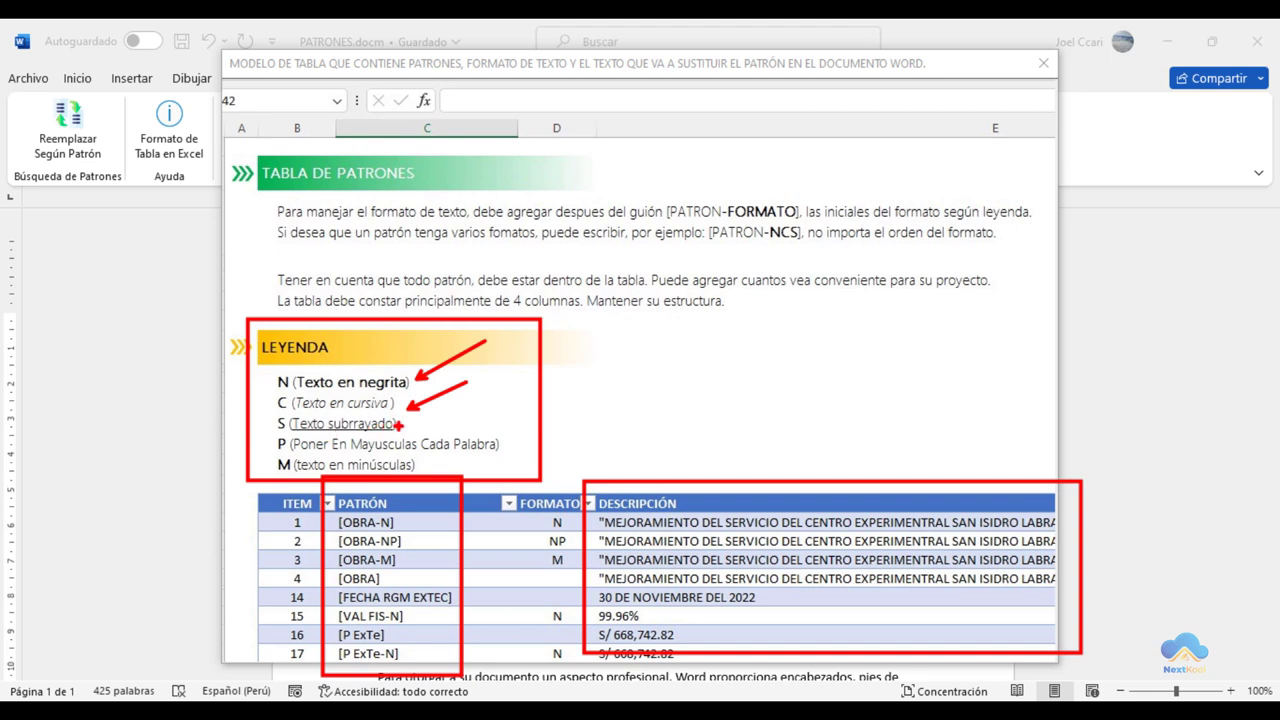
pyautogui.moveTo(404, 423); pyautogui.dragTo(470, 410)
pyautogui.moveTo(506, 443); pyautogui.dragTo(550, 412)
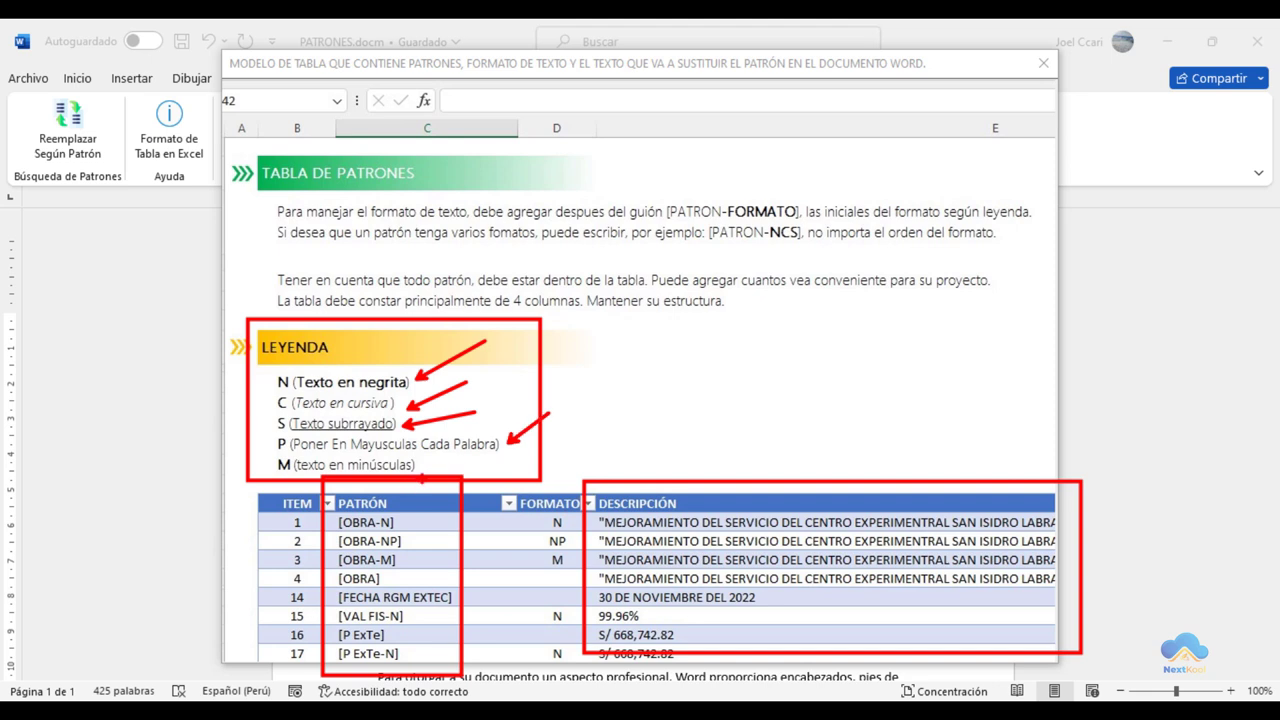
pyautogui.moveTo(420, 465); pyautogui.dragTo(502, 465)
pyautogui.moveTo(268, 370); pyautogui.dragTo(294, 478)
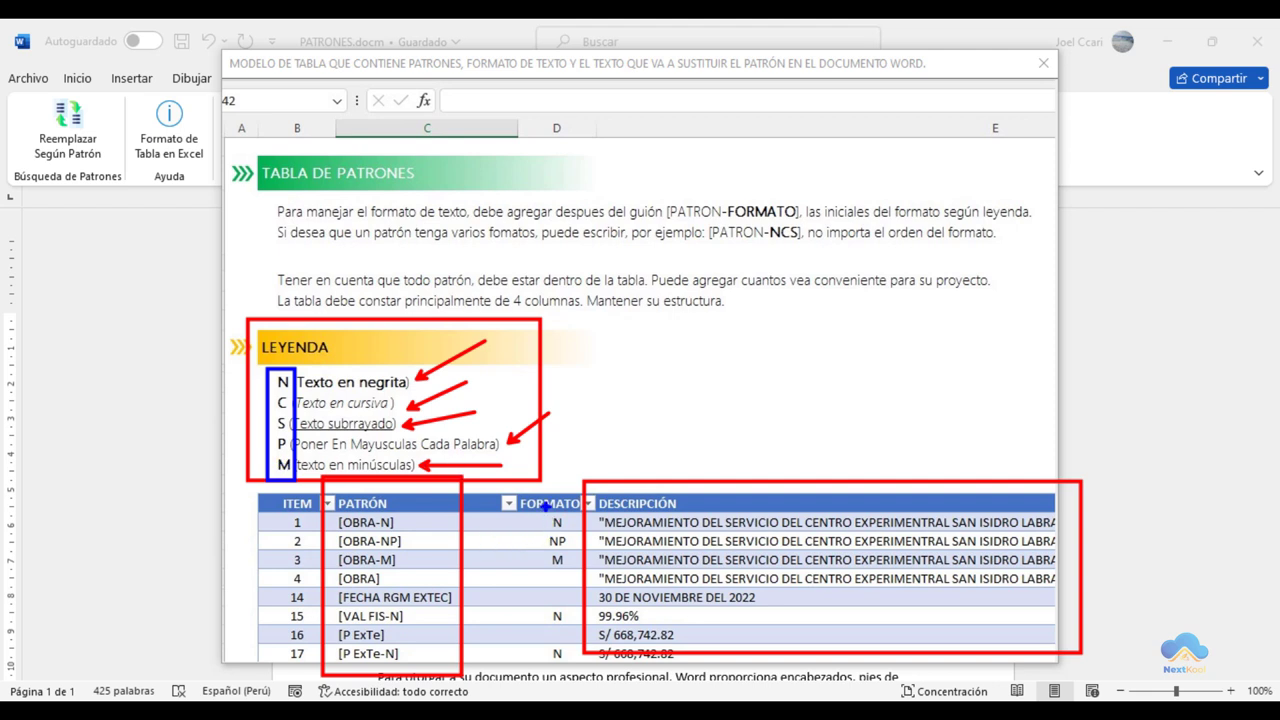
pyautogui.moveTo(508, 488); pyautogui.dragTo(588, 658)
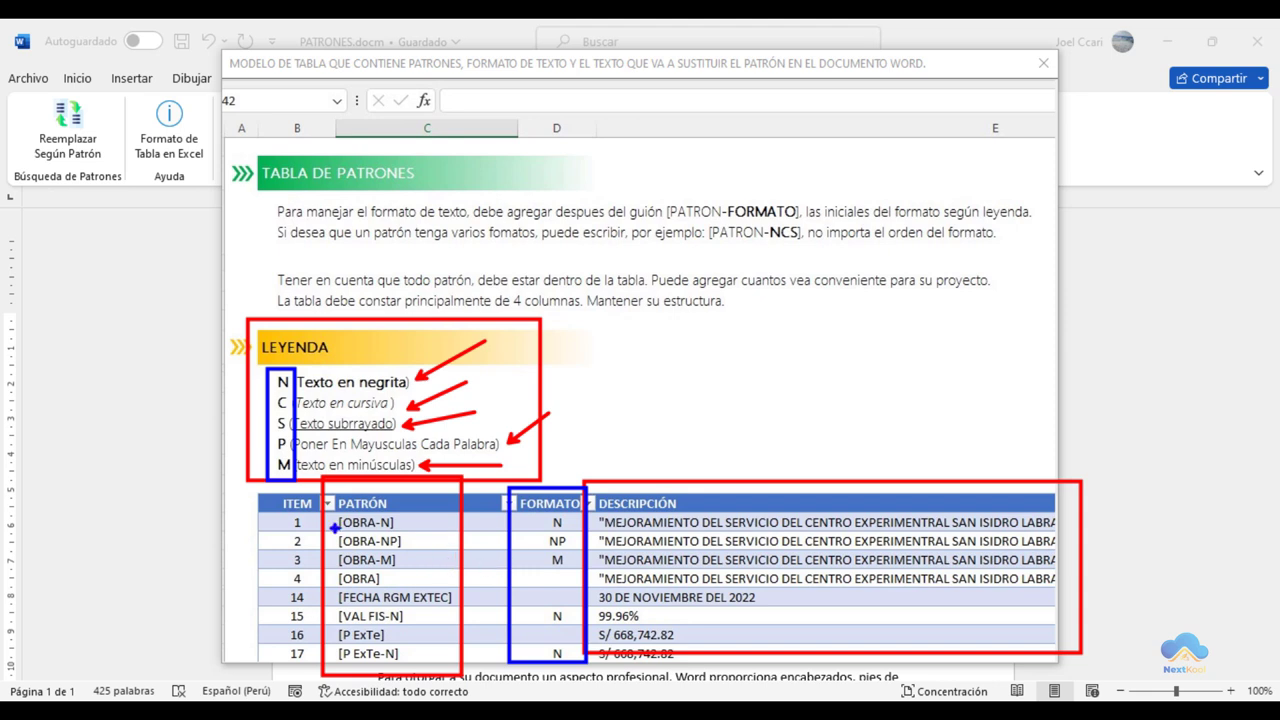
pyautogui.press('Escape')
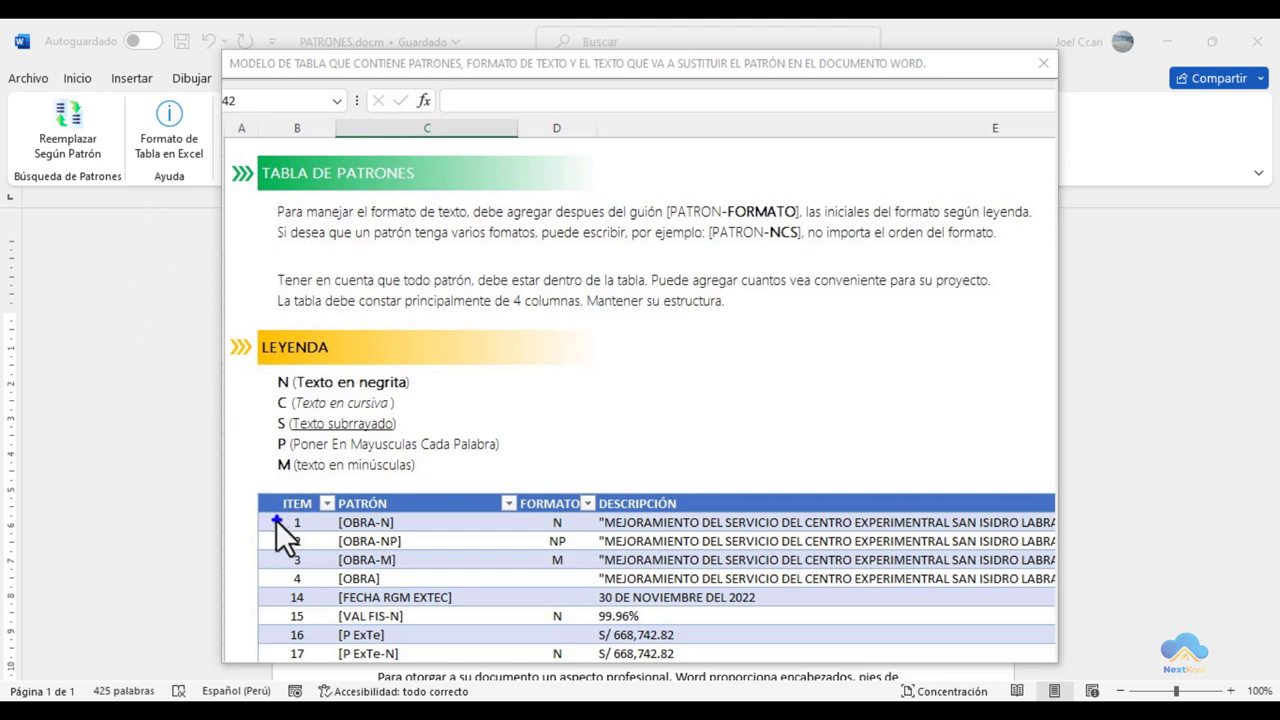
pyautogui.moveTo(243, 484)
pyautogui.mouseDown()
pyautogui.moveTo(762, 624)
pyautogui.moveTo(1030, 656)
pyautogui.mouseUp()
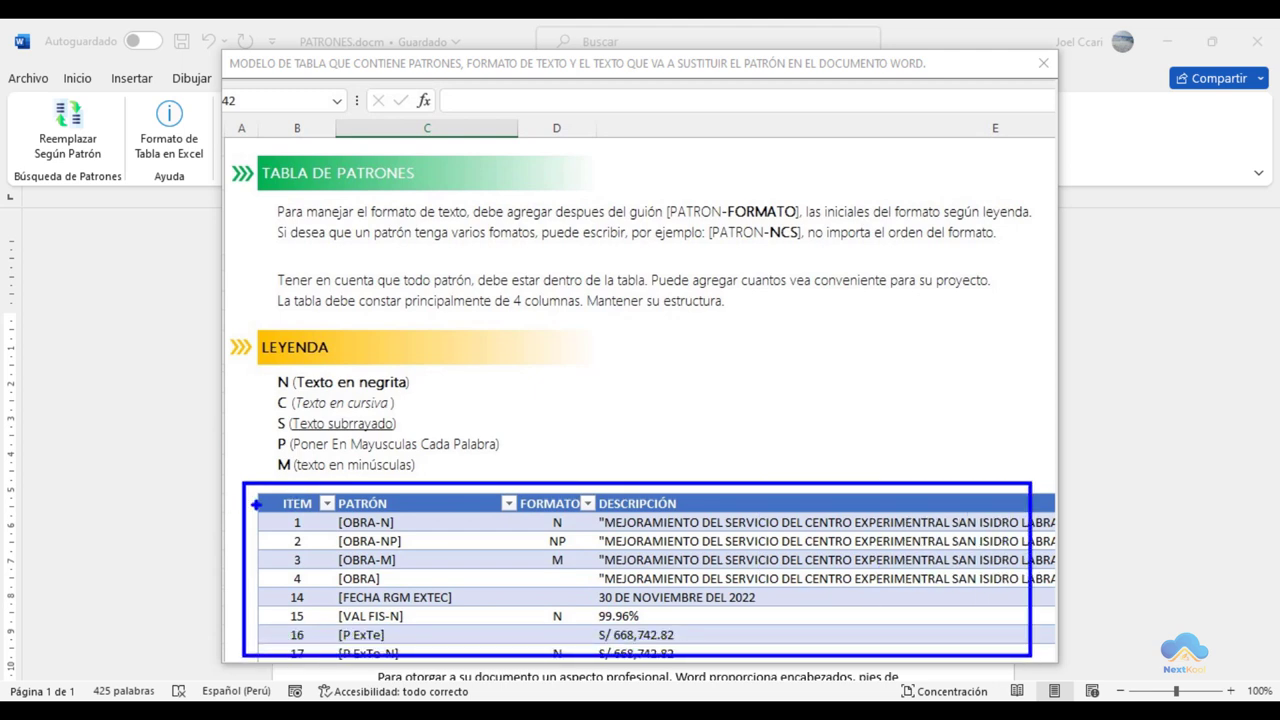
pyautogui.moveTo(285, 478); pyautogui.dragTo(285, 381)
pyautogui.moveTo(386, 478); pyautogui.dragTo(402, 360)
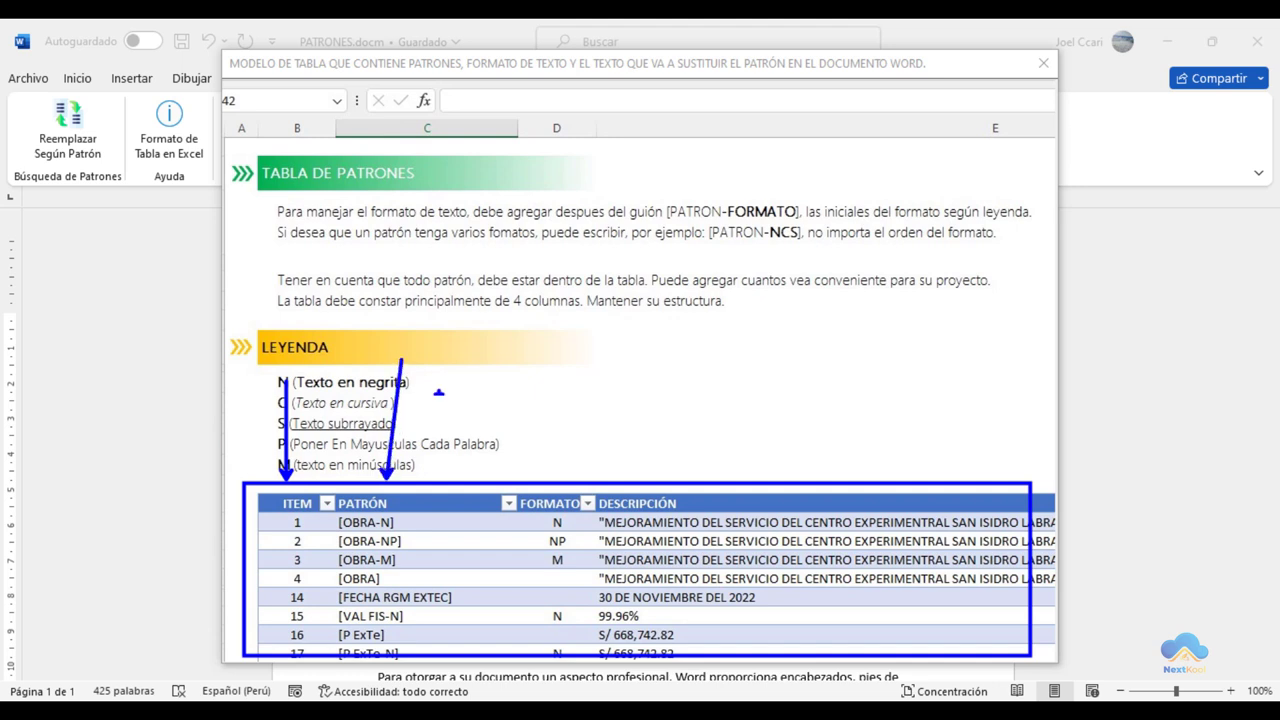
pyautogui.moveTo(561, 478); pyautogui.dragTo(561, 380)
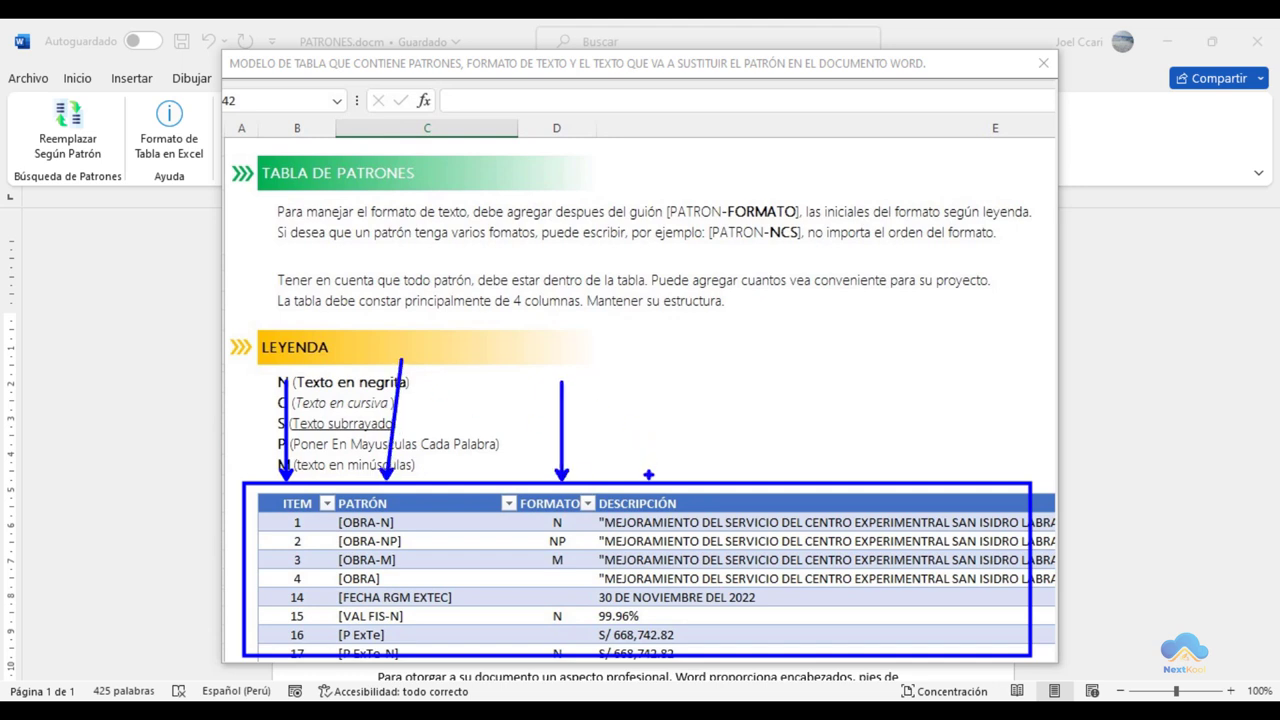
pyautogui.moveTo(649, 476); pyautogui.dragTo(649, 358)
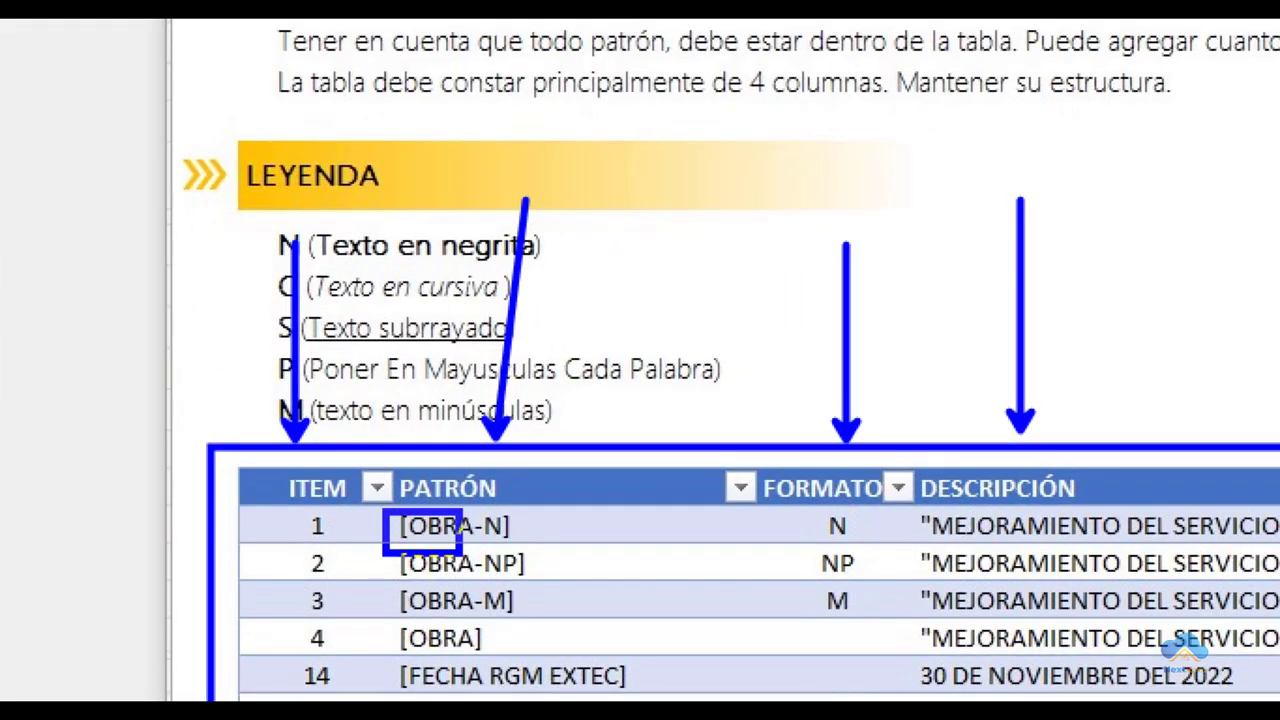
pyautogui.moveTo(386, 512); pyautogui.dragTo(553, 548)
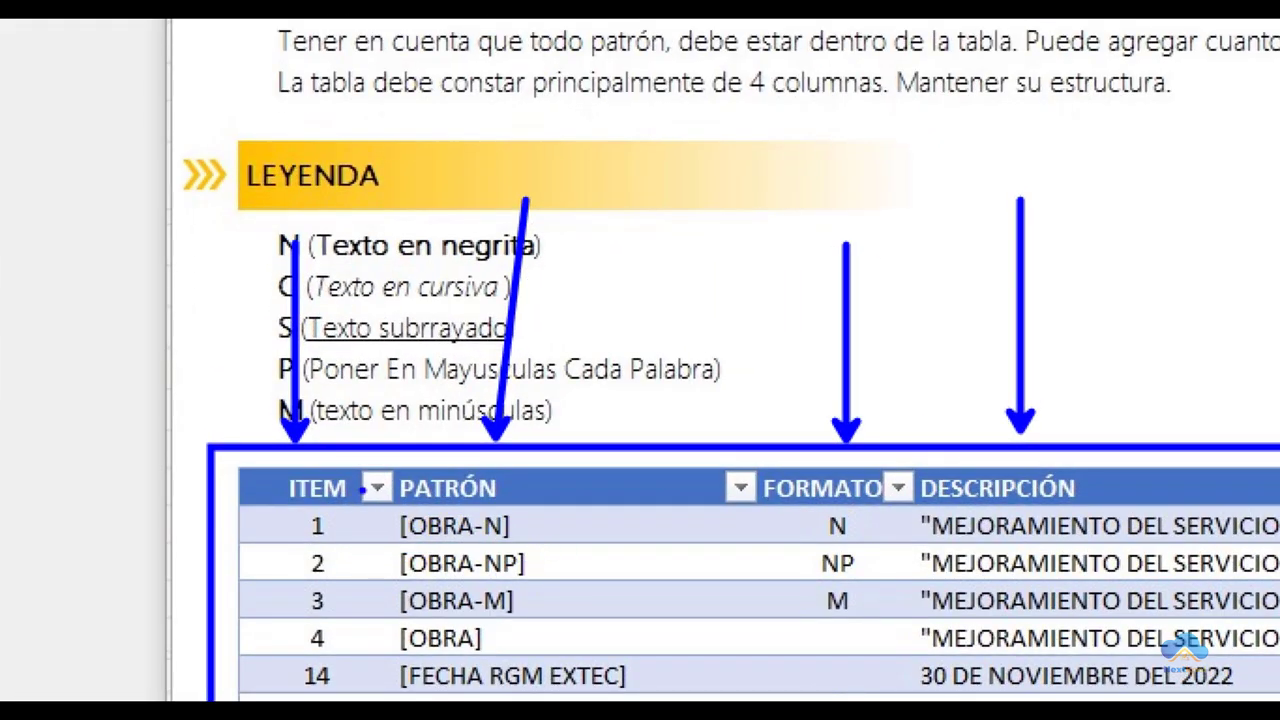
pyautogui.moveTo(364, 487); pyautogui.dragTo(555, 552)
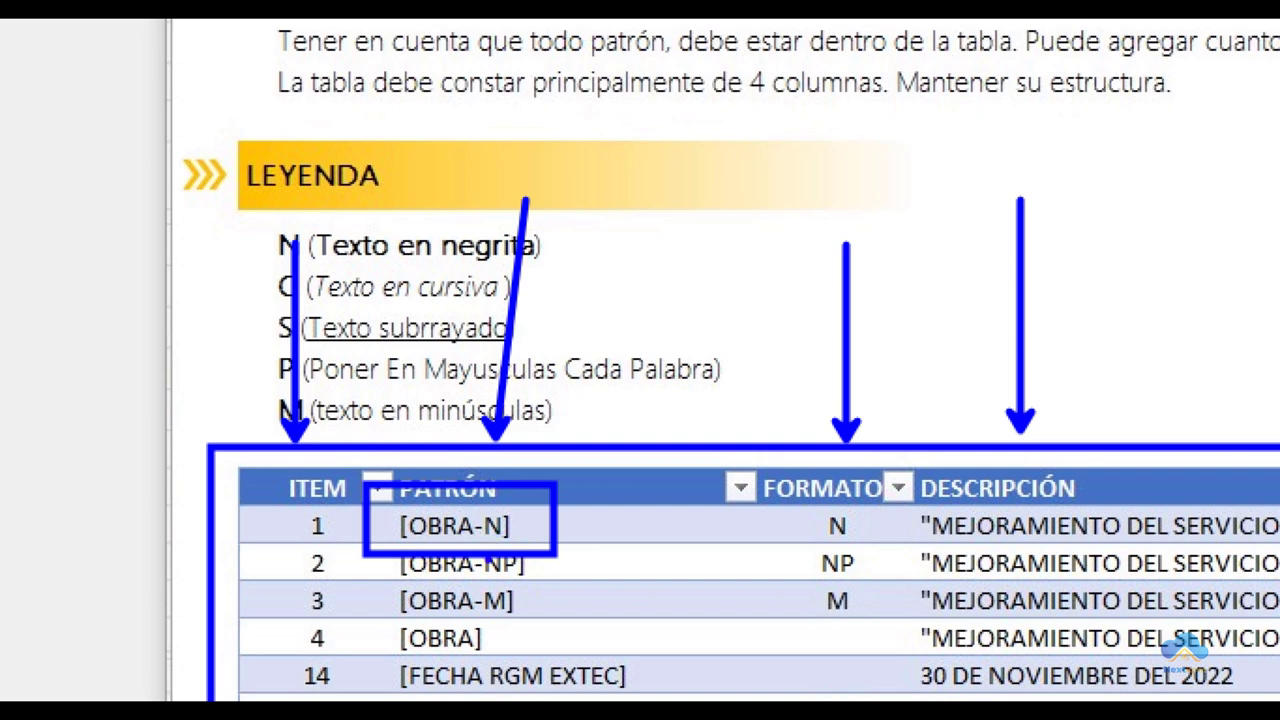
pyautogui.moveTo(492, 548); pyautogui.dragTo(512, 668)
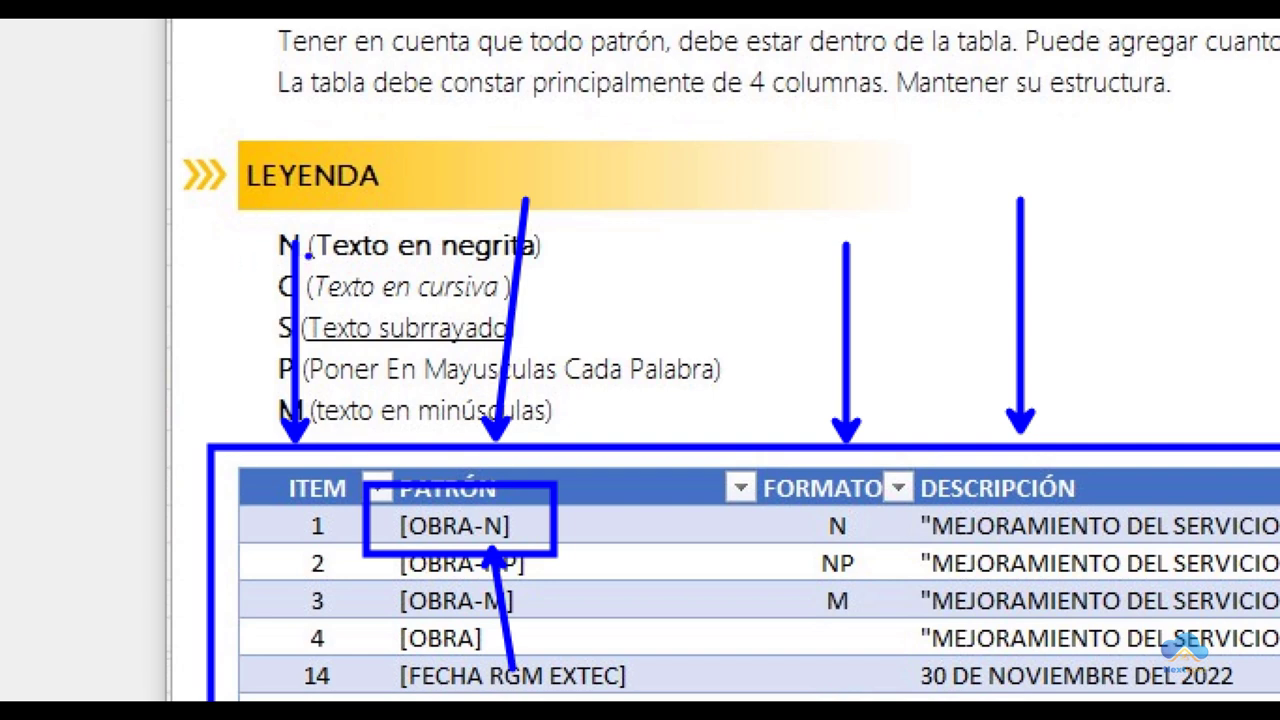
pyautogui.moveTo(258, 219); pyautogui.dragTo(570, 272)
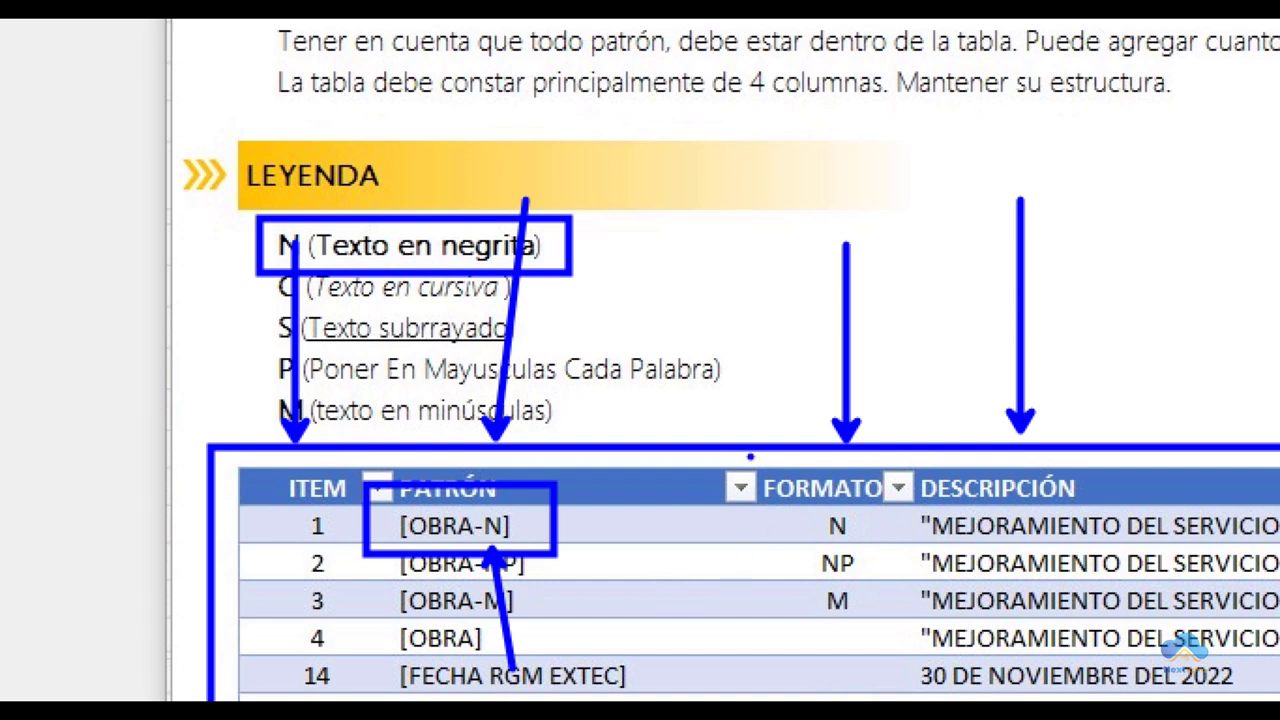
pyautogui.moveTo(752, 455); pyautogui.dragTo(908, 682)
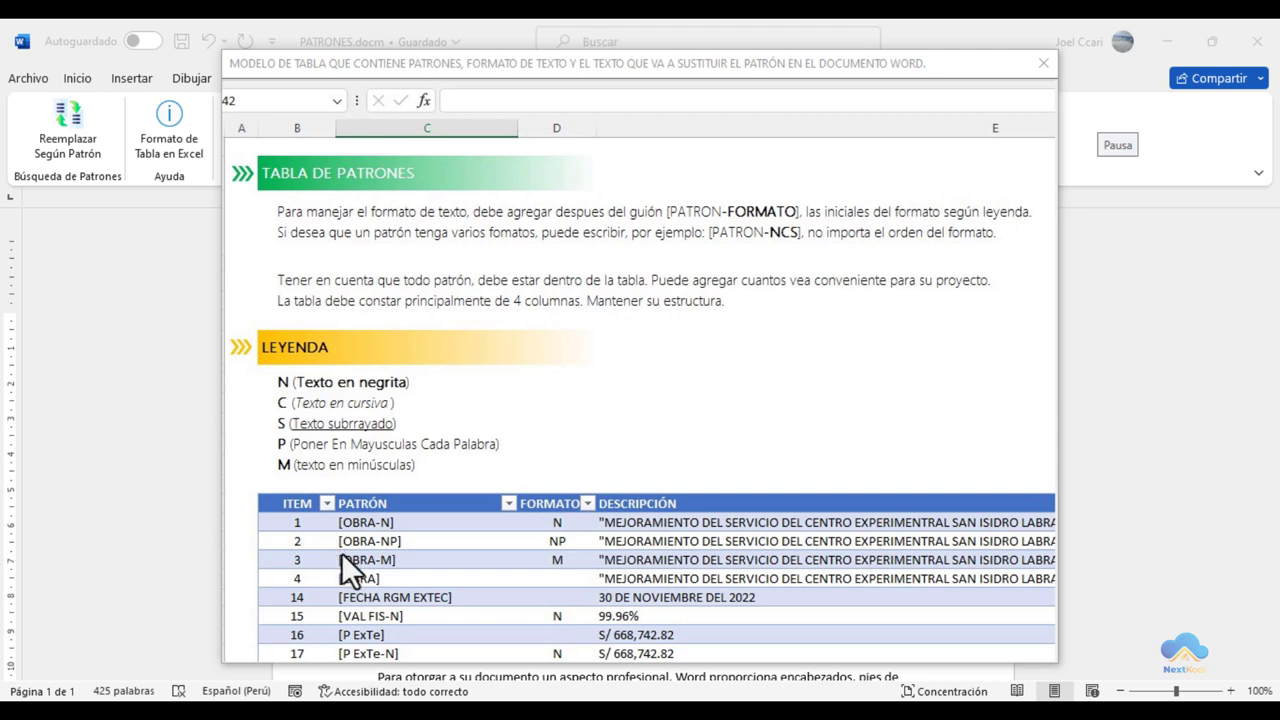
pyautogui.moveTo(329, 488)
pyautogui.mouseDown()
pyautogui.moveTo(361, 572)
pyautogui.moveTo(457, 652)
pyautogui.mouseUp()
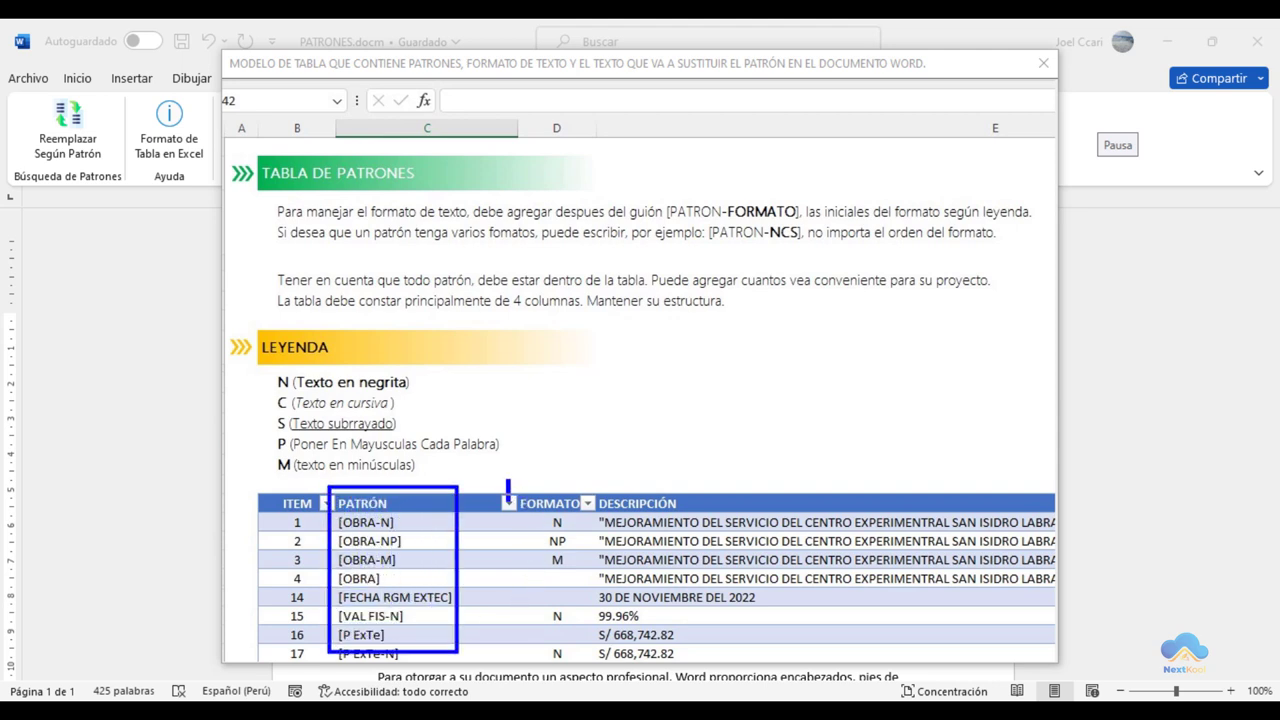
pyautogui.moveTo(507, 480); pyautogui.dragTo(597, 660)
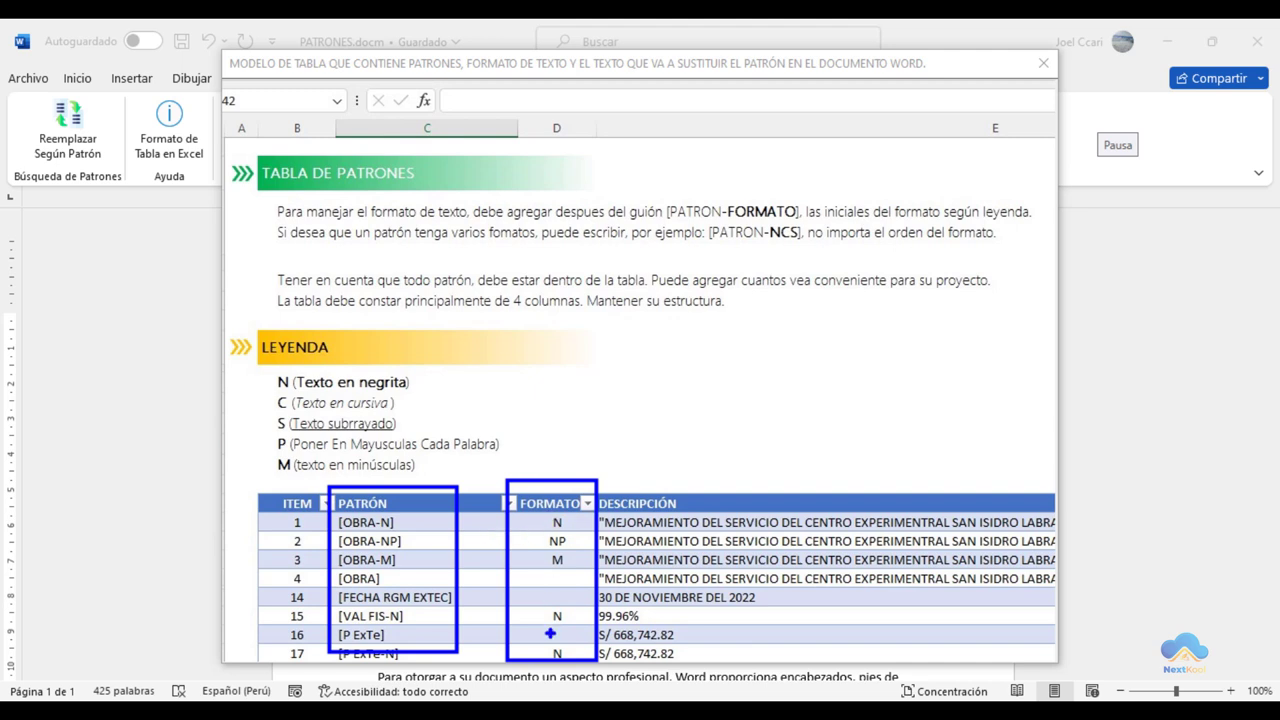
pyautogui.moveTo(606, 484)
pyautogui.mouseDown()
pyautogui.moveTo(792, 645)
pyautogui.moveTo(976, 648)
pyautogui.mouseUp()
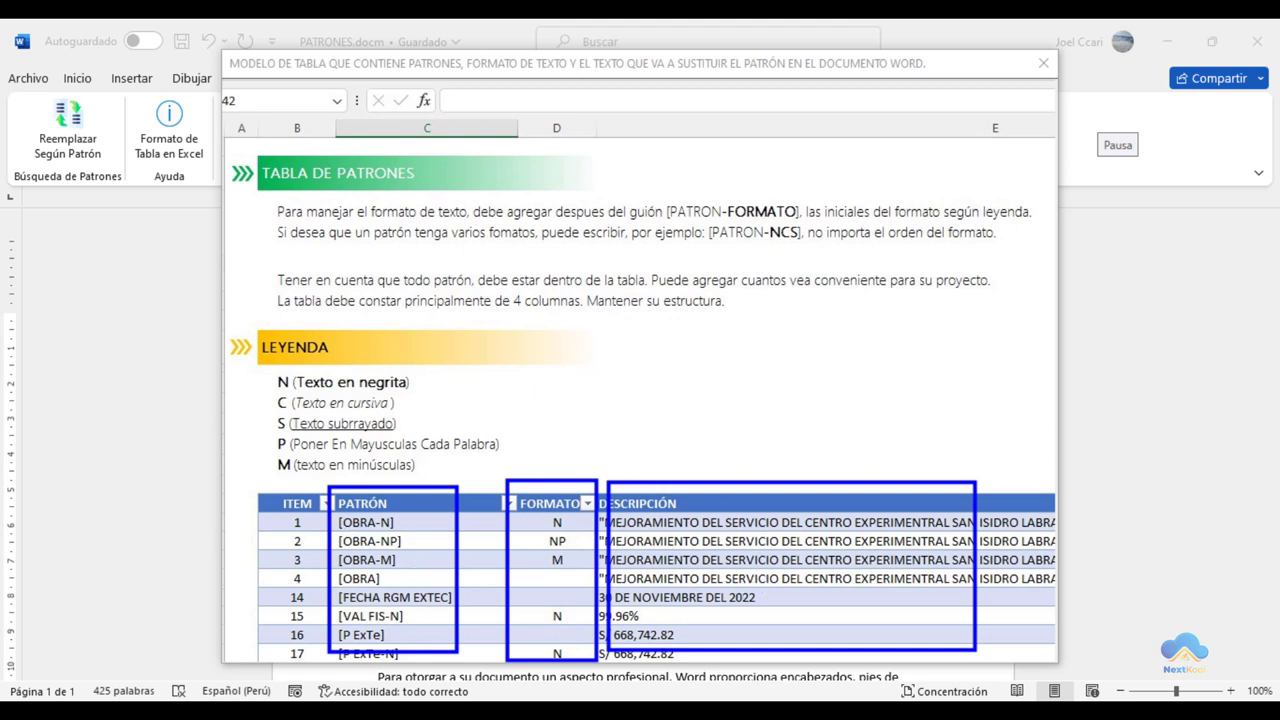
pyautogui.press('Escape')
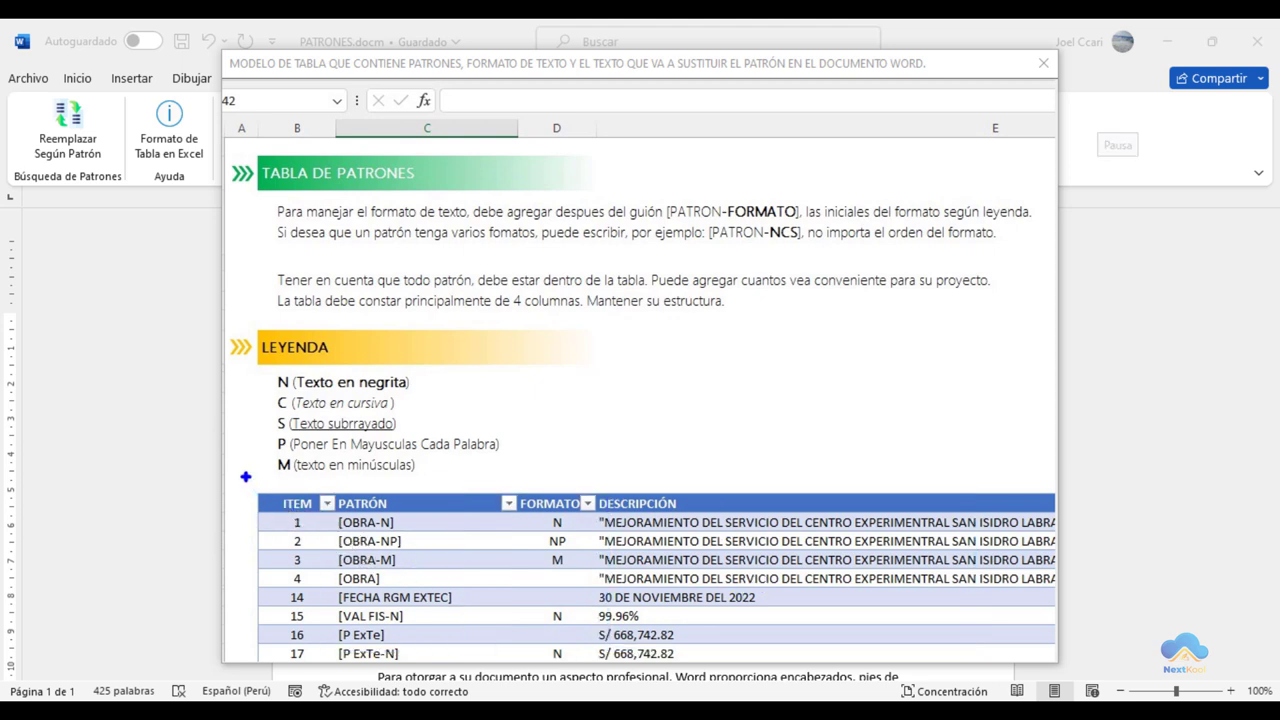
pyautogui.moveTo(245, 476); pyautogui.dragTo(1008, 634)
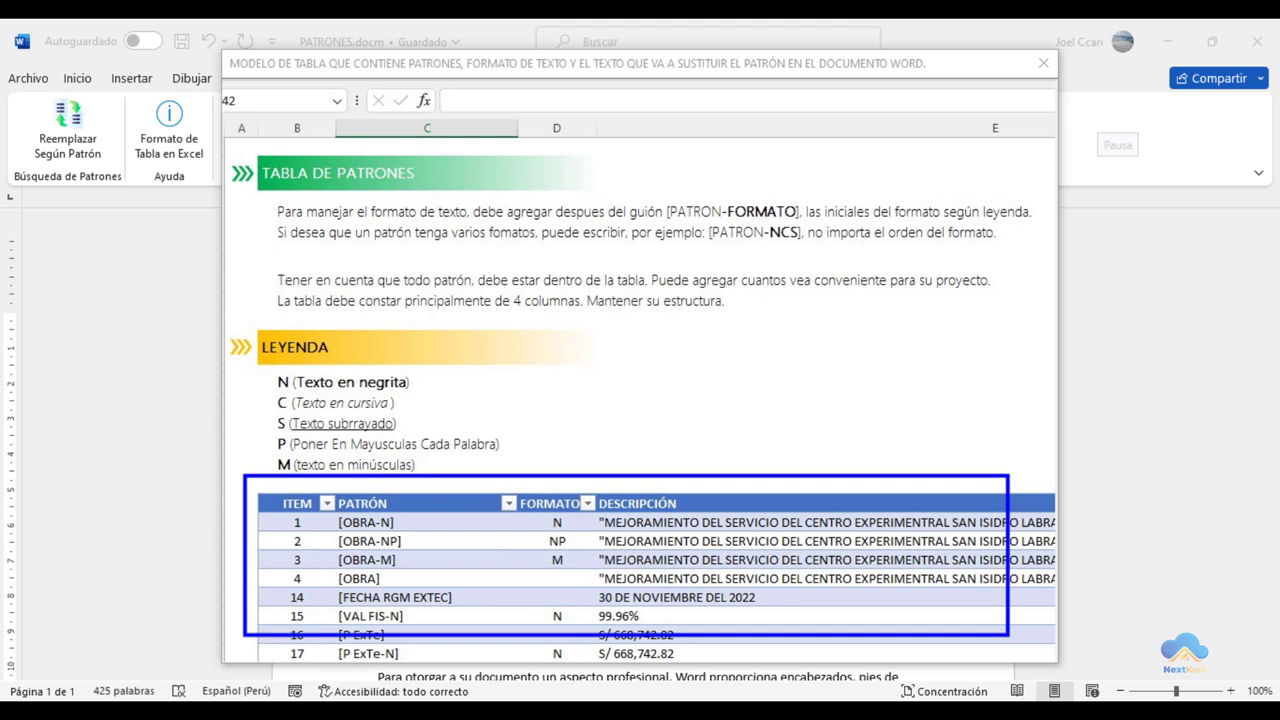
pyautogui.press('Escape')
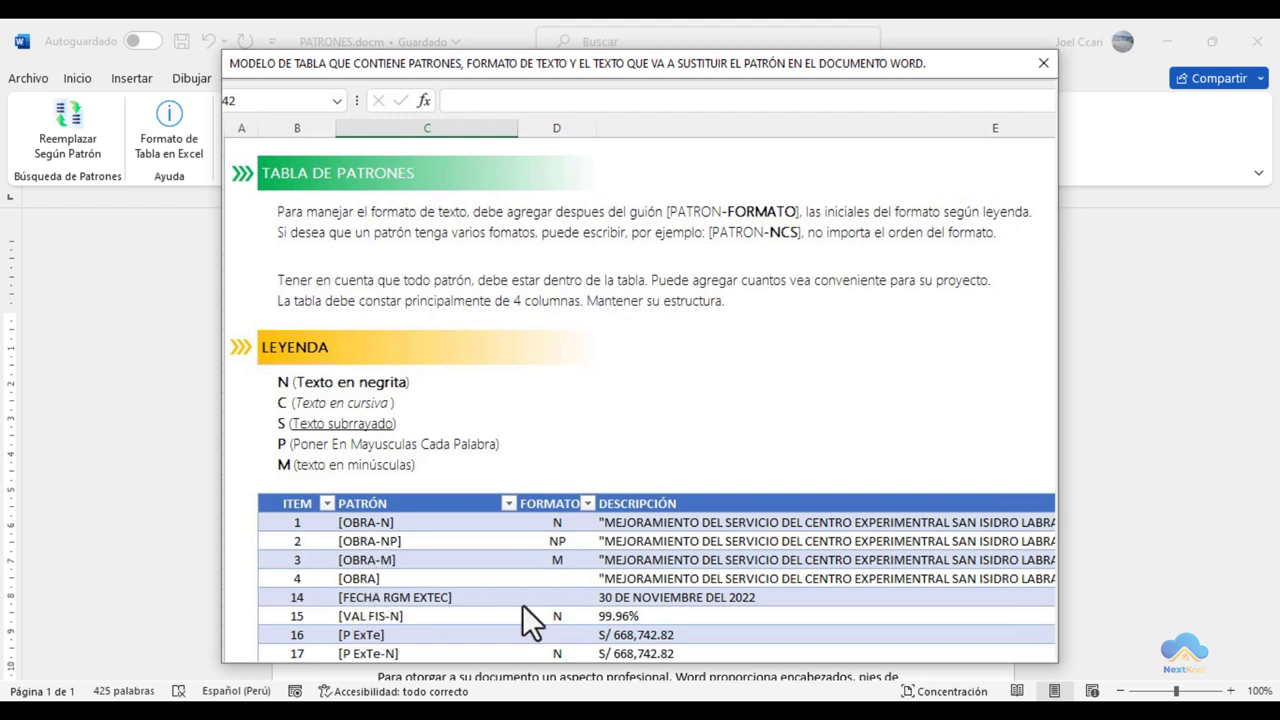
pyautogui.moveTo(513, 478); pyautogui.dragTo(606, 671)
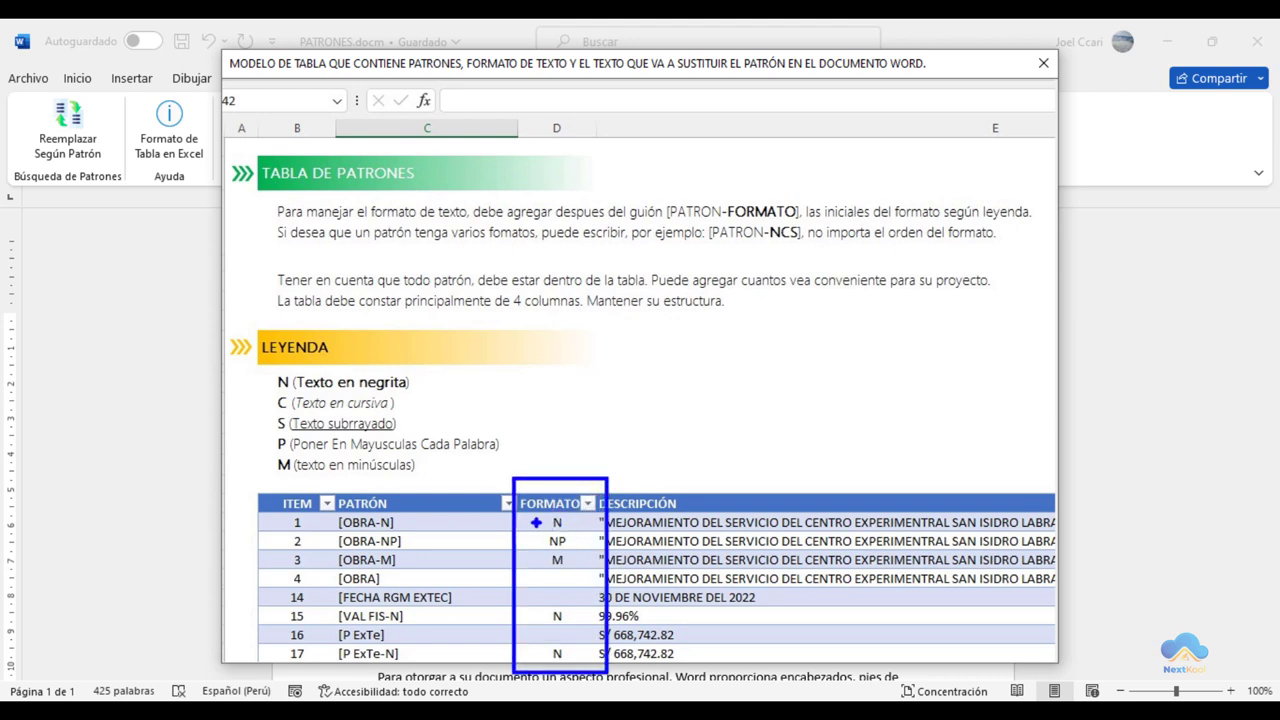
pyautogui.moveTo(548, 522); pyautogui.dragTo(420, 522)
pyautogui.moveTo(546, 540); pyautogui.dragTo(448, 540)
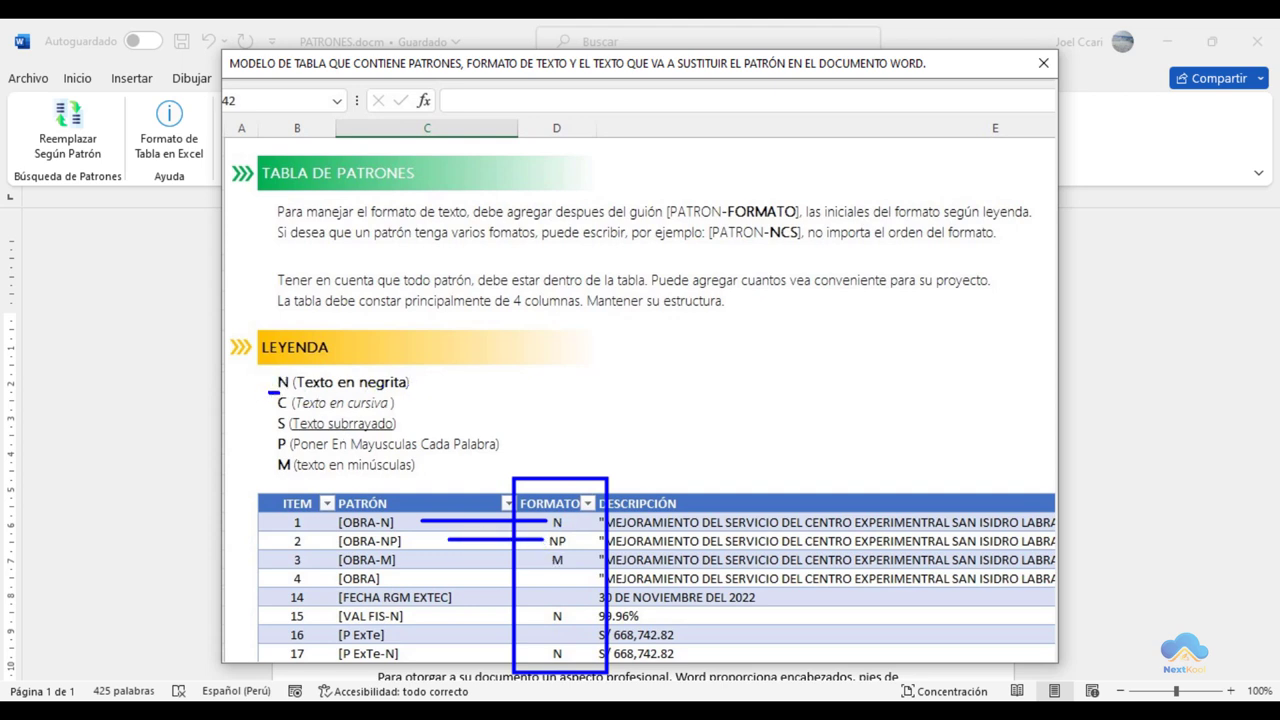
pyautogui.moveTo(268, 390); pyautogui.dragTo(442, 390)
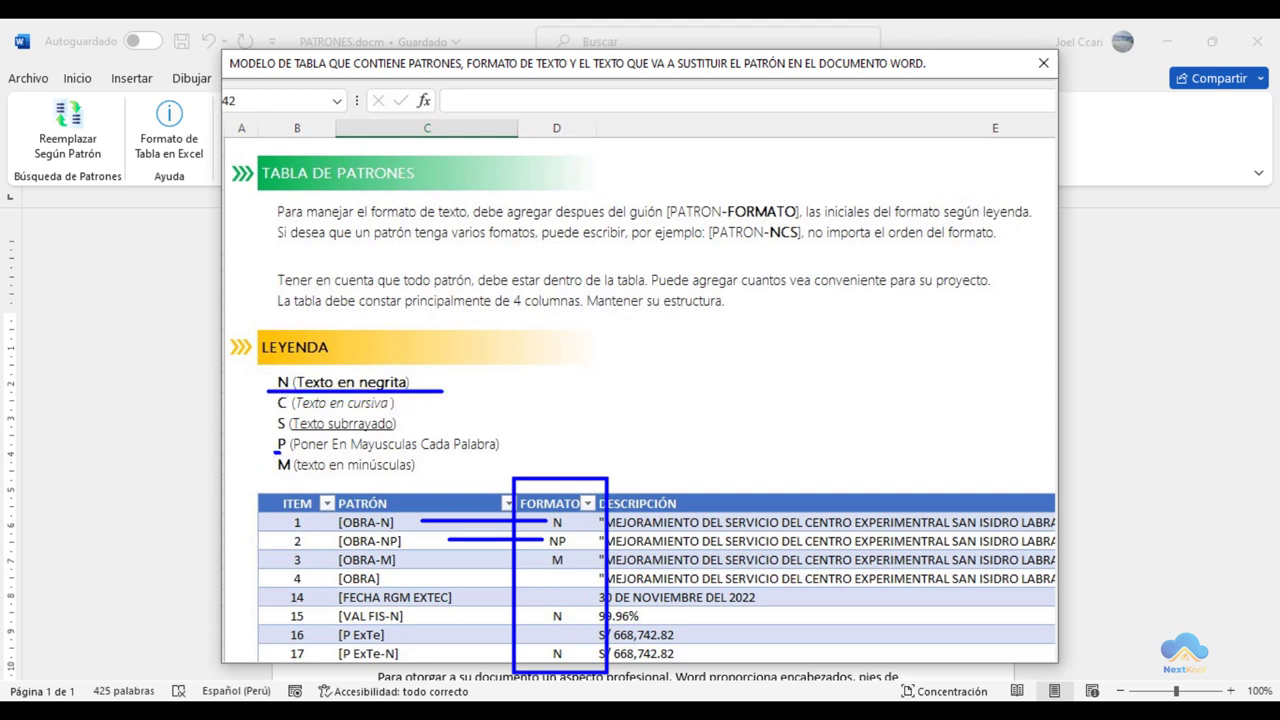
pyautogui.moveTo(276, 452); pyautogui.dragTo(518, 452)
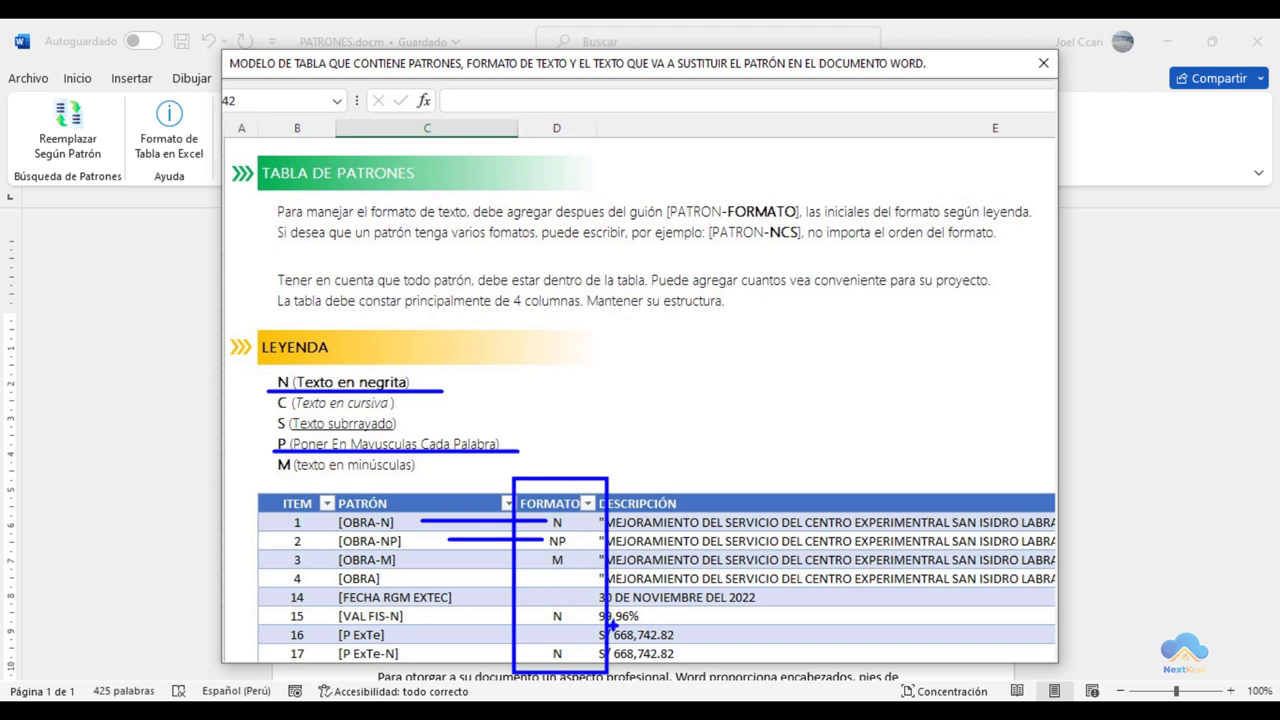
pyautogui.moveTo(596, 530); pyautogui.dragTo(1046, 553)
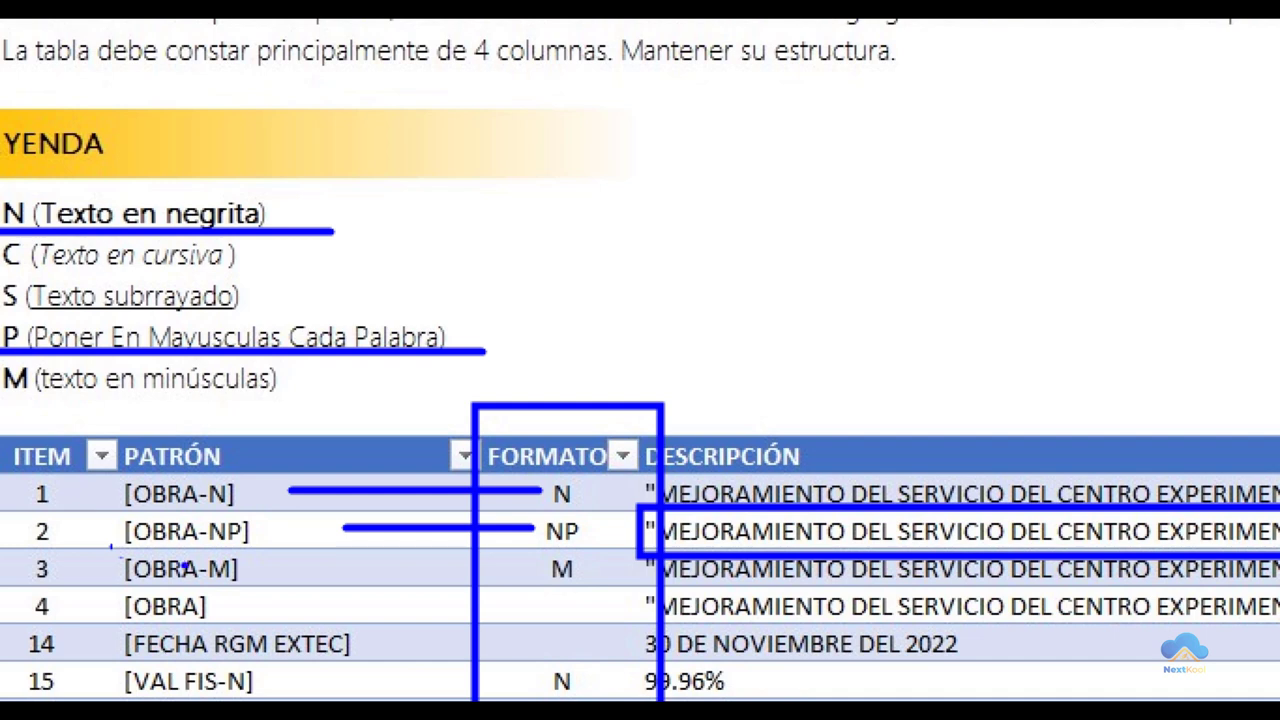
# - Annotate row 4 with ZoomIt, boxing the [OBRA] pattern and marking its empty FORMATO cell 'N'
pyautogui.moveTo(112, 588); pyautogui.dragTo(221, 624)
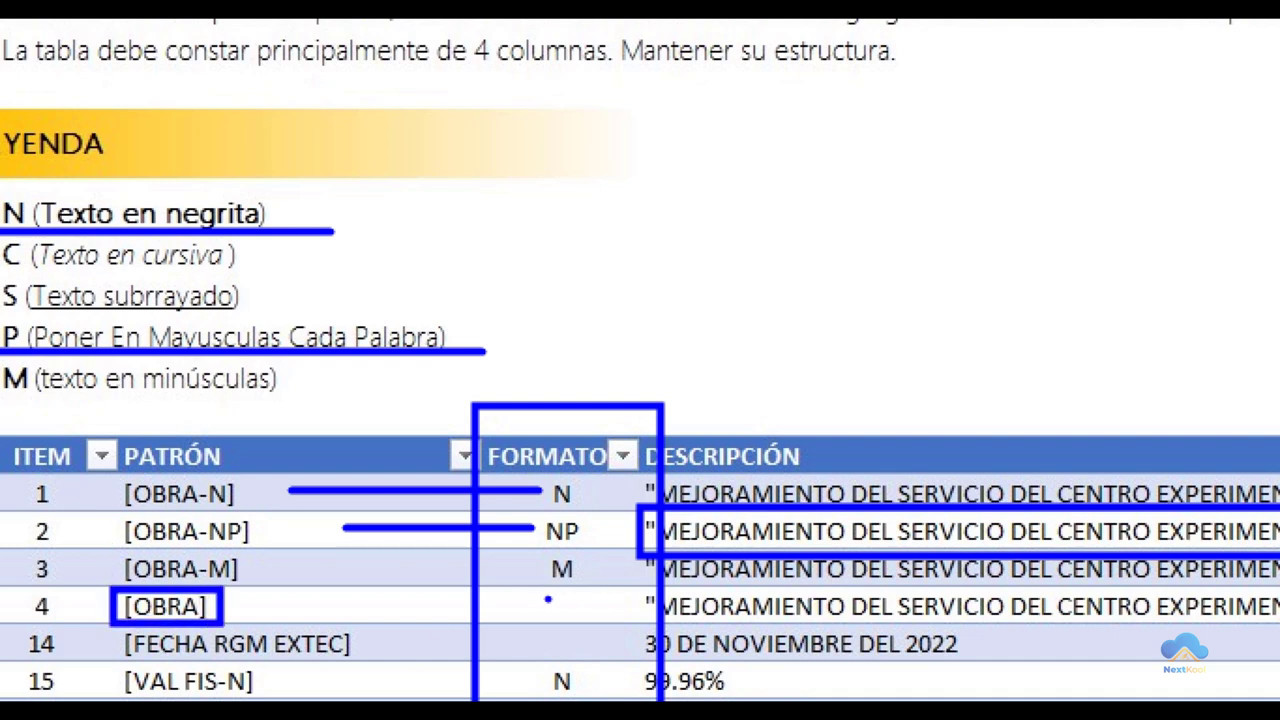
pyautogui.moveTo(548, 599); pyautogui.dragTo(544, 628)
pyautogui.write('n')
pyautogui.press('BackSpace')
pyautogui.write('N')
pyautogui.press('Escape')
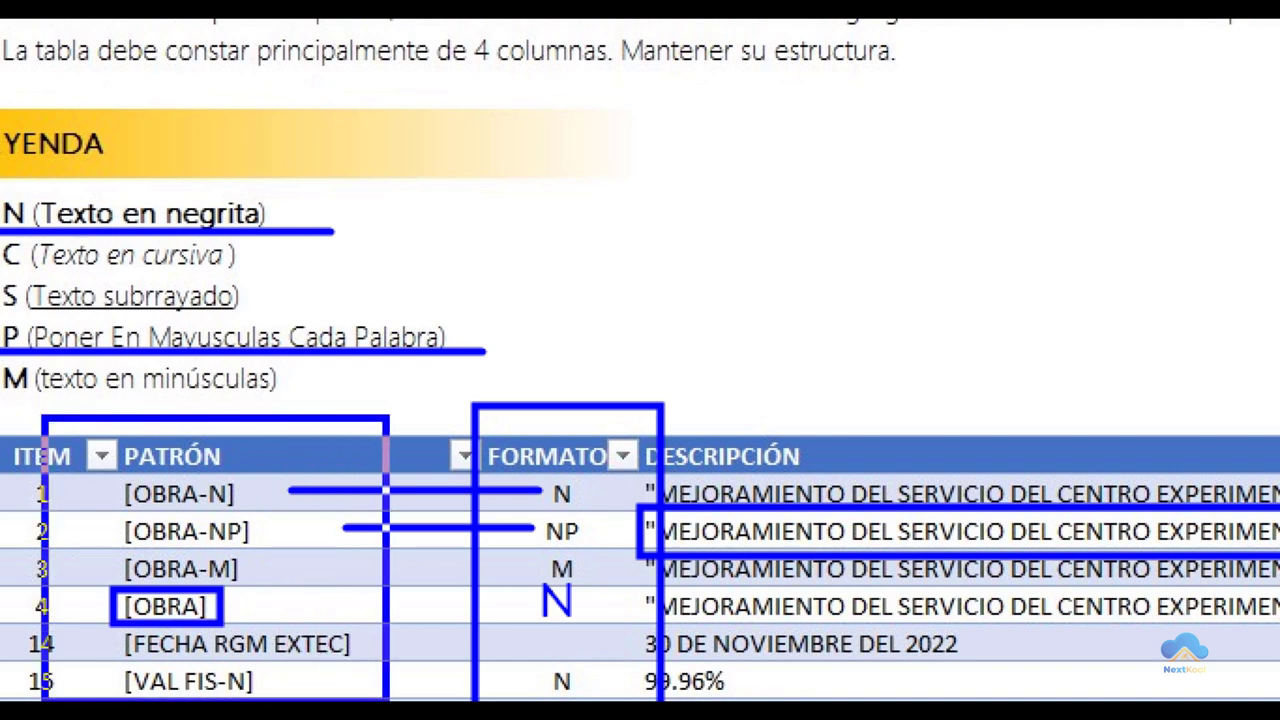
# - Outline the PATRÓN and FORMATO columns, clear the annotations, close the example and return to Excel
pyautogui.moveTo(42, 416); pyautogui.dragTo(388, 698)
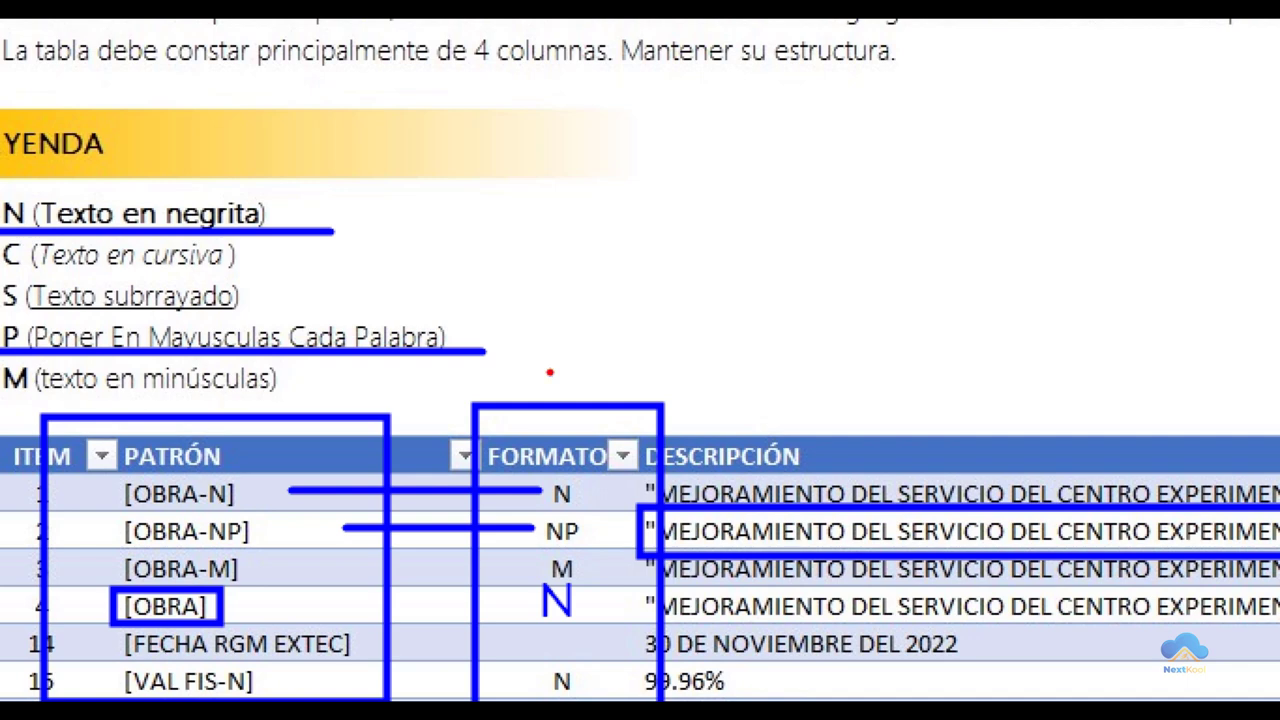
pyautogui.moveTo(447, 389); pyautogui.dragTo(652, 700)
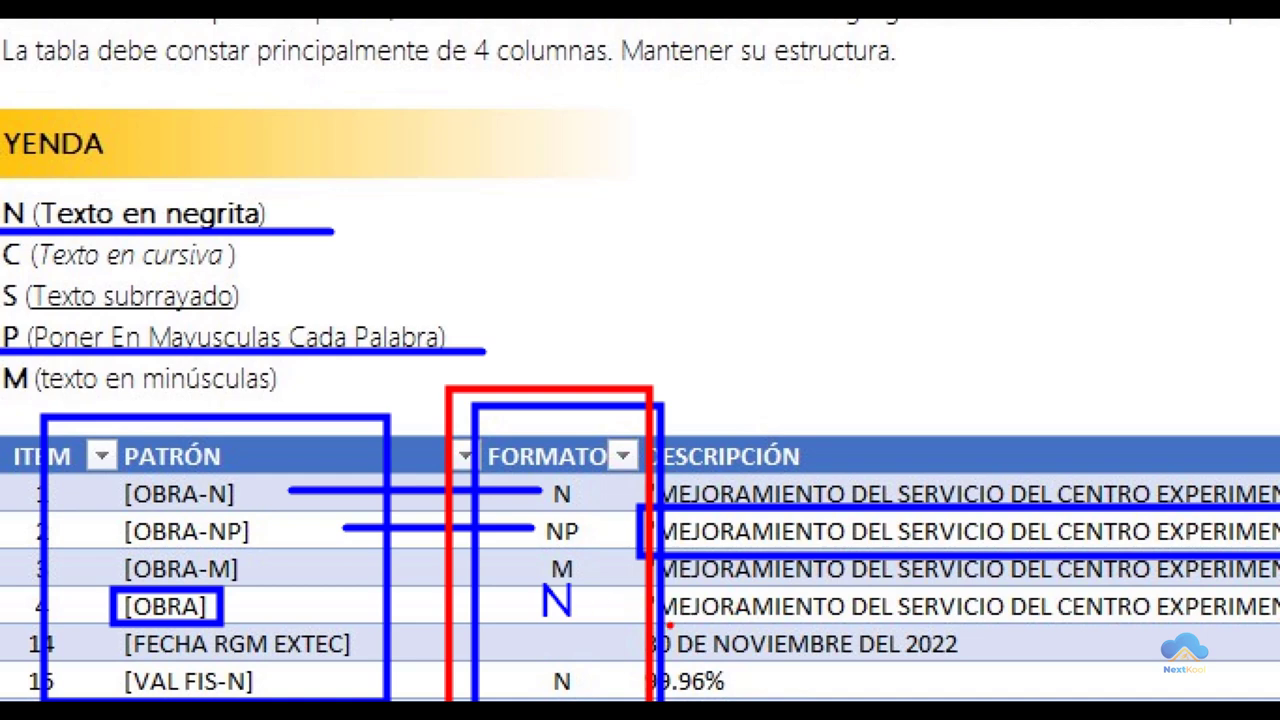
pyautogui.moveTo(702, 623); pyautogui.dragTo(1215, 623)
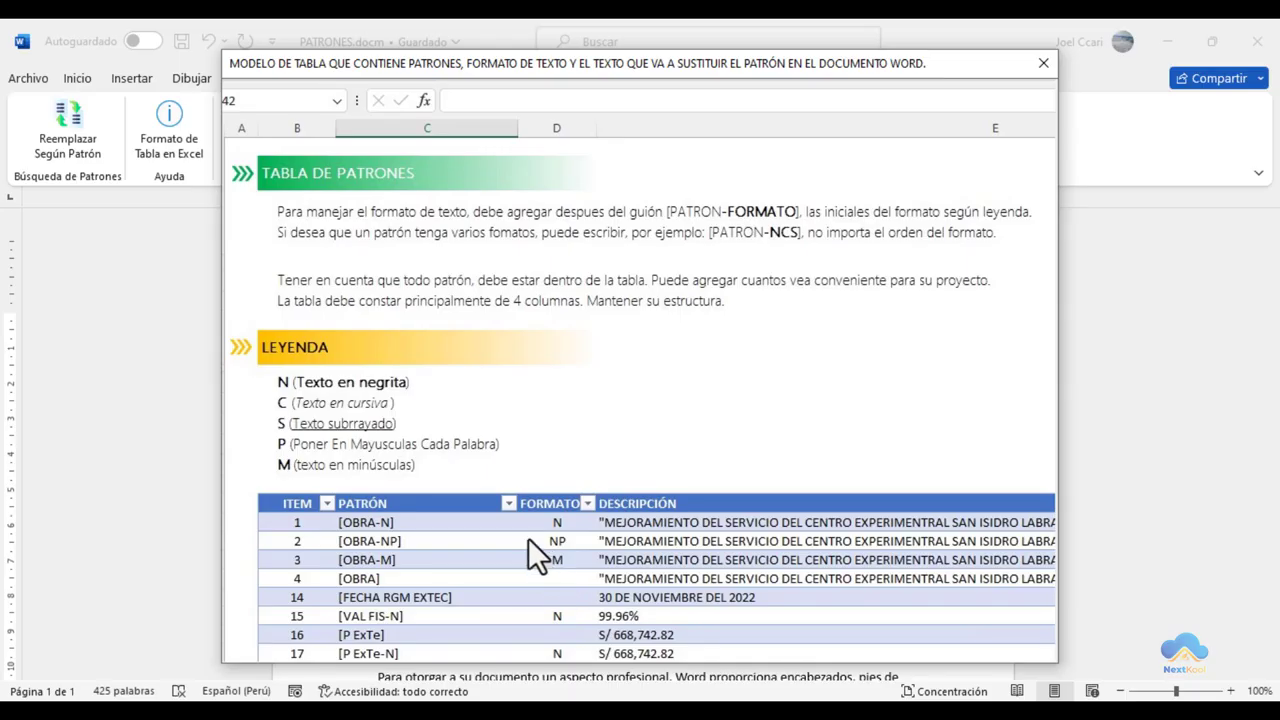
pyautogui.hotkey('ctrl', '2')
pyautogui.moveTo(498, 488); pyautogui.dragTo(602, 646)
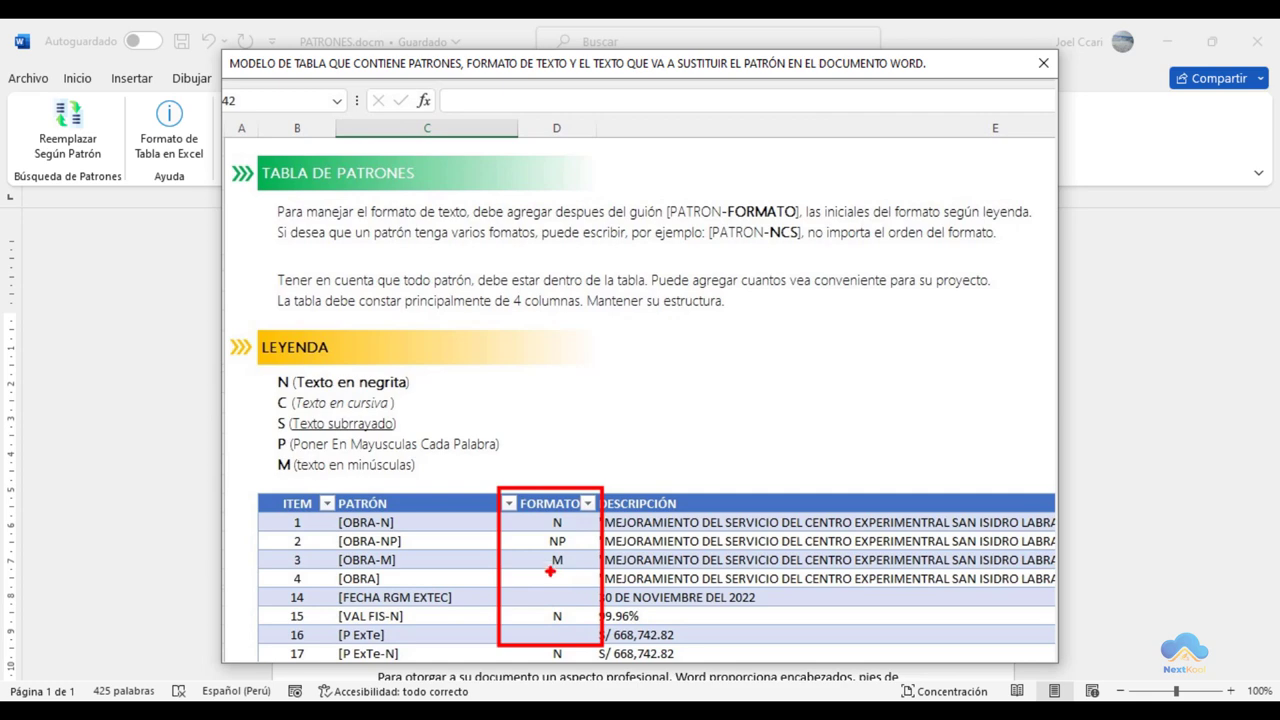
pyautogui.press('Escape')
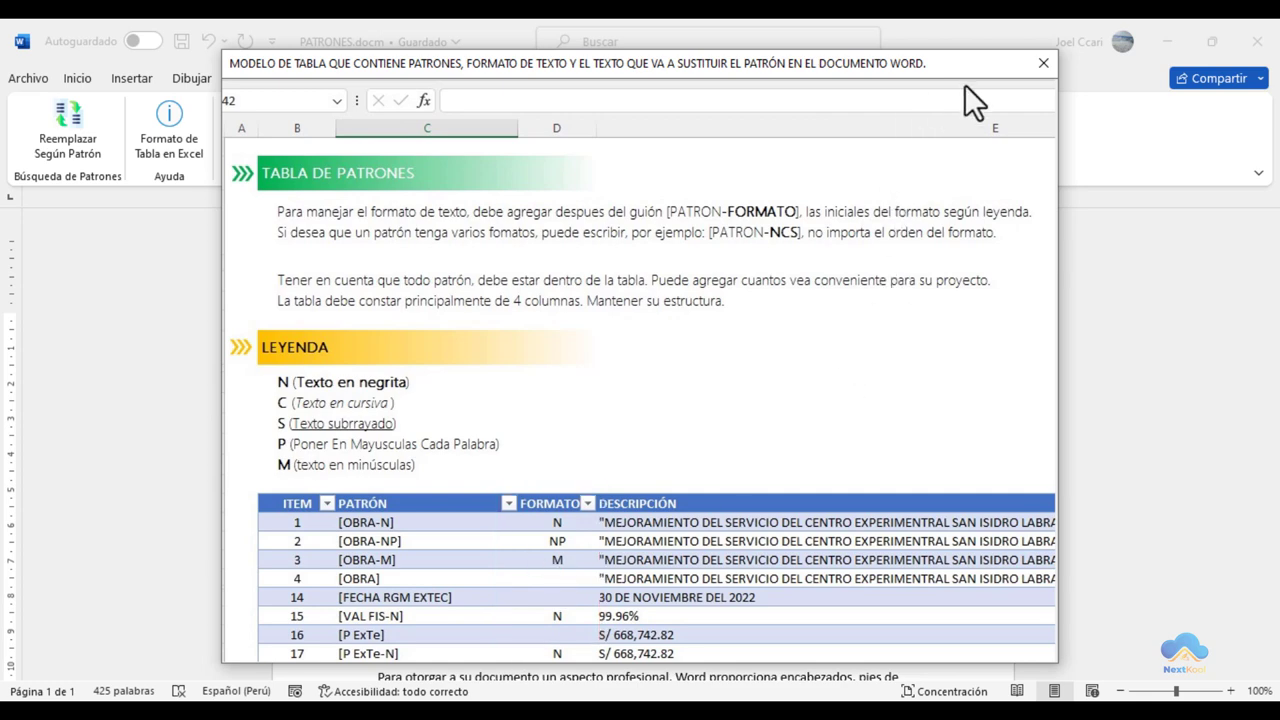
pyautogui.click(1044, 70)
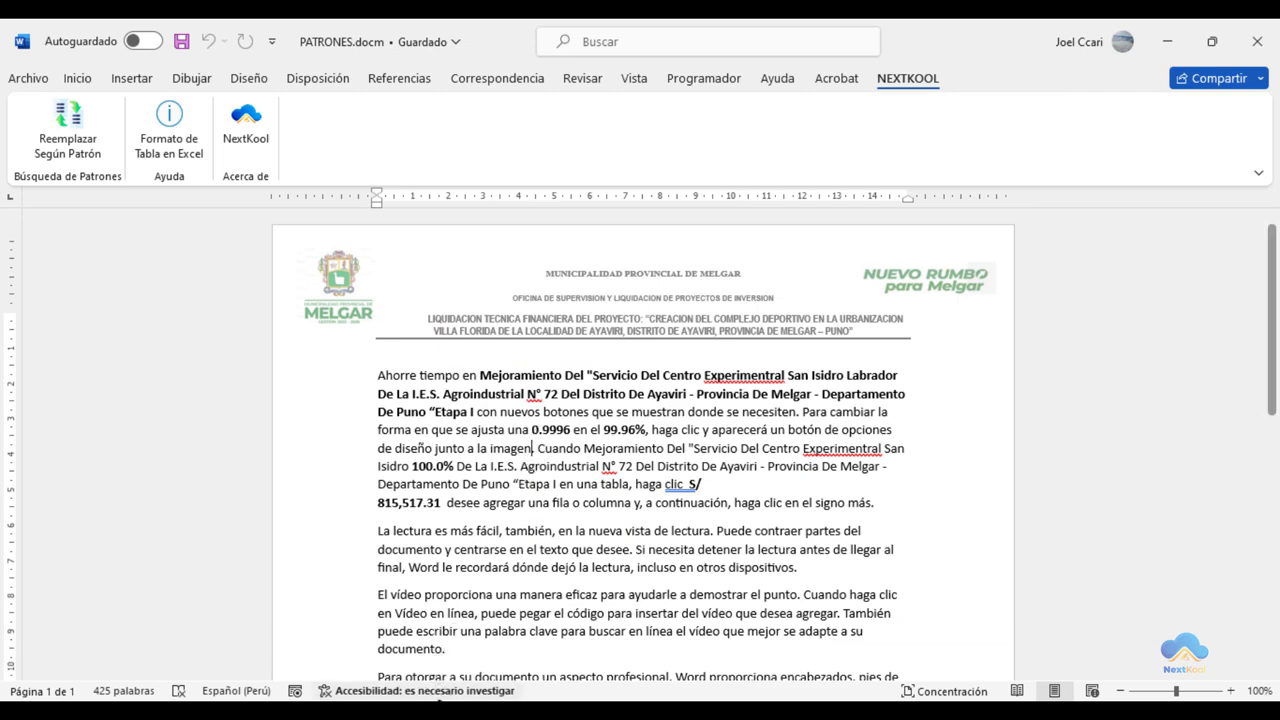
pyautogui.hotkey('alt', 'Tab')
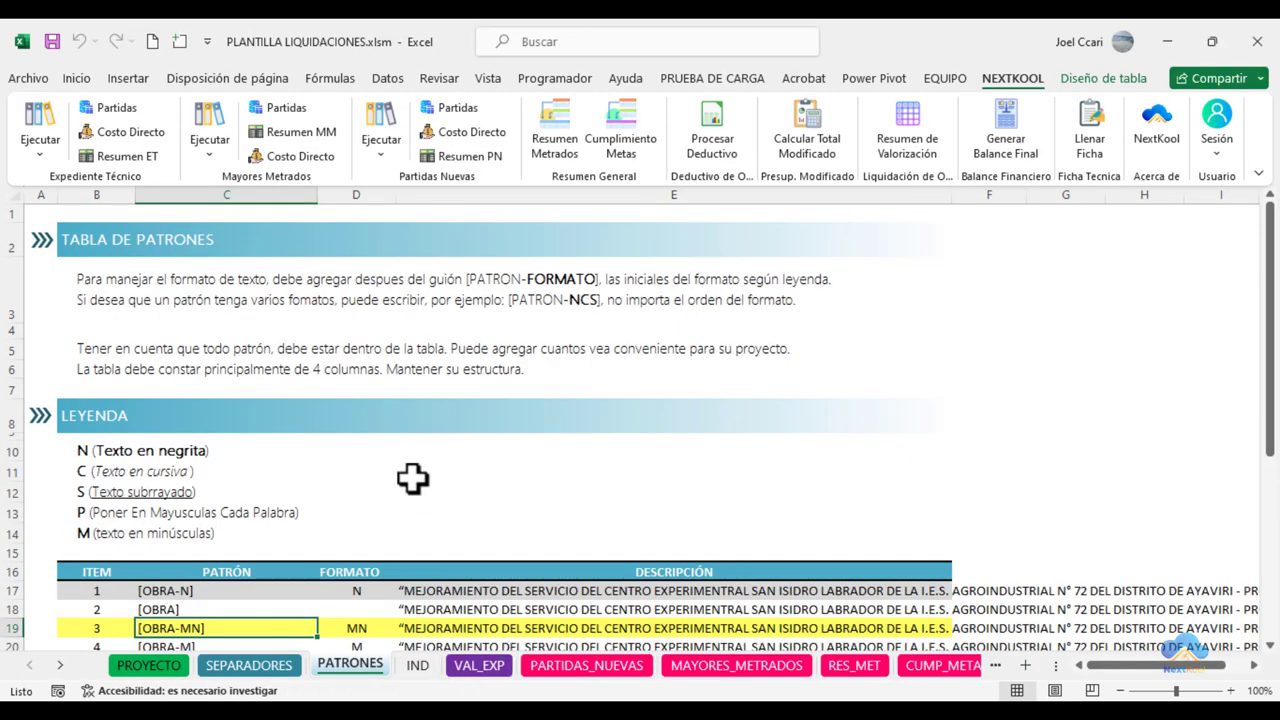
# - Scroll to item 25, [CRO-N], and select E41, the table's last cell
pyautogui.scroll(-4, 412, 479)
pyautogui.click(213, 465)
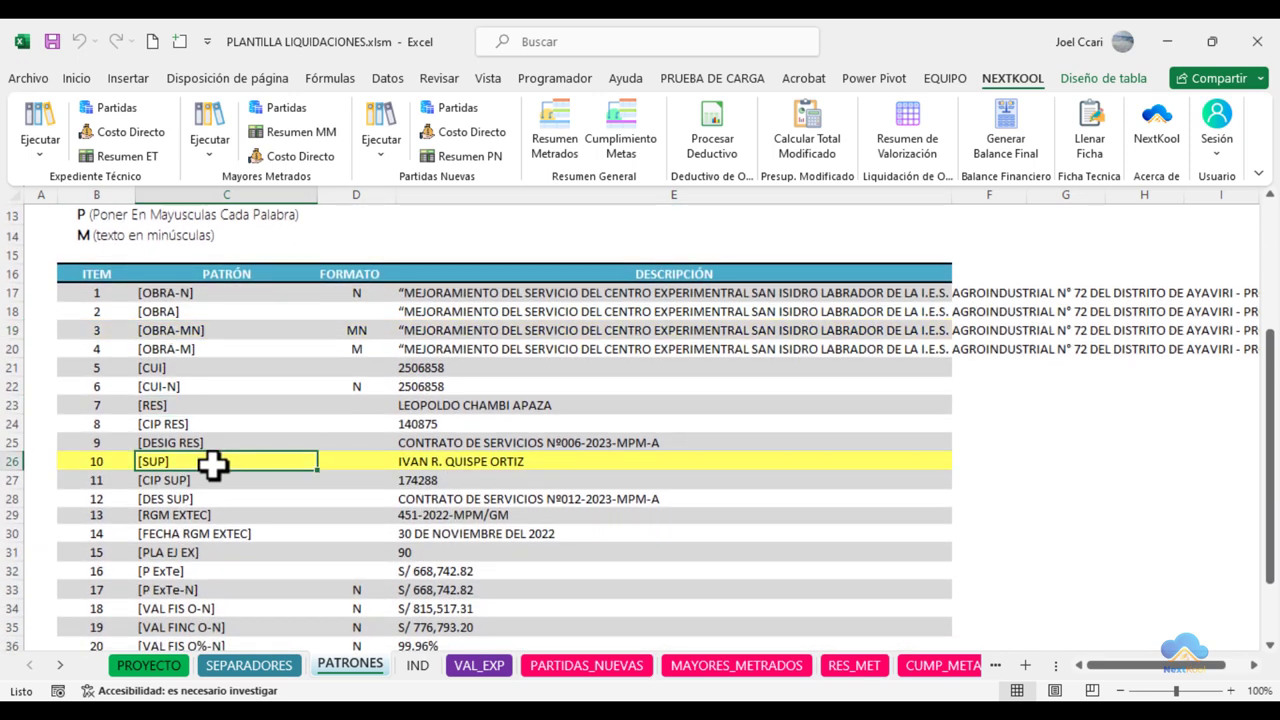
pyautogui.scroll(-2, 213, 465)
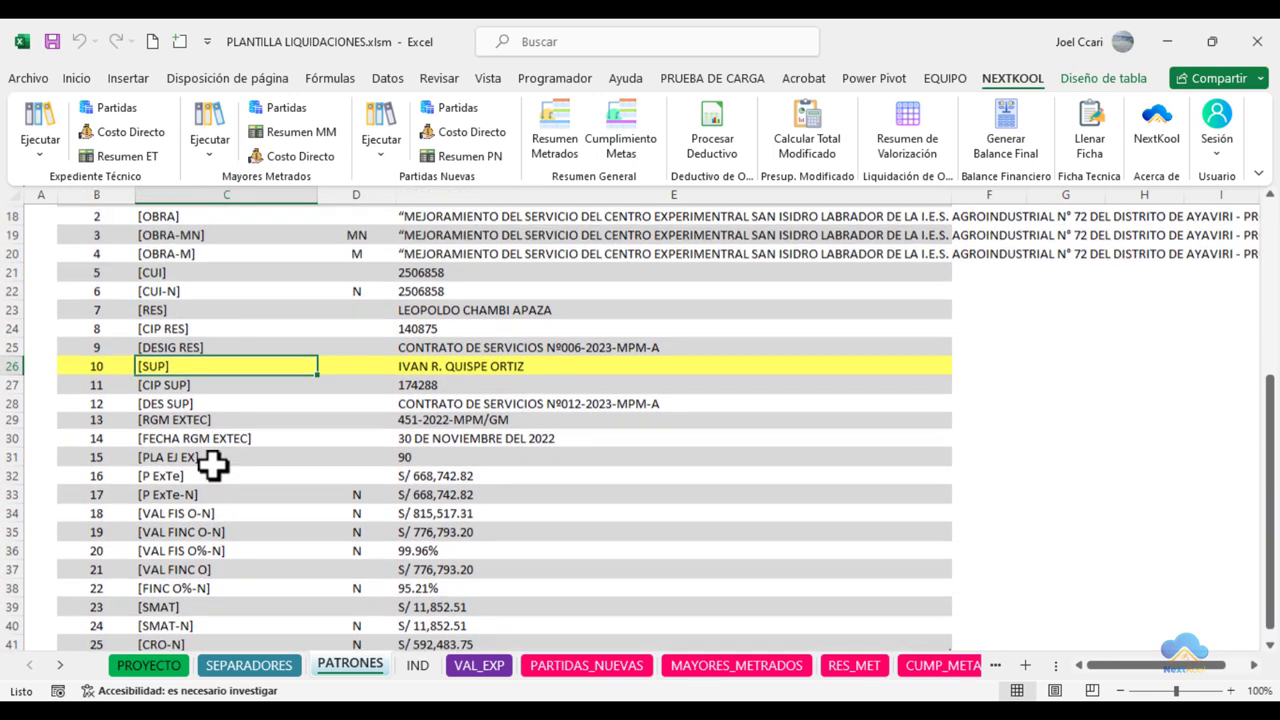
pyautogui.scroll(1, 213, 465)
pyautogui.scroll(-3, 213, 465)
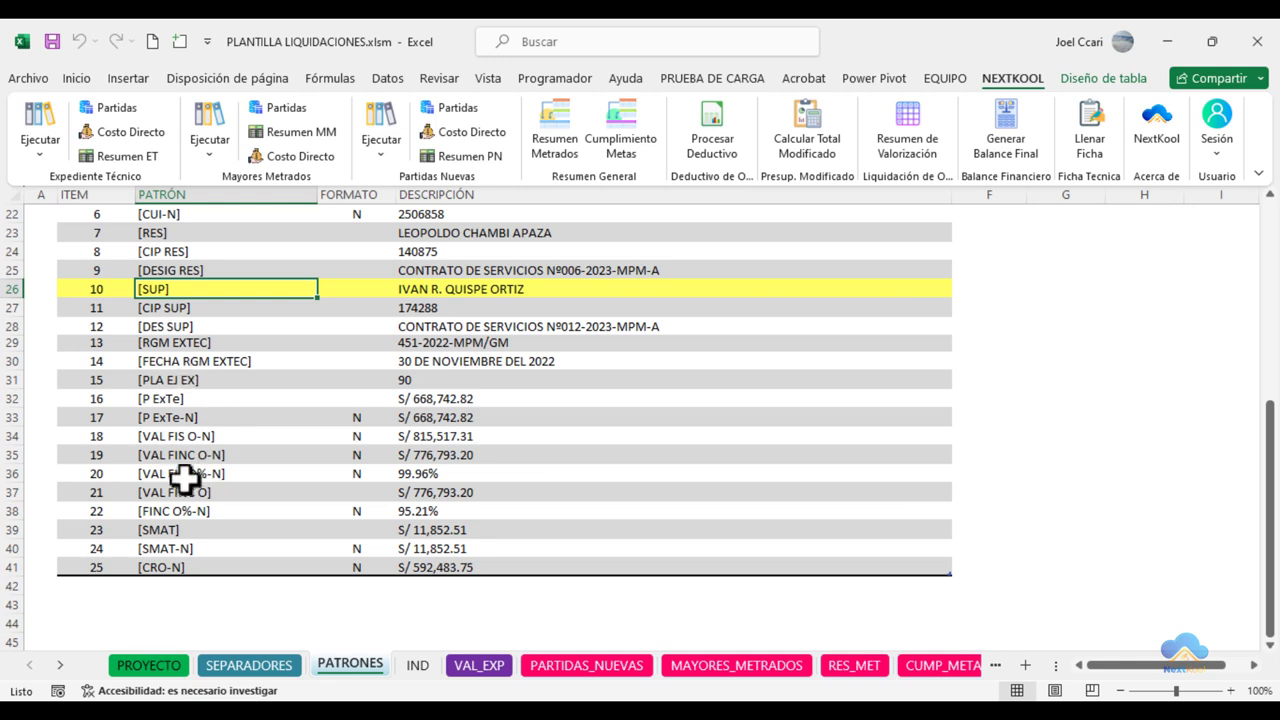
pyautogui.click(179, 566)
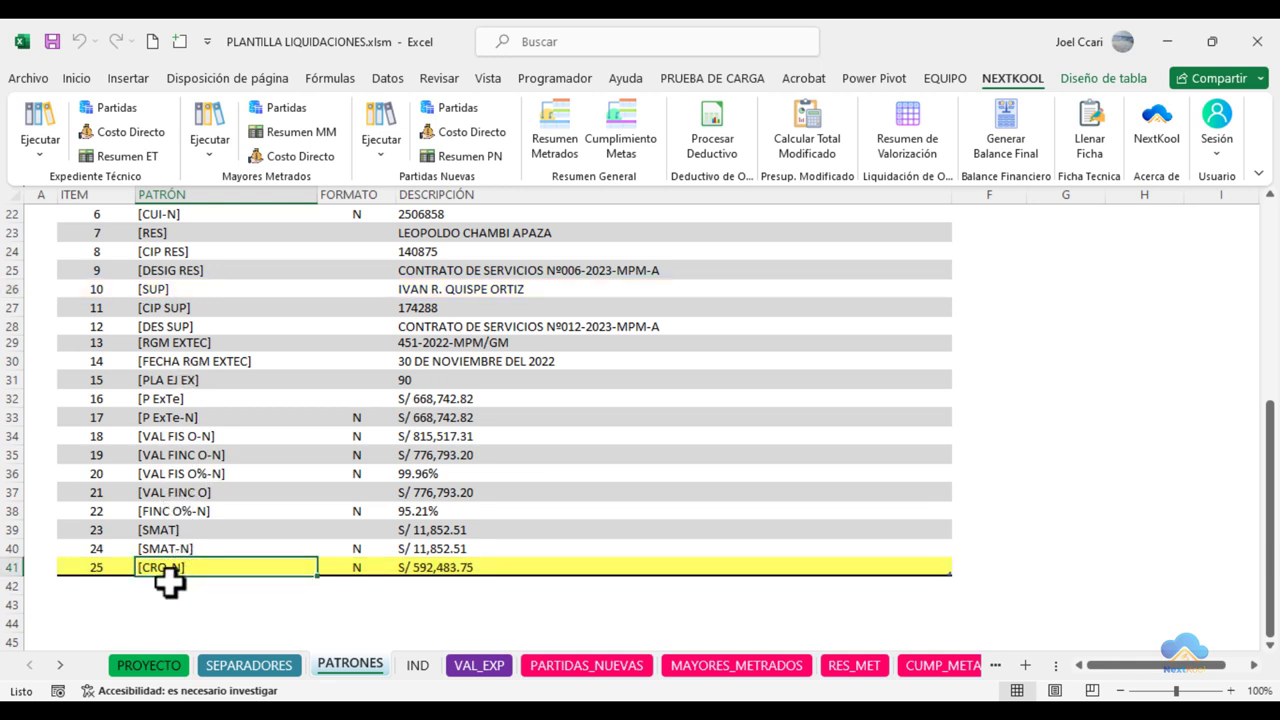
pyautogui.click(168, 585)
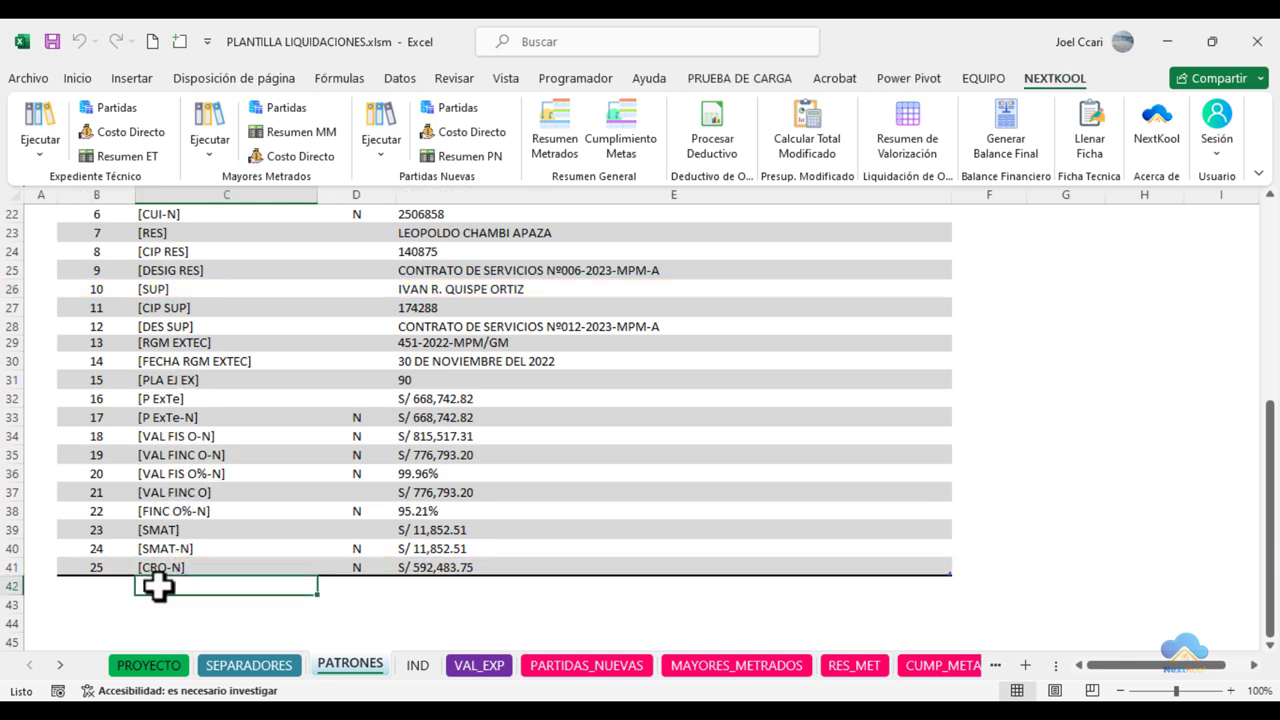
pyautogui.click(511, 567)
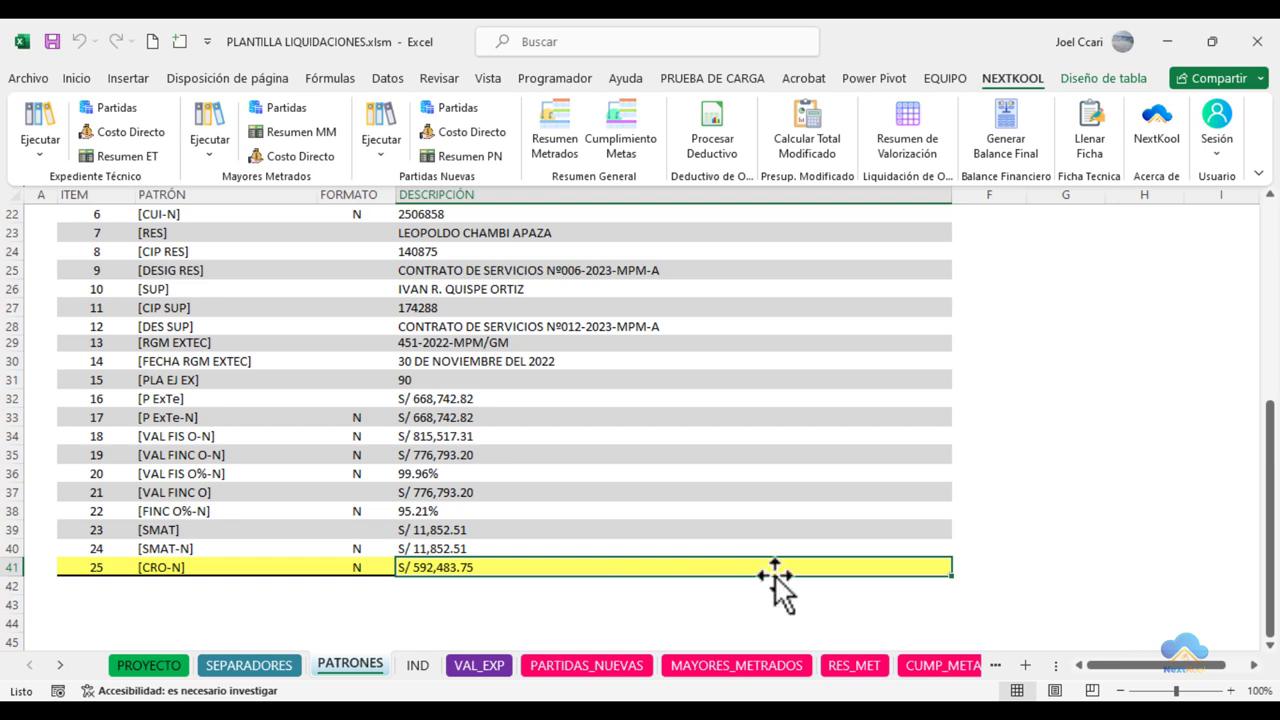
# - Add row 26 to the PATRONES table with the pattern [MIPATRON]
pyautogui.press('Tab')
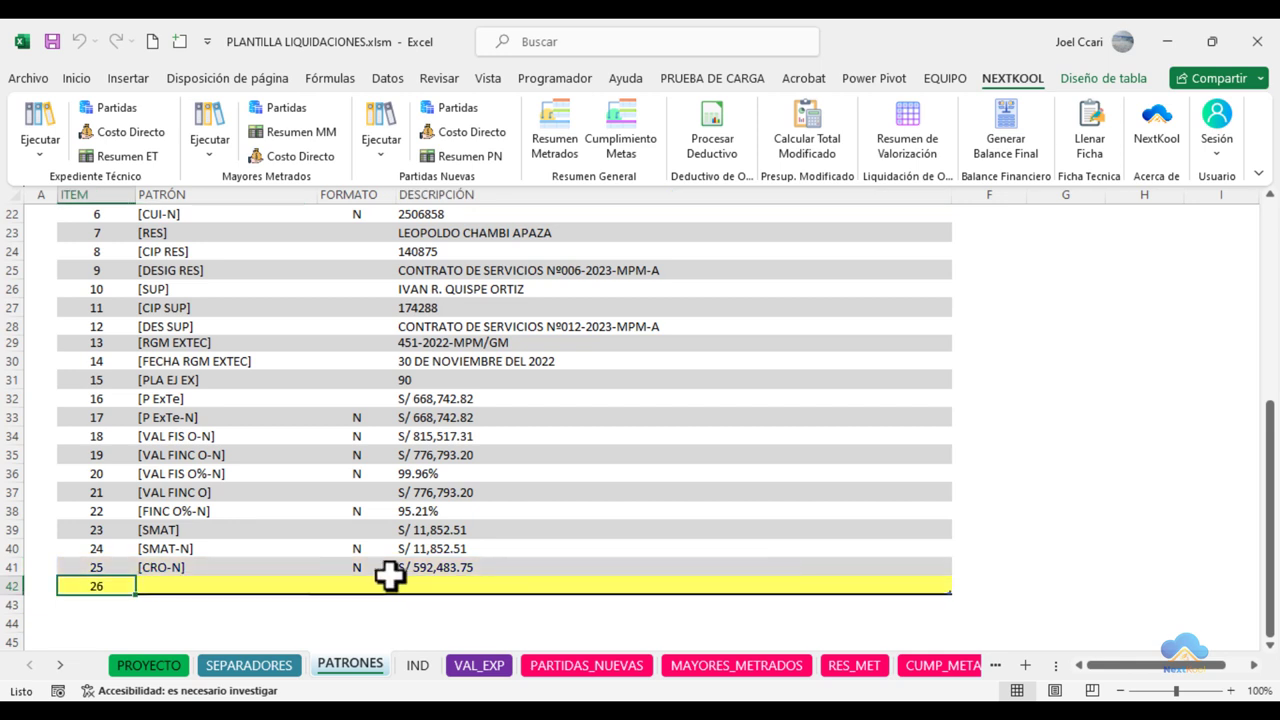
pyautogui.click(181, 585)
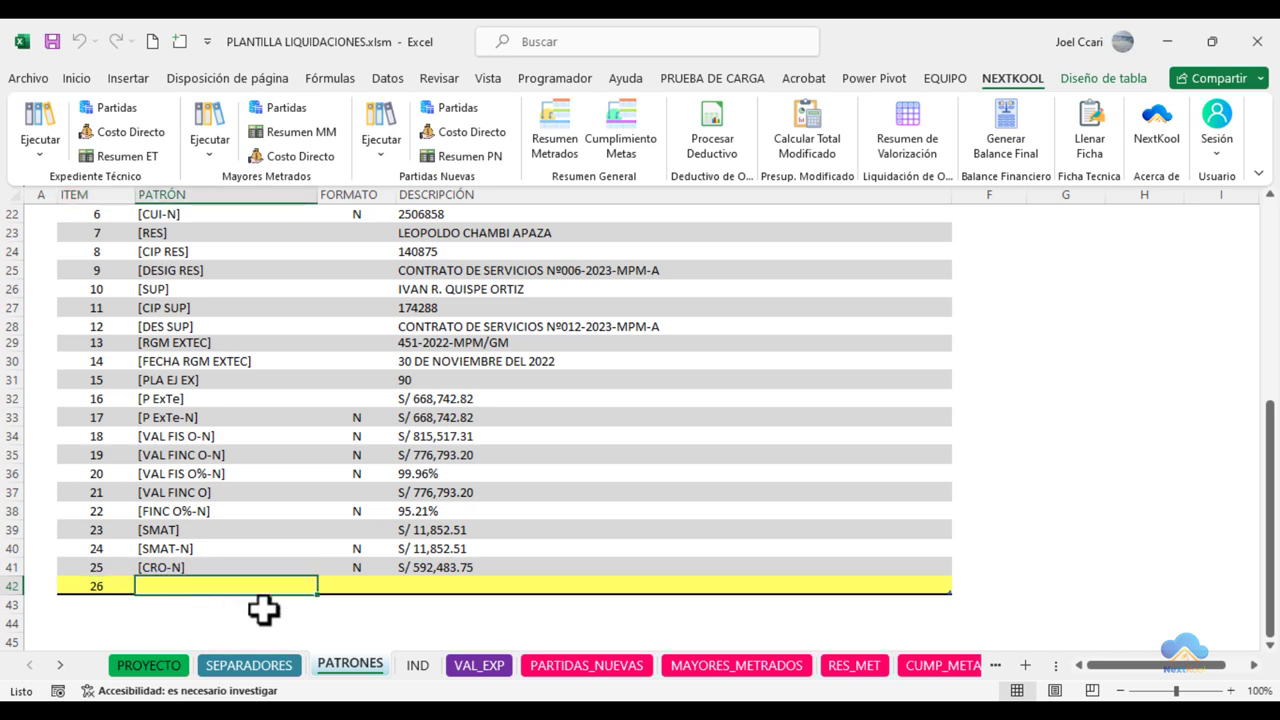
pyautogui.write('[')
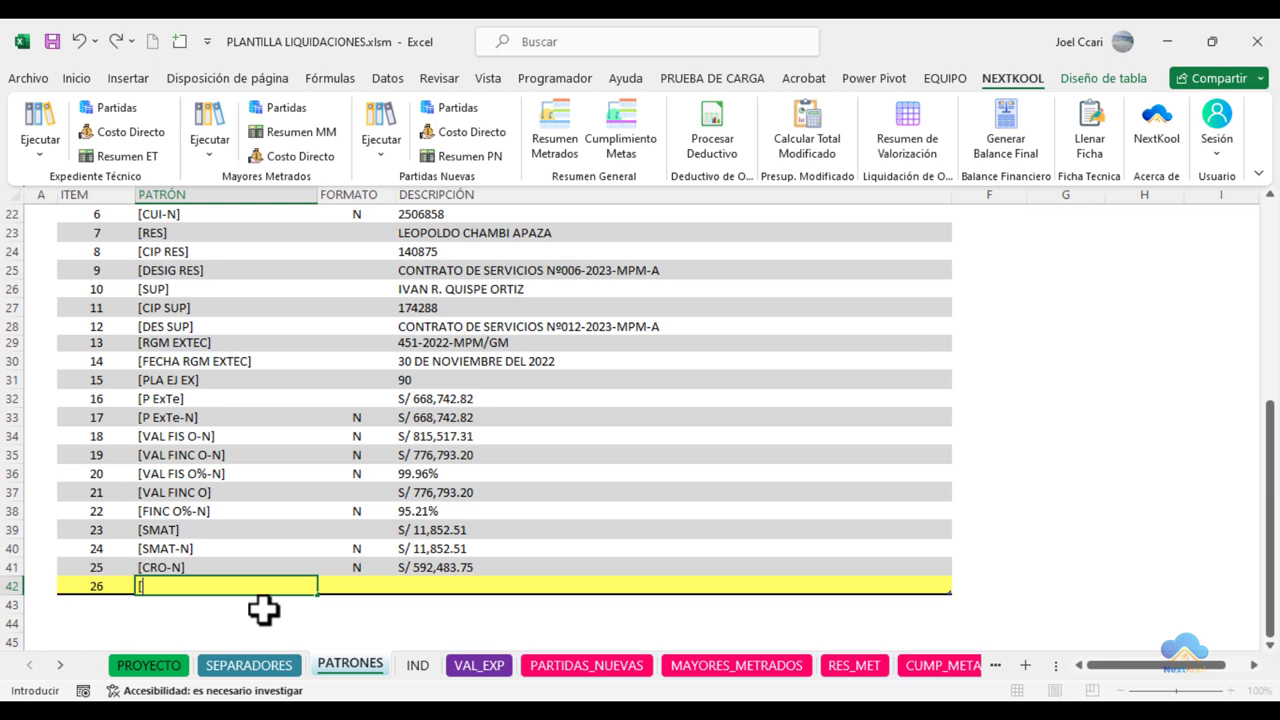
pyautogui.write('MI')
pyautogui.press('BackSpace')
pyautogui.press('BackSpace')
pyautogui.write('MIPATR')
pyautogui.press('BackSpace')
pyautogui.write('ON')
pyautogui.press('Return')
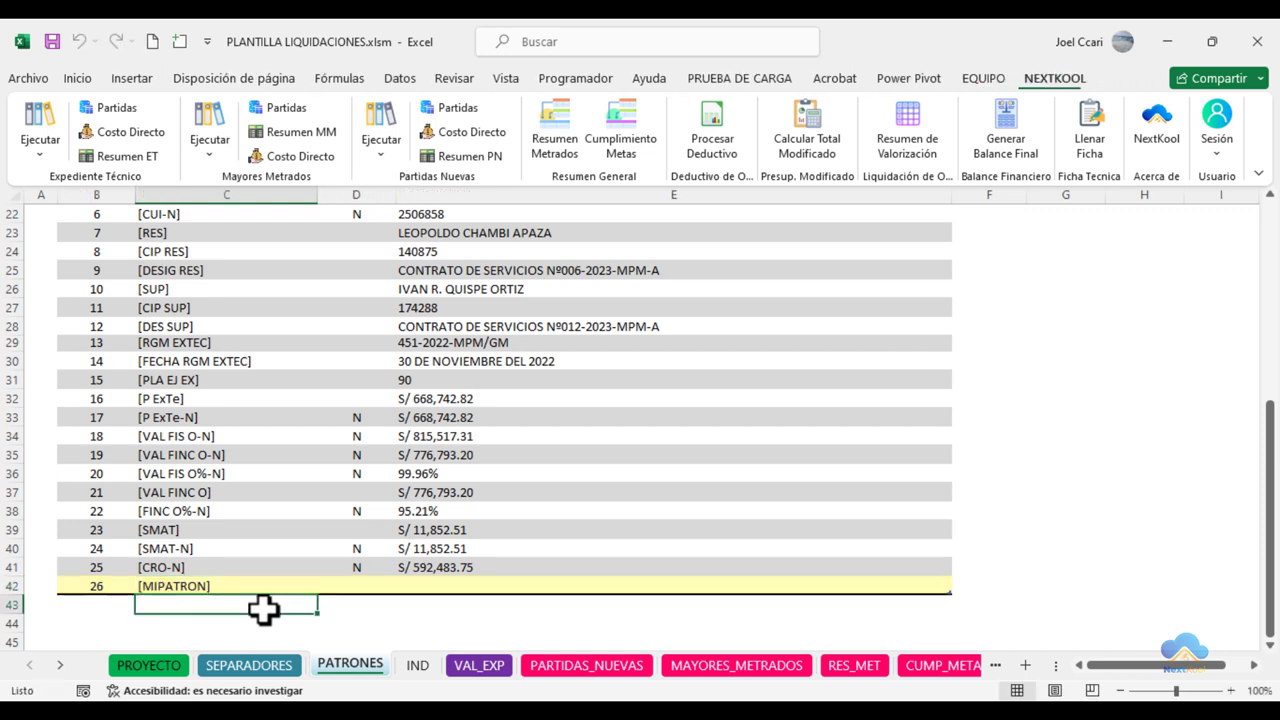
# - Enter the description 'Plantilla desarrollada por NextKool' and annotate the new row's cells
pyautogui.click(435, 583)
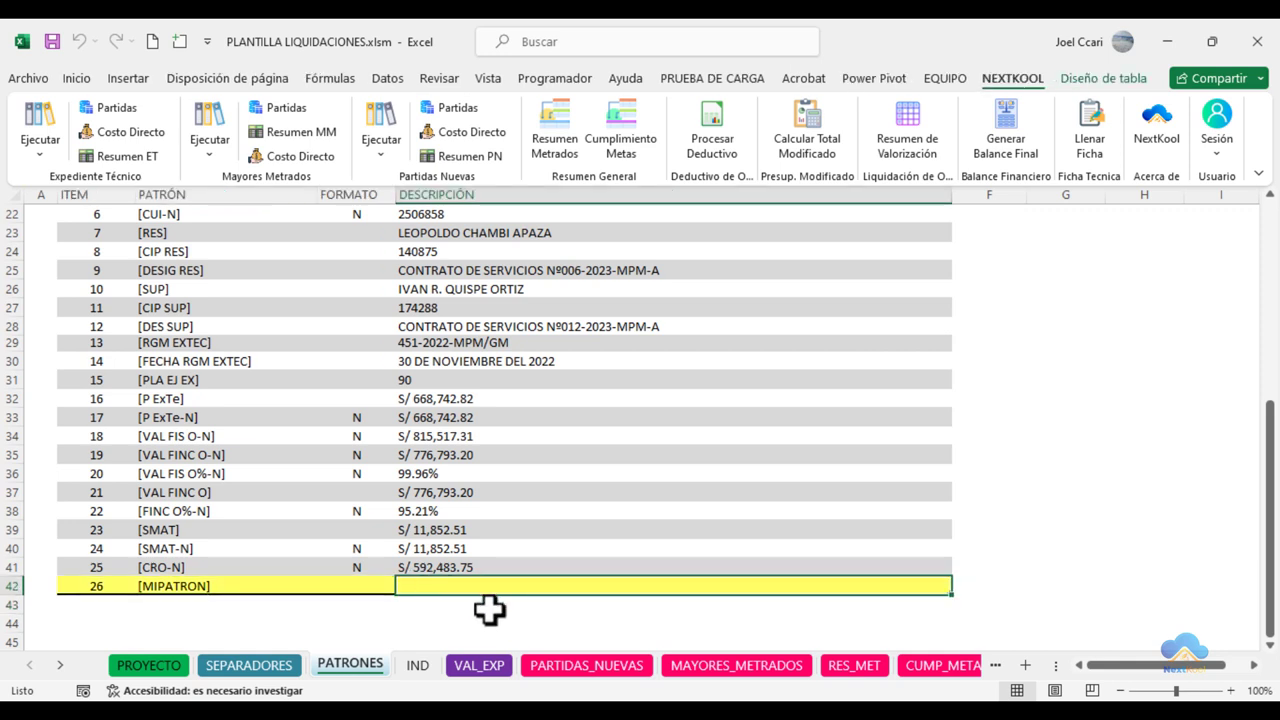
pyautogui.write('Plantilla desarrollada por NextKool')
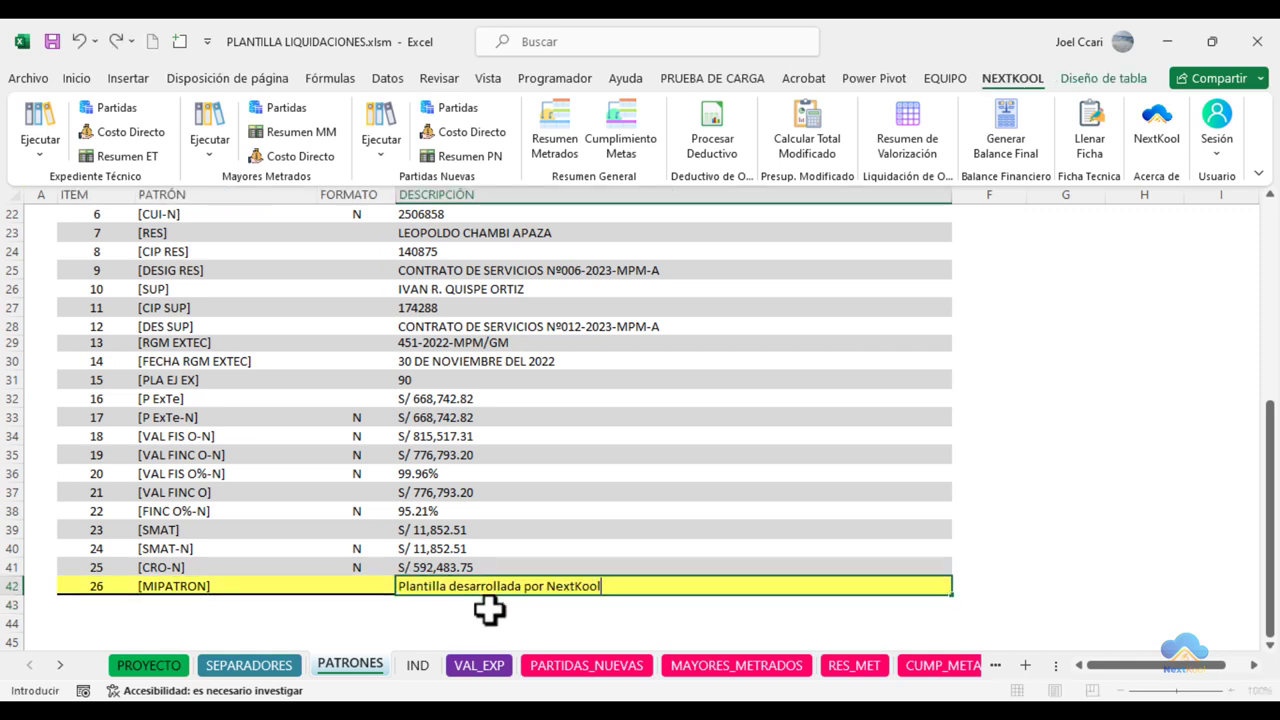
pyautogui.press('Return')
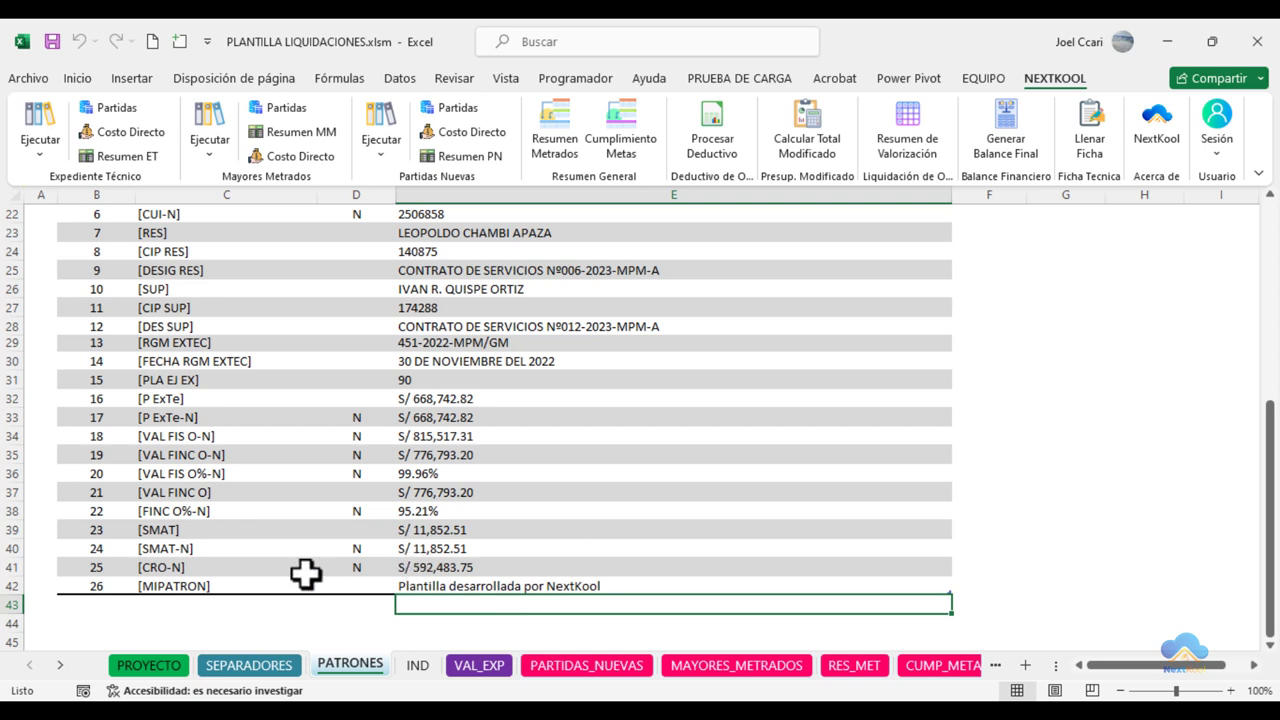
pyautogui.click(221, 587)
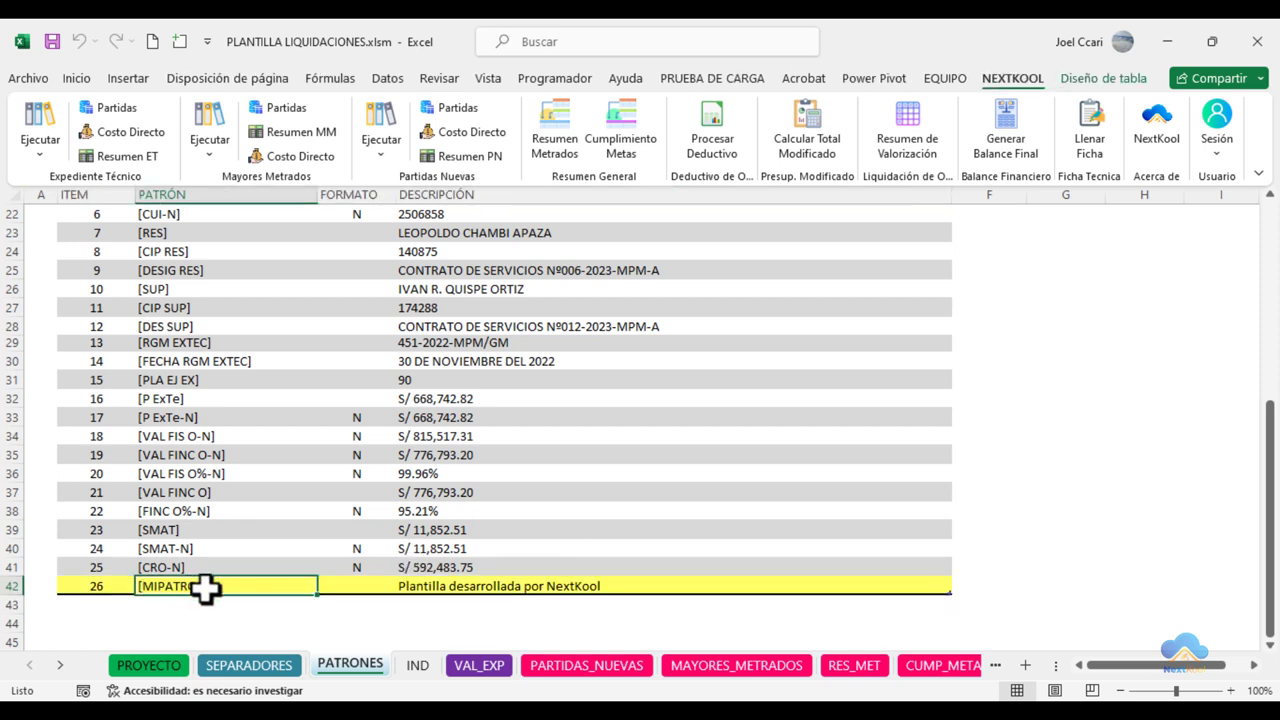
pyautogui.click(418, 586)
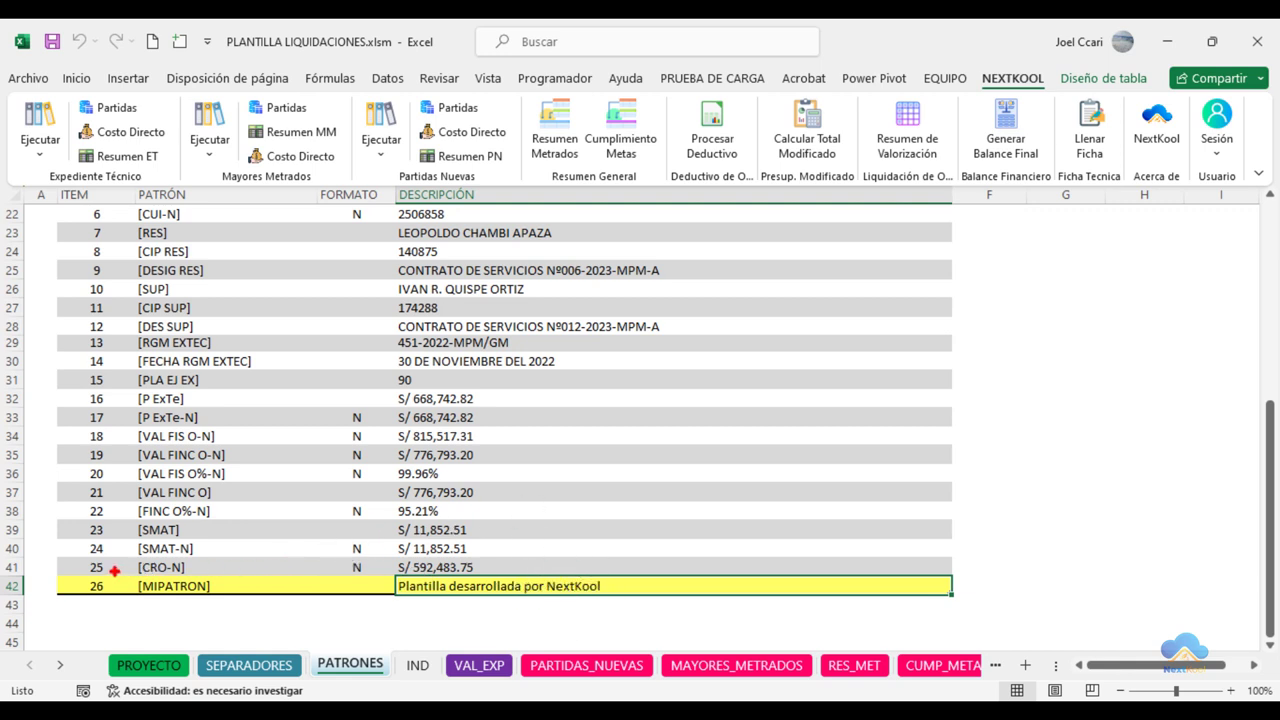
pyautogui.moveTo(113, 569); pyautogui.dragTo(219, 605)
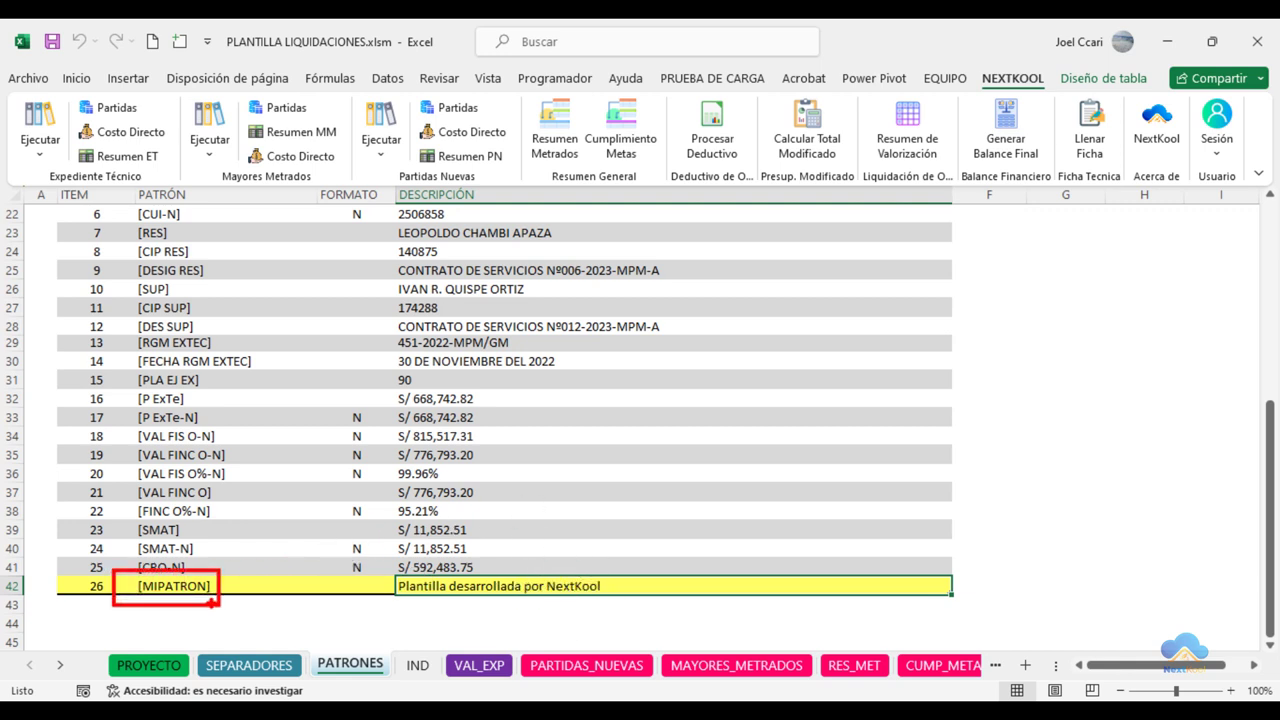
pyautogui.moveTo(330, 577); pyautogui.dragTo(379, 595)
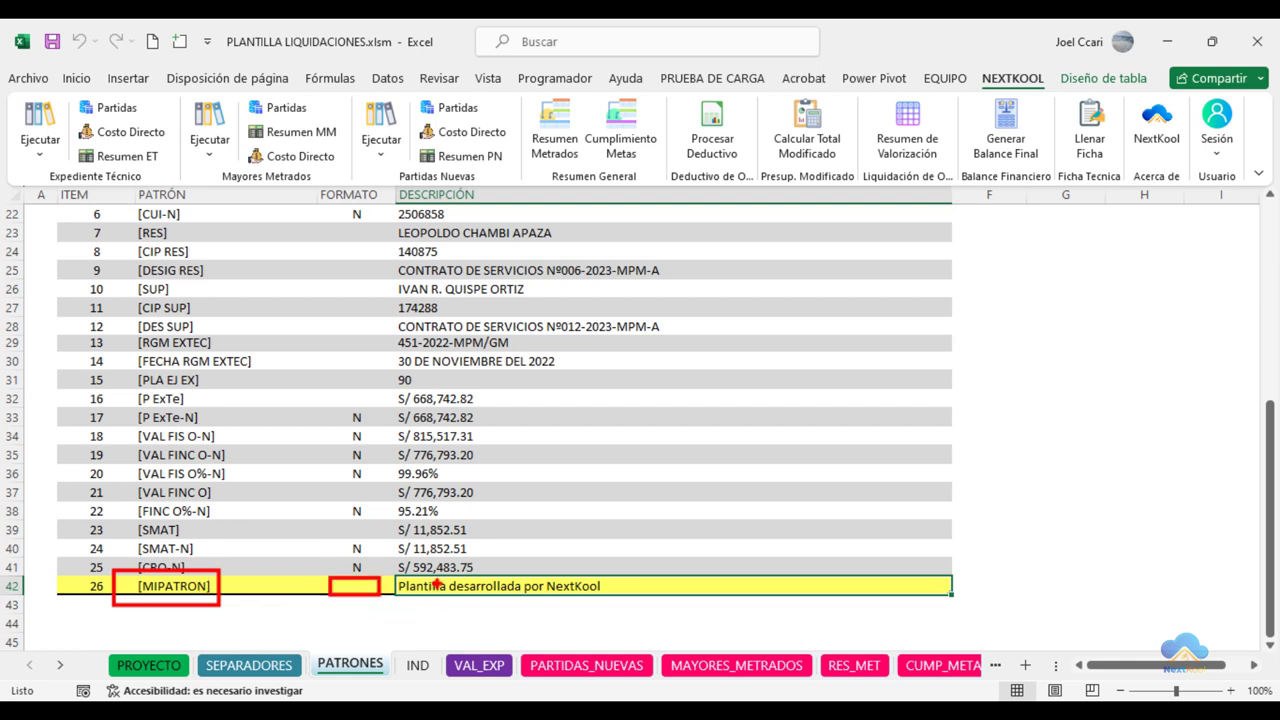
pyautogui.moveTo(485, 568); pyautogui.dragTo(562, 466)
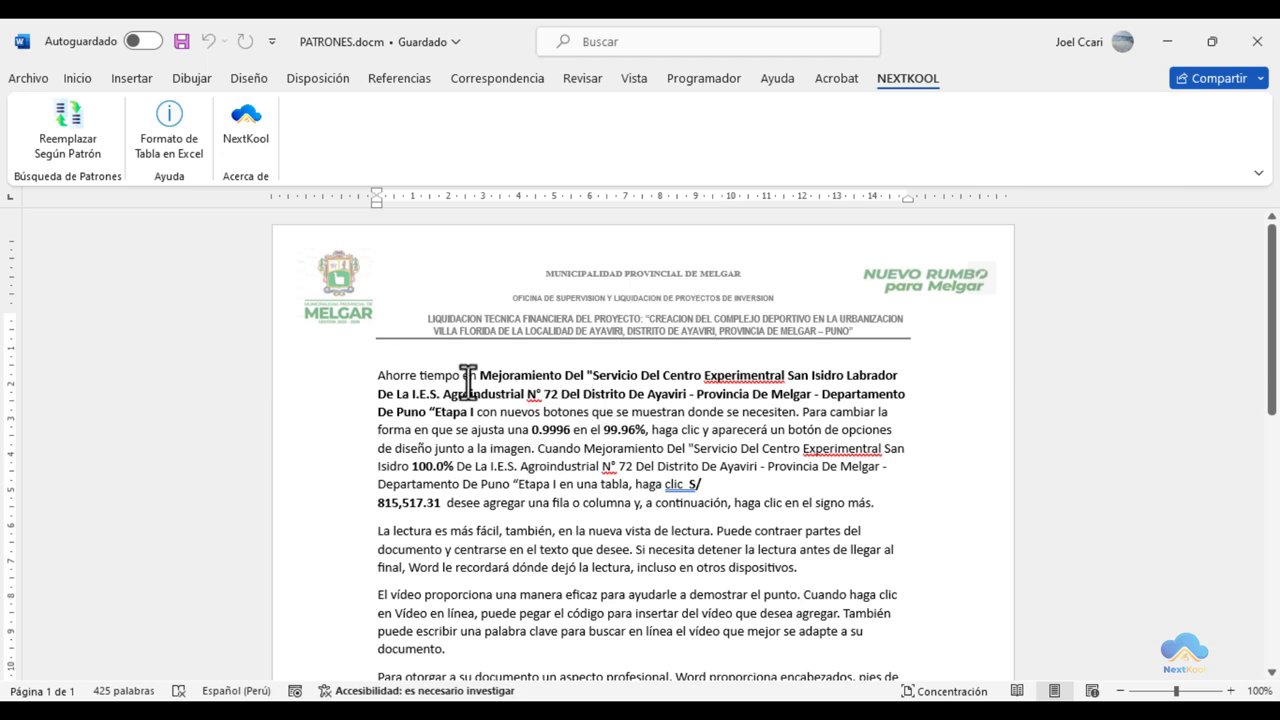
# - Delete the already-filled opening paragraph of the Word document
pyautogui.moveTo(376, 376)
pyautogui.mouseDown()
pyautogui.moveTo(688, 437)
pyautogui.moveTo(920, 518)
pyautogui.mouseUp()
pyautogui.press('Delete')
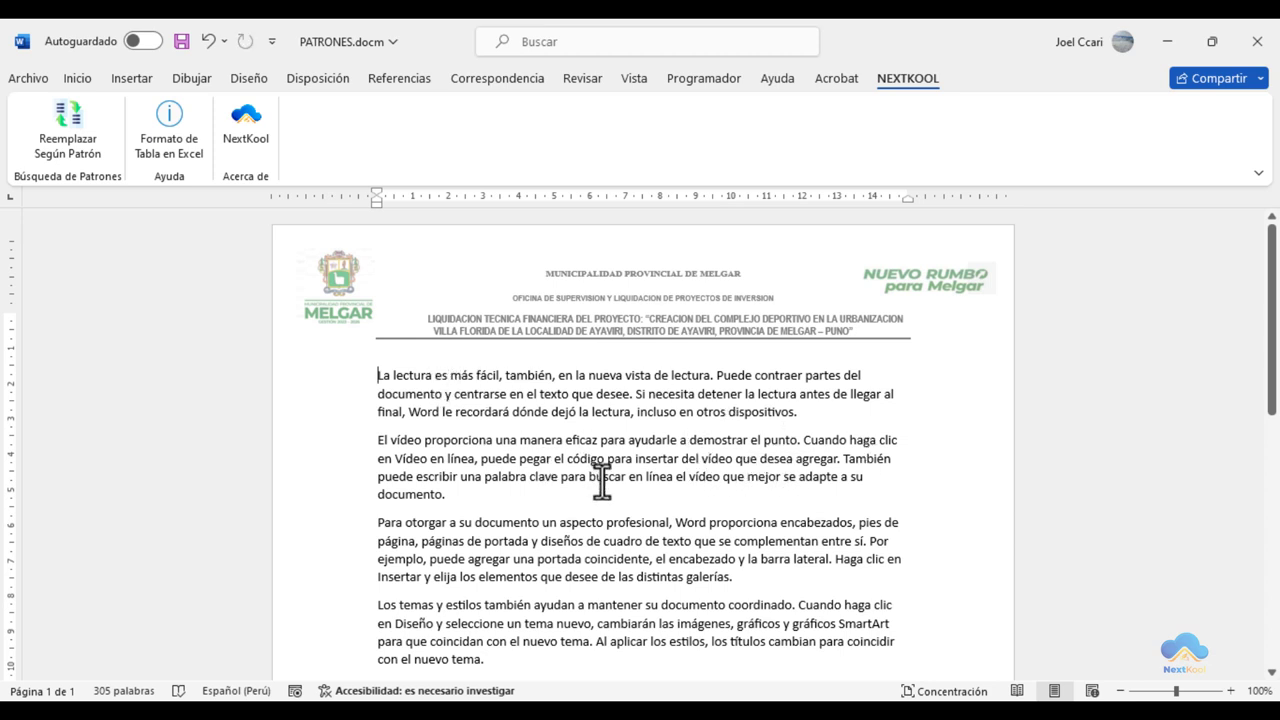
pyautogui.click(437, 376)
# - In Excel, check the [MIPATRON] pattern text in cell B42, then return to Word
pyautogui.click(428, 716)
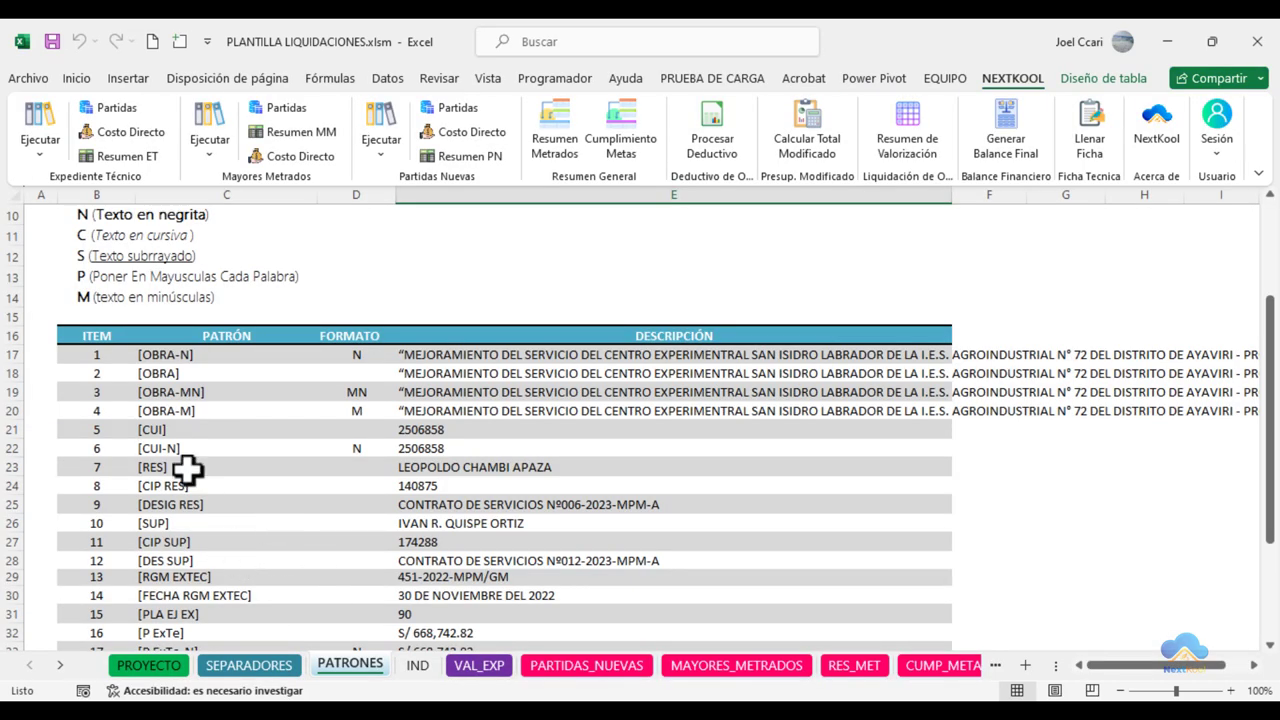
pyautogui.scroll(-3, 200, 450)
pyautogui.scroll(-2, 220, 500)
pyautogui.doubleClick(212, 530)
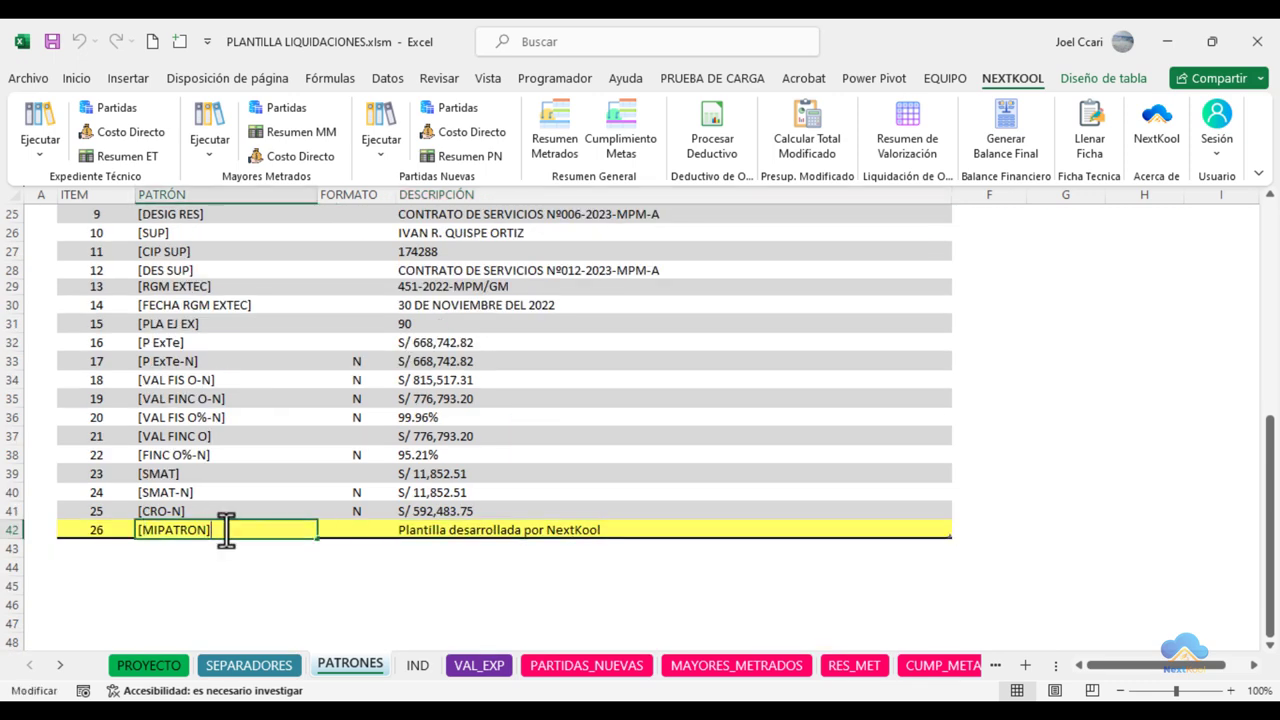
pyautogui.moveTo(212, 530); pyautogui.dragTo(130, 533)
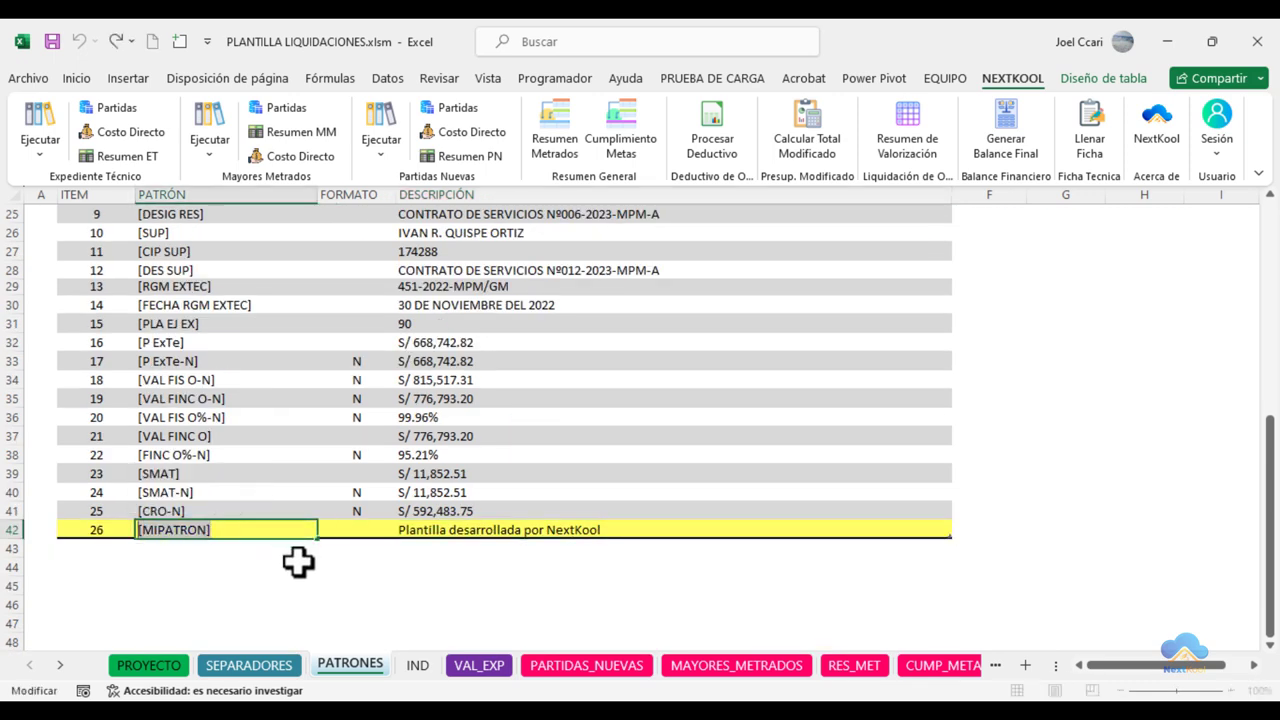
pyautogui.click(358, 490)
pyautogui.rightClick(360, 490)
pyautogui.press('Escape')
pyautogui.hotkey('alt', 'Tab')
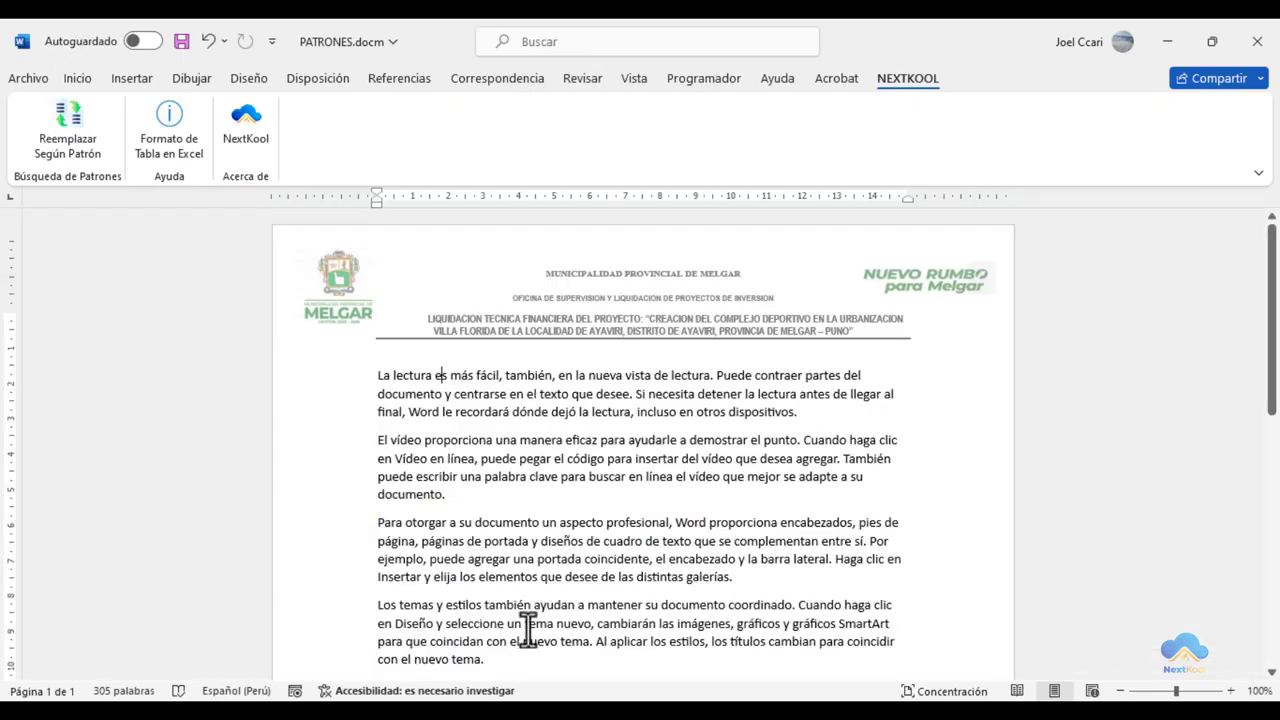
# - Type [MIPATRON] after 'La lectura' and check the row's empty FORMATO cell in Excel
pyautogui.click(431, 375)
pyautogui.write('[MIPATRON]')
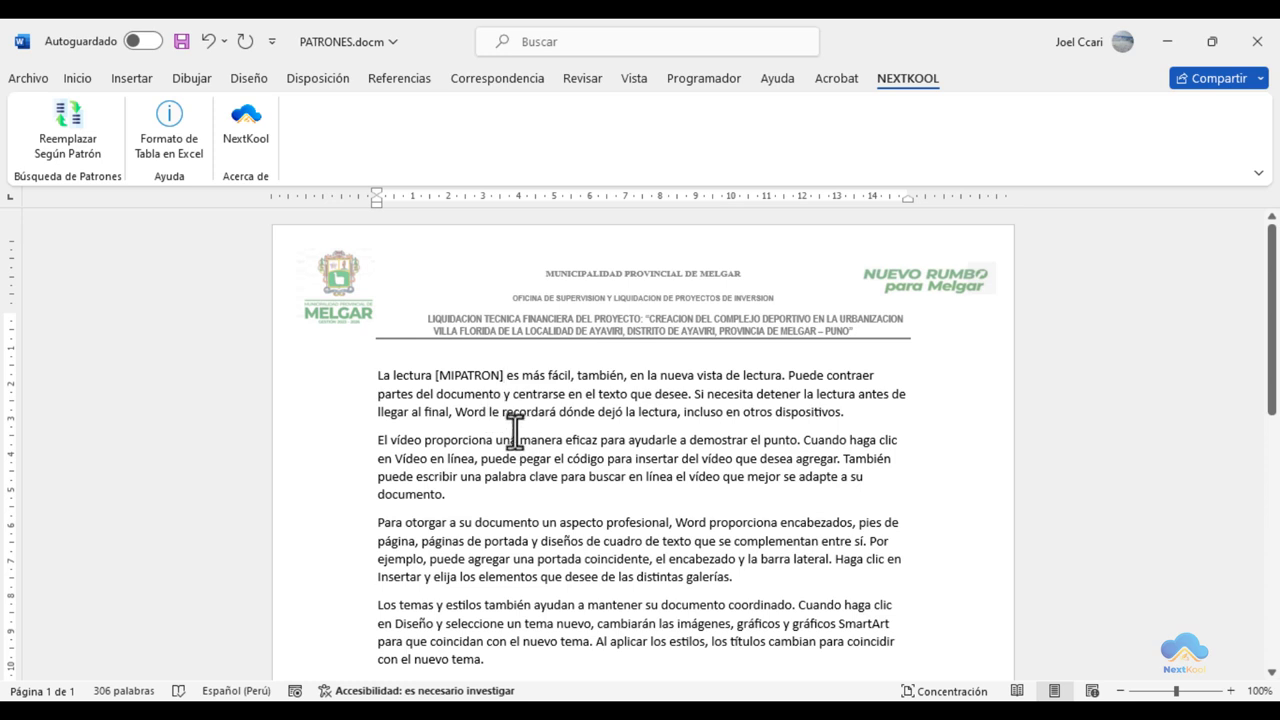
pyautogui.click(487, 404)
pyautogui.hotkey('alt', 'Tab')
pyautogui.click(355, 530)
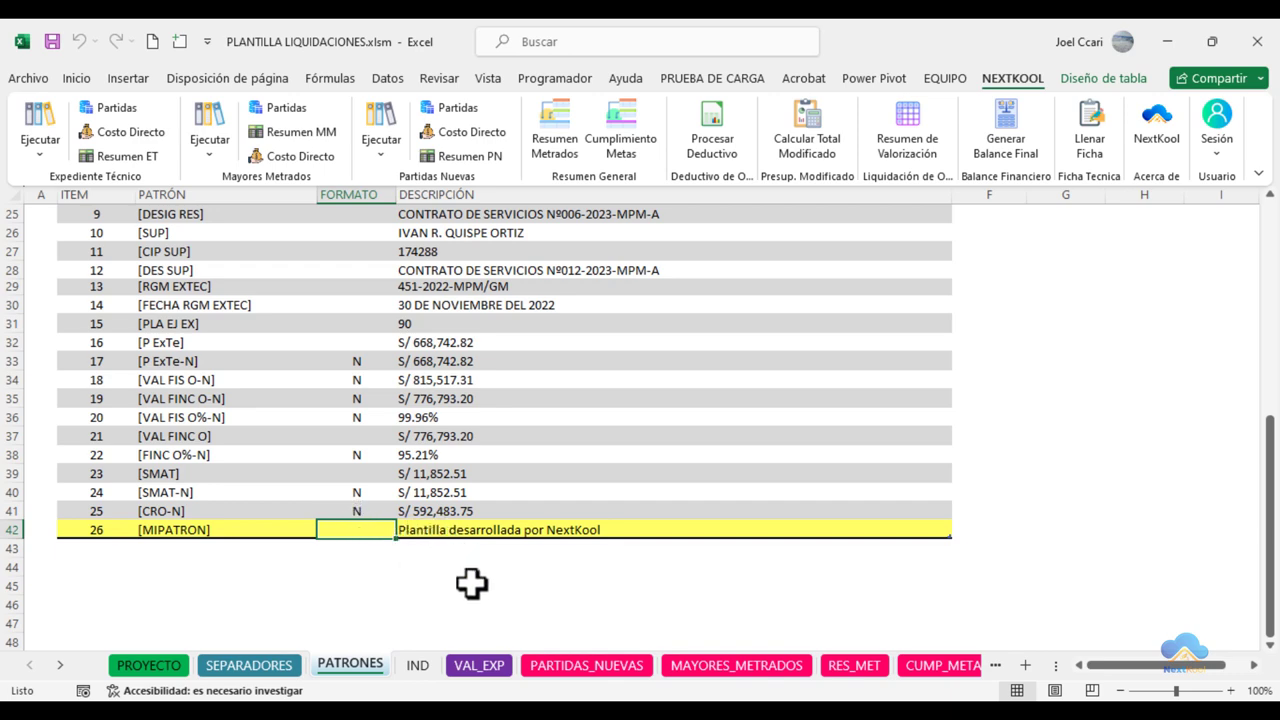
# - Open Reemplazar Según Patrón and choose workbook PLANTILLA LIQUIDACIONES.xlsm and sheet PATRONES
pyautogui.hotkey('alt', 'Tab')
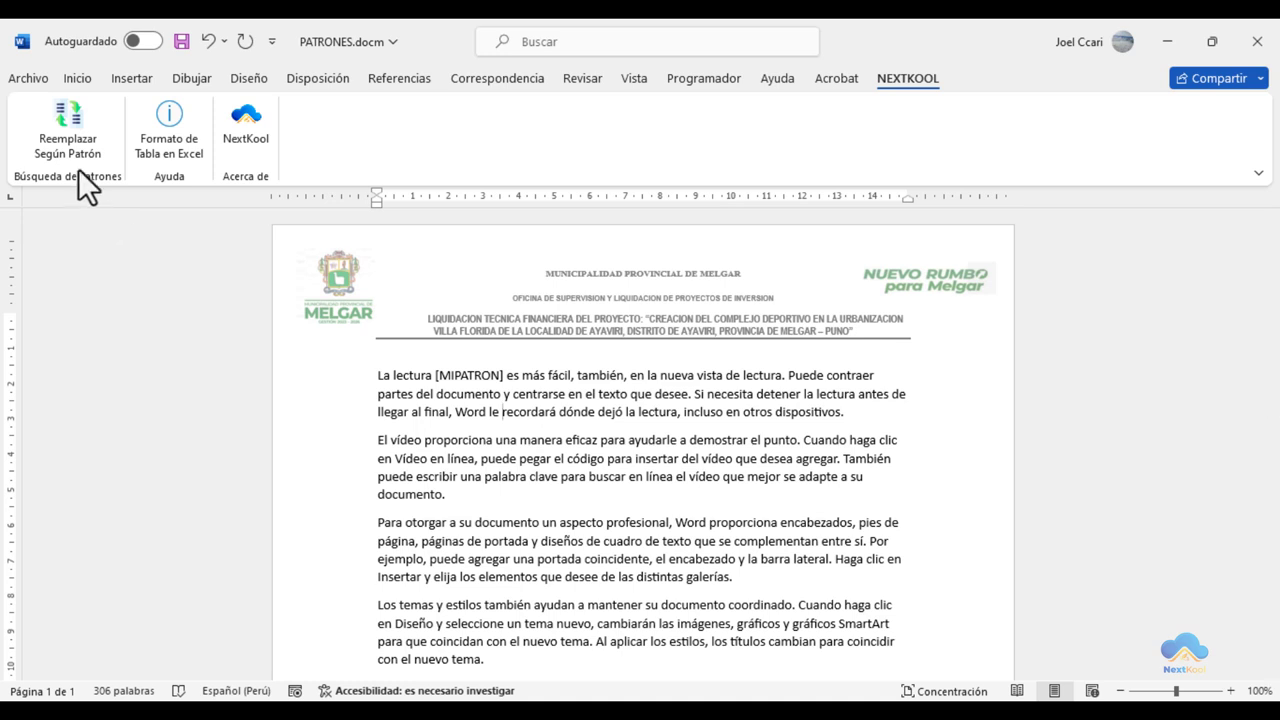
pyautogui.click(77, 125)
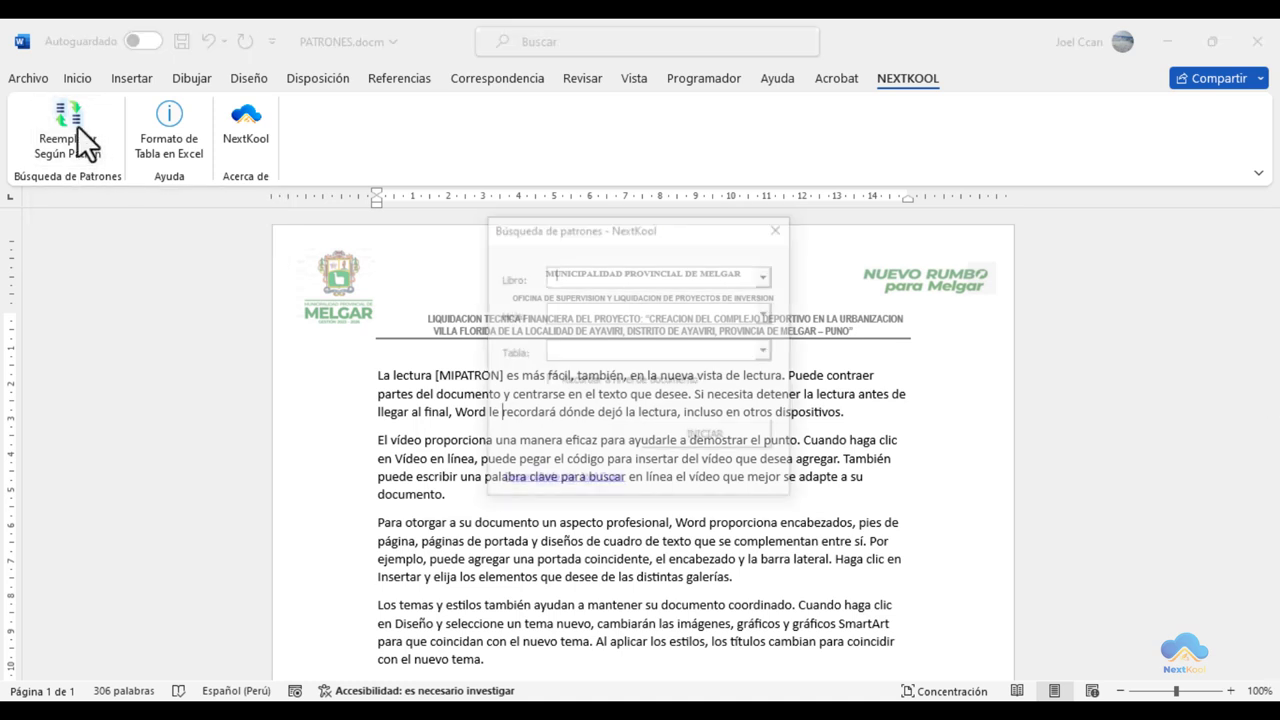
pyautogui.moveTo(605, 230); pyautogui.dragTo(593, 234)
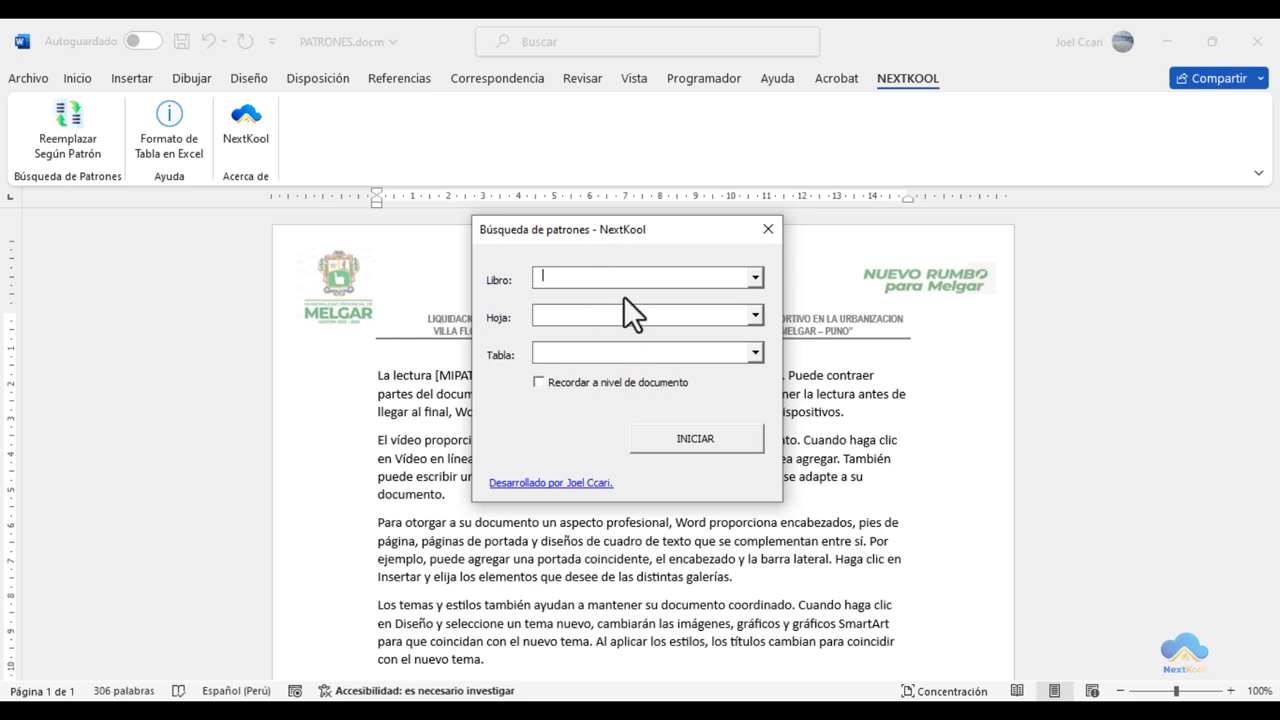
pyautogui.click(563, 281)
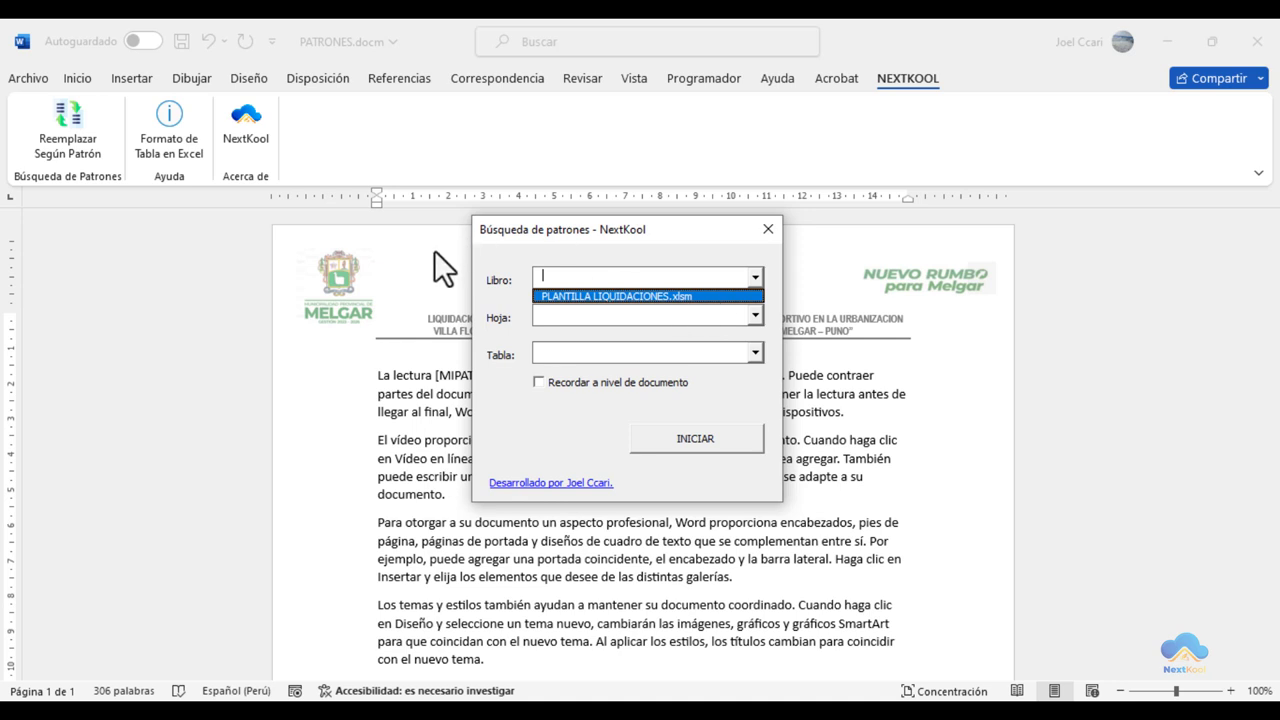
pyautogui.click(572, 296)
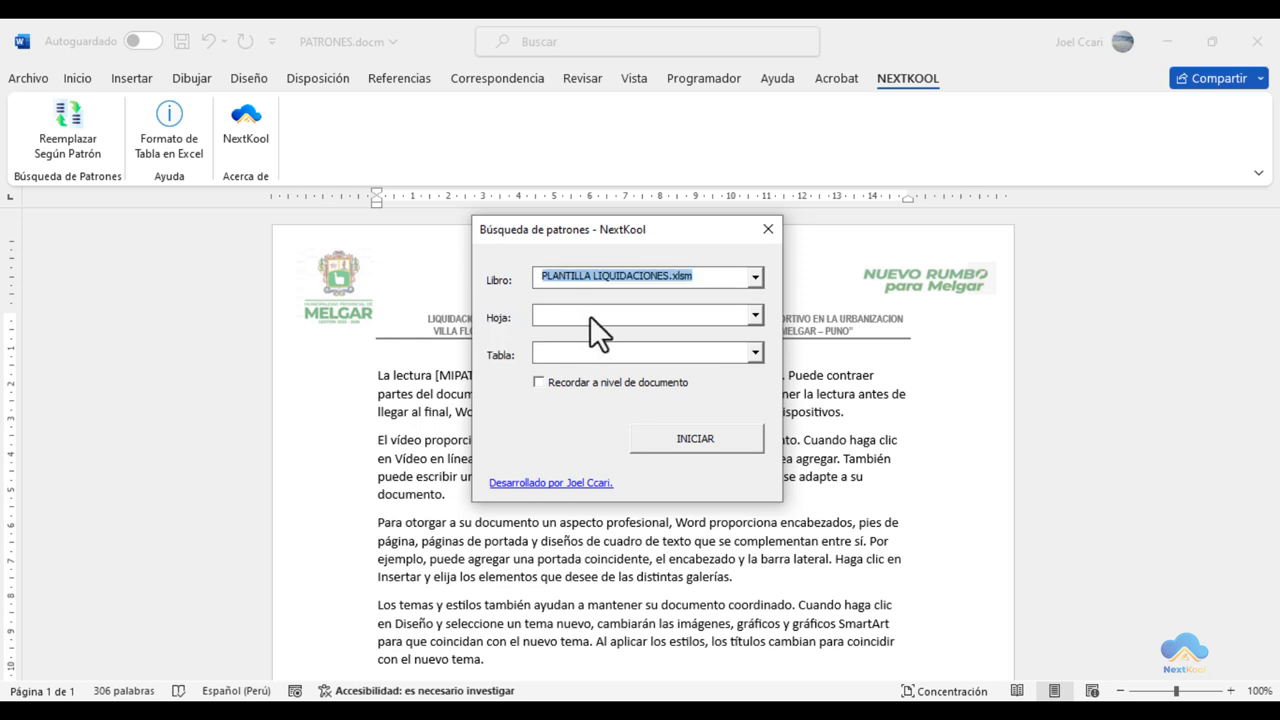
pyautogui.click(590, 316)
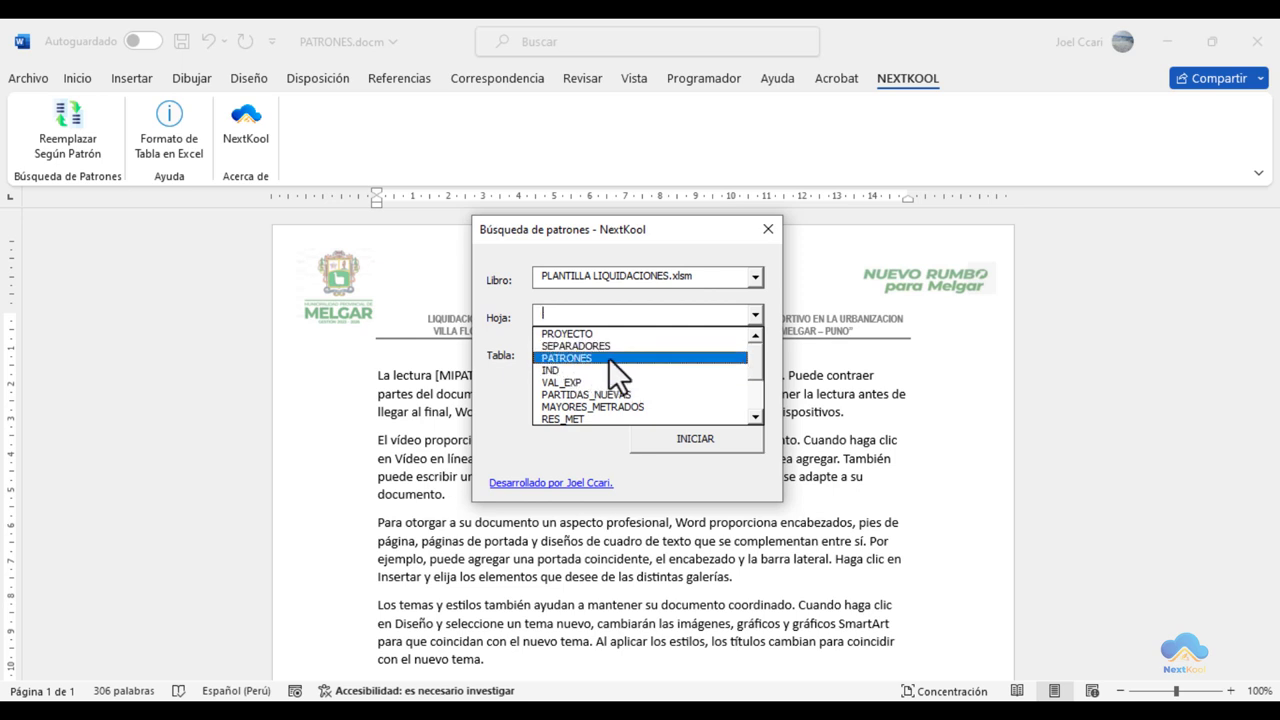
pyautogui.click(608, 357)
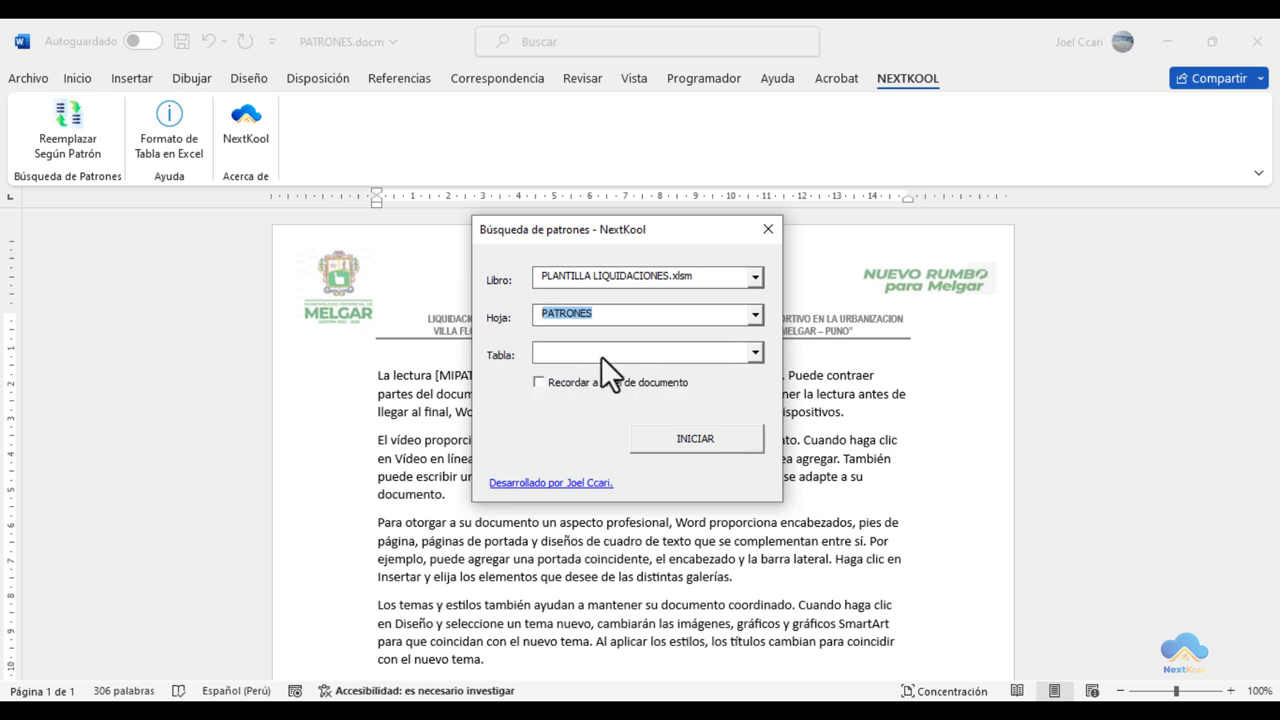
pyautogui.click(601, 353)
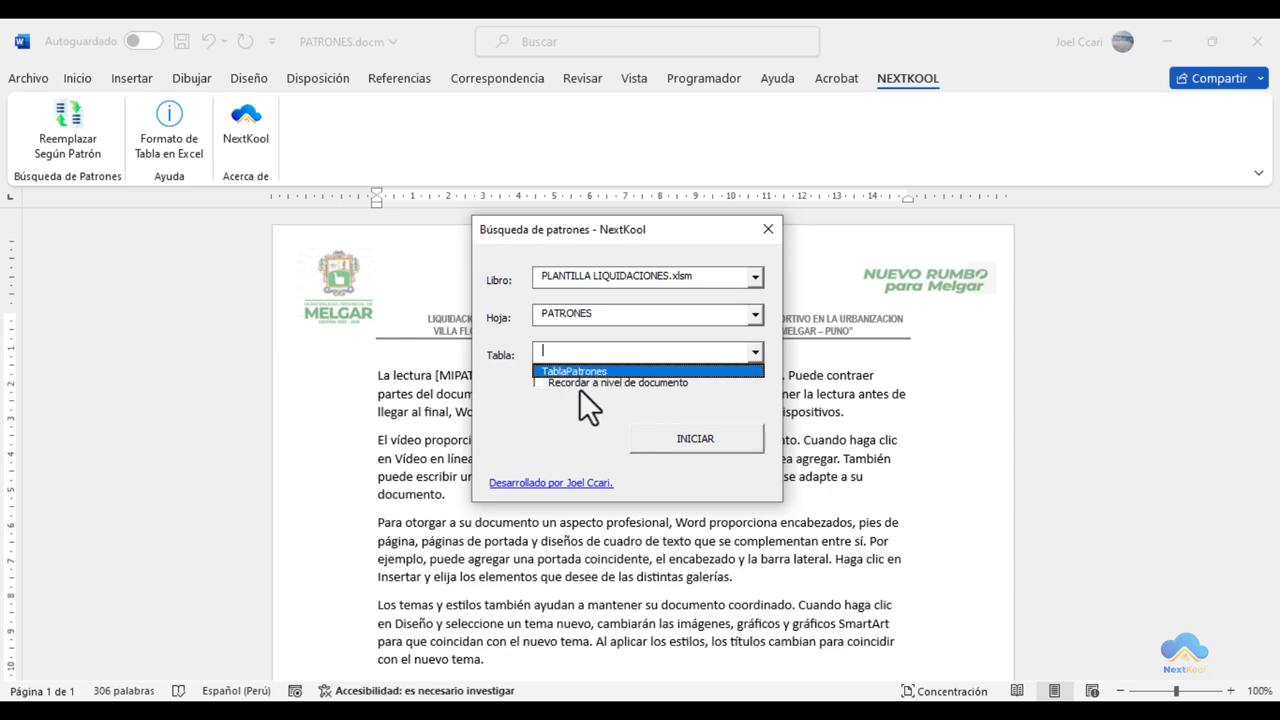
pyautogui.click(587, 419)
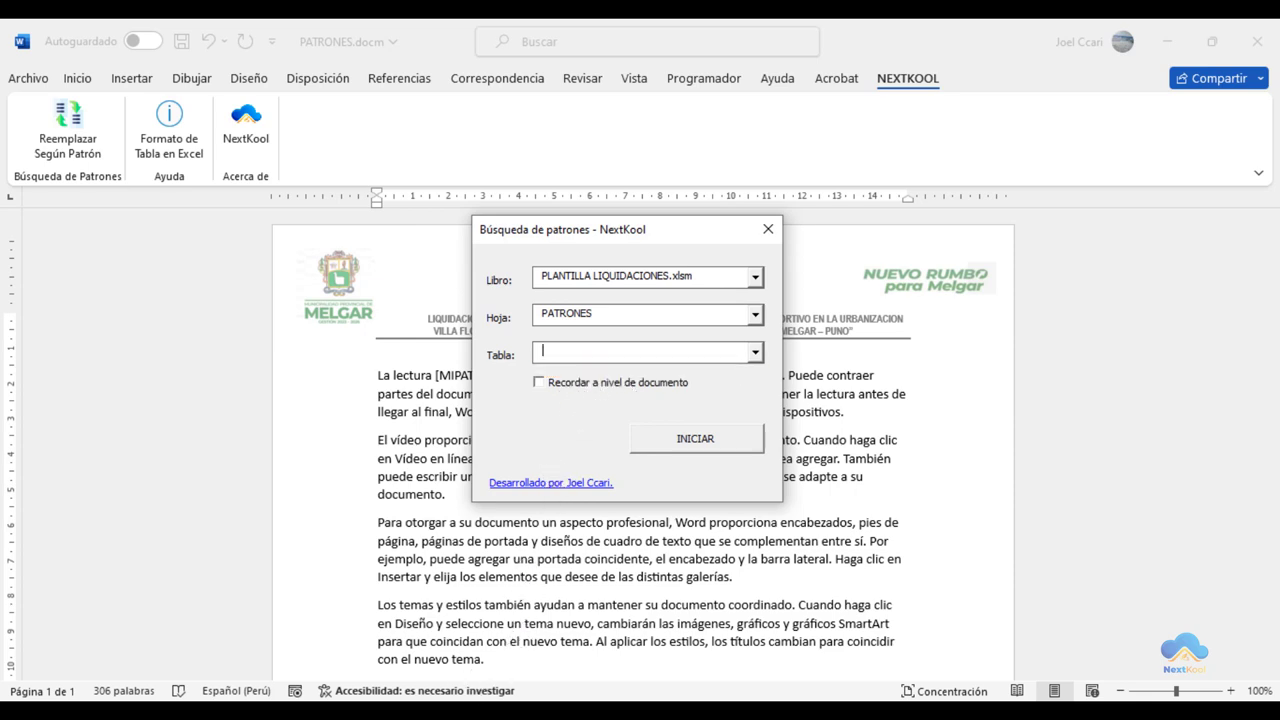
# - Inspect cells D36 and D28 of the PATRONES table in Excel
pyautogui.hotkey('alt', 'Tab')
pyautogui.click(470, 437)
pyautogui.click(468, 417)
pyautogui.scroll(3, 388, 428)
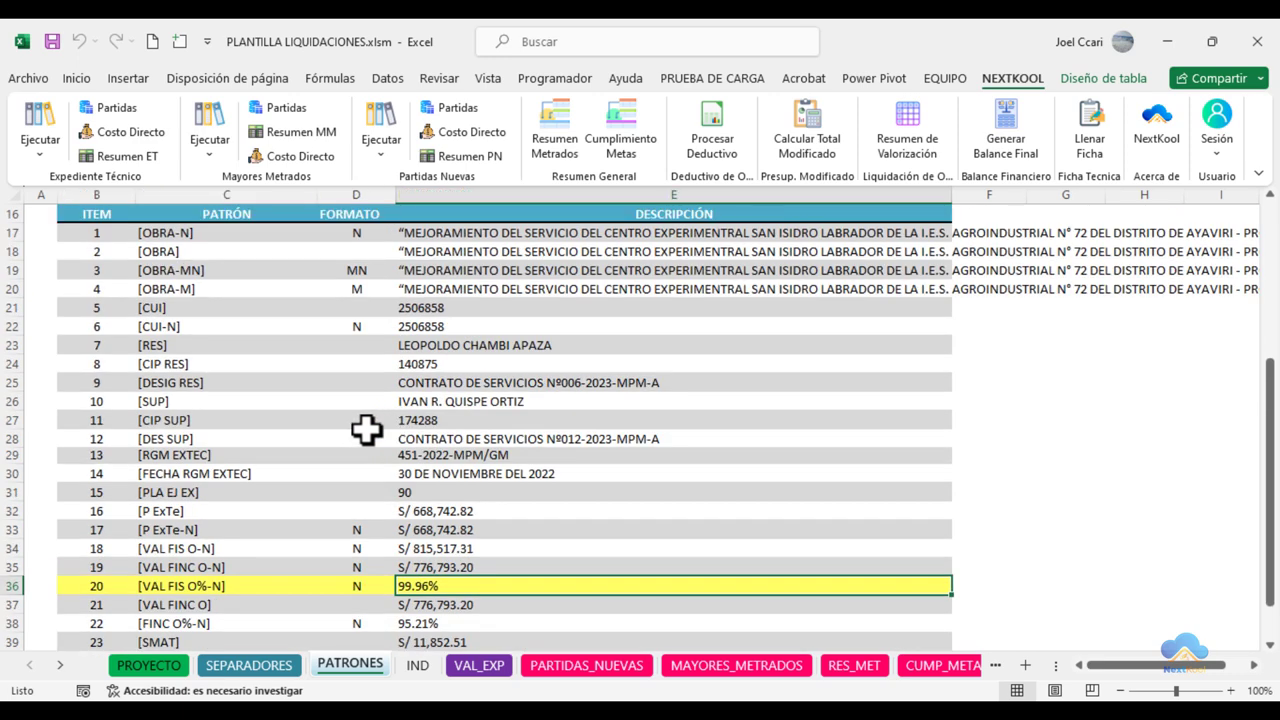
pyautogui.click(366, 438)
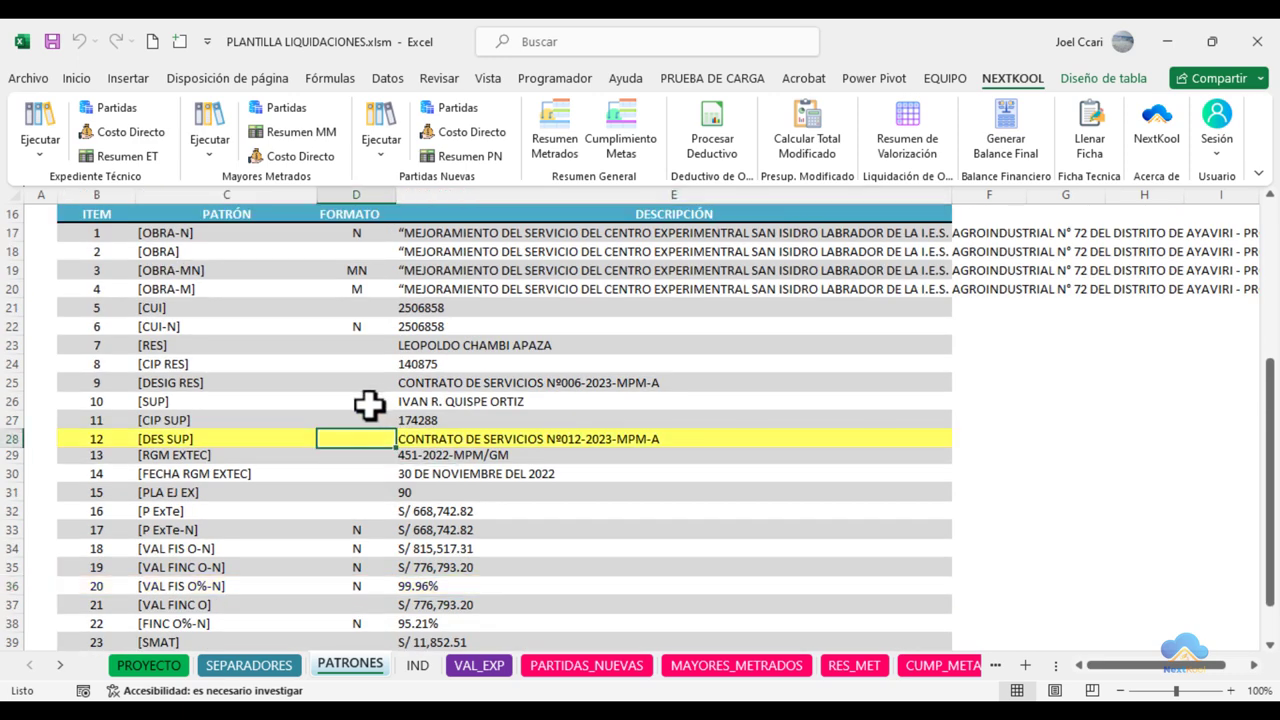
pyautogui.click(799, 121)
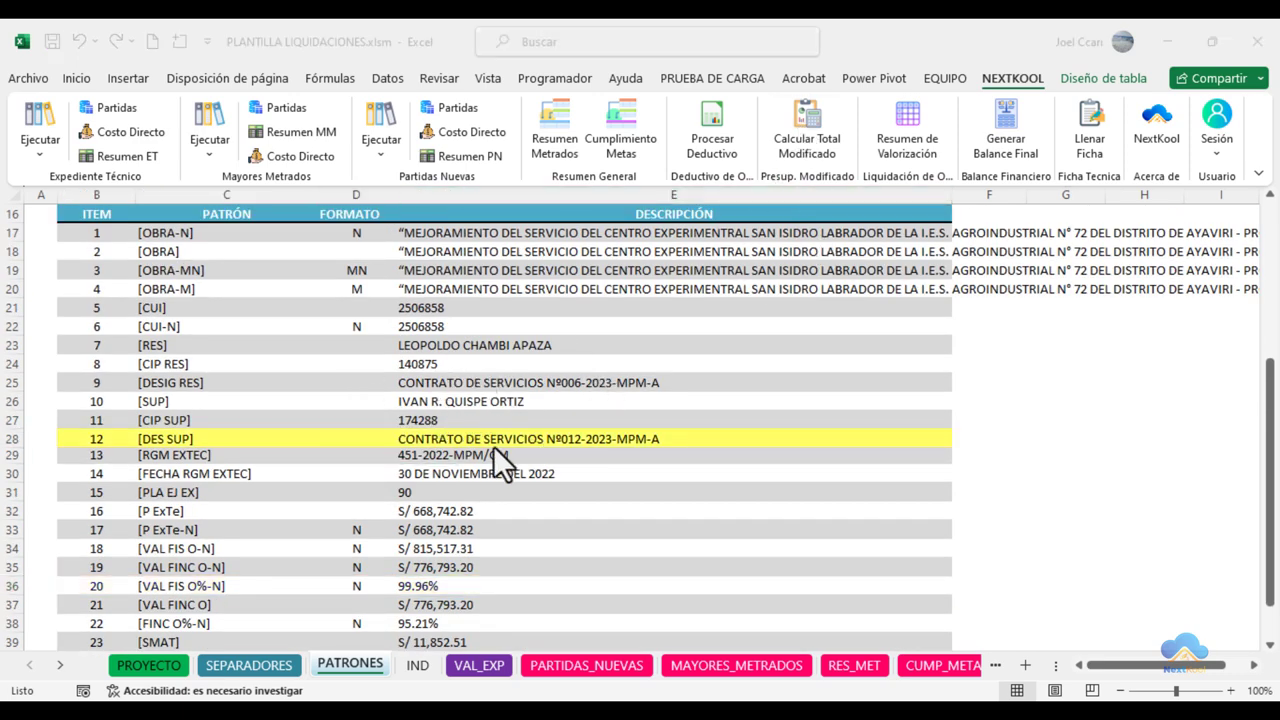
# - Choose the TablaPatrones table in the pattern search dialog
pyautogui.click(538, 700)
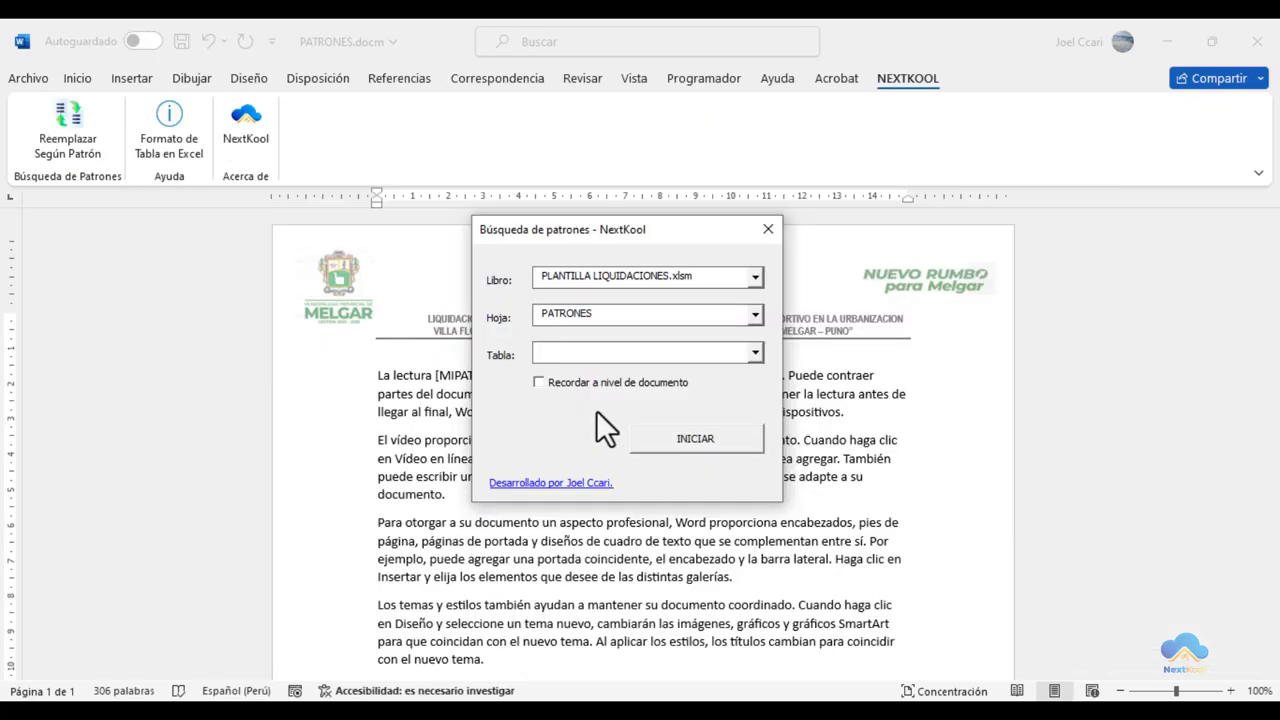
pyautogui.click(592, 348)
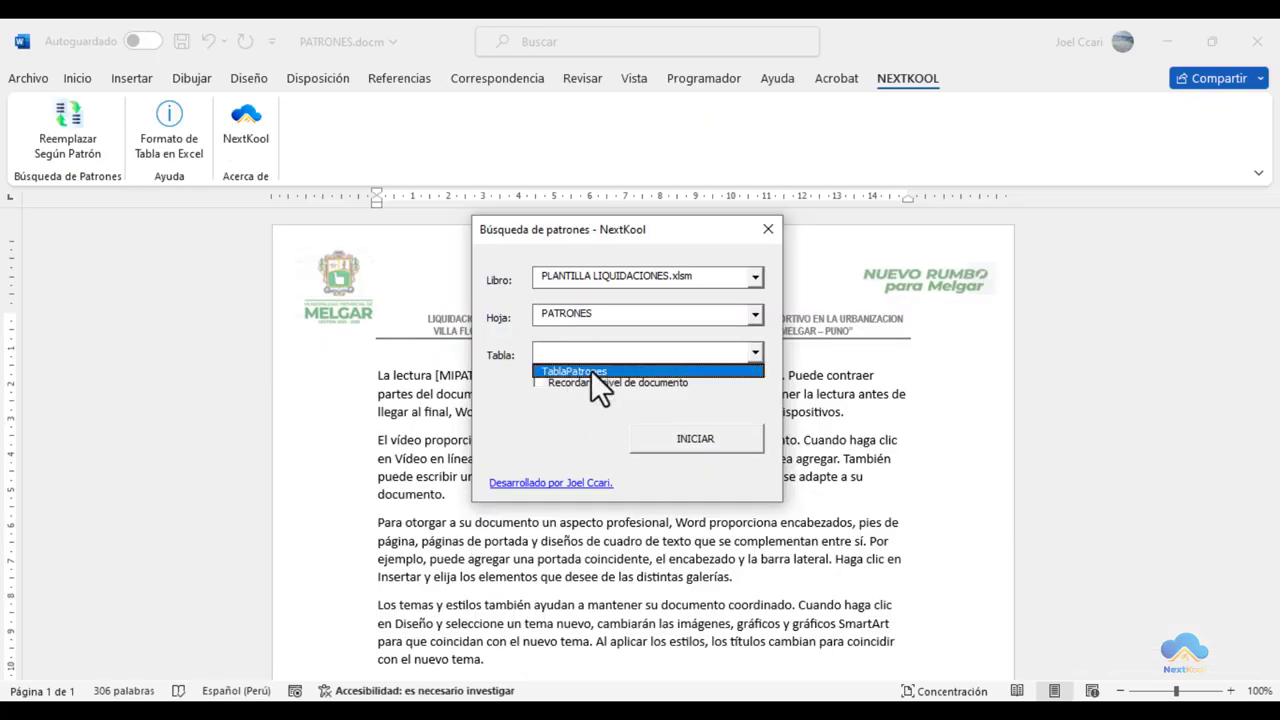
pyautogui.click(594, 369)
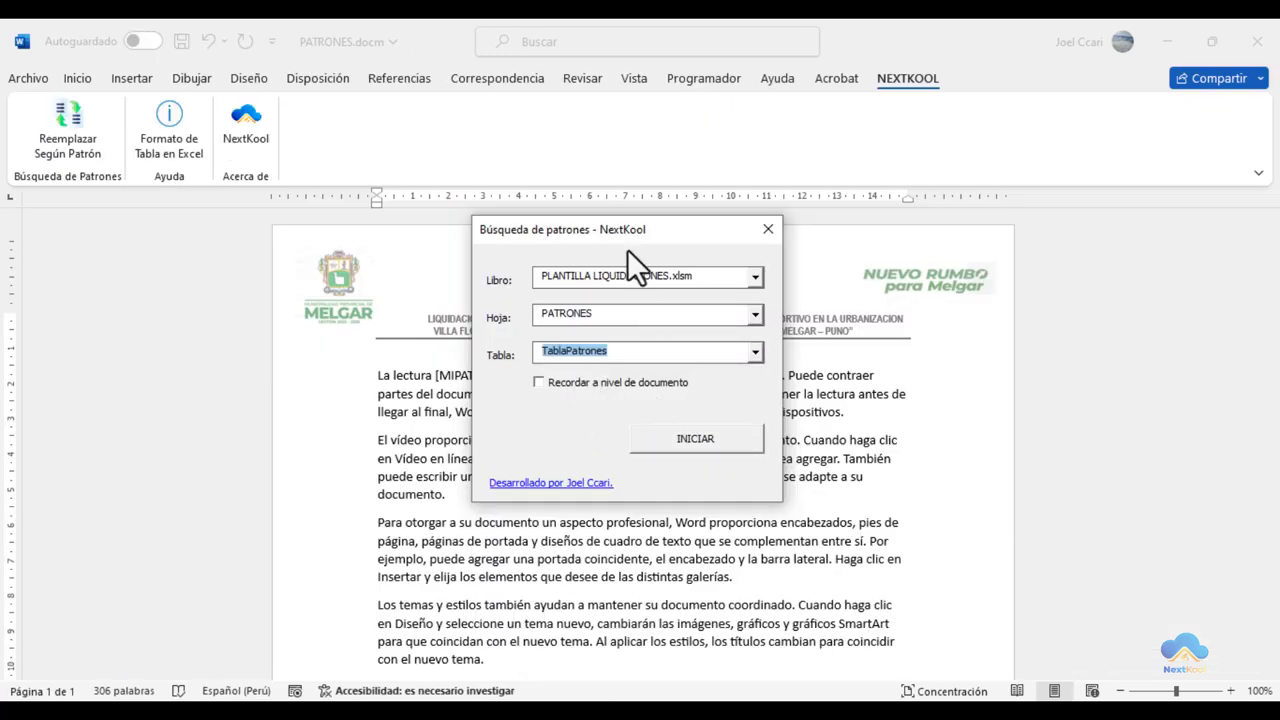
pyautogui.moveTo(627, 249); pyautogui.dragTo(585, 244)
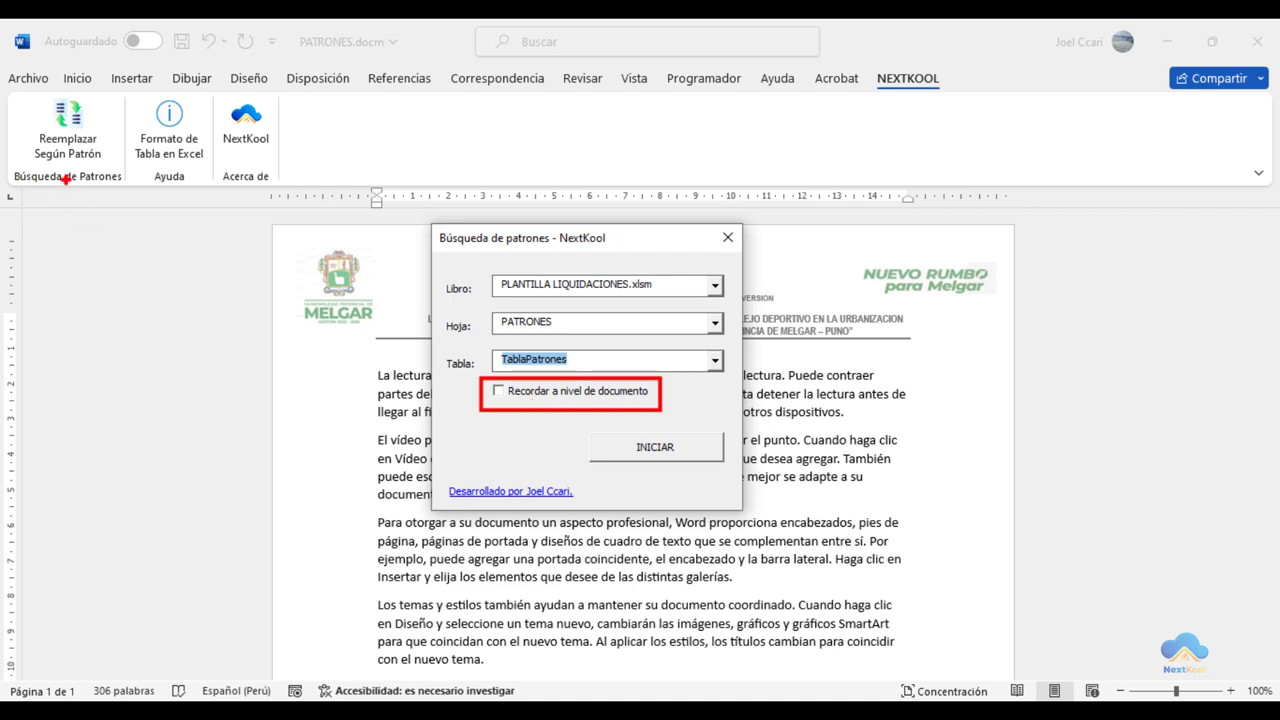
pyautogui.moveTo(66, 181); pyautogui.dragTo(117, 440)
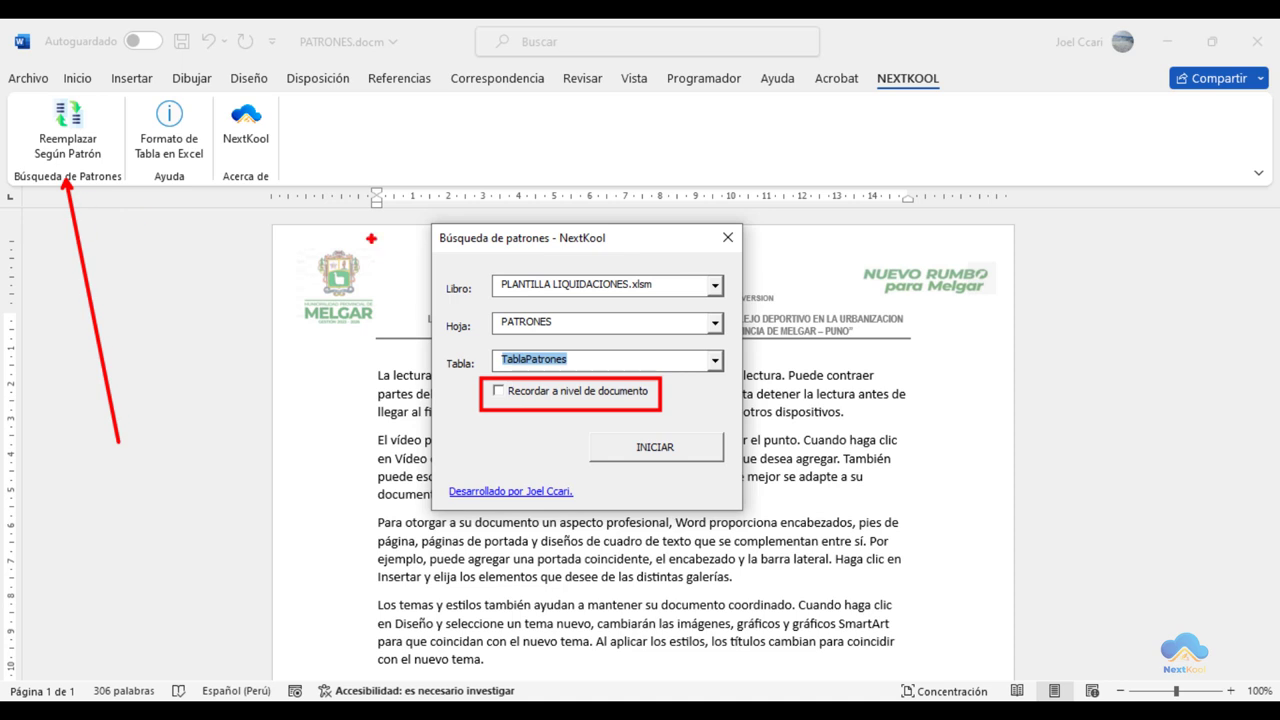
pyautogui.moveTo(417, 210); pyautogui.dragTo(760, 524)
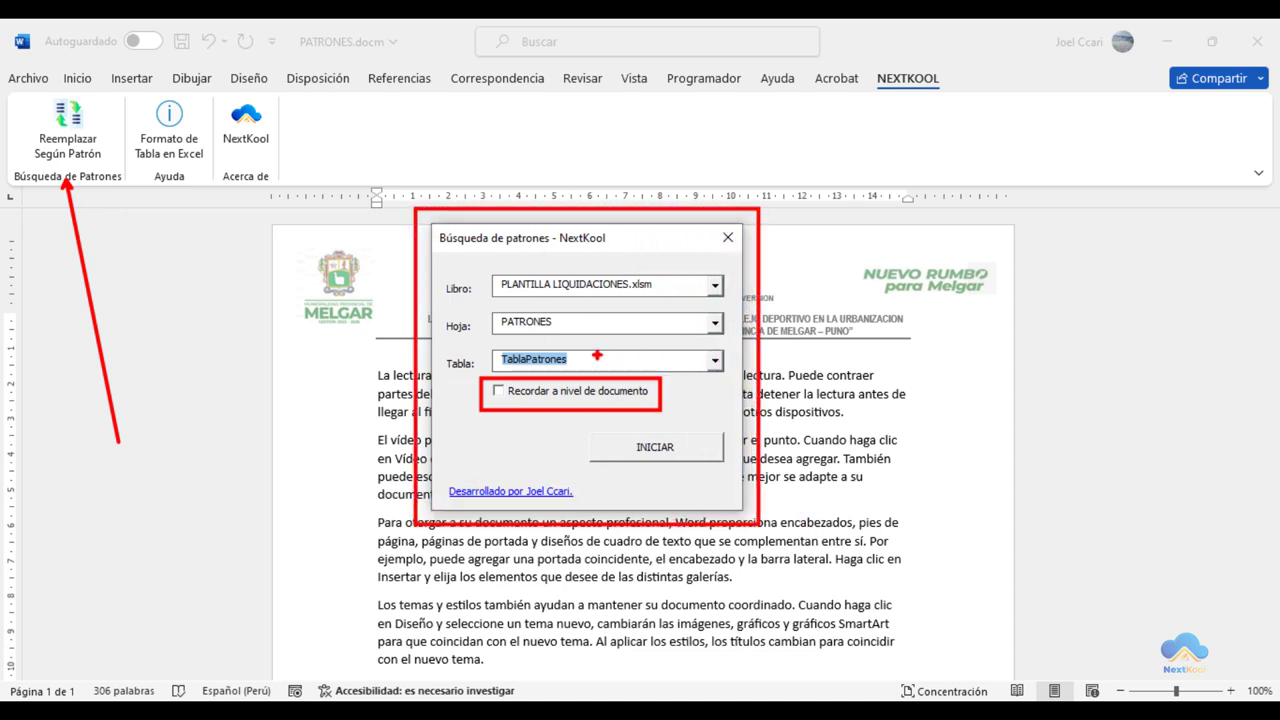
pyautogui.moveTo(497, 297); pyautogui.dragTo(668, 297)
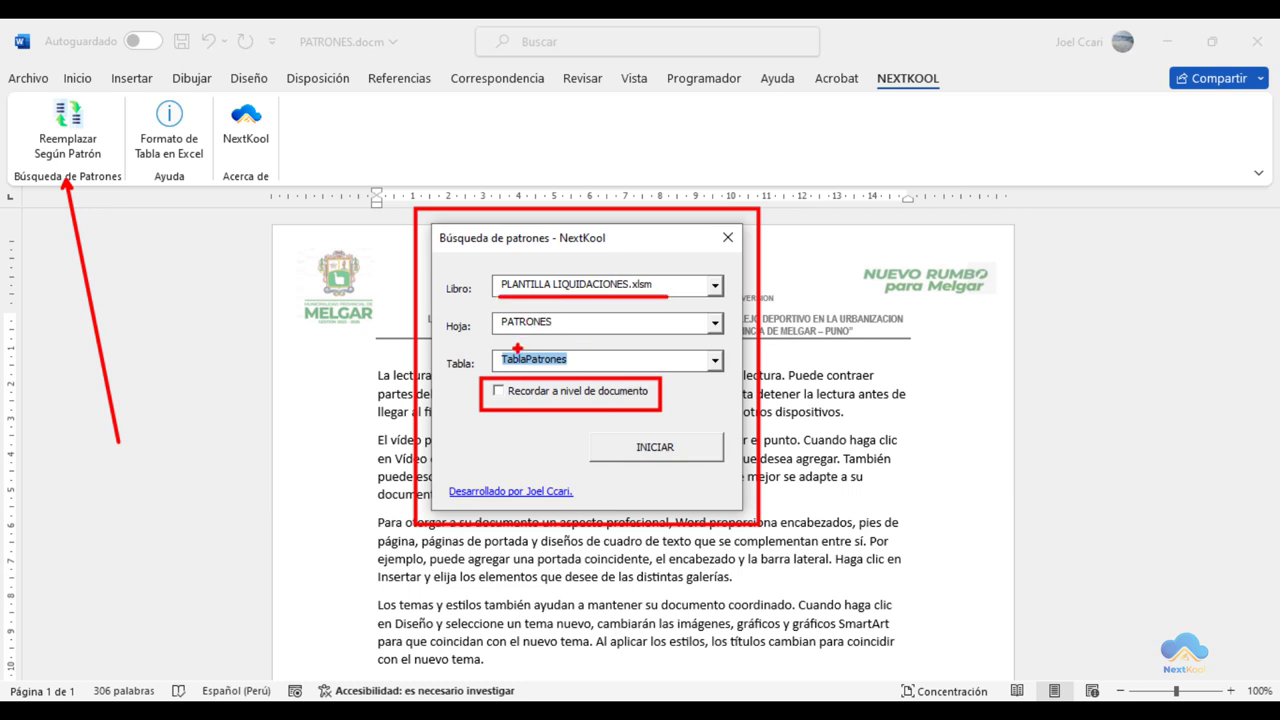
pyautogui.moveTo(497, 336); pyautogui.dragTo(556, 336)
pyautogui.moveTo(499, 367); pyautogui.dragTo(576, 367)
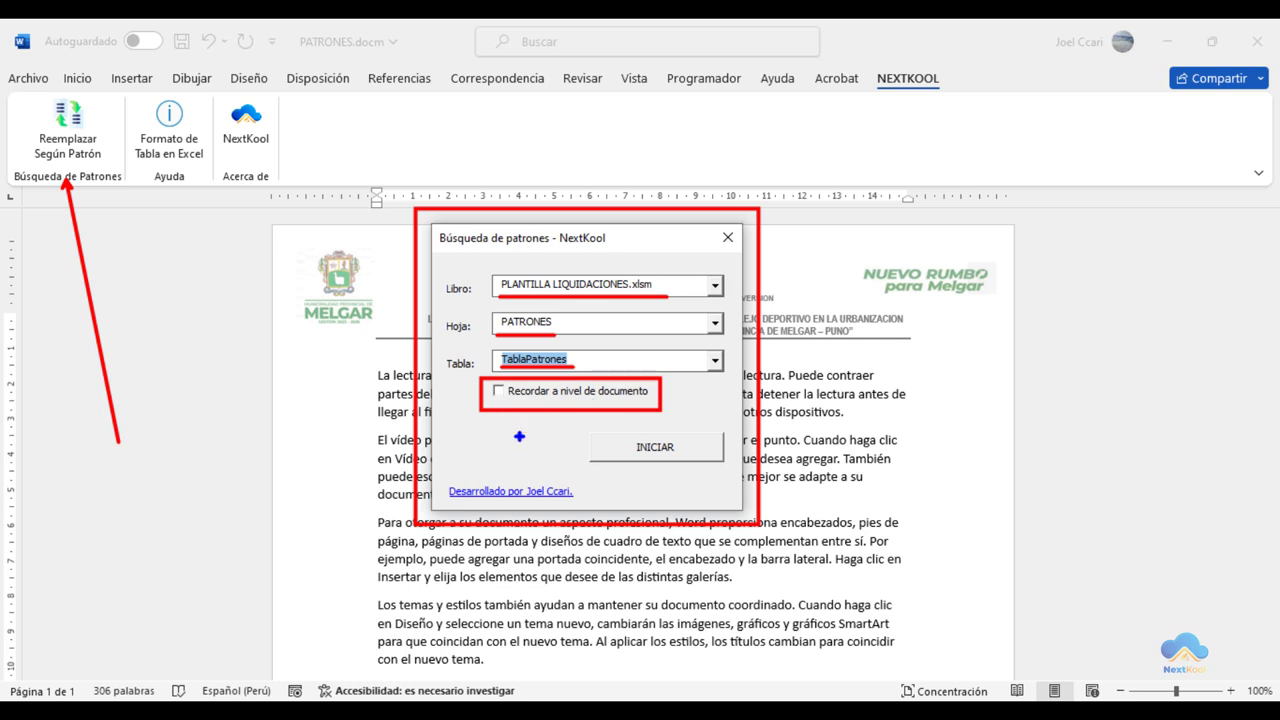
pyautogui.press('Escape')
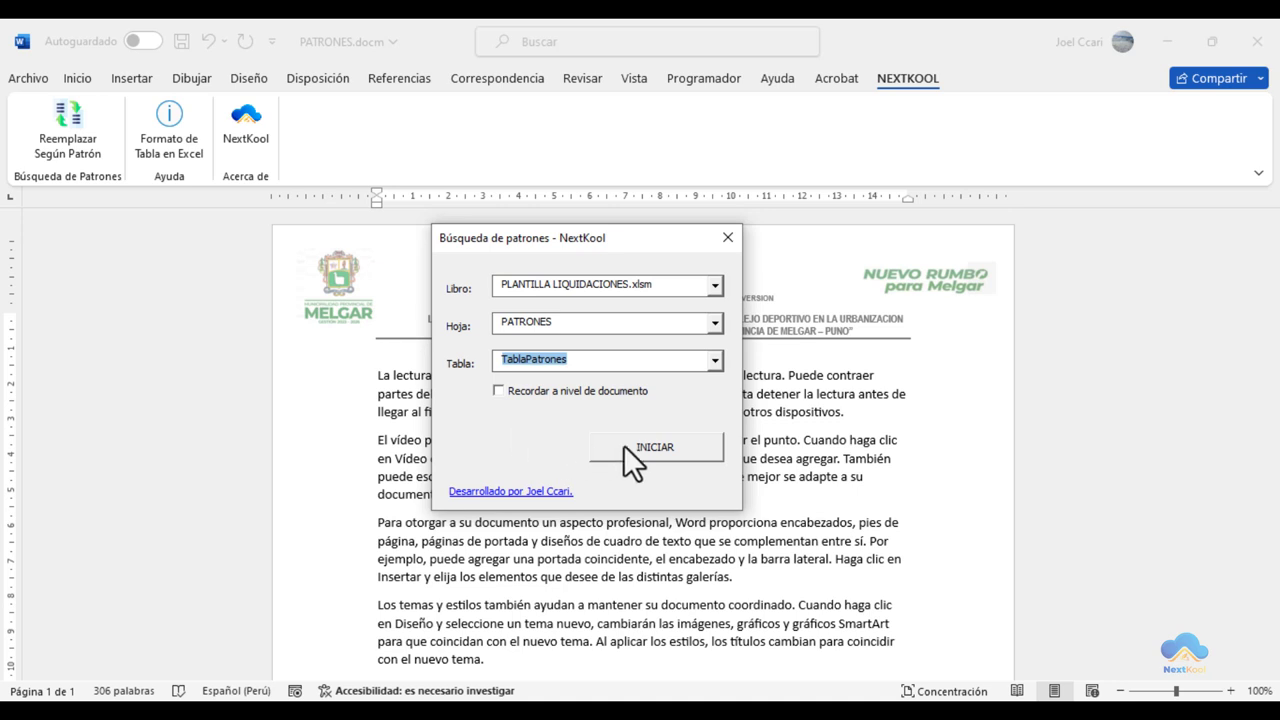
# - Run INICIAR so [MIPATRON] becomes 'Plantilla desarrollada por NextKool', then confirm with Aceptar
pyautogui.moveTo(574, 241); pyautogui.dragTo(853, 257)
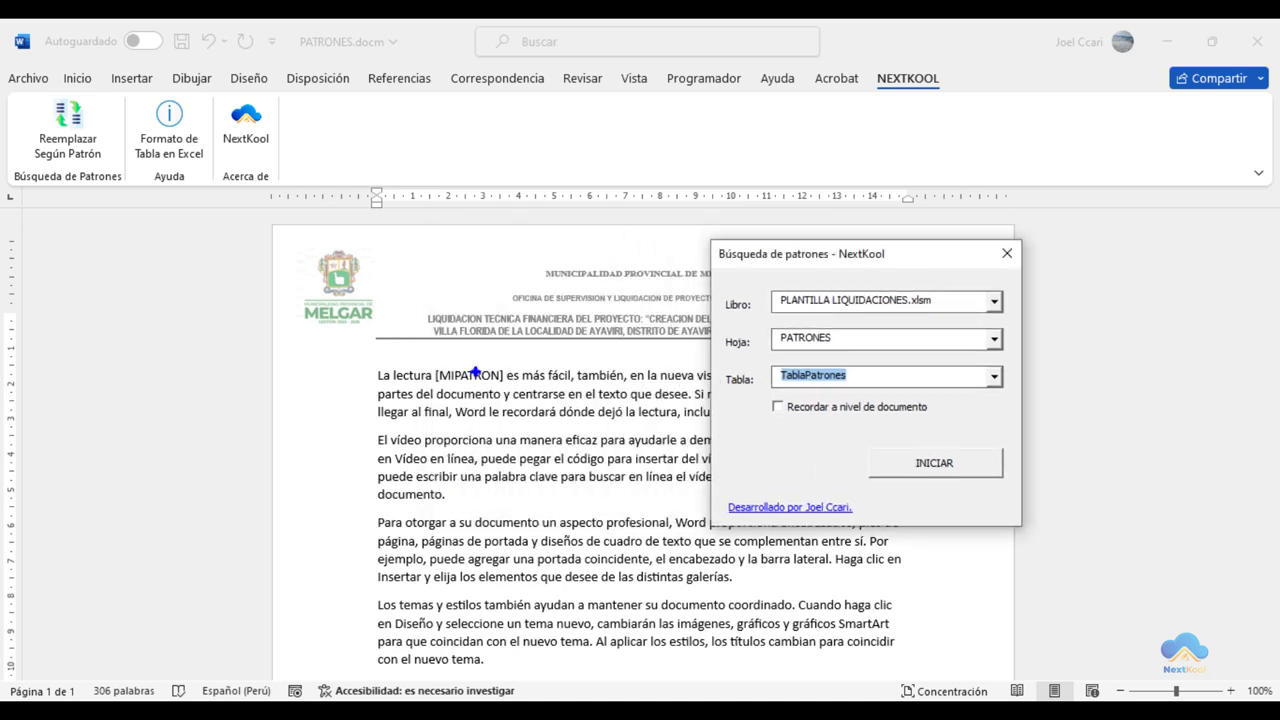
pyautogui.moveTo(421, 353); pyautogui.dragTo(516, 389)
pyautogui.click(941, 465)
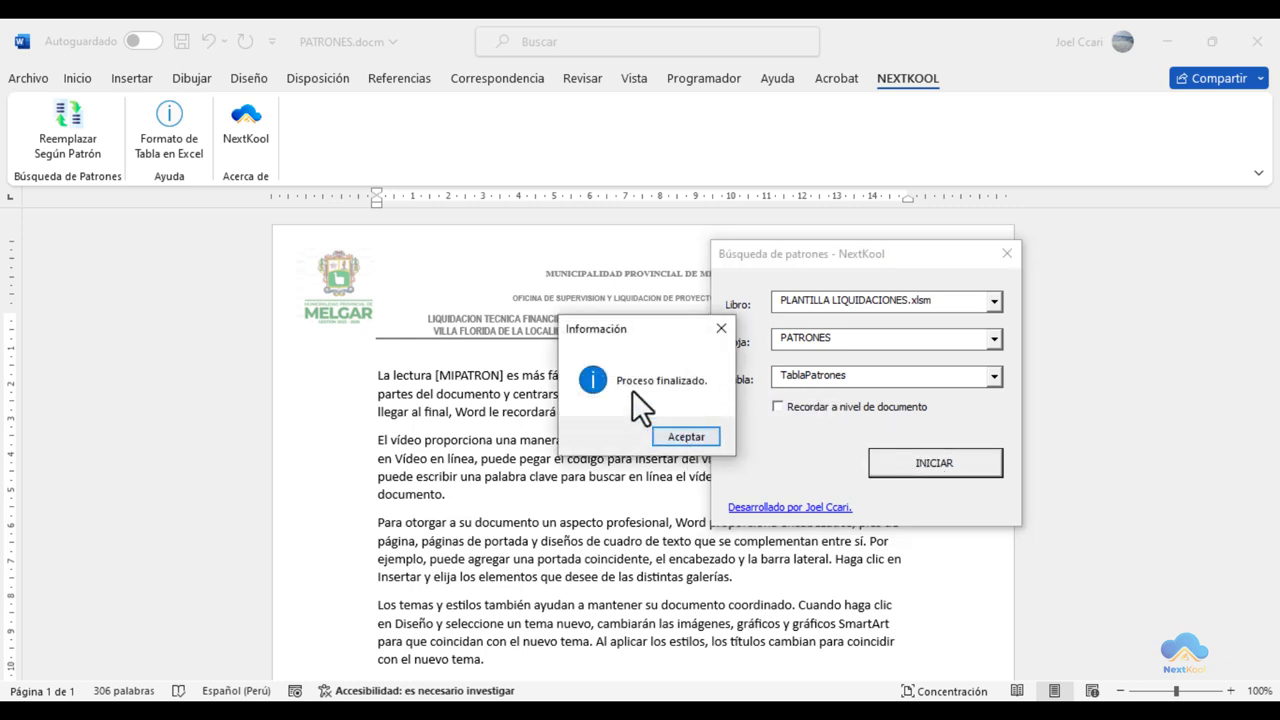
pyautogui.click(681, 442)
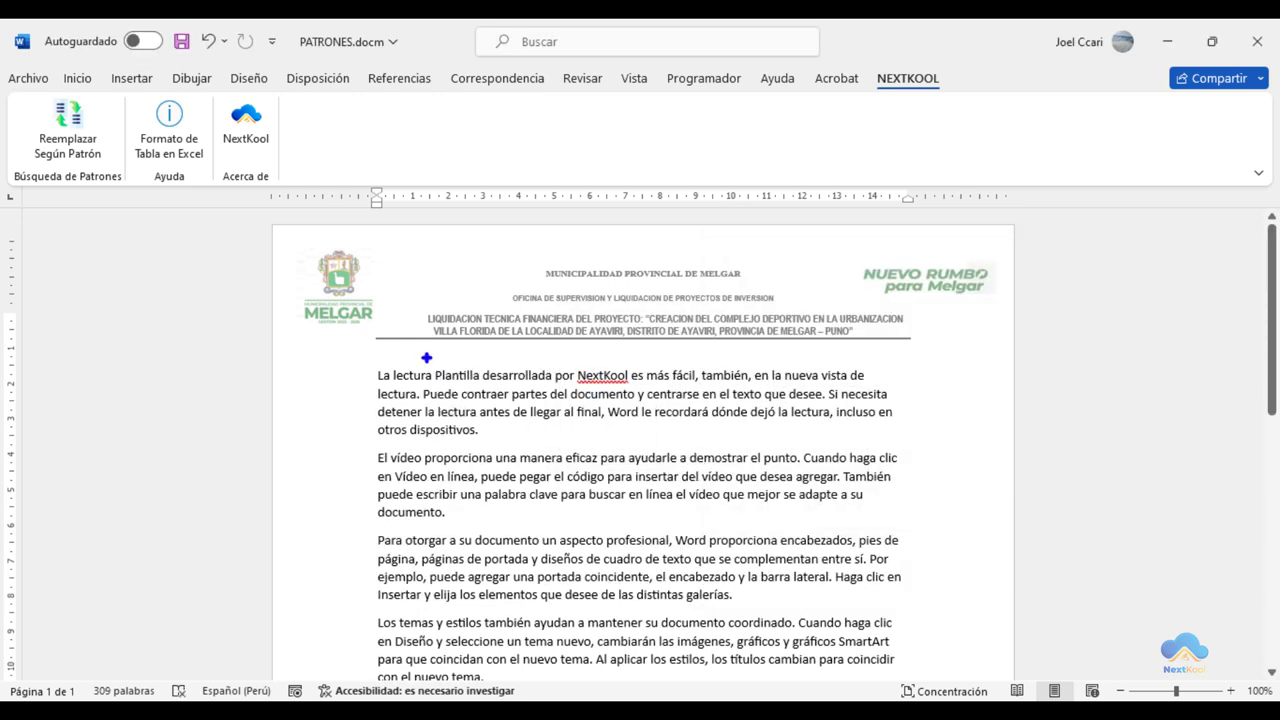
pyautogui.moveTo(426, 357); pyautogui.dragTo(625, 386)
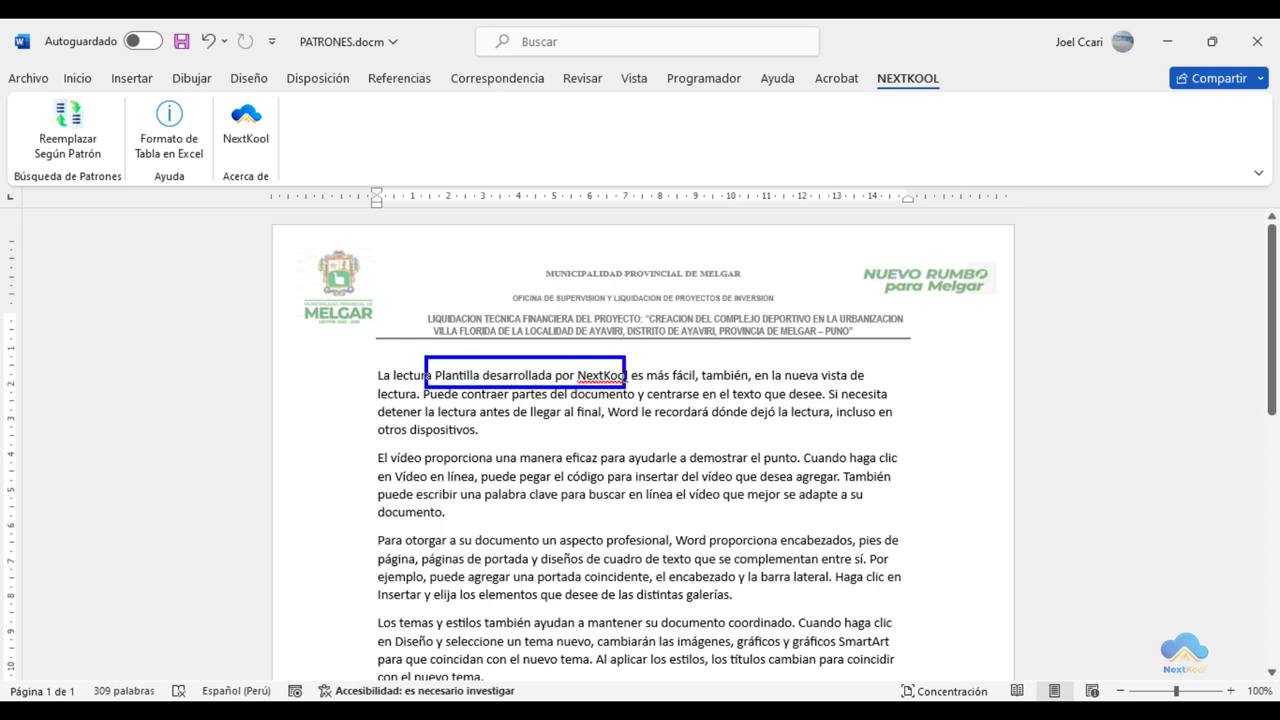
pyautogui.moveTo(625, 386); pyautogui.dragTo(634, 386)
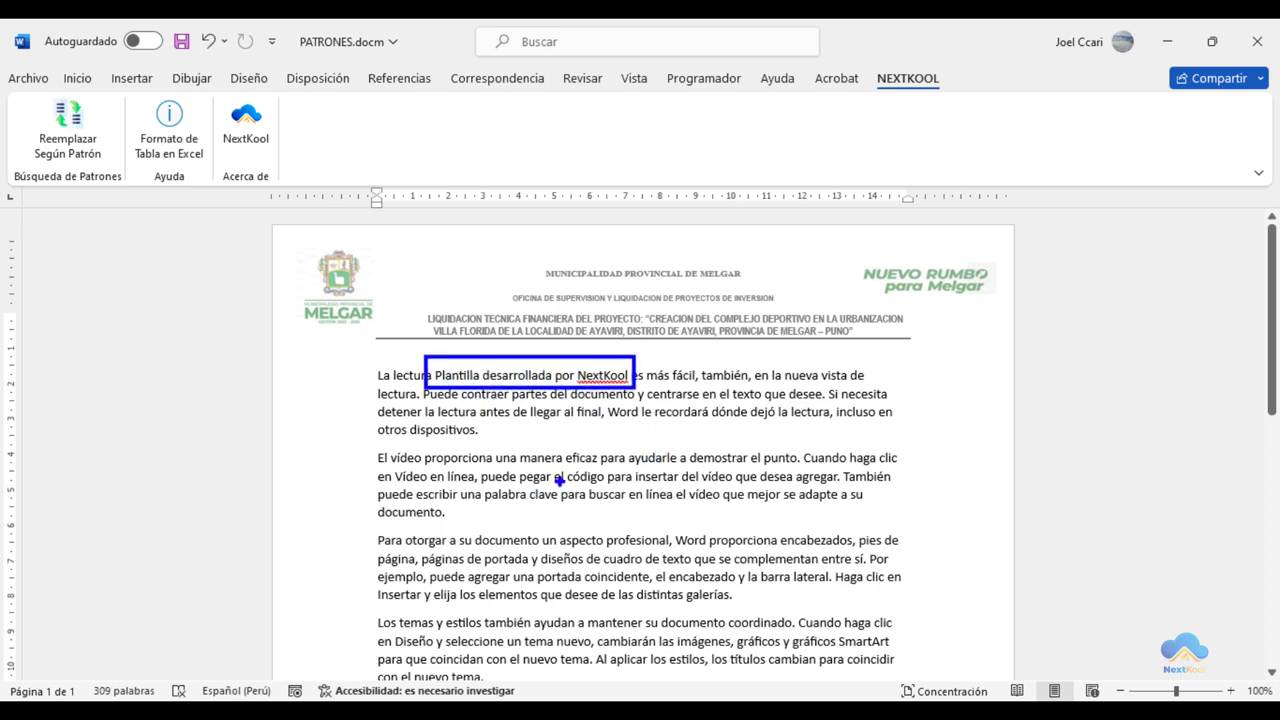
pyautogui.press('Escape')
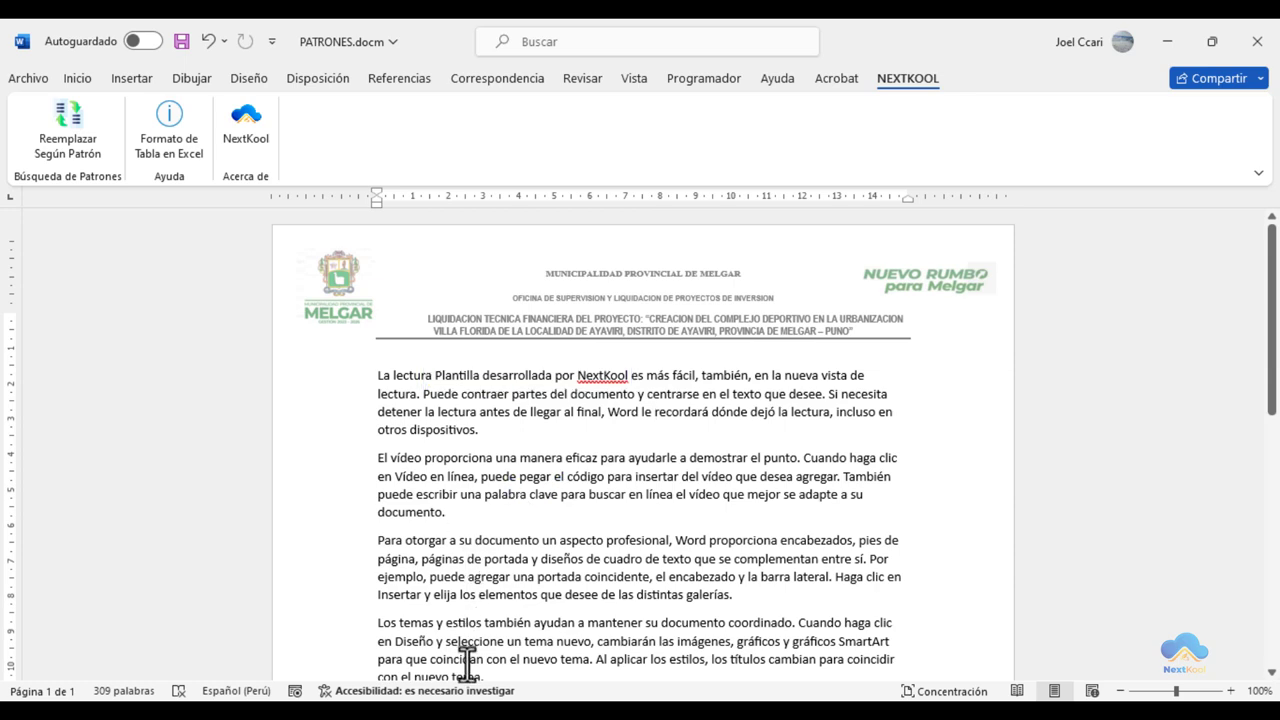
# - Type [MIPATRON-N] in cell C43 to create item 27 of the PATRONES table
pyautogui.hotkey('alt', 'Tab')
pyautogui.scroll(-5, 537, 491)
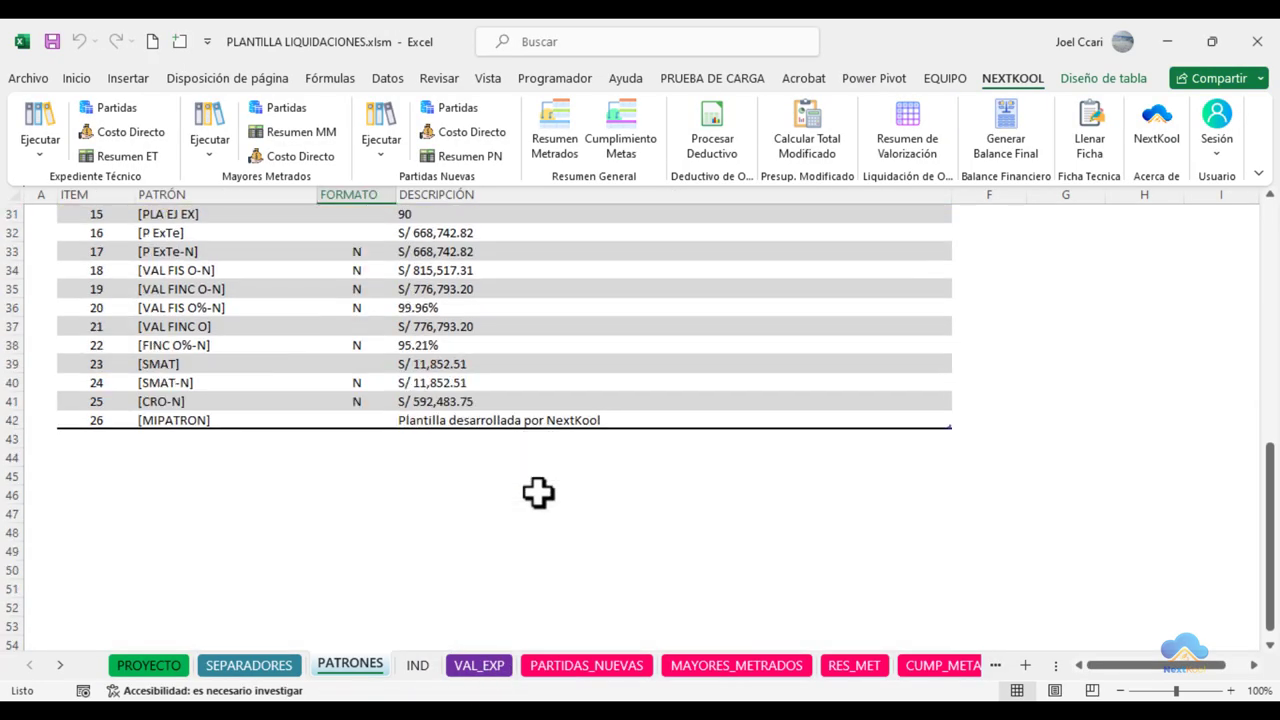
pyautogui.click(445, 422)
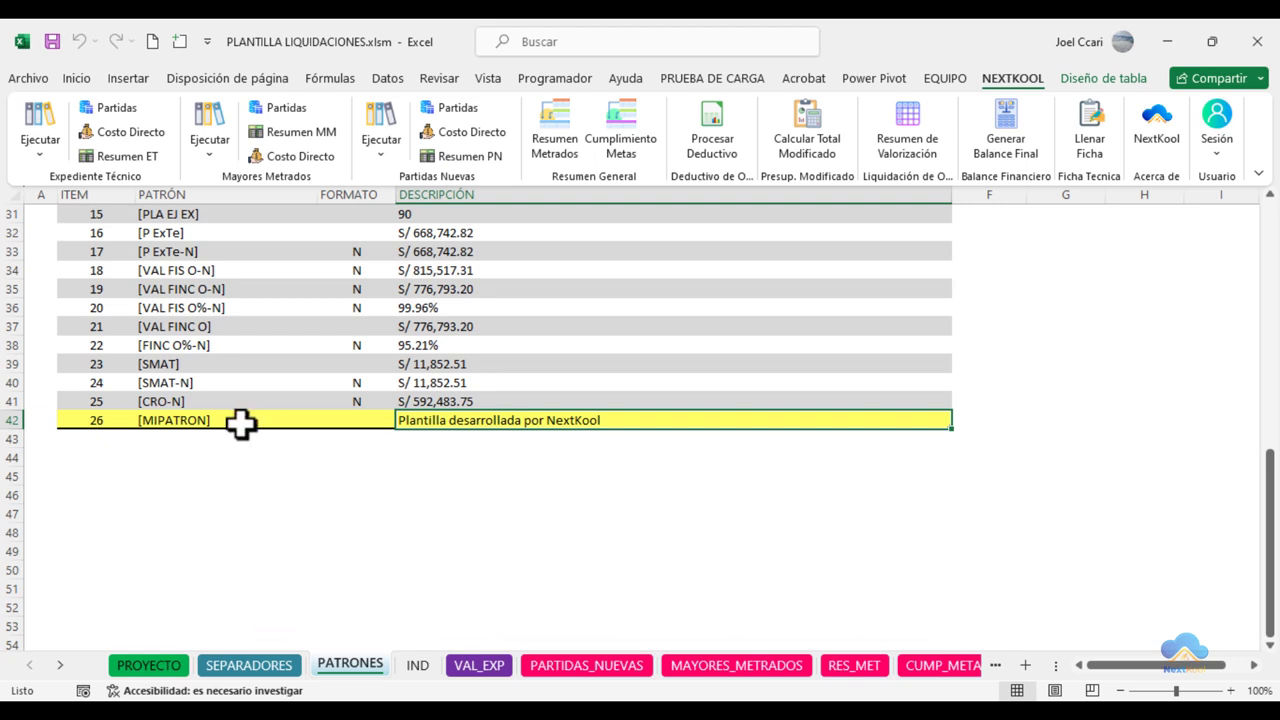
pyautogui.click(194, 422)
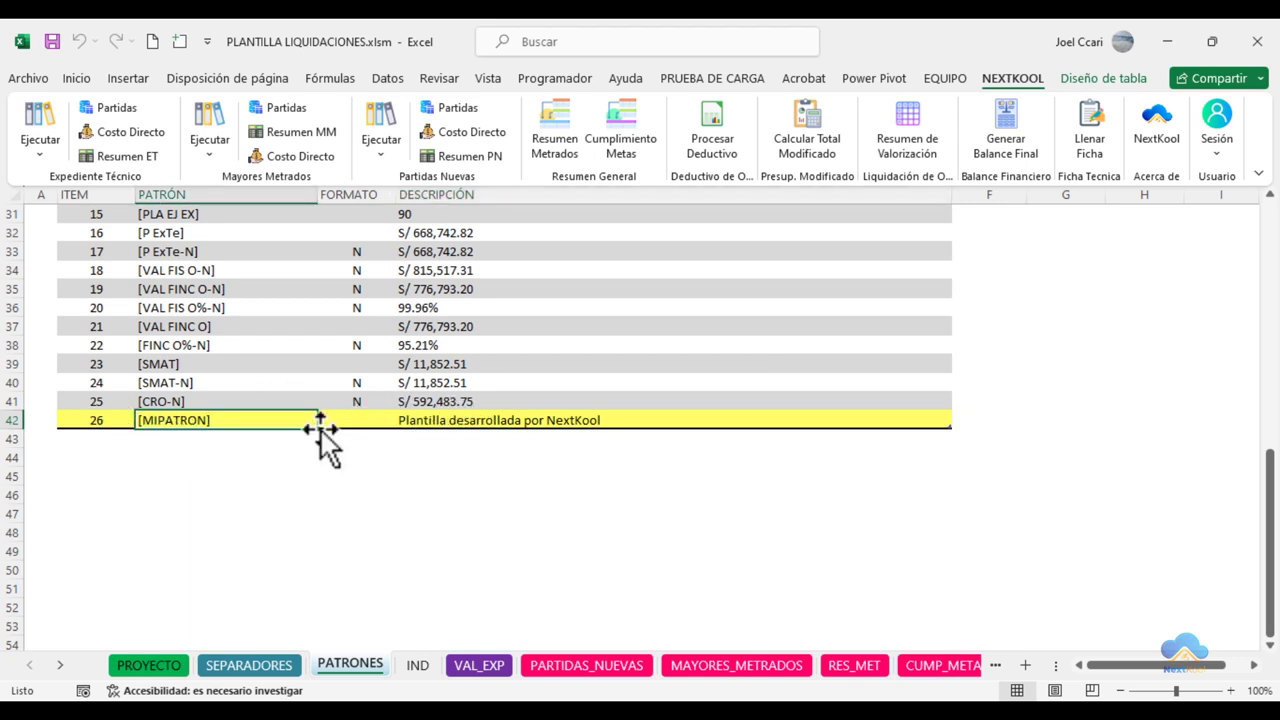
pyautogui.click(94, 419)
pyautogui.click(175, 447)
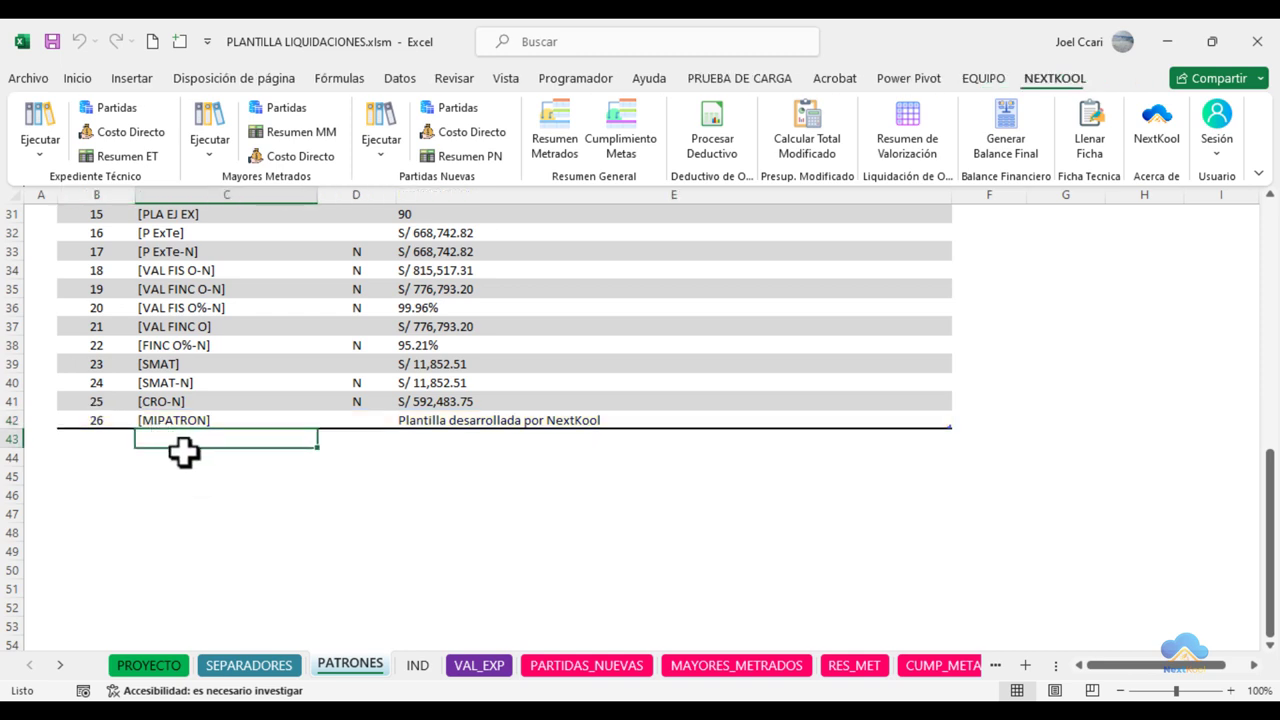
pyautogui.write('[mi')
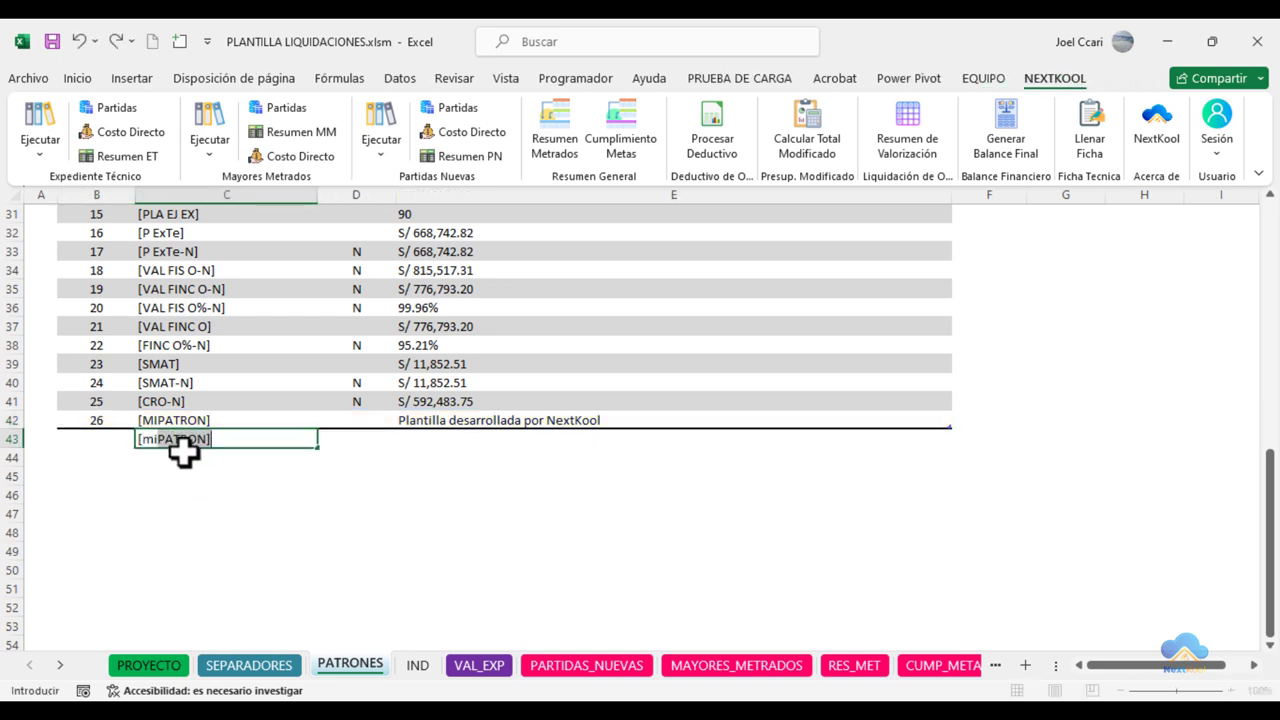
pyautogui.press('BackSpace')
pyautogui.press('BackSpace')
pyautogui.press('BackSpace')
pyautogui.write('MIPATRON-N')
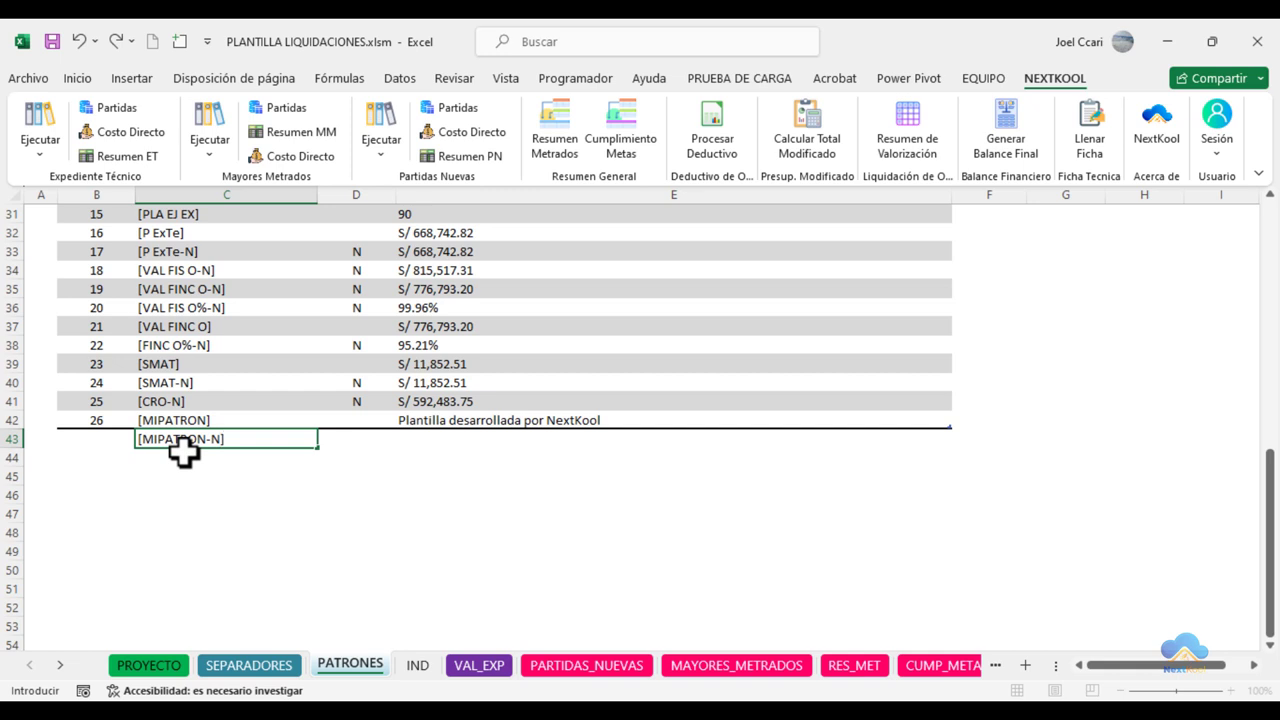
pyautogui.press('Return')
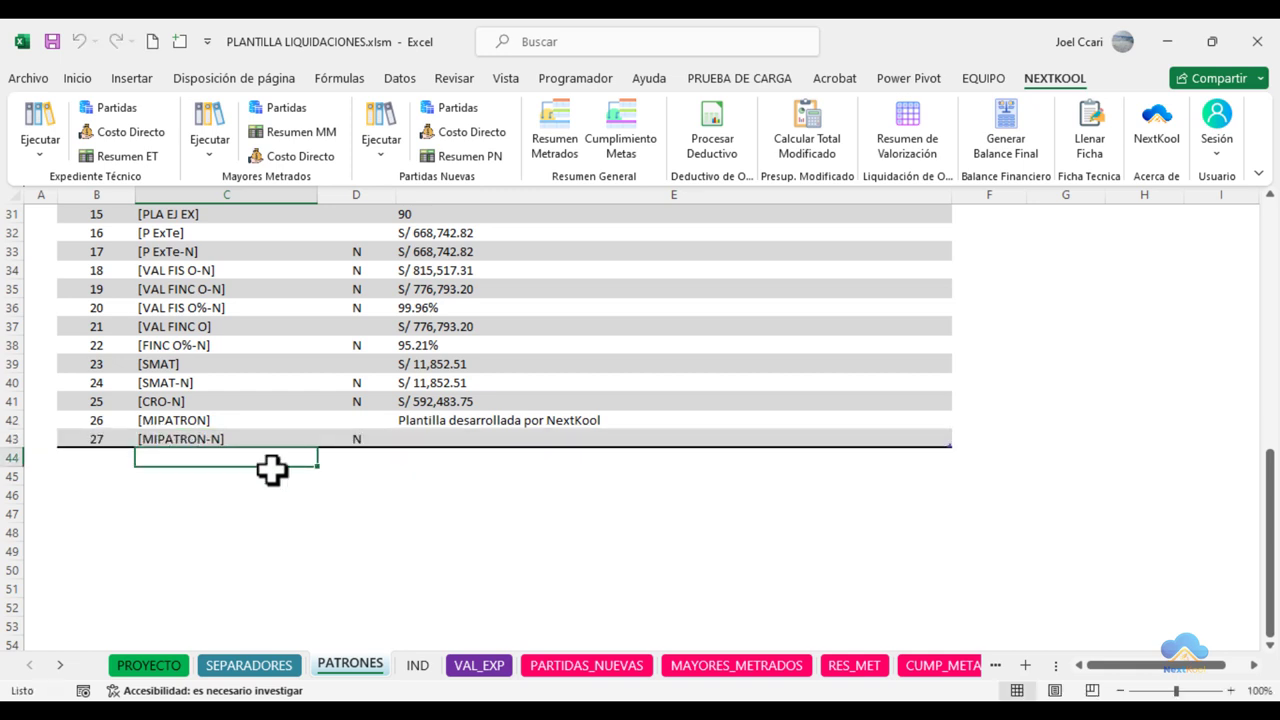
# - Set row 27's format to N and paste E42's description into E43
pyautogui.click(350, 444)
pyautogui.write('N')
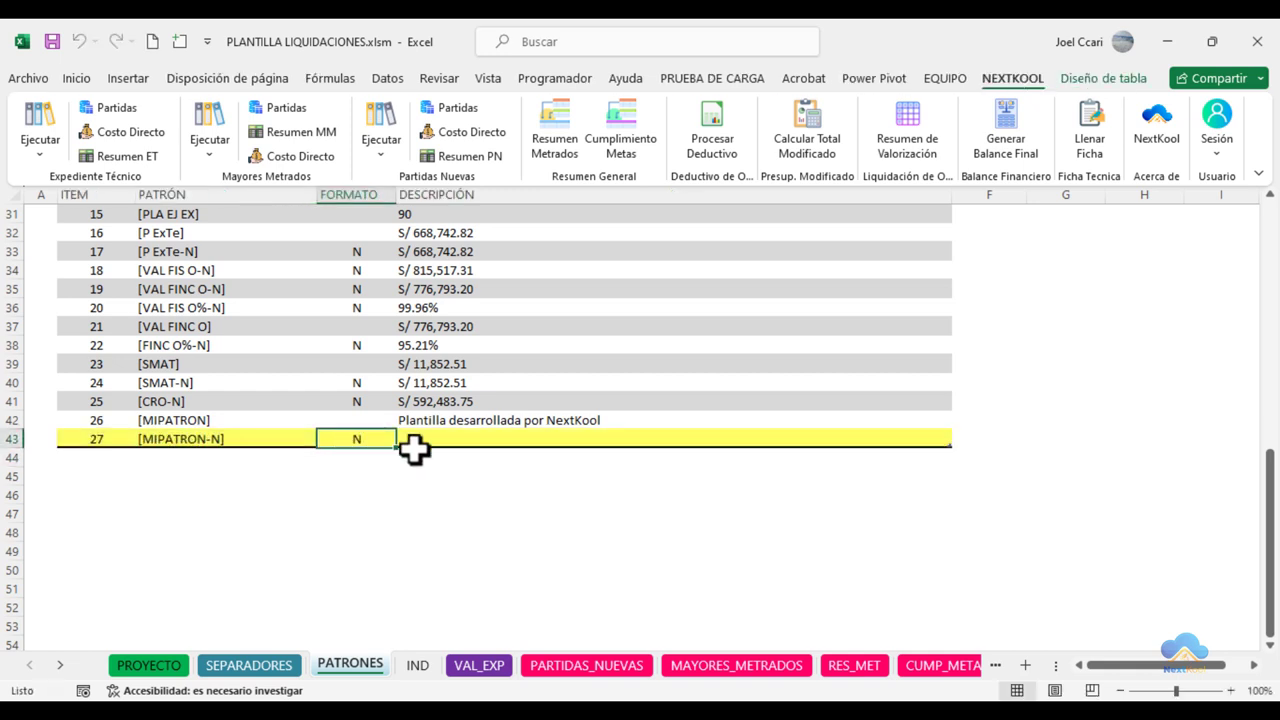
pyautogui.doubleClick(428, 420)
pyautogui.hotkey('ctrl', 'c')
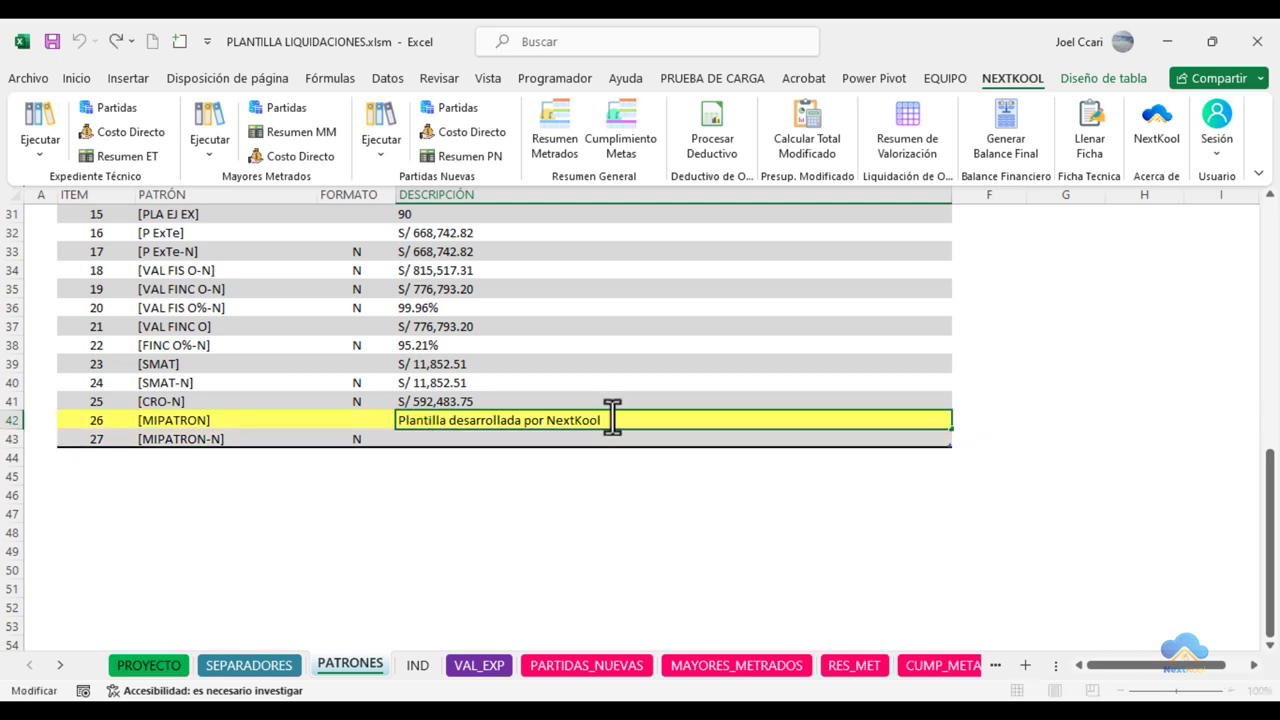
pyautogui.doubleClick(408, 440)
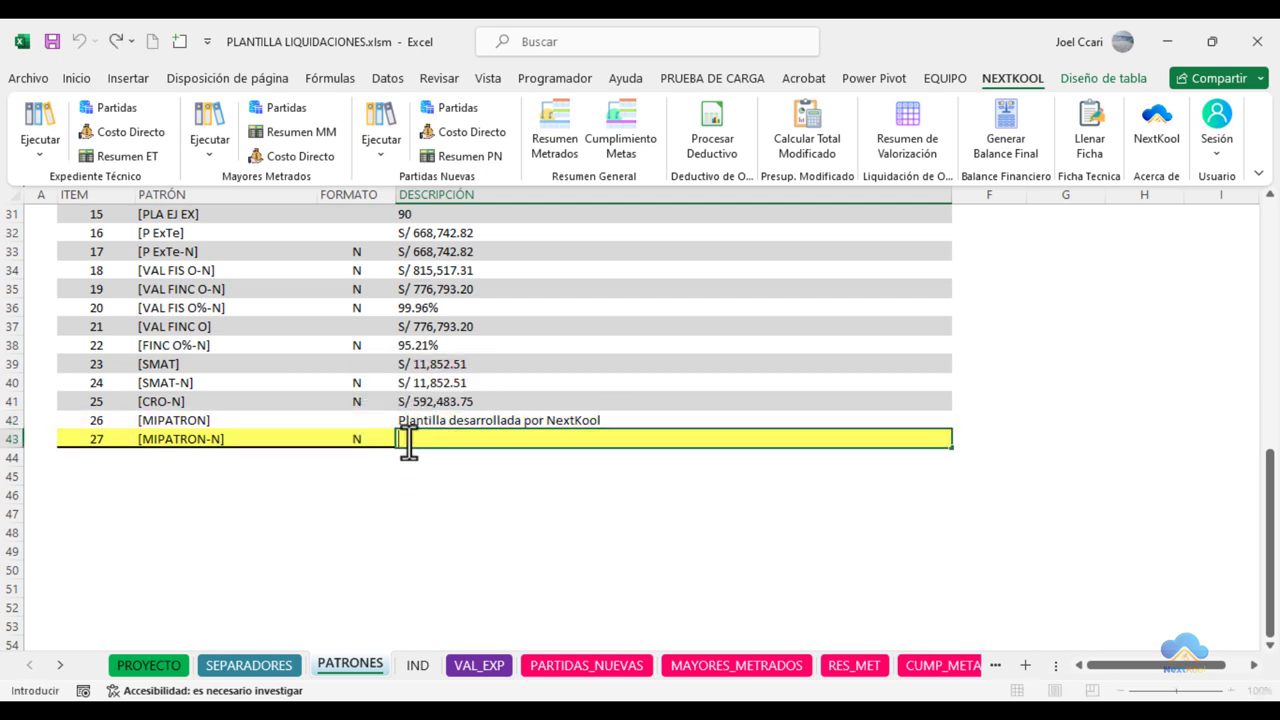
pyautogui.hotkey('ctrl', 'v')
pyautogui.press('Return')
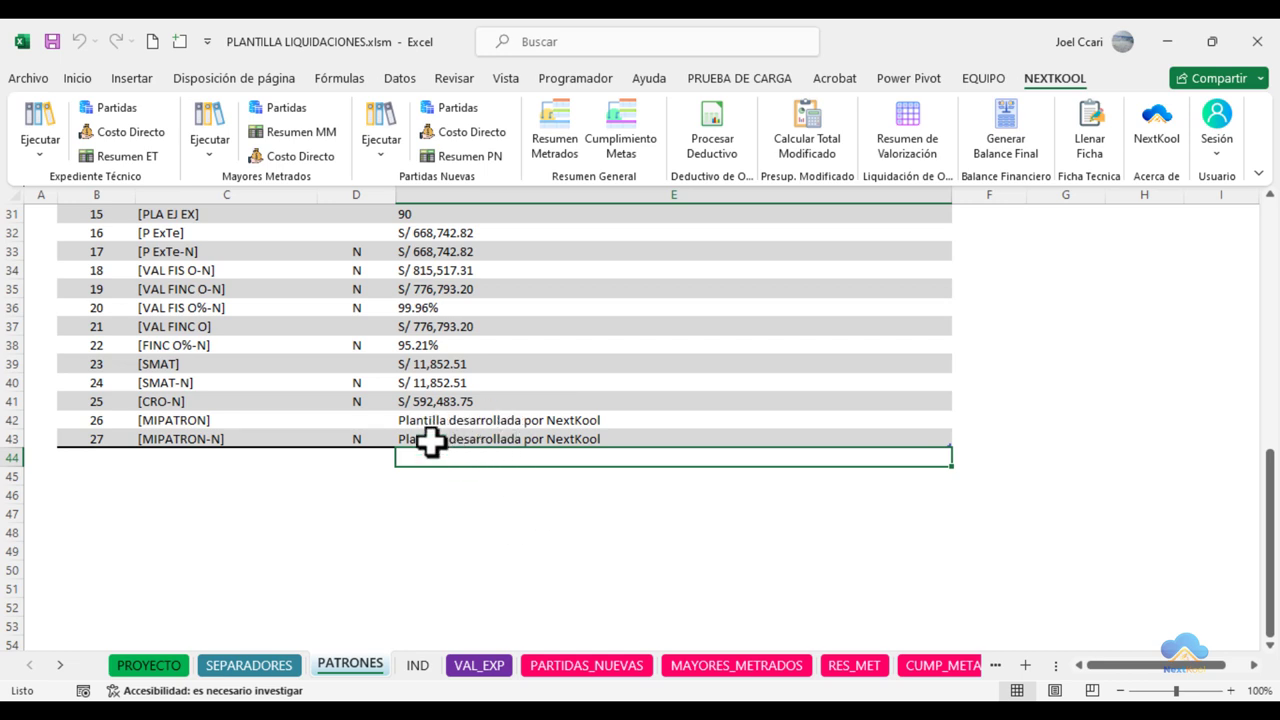
# - Make E43's description uppercase: 'PLANTILLA DESARROLLADA POR NEXTKOOL'
pyautogui.click(632, 446)
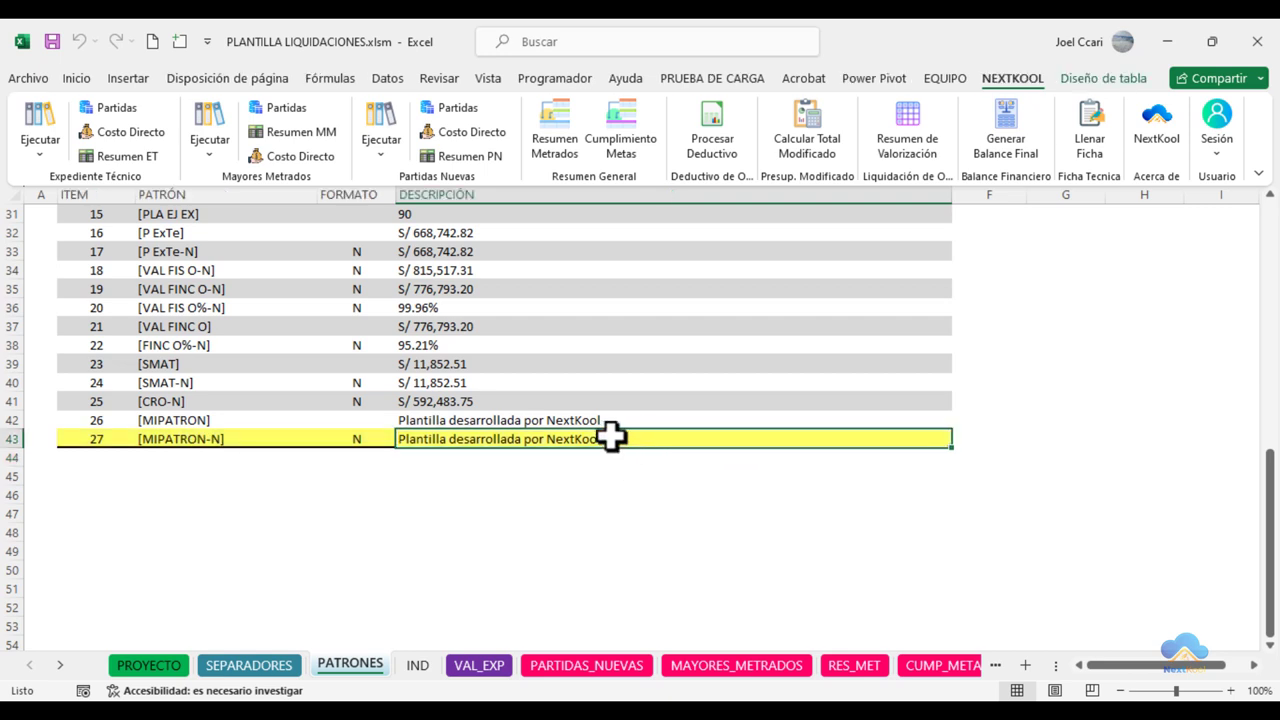
pyautogui.doubleClick(611, 438)
pyautogui.moveTo(611, 438); pyautogui.dragTo(400, 442)
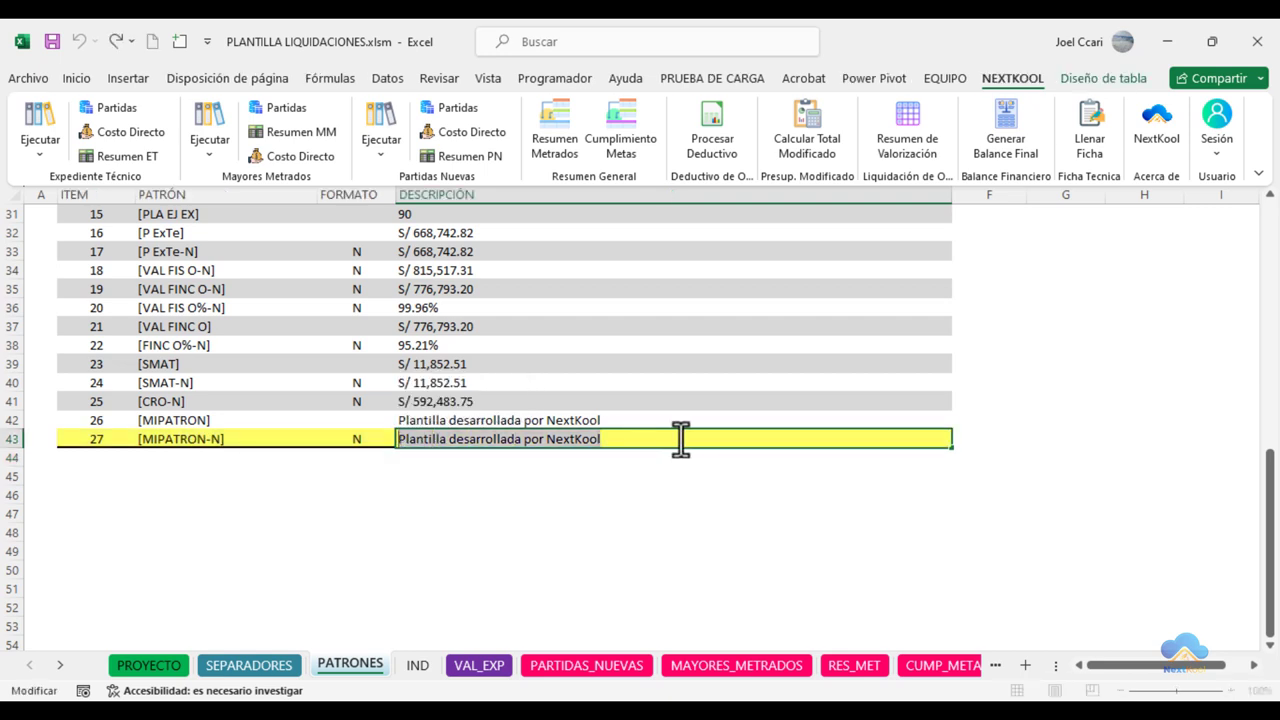
pyautogui.press('Return')
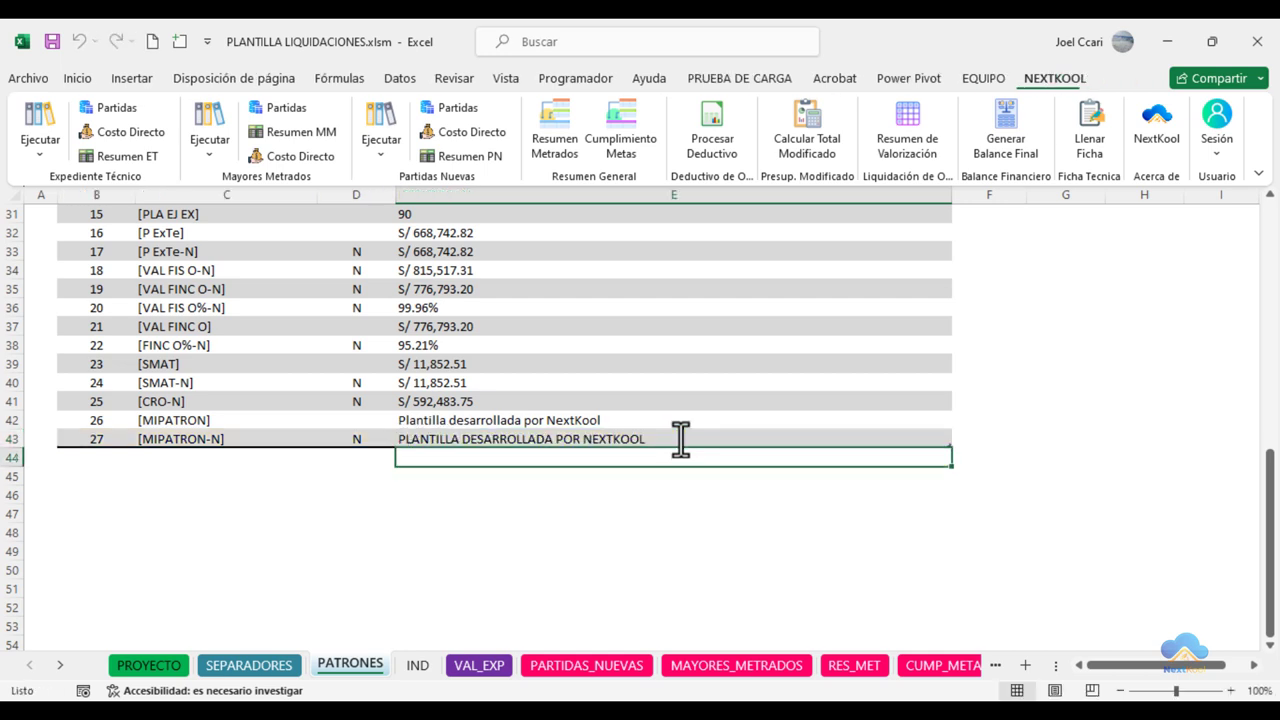
pyautogui.click(506, 515)
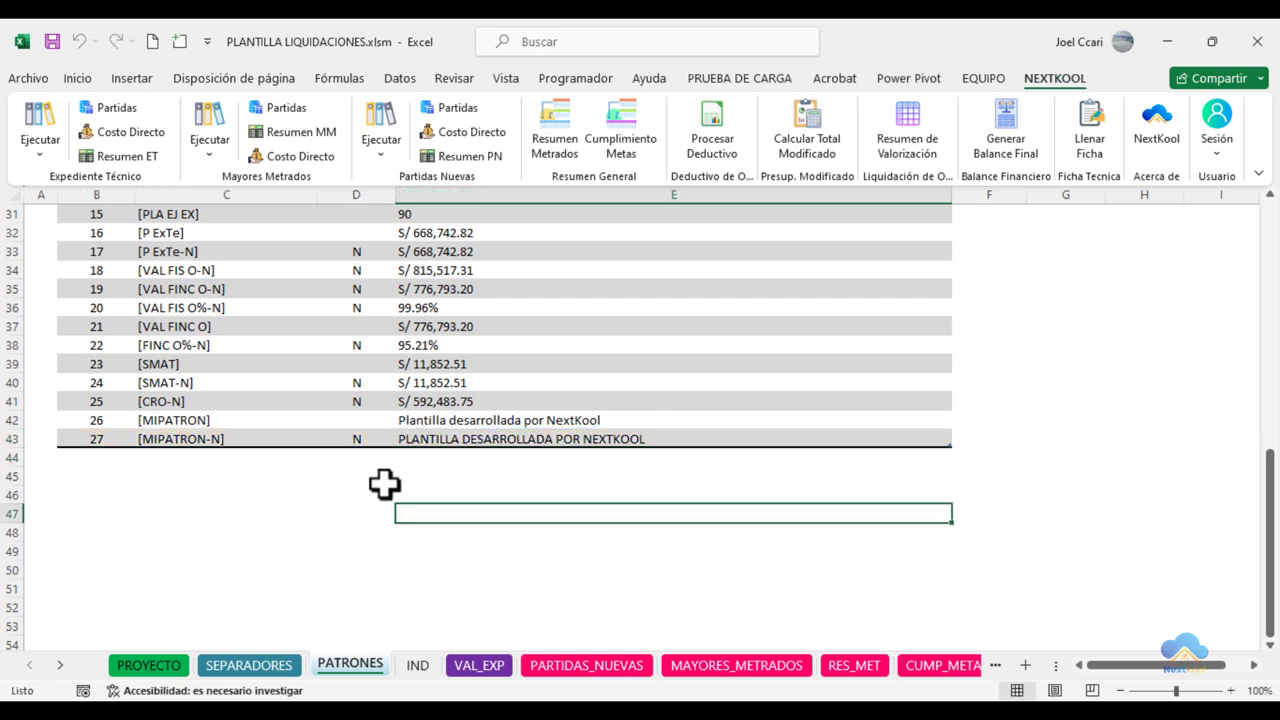
pyautogui.click(362, 438)
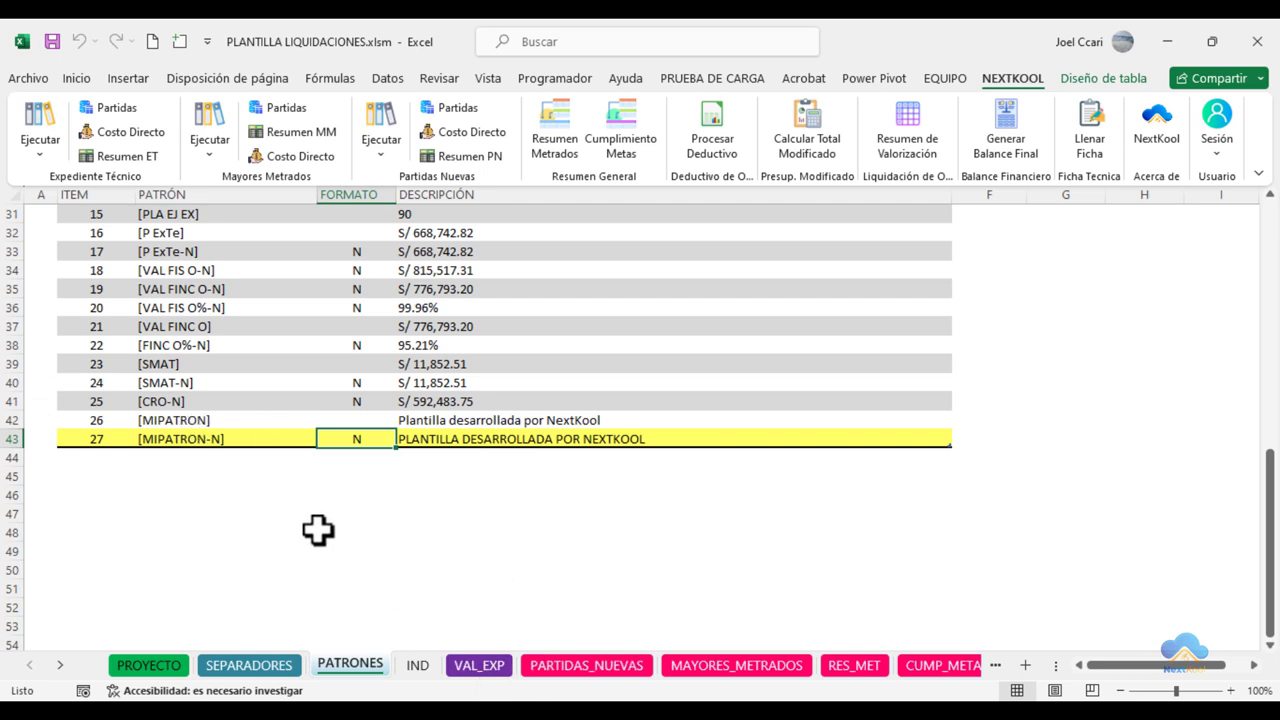
pyautogui.moveTo(120, 407); pyautogui.dragTo(234, 455)
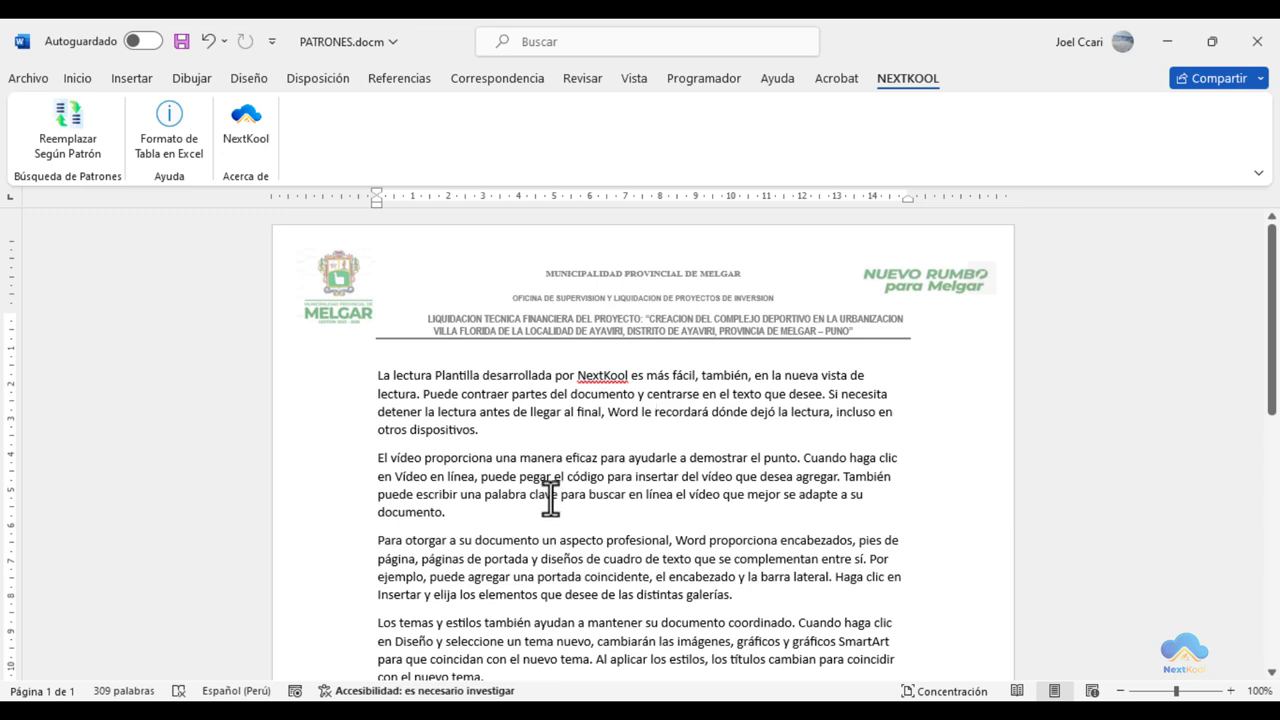
# - Insert [MIPATRON] after 'El vídeo' and [MIPATRON-N] after 'Para otorgar', fixing a missing space
pyautogui.click(428, 458)
pyautogui.write('[]M')
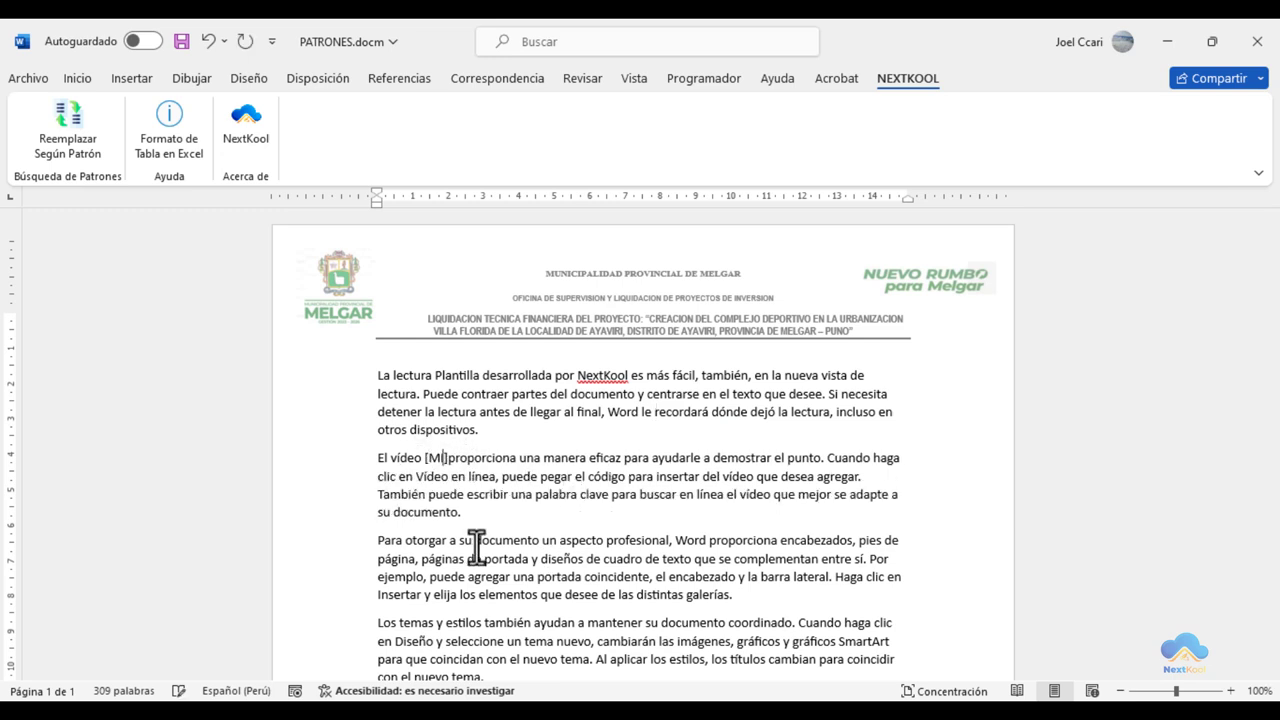
pyautogui.write('PATRON')
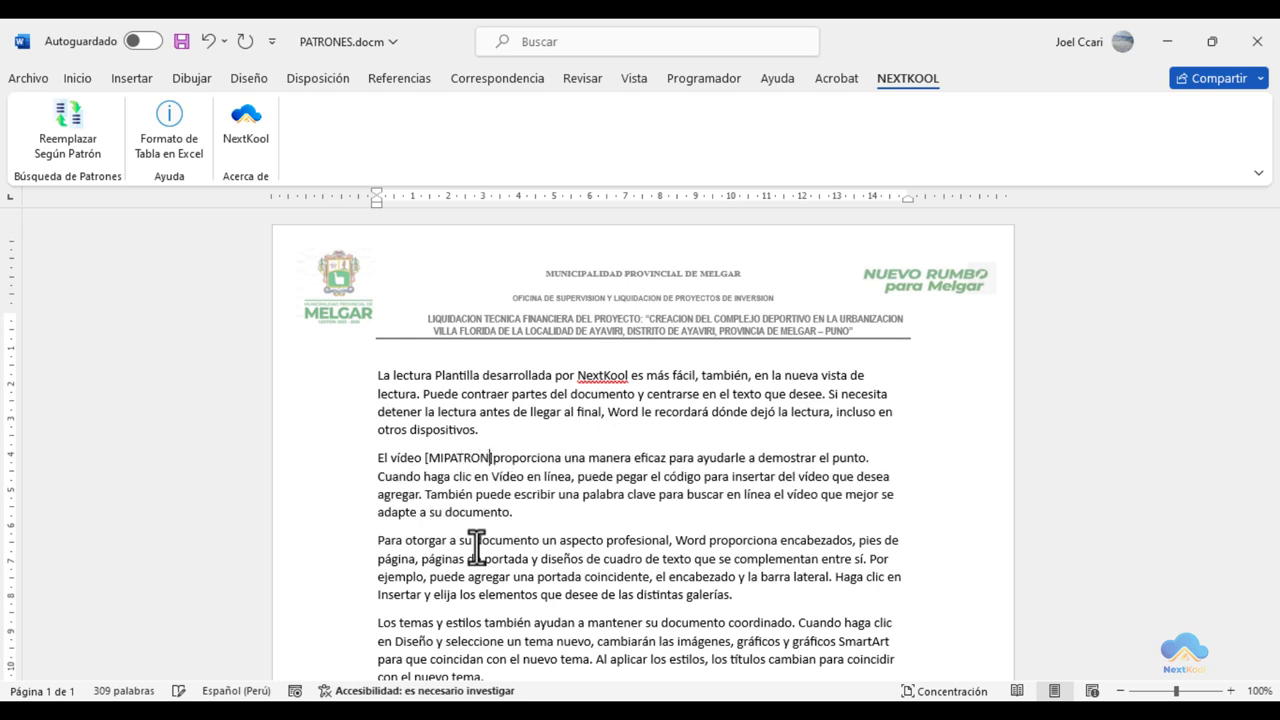
pyautogui.click(446, 541)
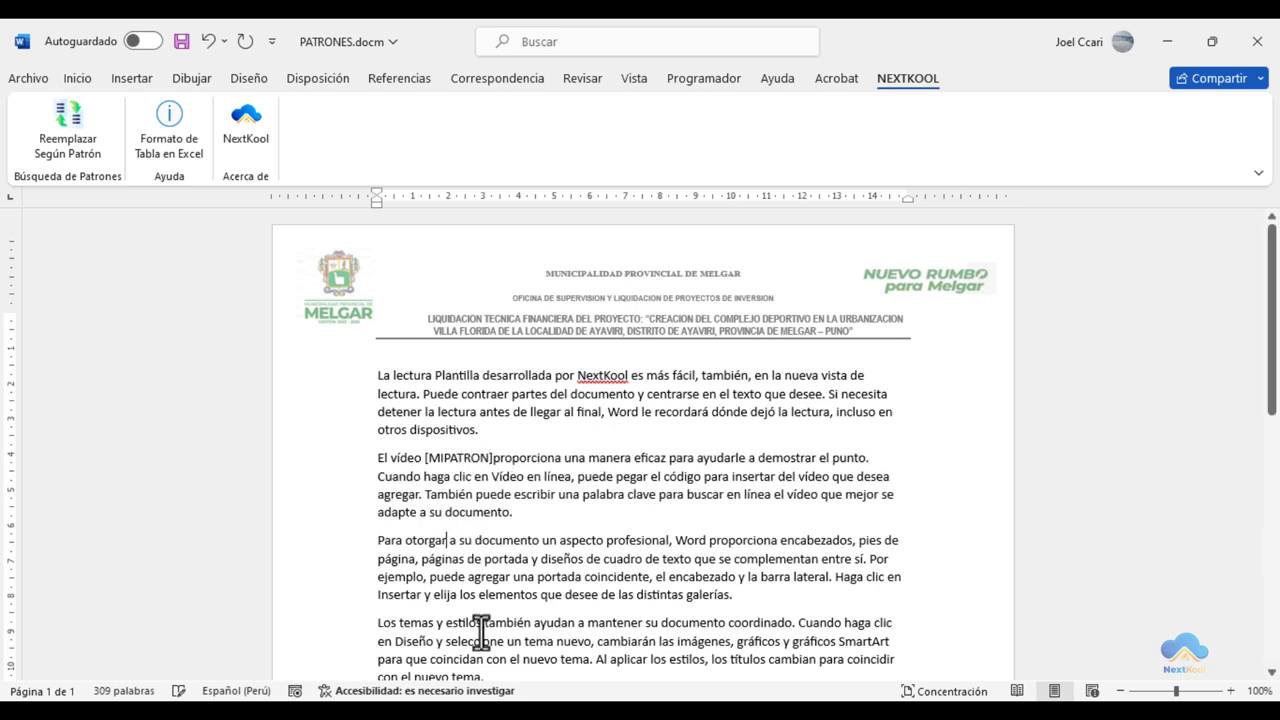
pyautogui.write('[]')
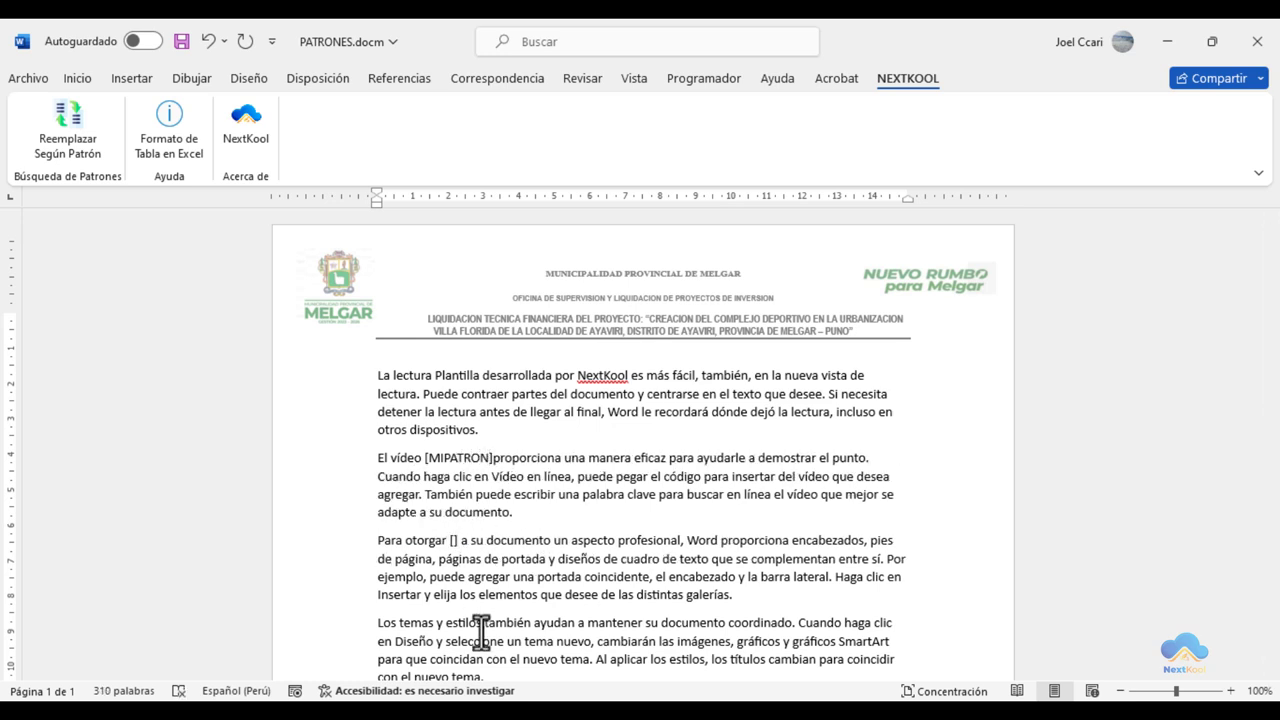
pyautogui.write('MIPATR')
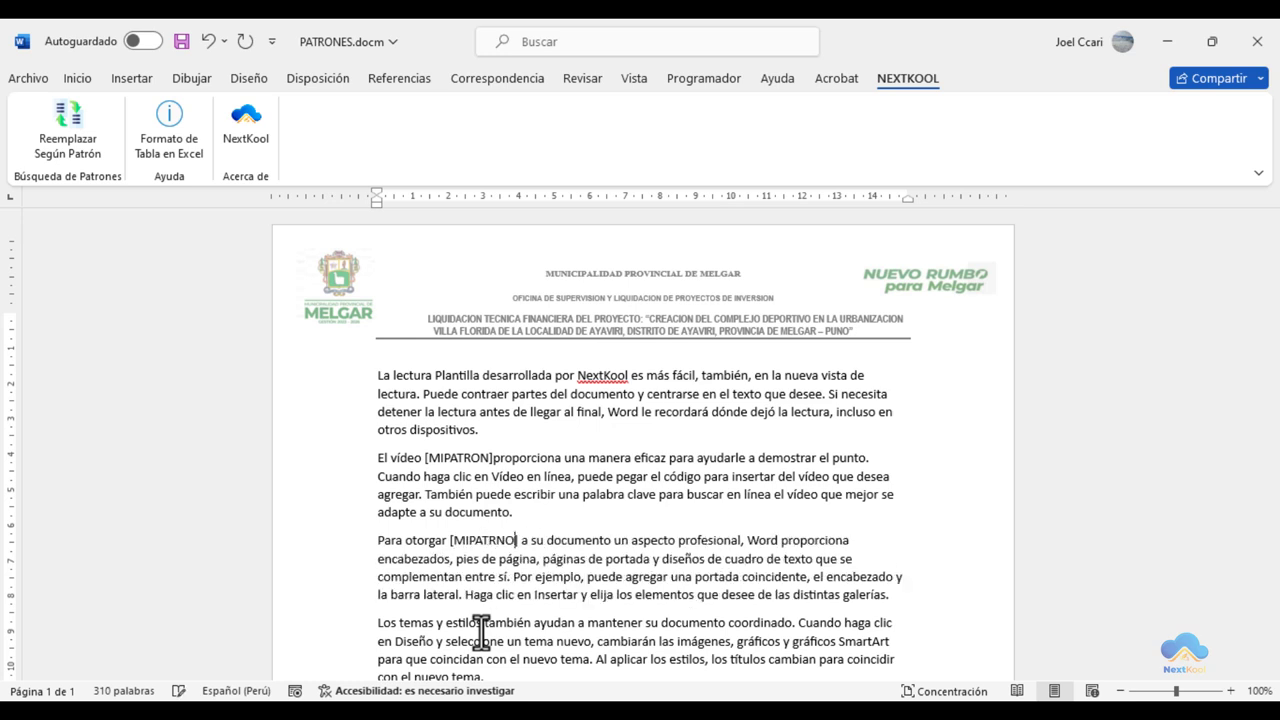
pyautogui.write('ON-N')
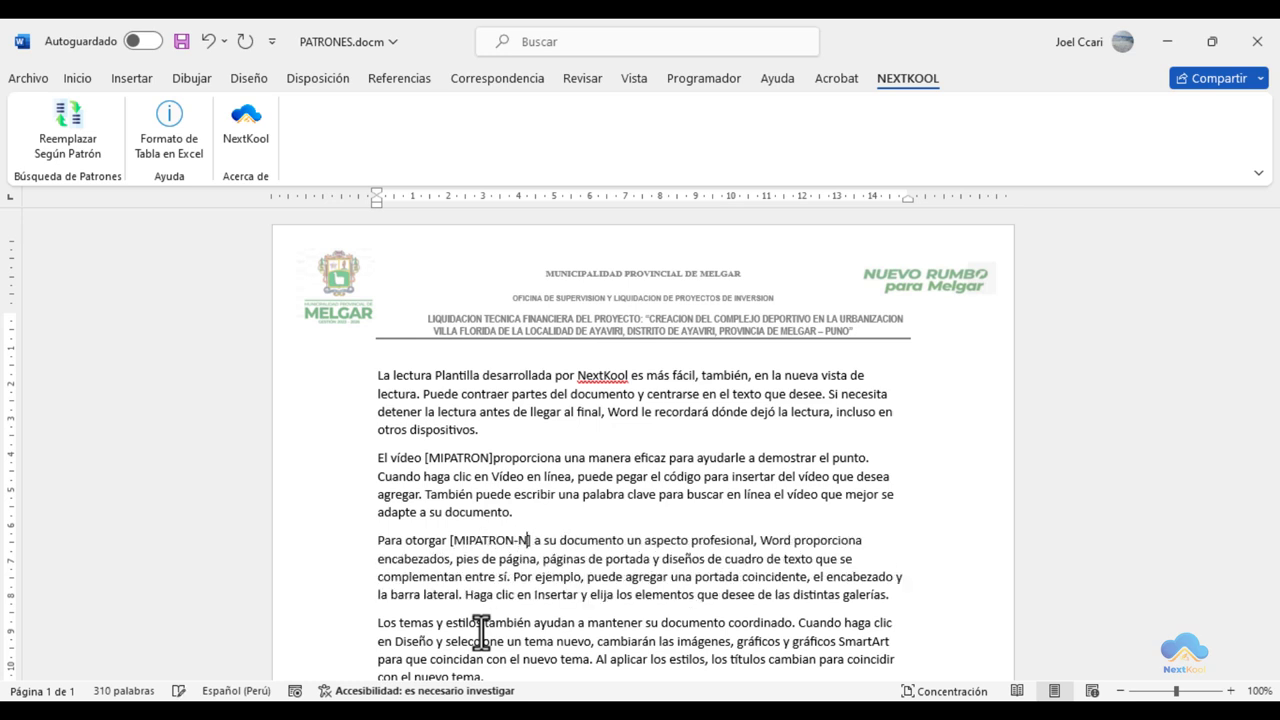
pyautogui.click(457, 458)
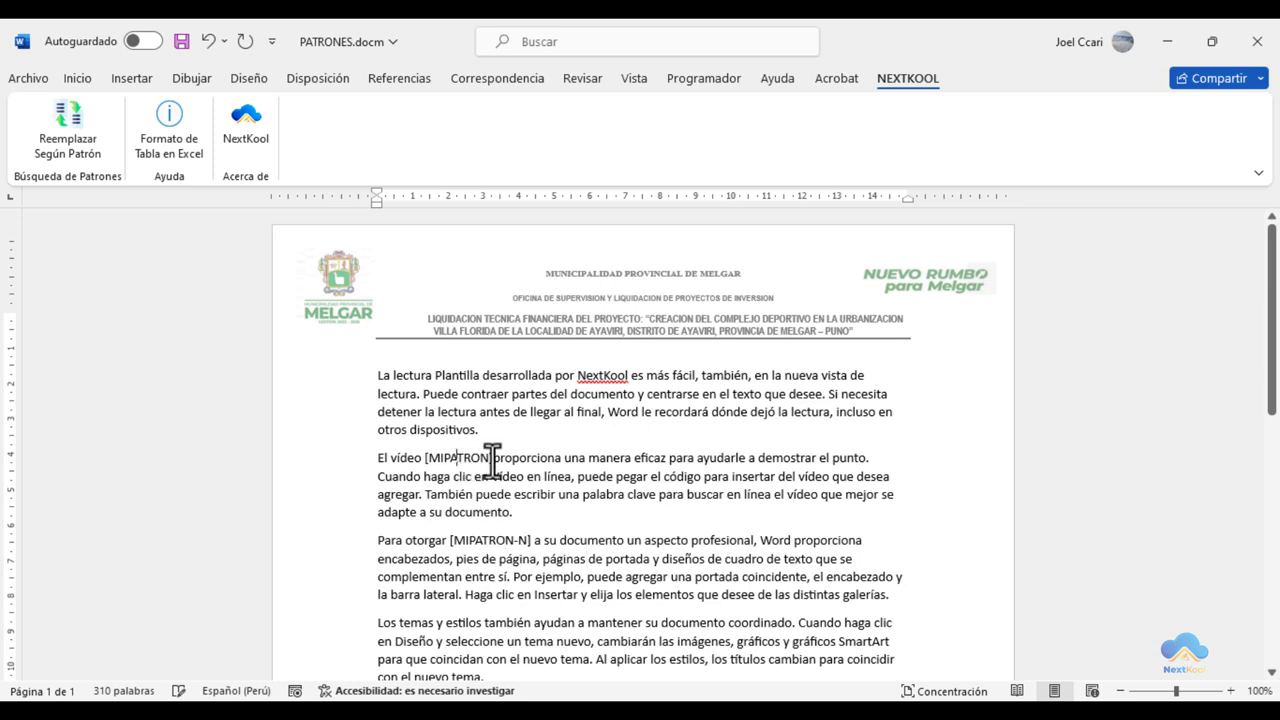
pyautogui.click(492, 458)
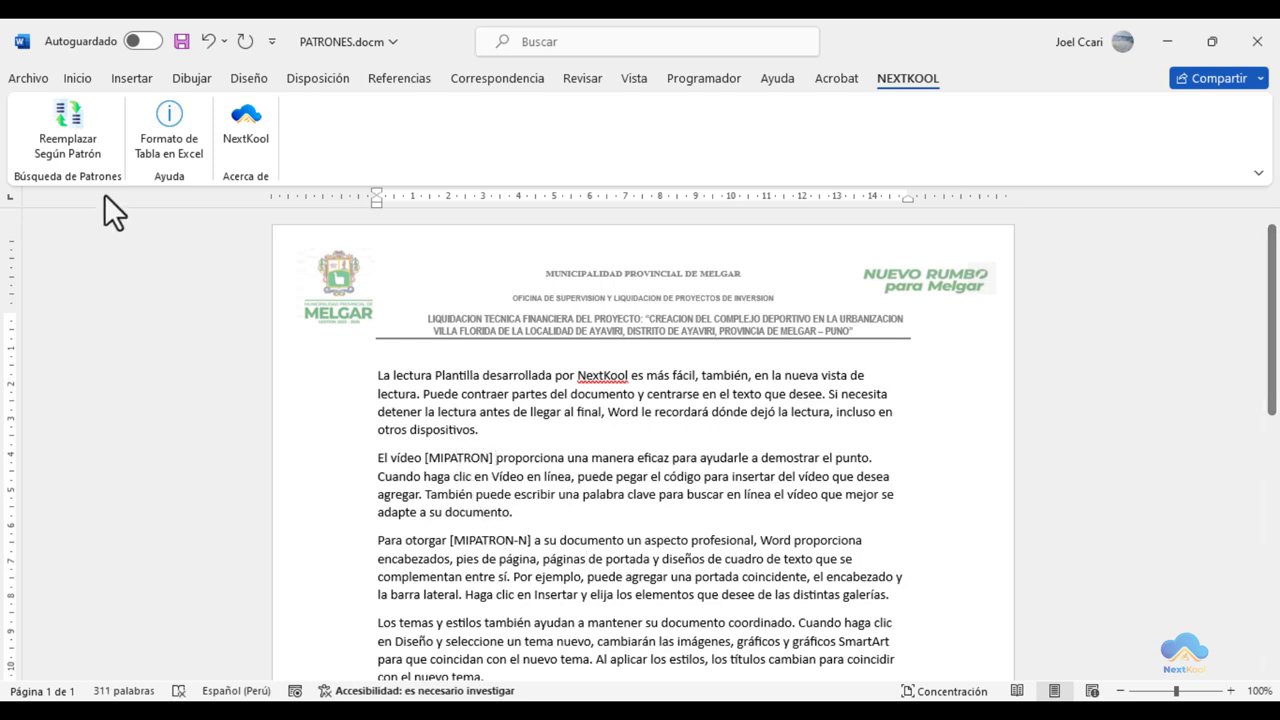
# - Open Reemplazar Según Patrón and highlight its workbook, sheet, table and Recordar options
pyautogui.click(59, 130)
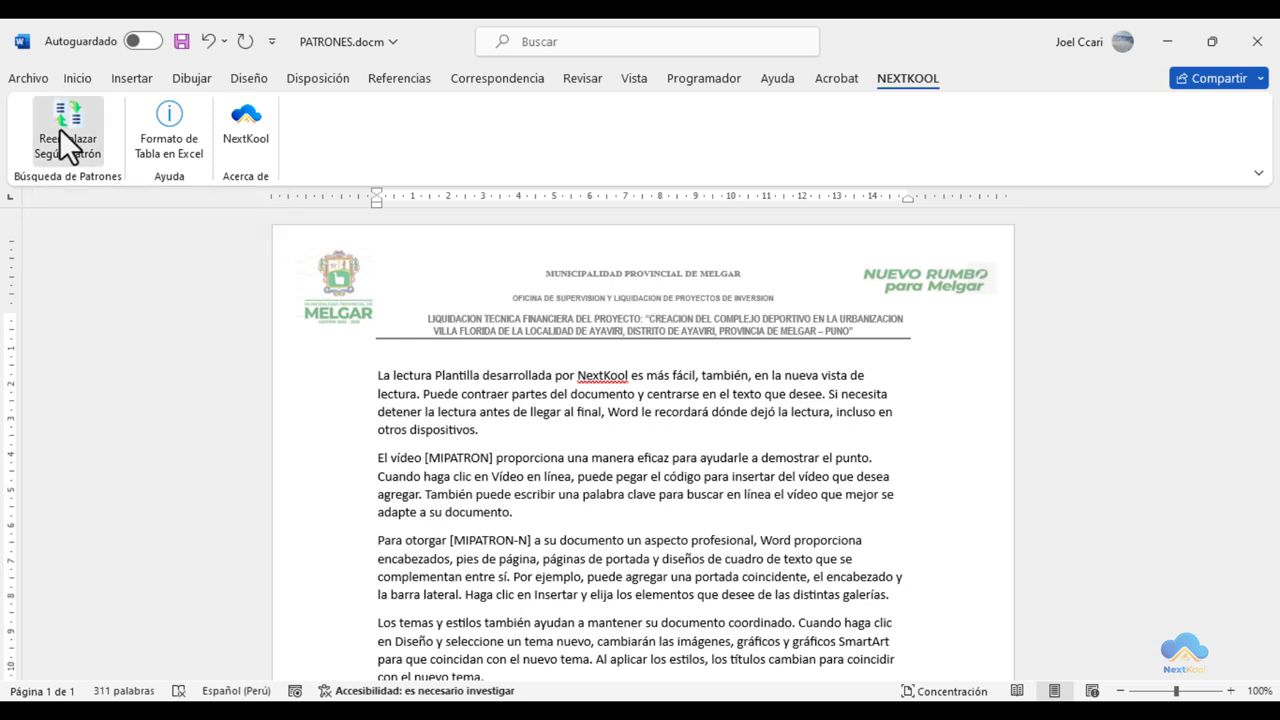
pyautogui.moveTo(648, 230); pyautogui.dragTo(621, 157)
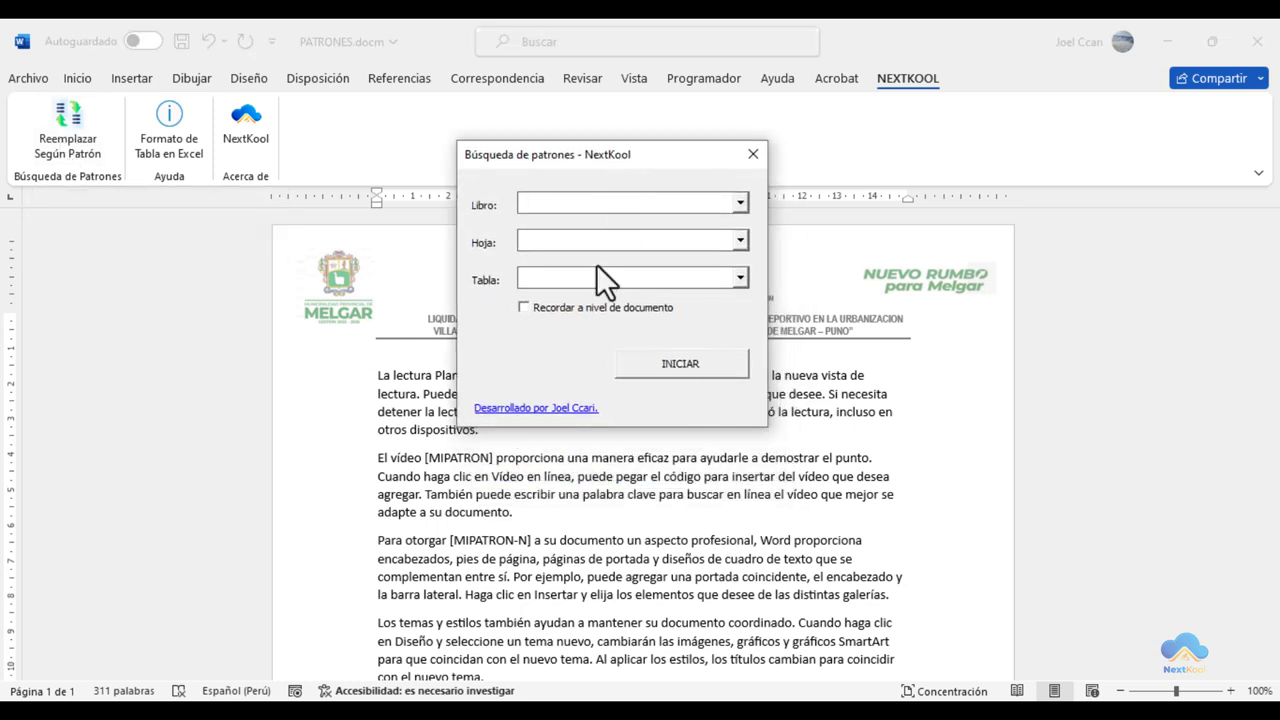
pyautogui.moveTo(518, 218); pyautogui.dragTo(698, 218)
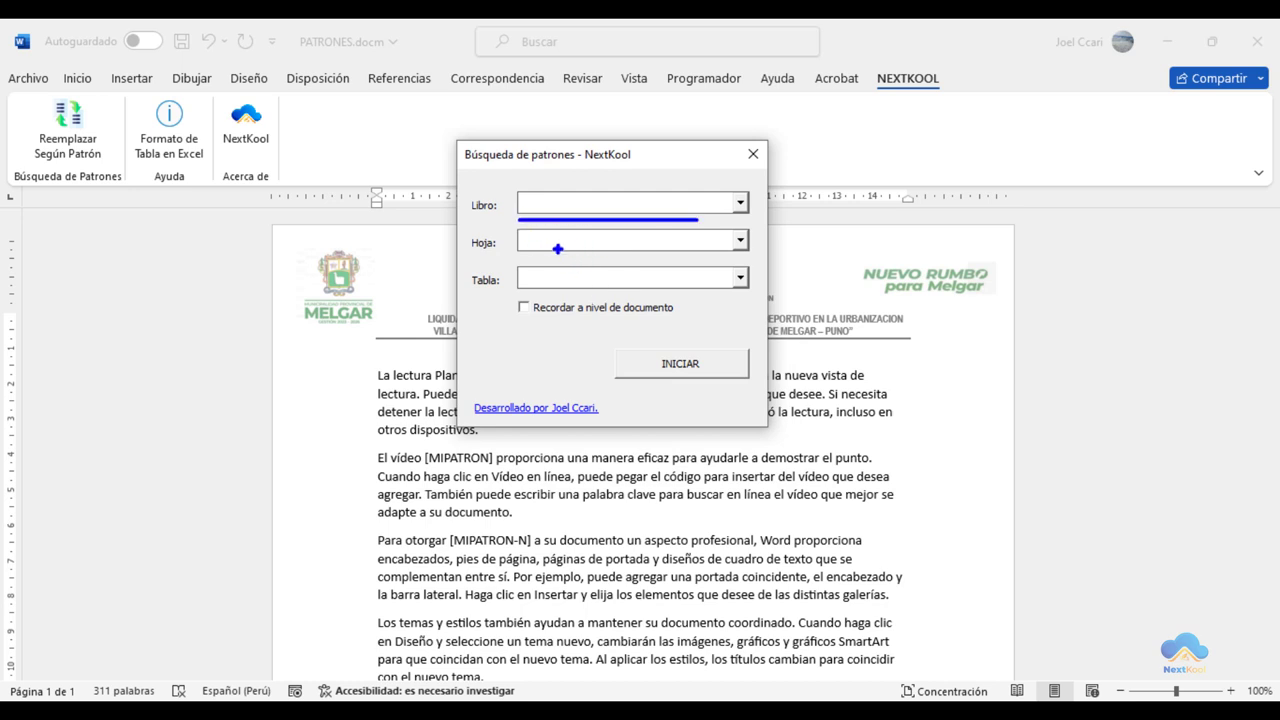
pyautogui.moveTo(530, 255); pyautogui.dragTo(670, 255)
pyautogui.moveTo(524, 297); pyautogui.dragTo(638, 297)
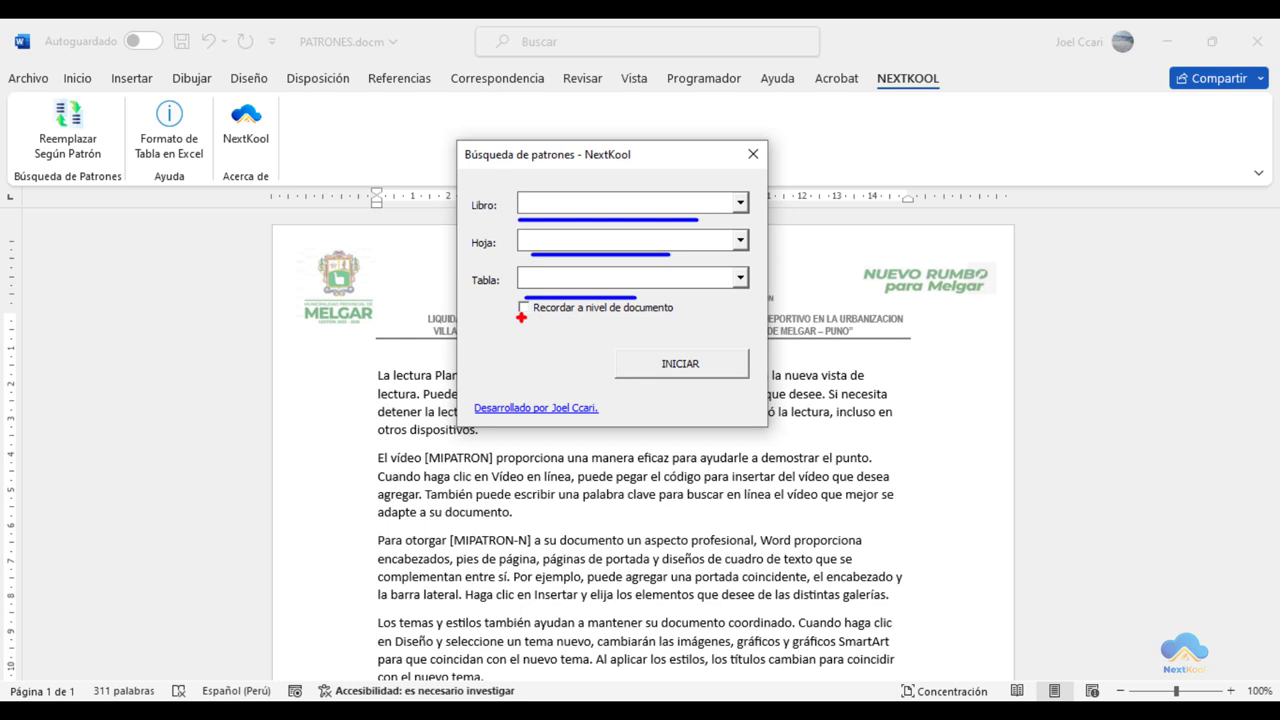
pyautogui.moveTo(506, 295); pyautogui.dragTo(536, 321)
pyautogui.press('Escape')
# - Choose workbook PLANTILLA LIQUIDACIONES.xlsm, sheet PATRONES, table TablaPatrones, and check Recordar
pyautogui.click(579, 208)
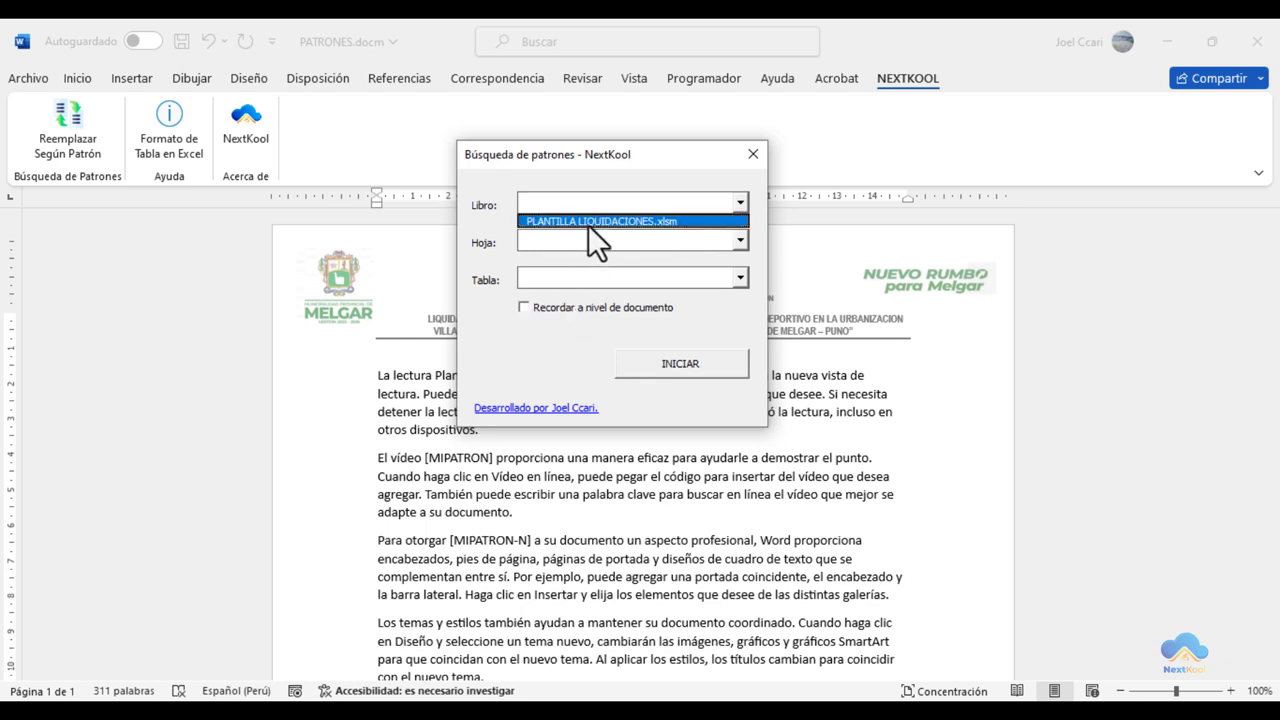
pyautogui.click(588, 222)
pyautogui.click(594, 241)
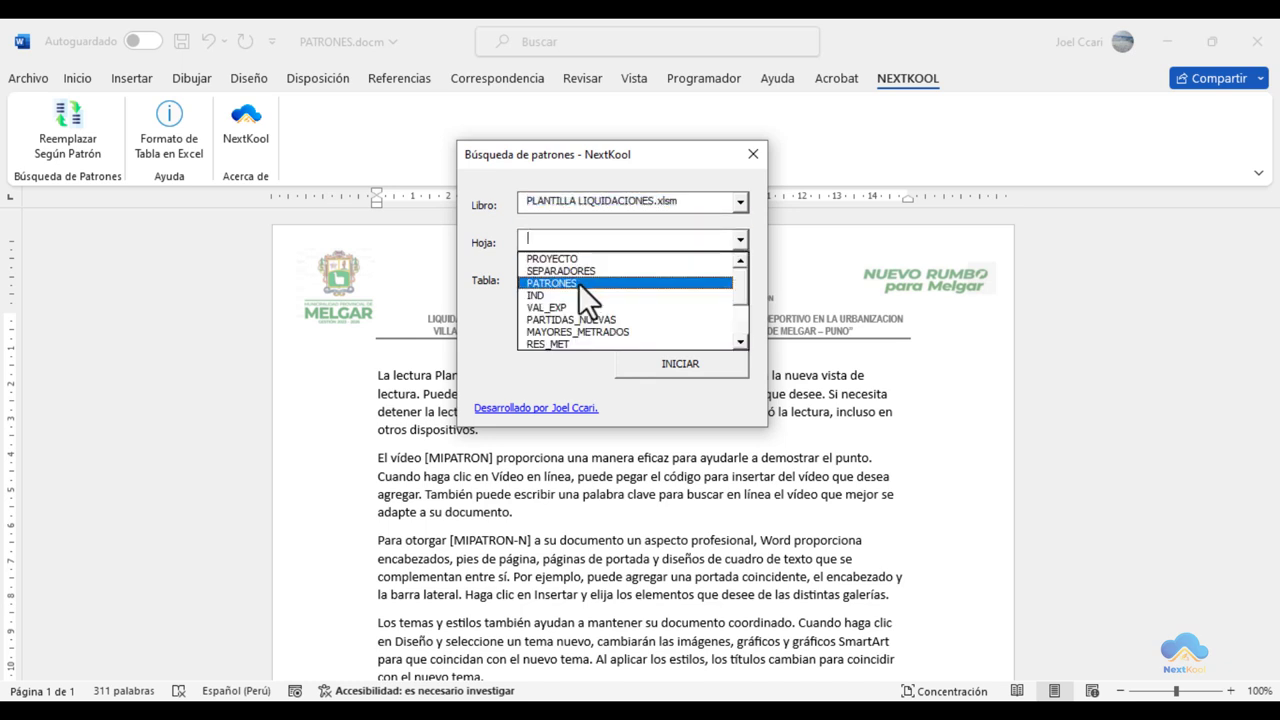
pyautogui.click(578, 282)
pyautogui.click(578, 282)
pyautogui.click(578, 292)
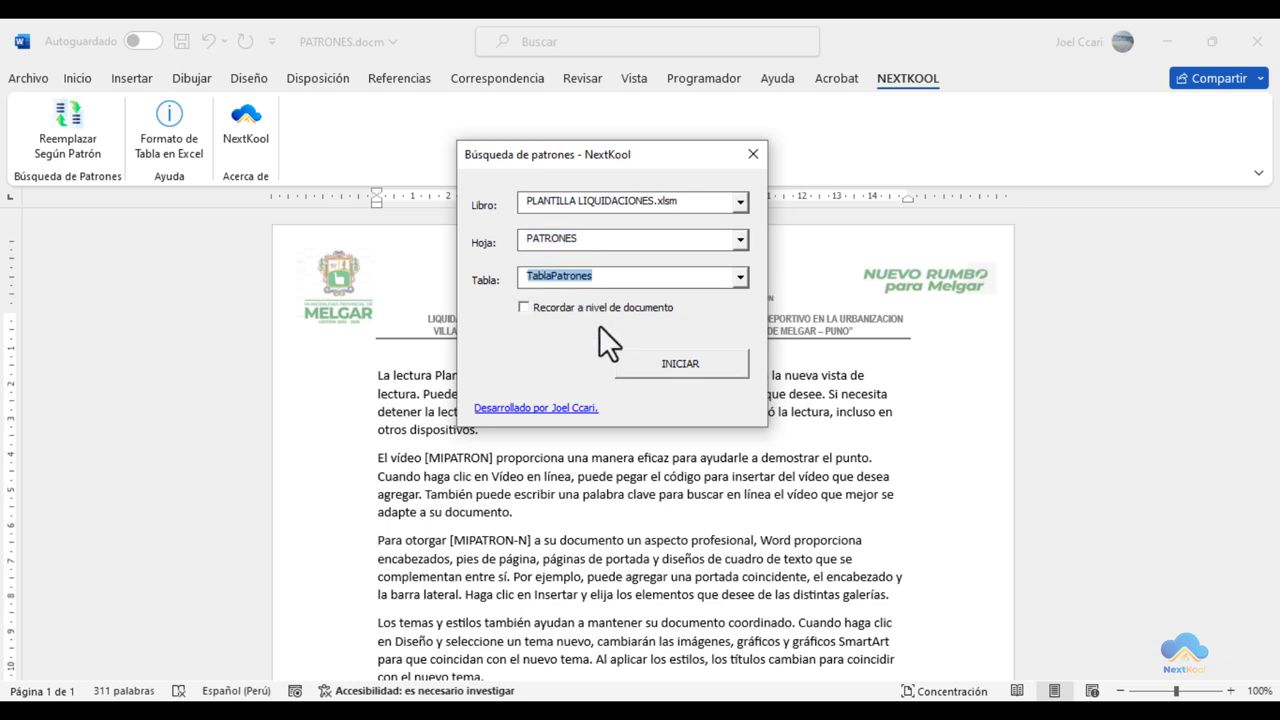
pyautogui.click(524, 307)
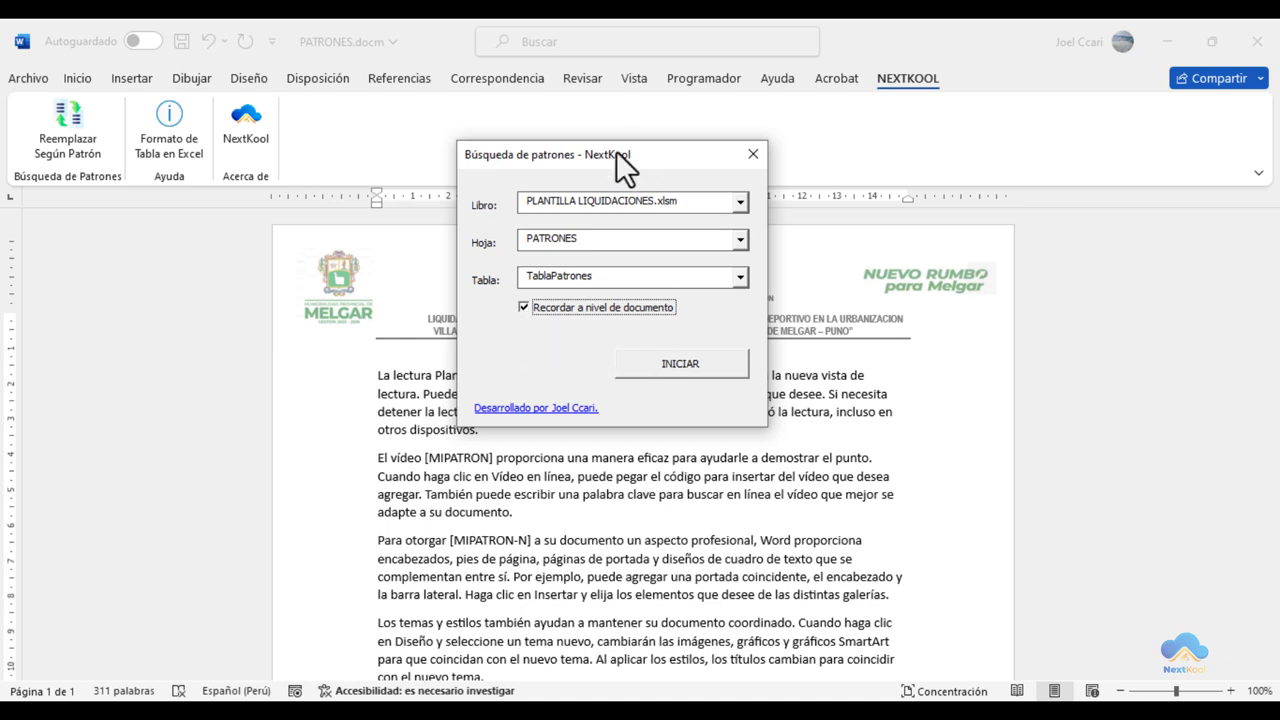
# - Run INICIAR to replace [MIPATRON] and [MIPATRON-N], then accept the completion message
pyautogui.moveTo(616, 151); pyautogui.dragTo(920, 197)
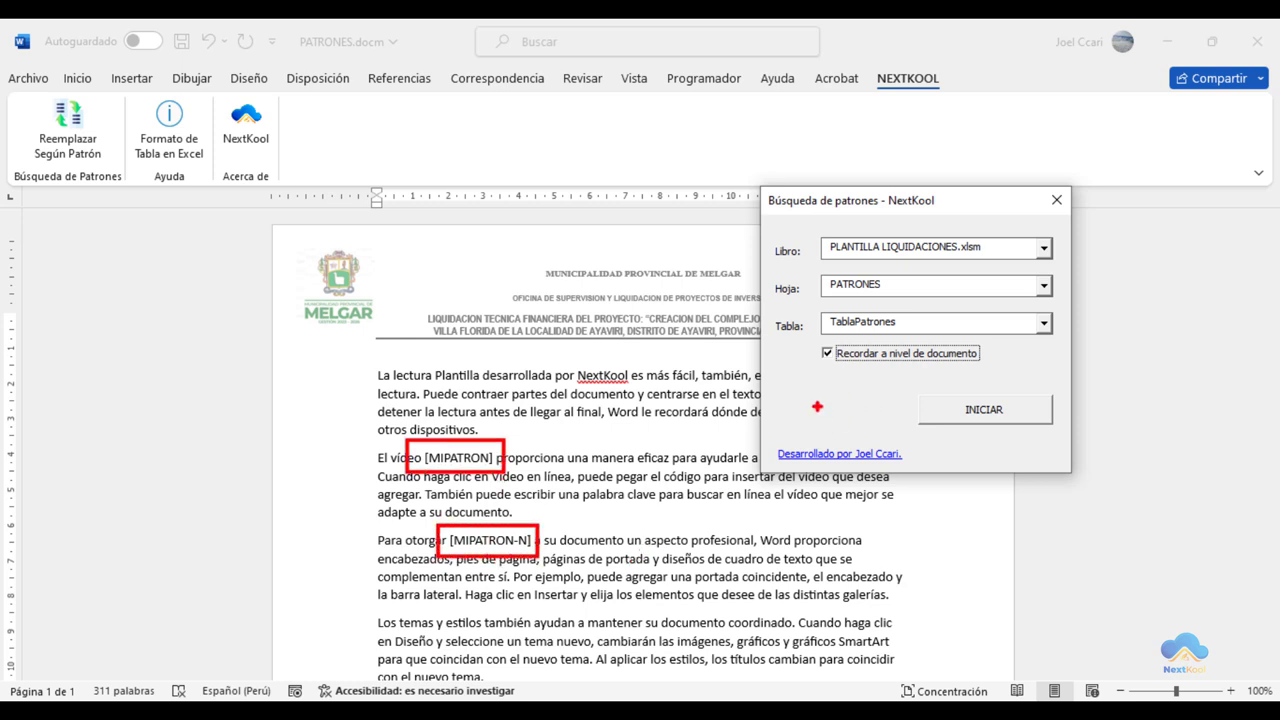
pyautogui.click(965, 413)
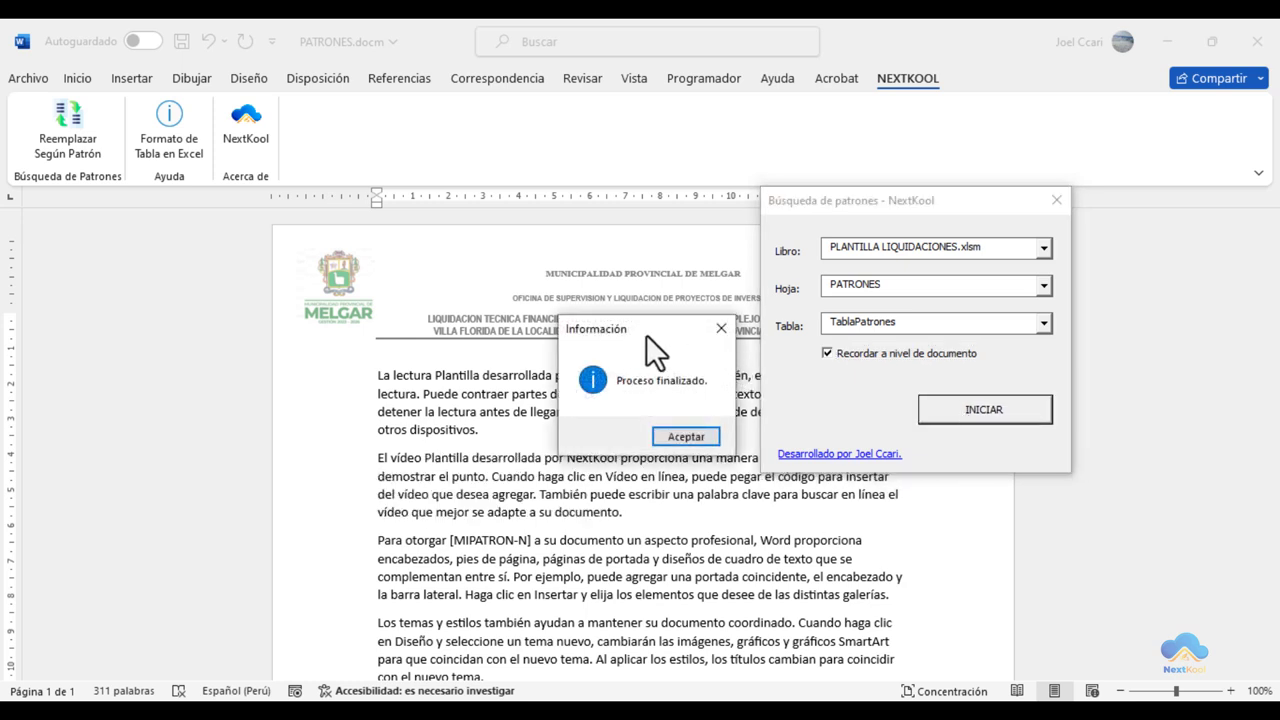
pyautogui.moveTo(646, 334); pyautogui.dragTo(739, 334)
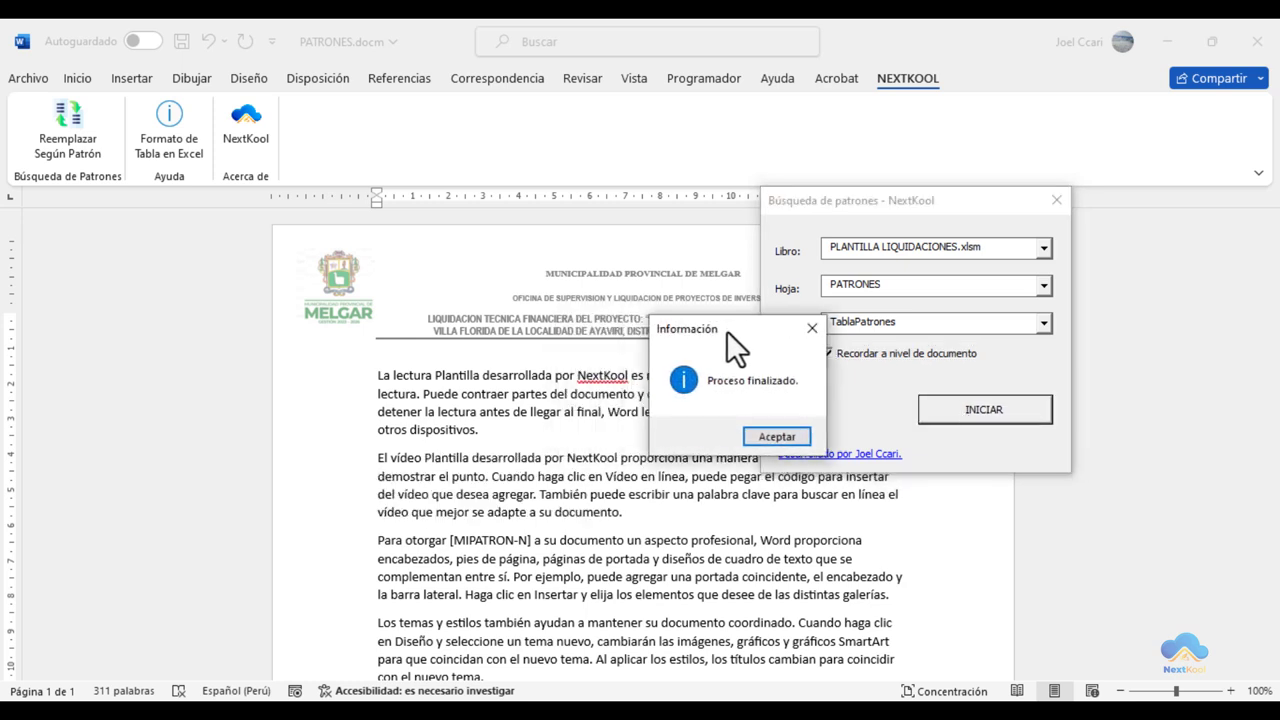
pyautogui.click(781, 436)
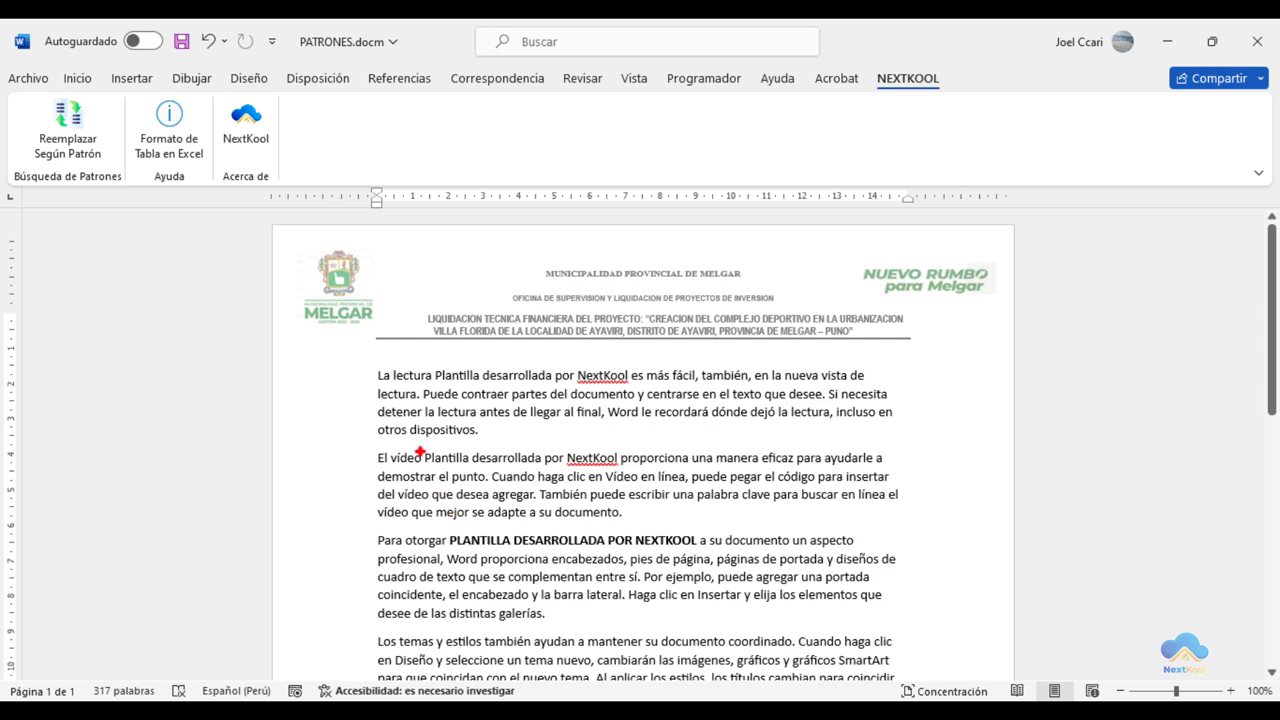
pyautogui.moveTo(414, 445); pyautogui.dragTo(590, 466)
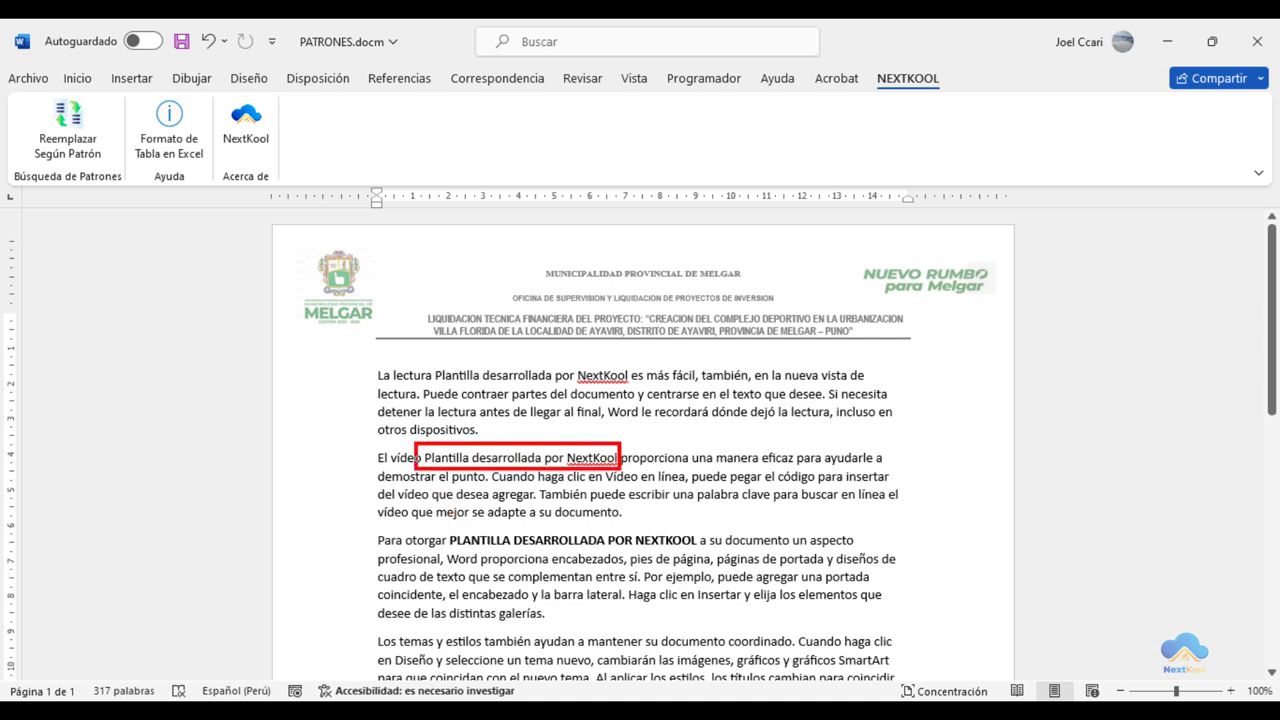
pyautogui.moveTo(446, 524); pyautogui.dragTo(702, 552)
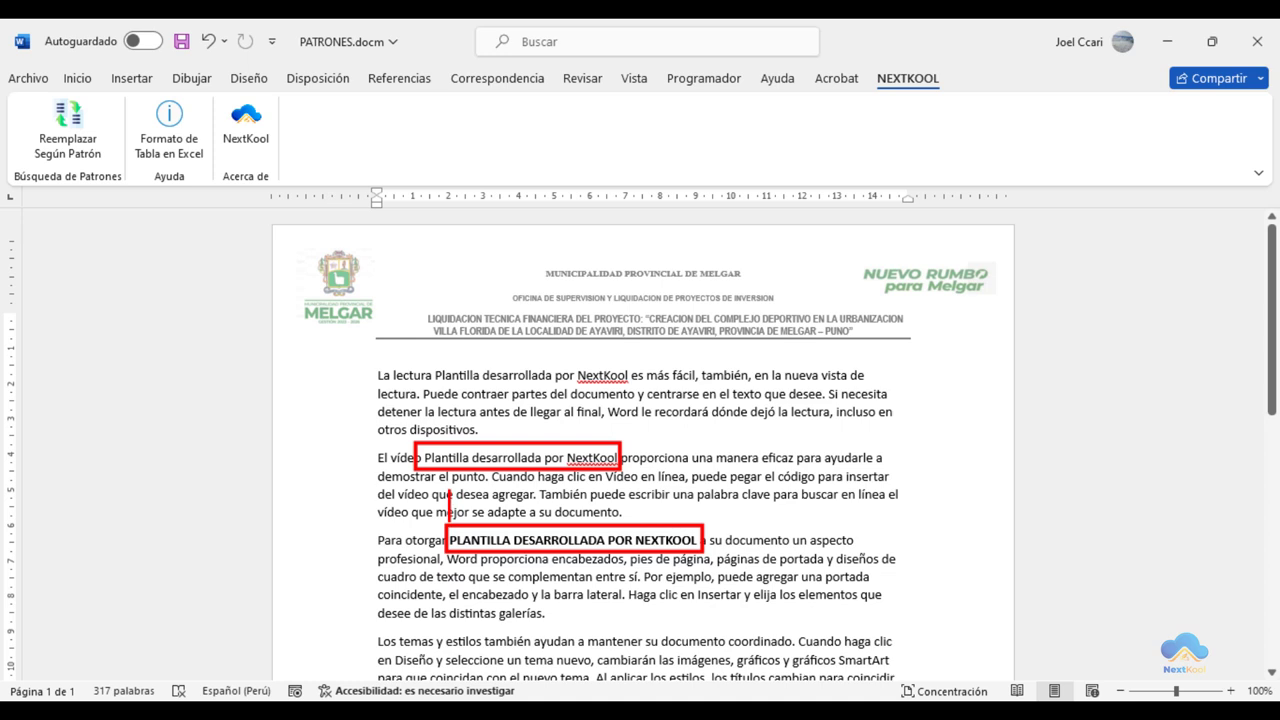
pyautogui.write('MIPATR')
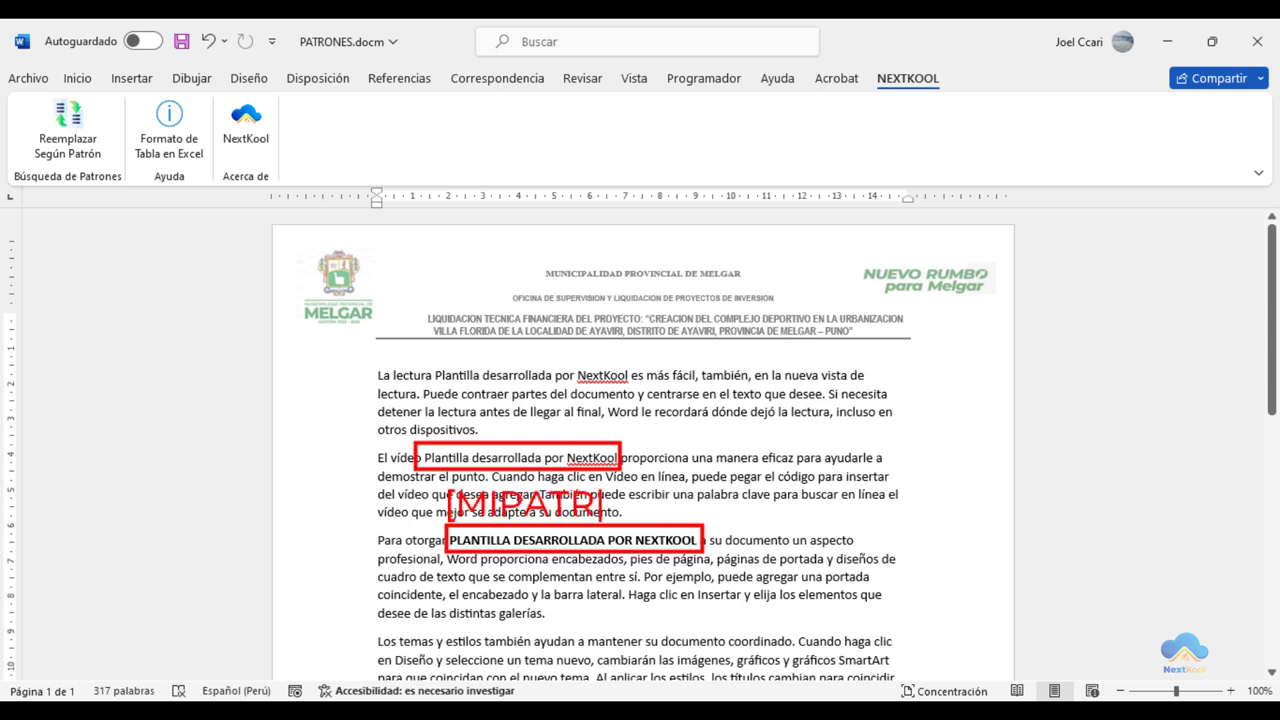
pyautogui.write('ON-N')
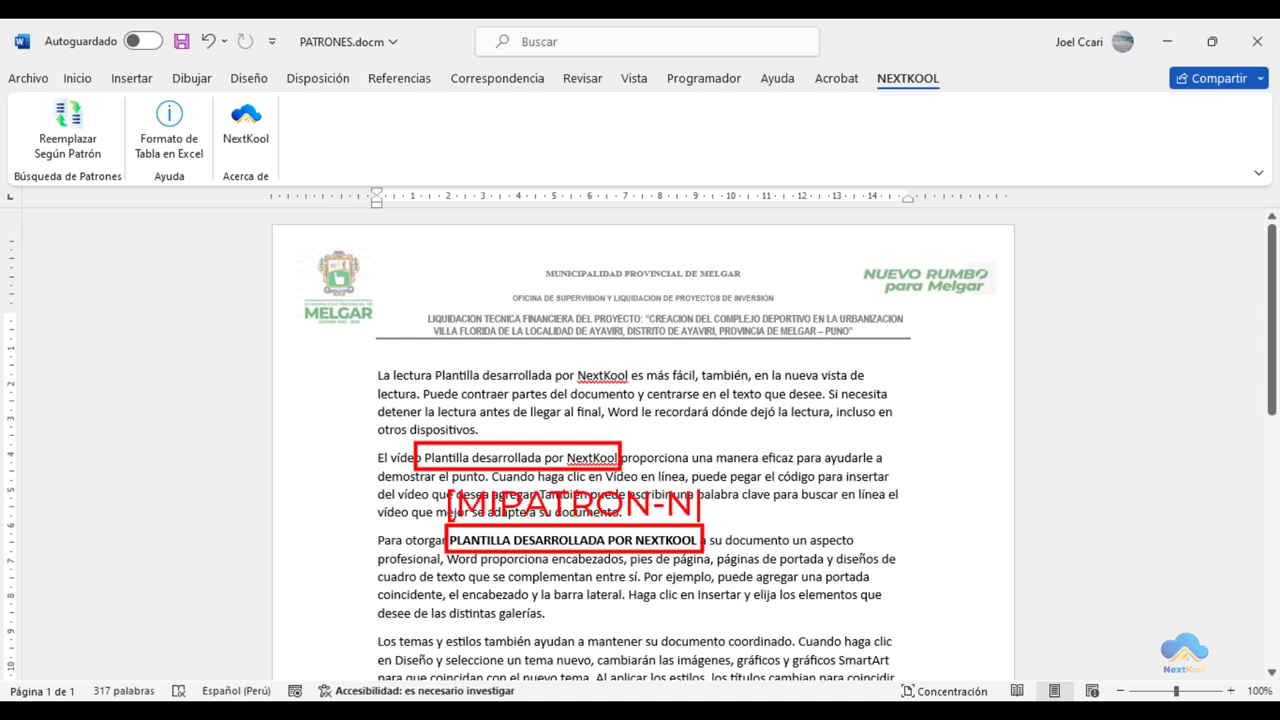
pyautogui.write(']')
pyautogui.hotkey('alt', 'Tab')
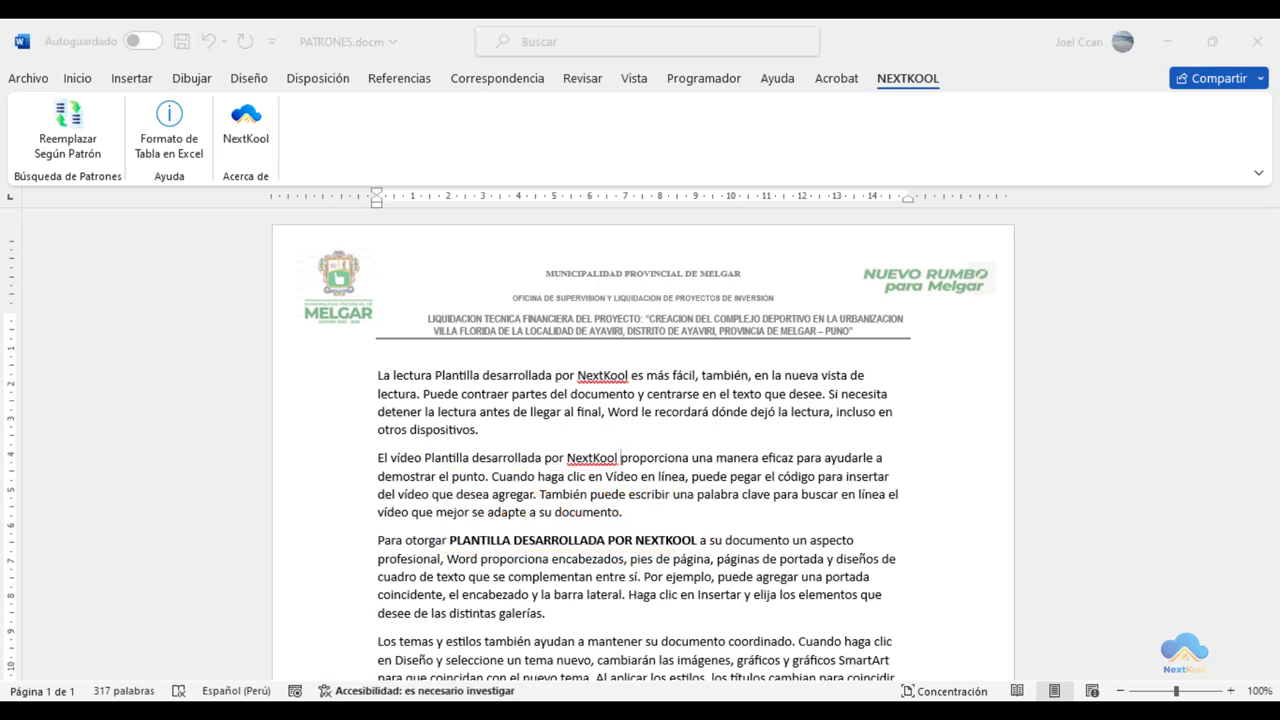
pyautogui.click(374, 548)
pyautogui.click(186, 438)
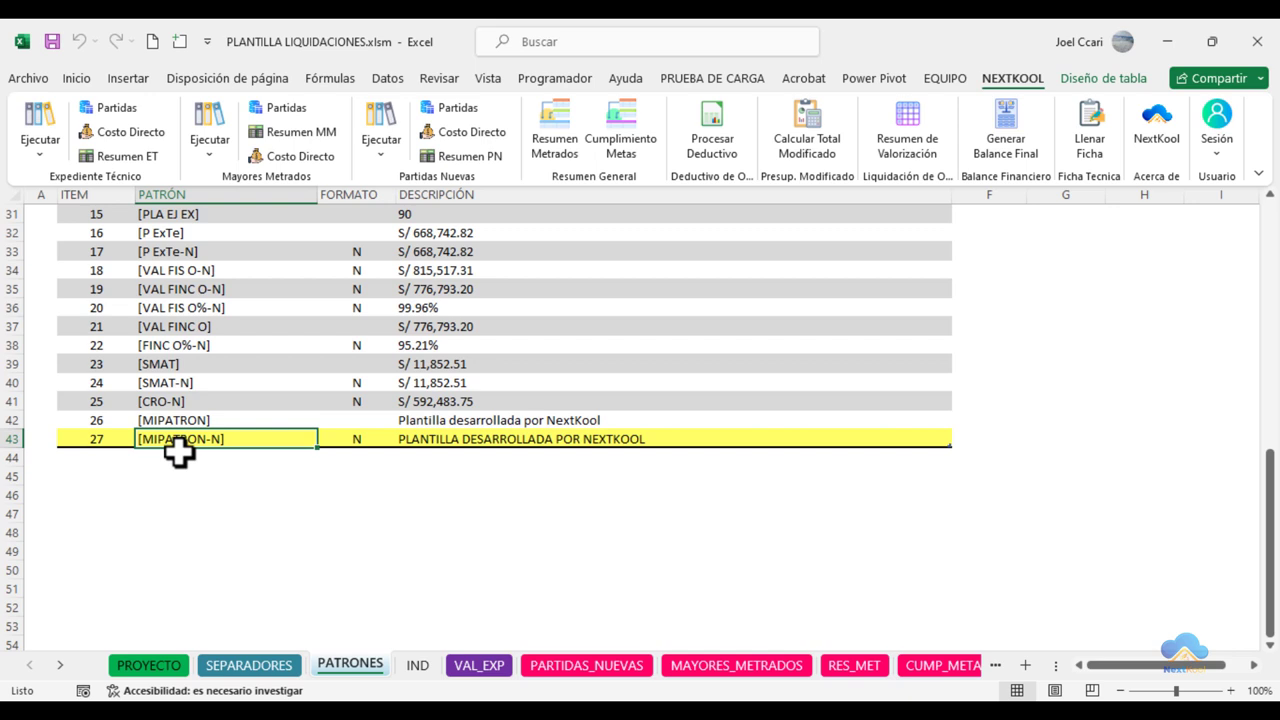
# - Add [MIPATRON-NP] and [MIPATRON-MN] rows, both using the uppercase [MIPATRON-N] description
pyautogui.click(175, 455)
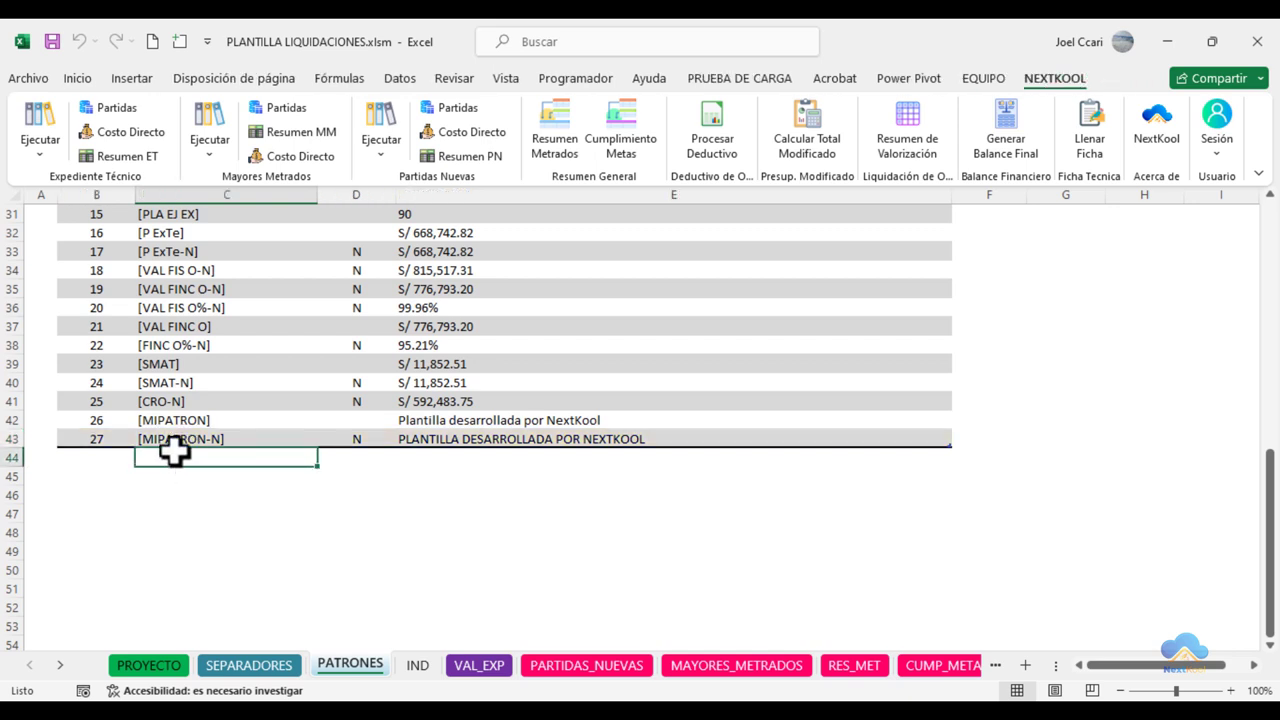
pyautogui.write('[MIPATRON')
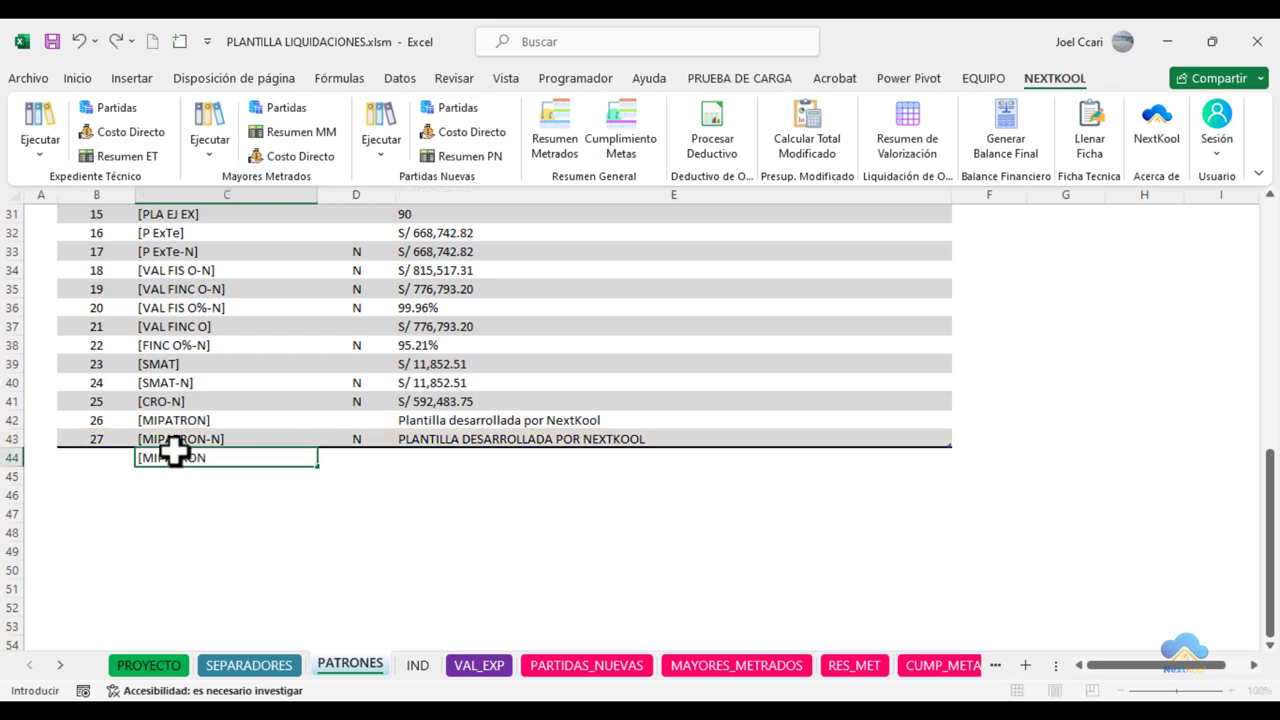
pyautogui.write('-N]')
pyautogui.press('Return')
pyautogui.write('[')
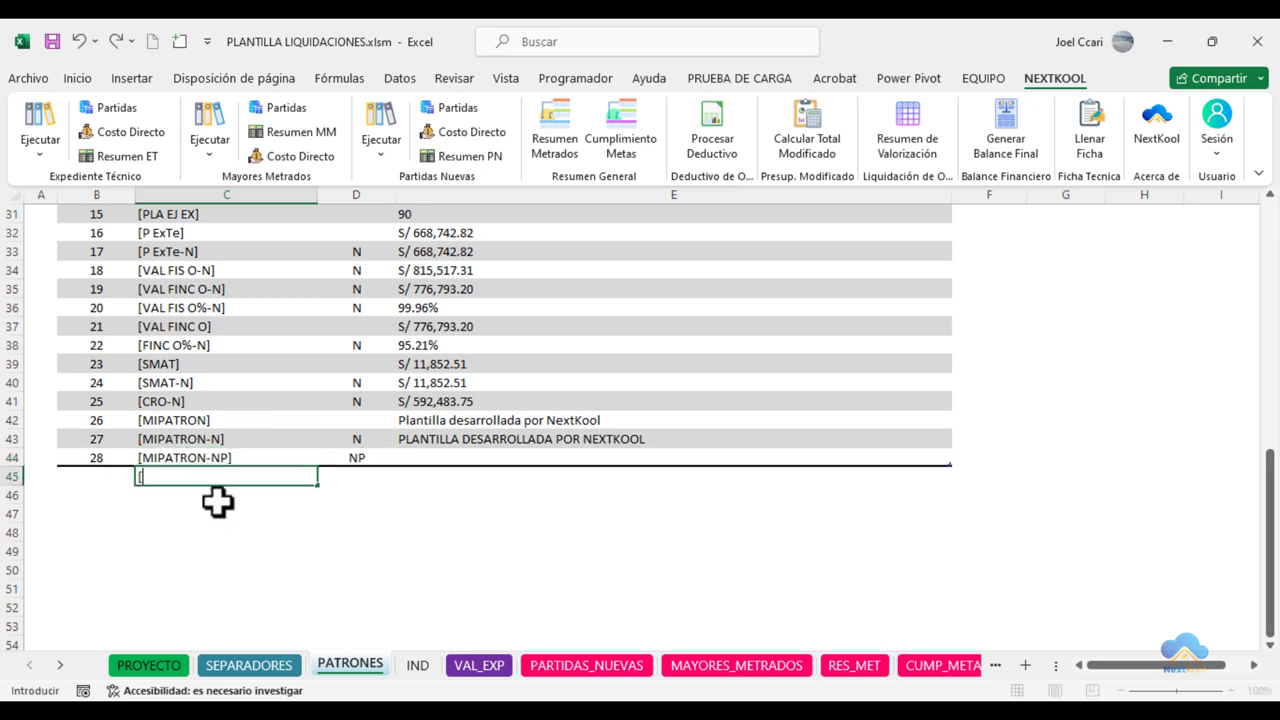
pyautogui.write('MIPATRON')
pyautogui.write('-MN')
pyautogui.press('Return')
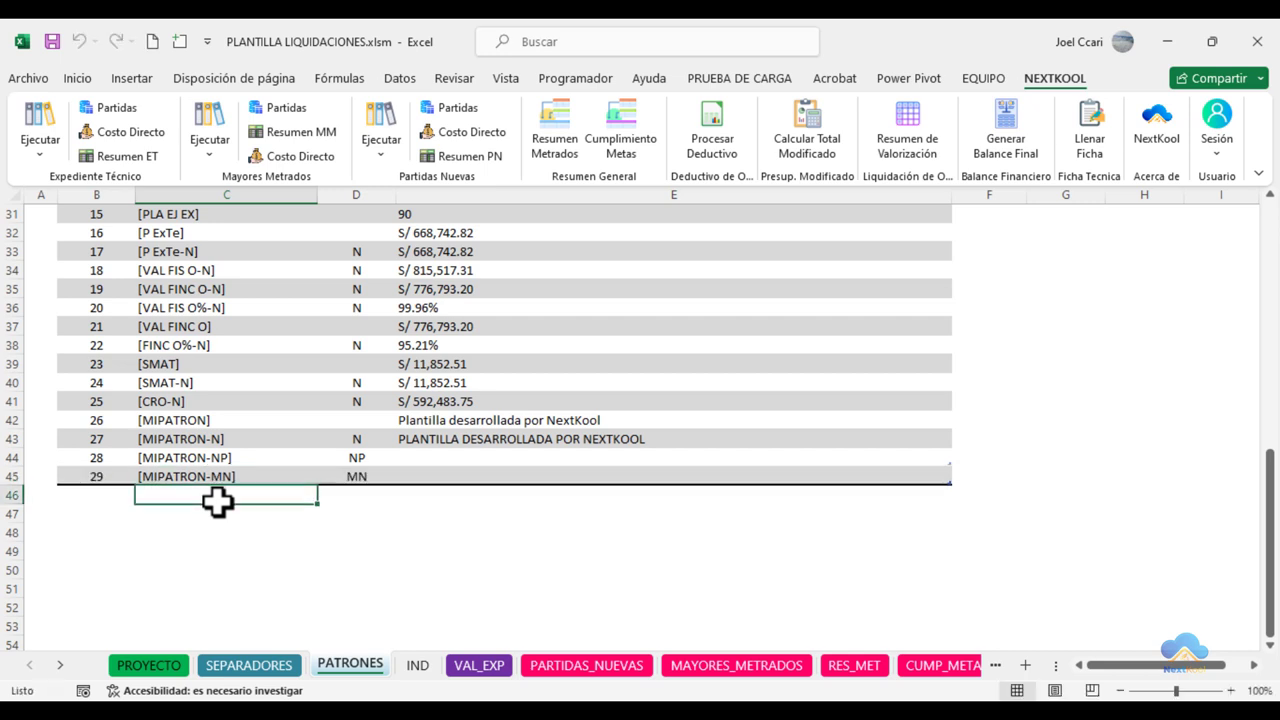
pyautogui.click(452, 439)
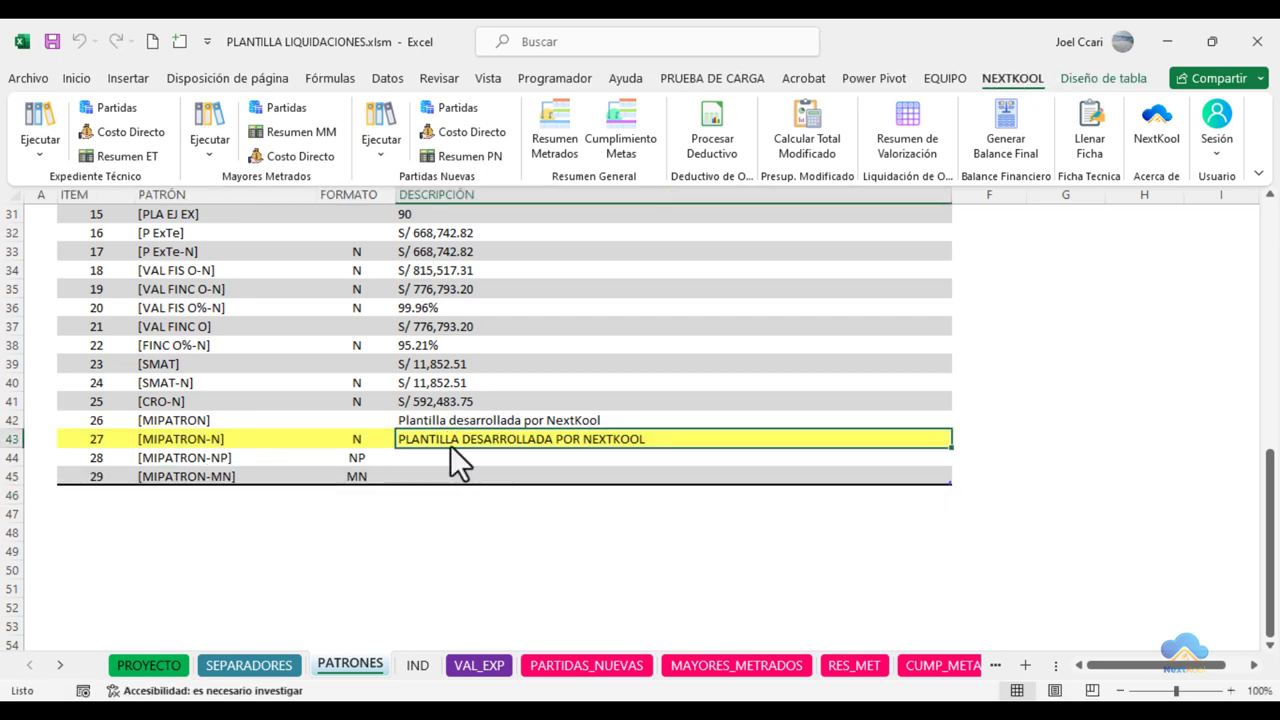
pyautogui.click(517, 510)
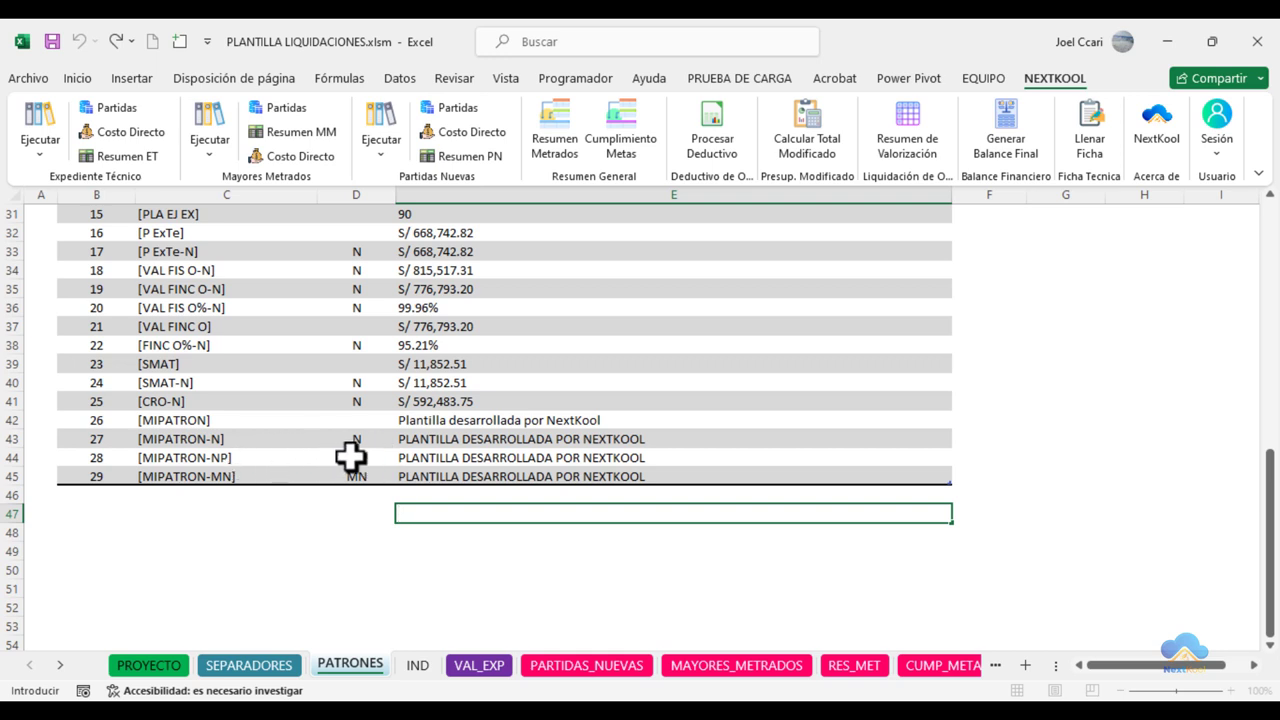
# - Highlight the new NP format code and the copied descriptions with on-screen annotations
pyautogui.moveTo(332, 449); pyautogui.dragTo(377, 491)
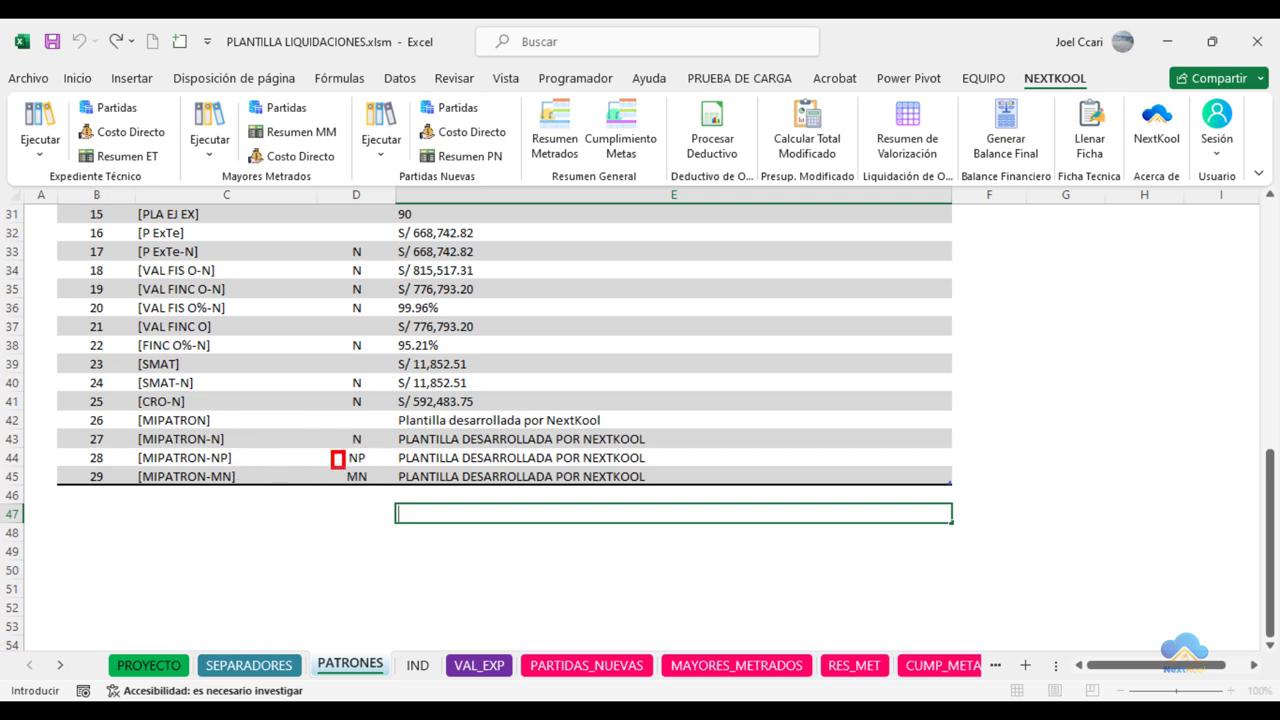
pyautogui.moveTo(332, 449); pyautogui.dragTo(379, 469)
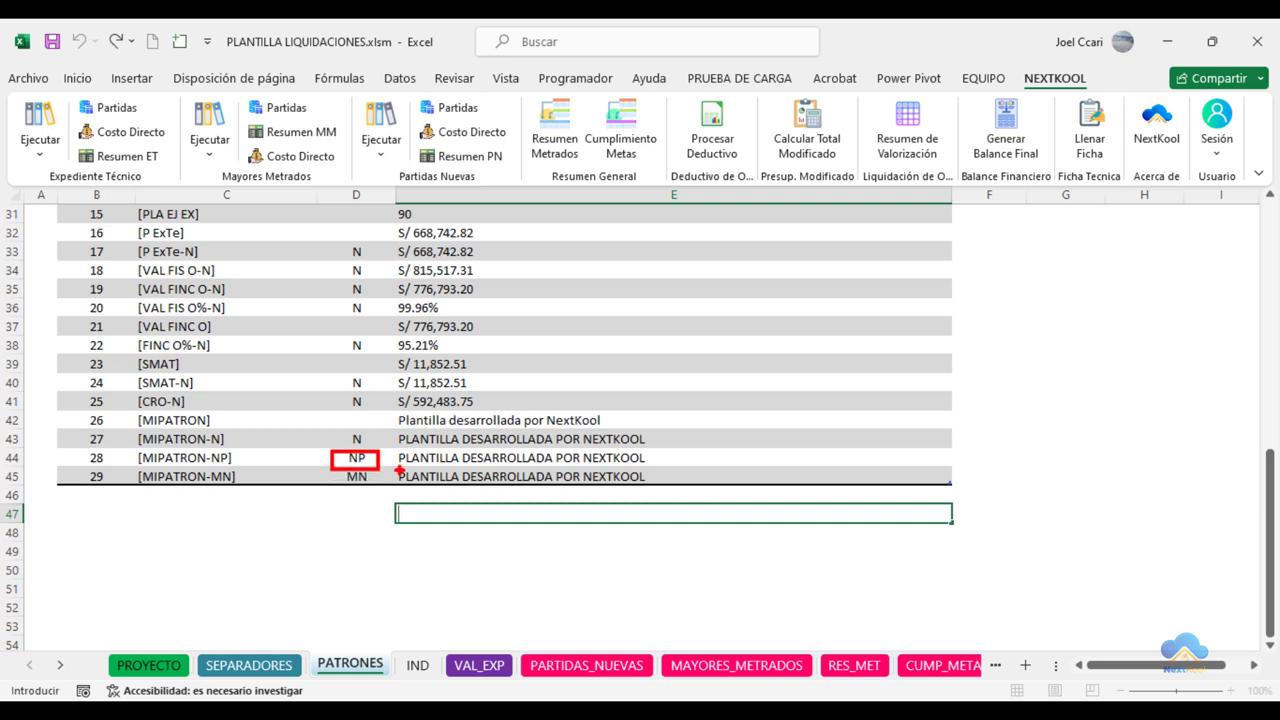
pyautogui.moveTo(648, 458); pyautogui.dragTo(736, 400)
pyautogui.moveTo(398, 467); pyautogui.dragTo(398, 515)
pyautogui.moveTo(465, 470); pyautogui.dragTo(465, 508)
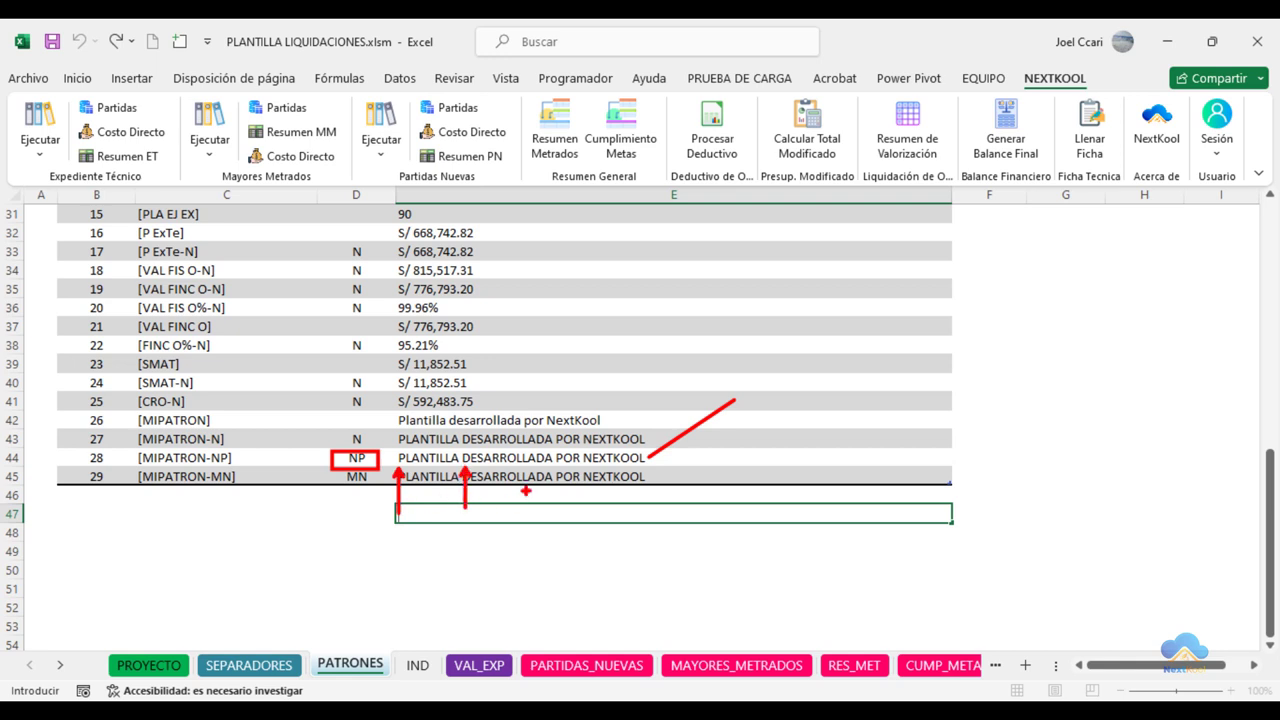
pyautogui.moveTo(557, 470); pyautogui.dragTo(557, 510)
pyautogui.moveTo(587, 466); pyautogui.dragTo(587, 515)
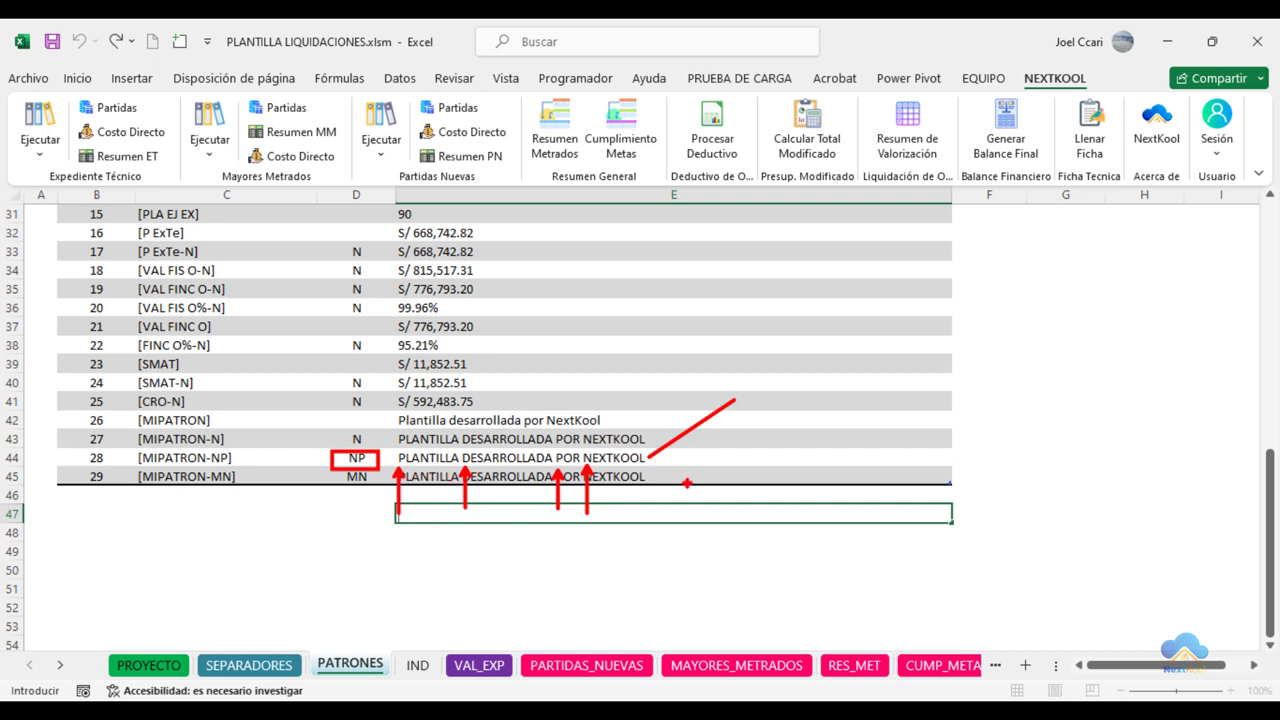
pyautogui.press('Escape')
# - Mark the MN format code, select [MIPATRON-MN], and return to PATRONES.docm
pyautogui.click(356, 551)
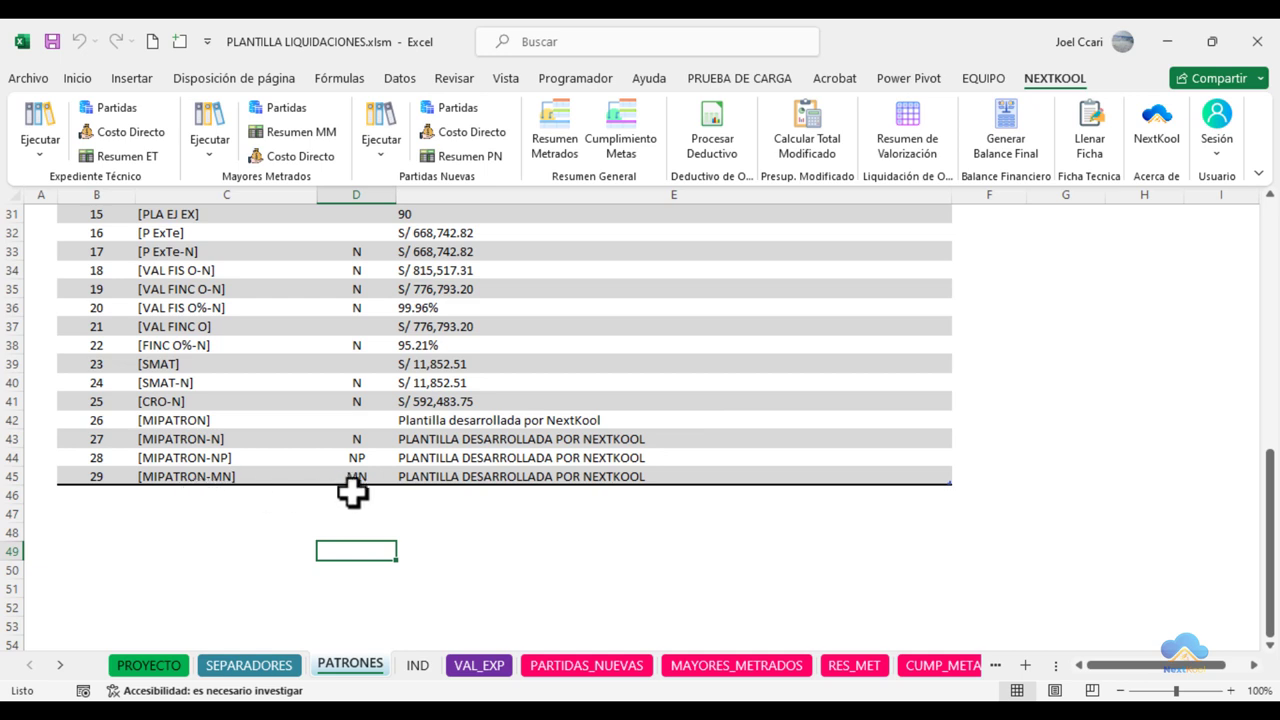
pyautogui.hotkey('ctrl', '2')
pyautogui.moveTo(335, 465); pyautogui.dragTo(374, 487)
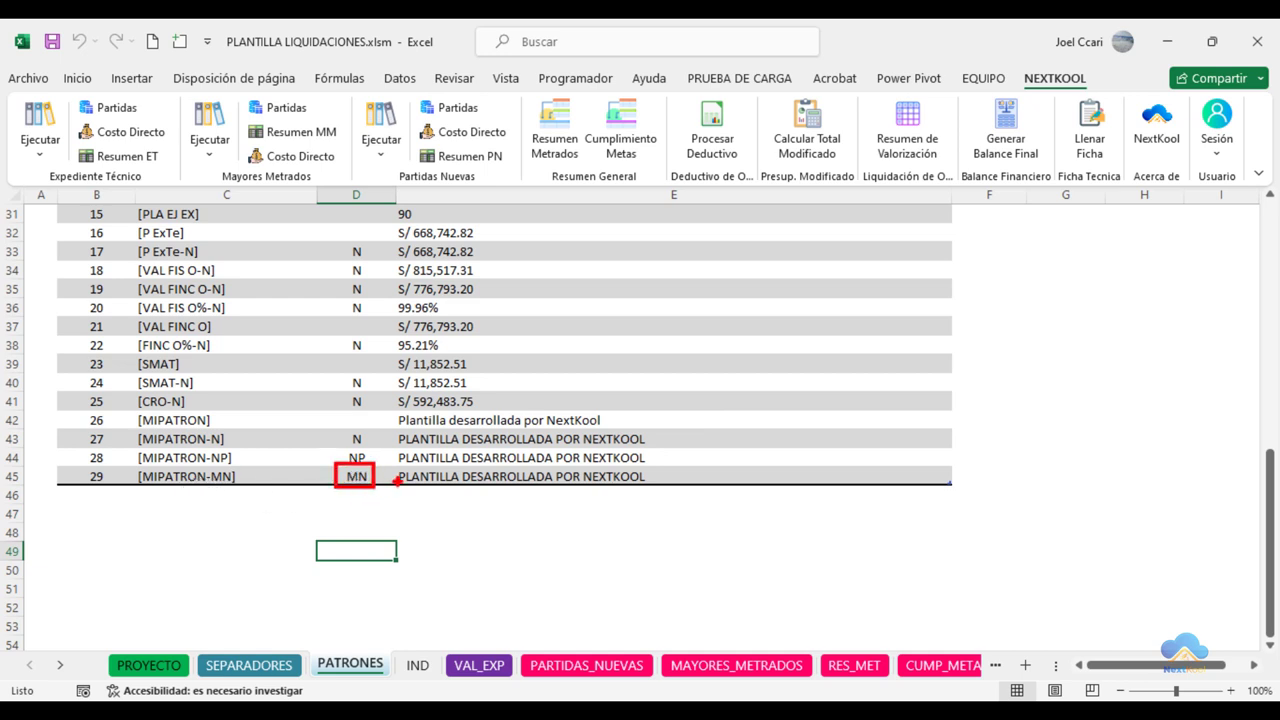
pyautogui.moveTo(400, 487); pyautogui.dragTo(672, 487)
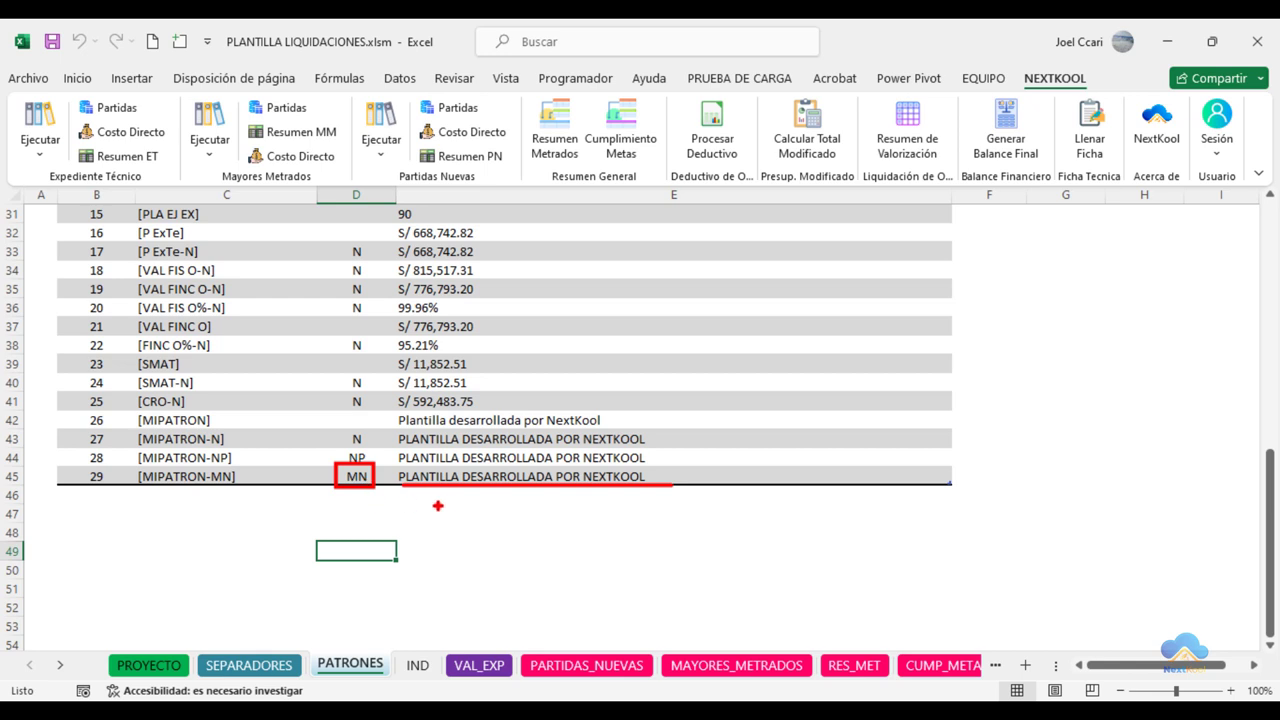
pyautogui.press('Escape')
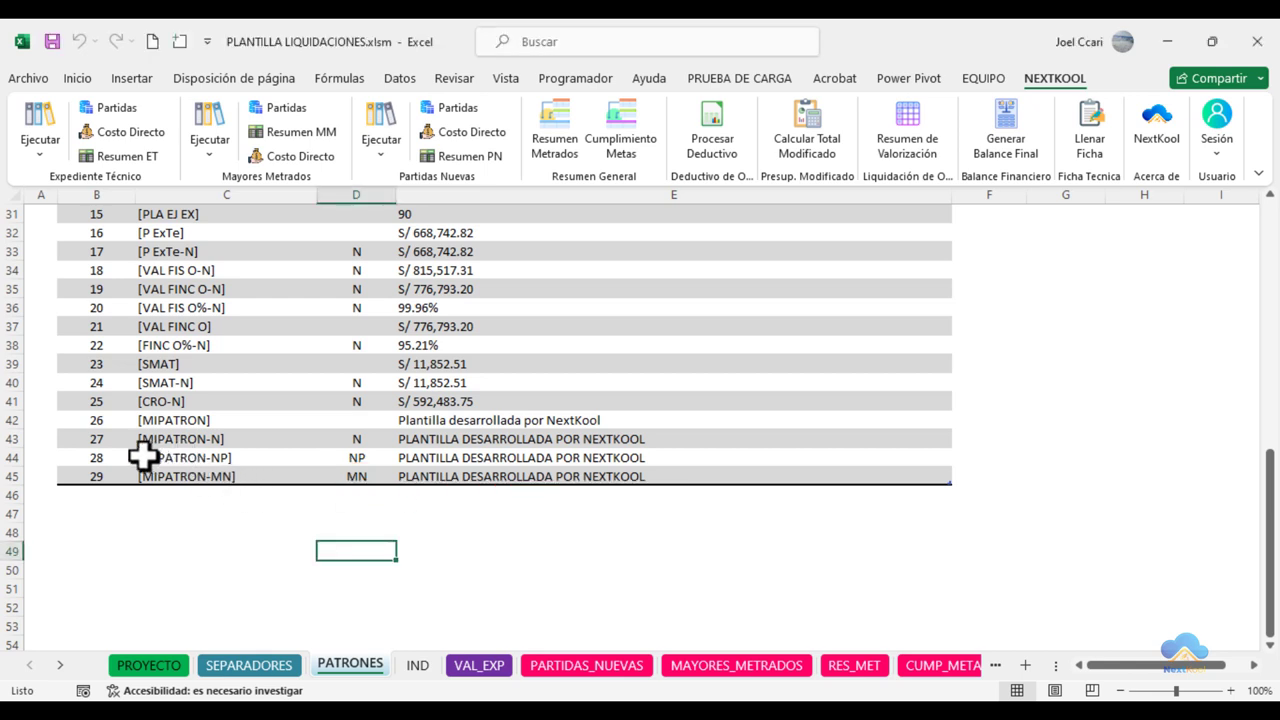
pyautogui.click(145, 456)
pyautogui.click(177, 476)
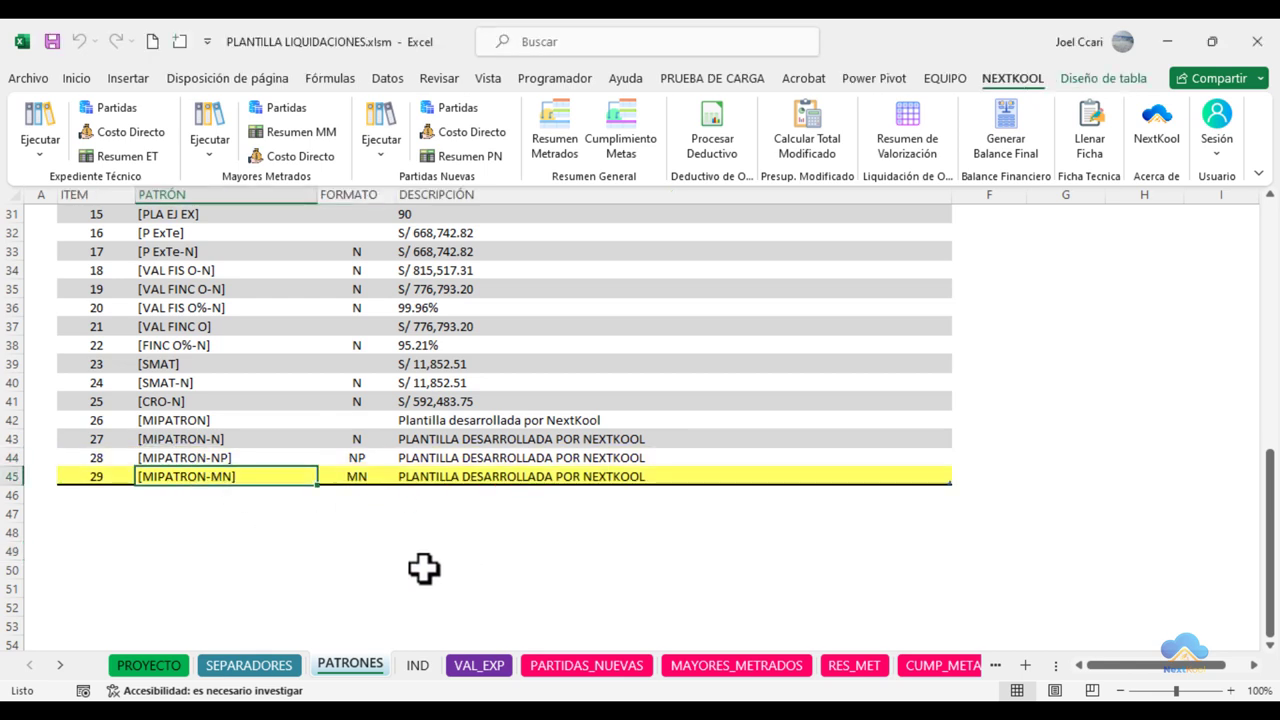
pyautogui.click(565, 700)
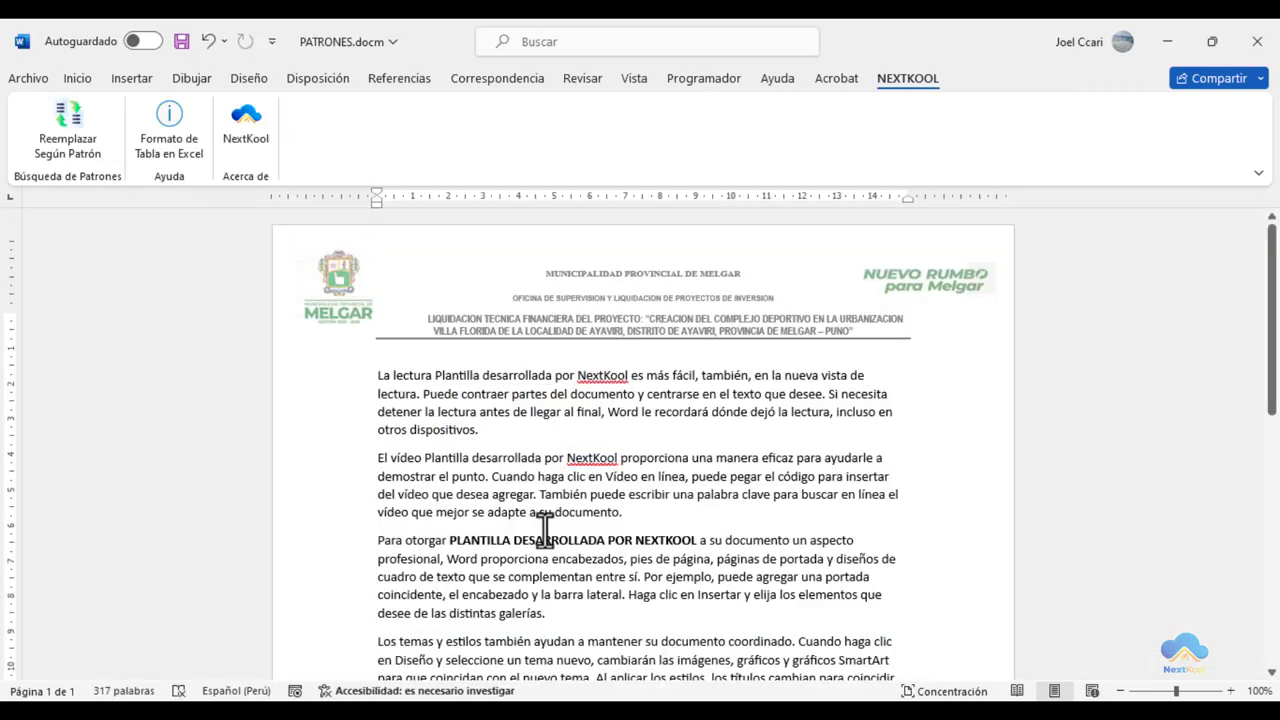
# - Insert the placeholder [MIPATRON-NP] right after "Los temas"
pyautogui.click(541, 514)
pyautogui.scroll(-3, 528, 585)
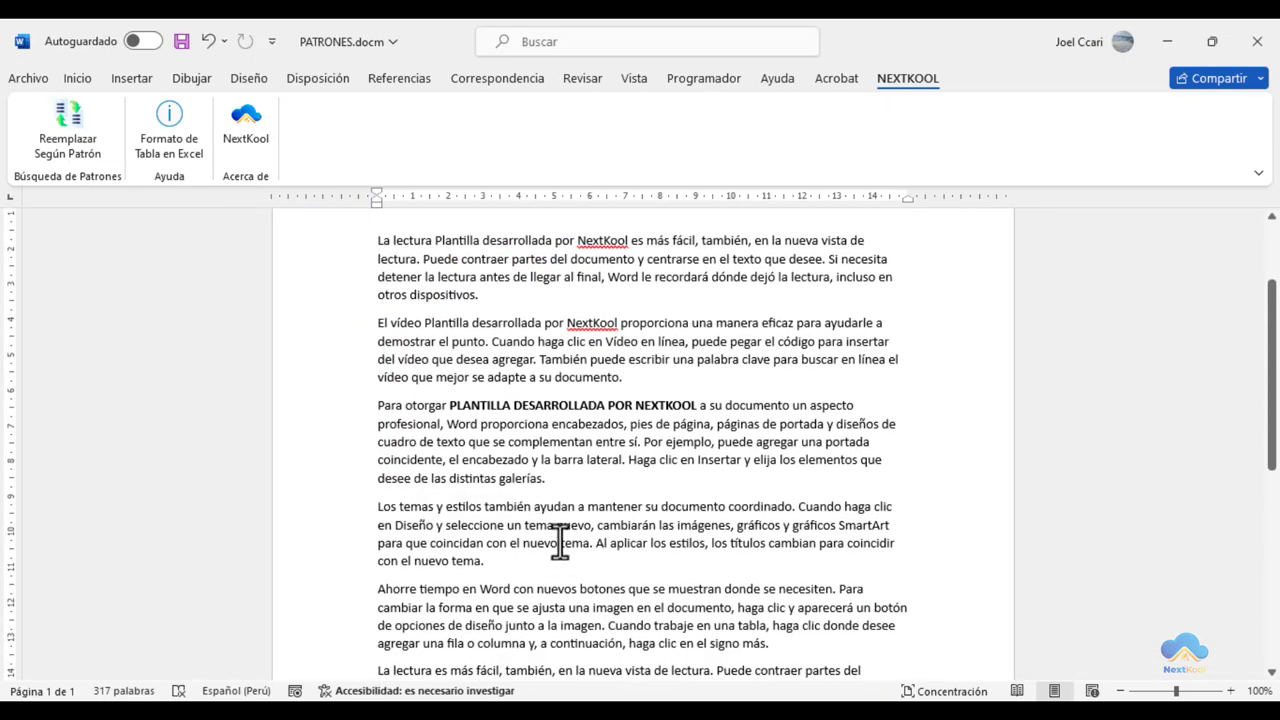
pyautogui.click(436, 507)
pyautogui.write('[MIPATRON')
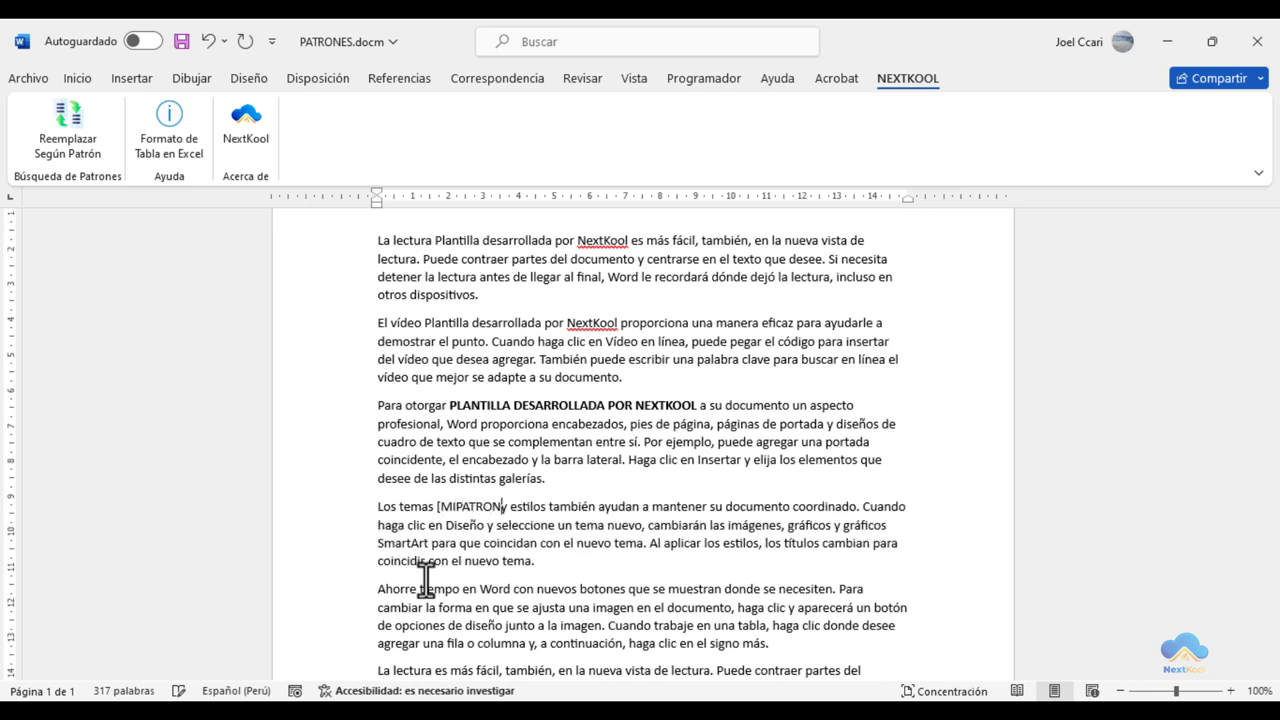
pyautogui.write('-NP')
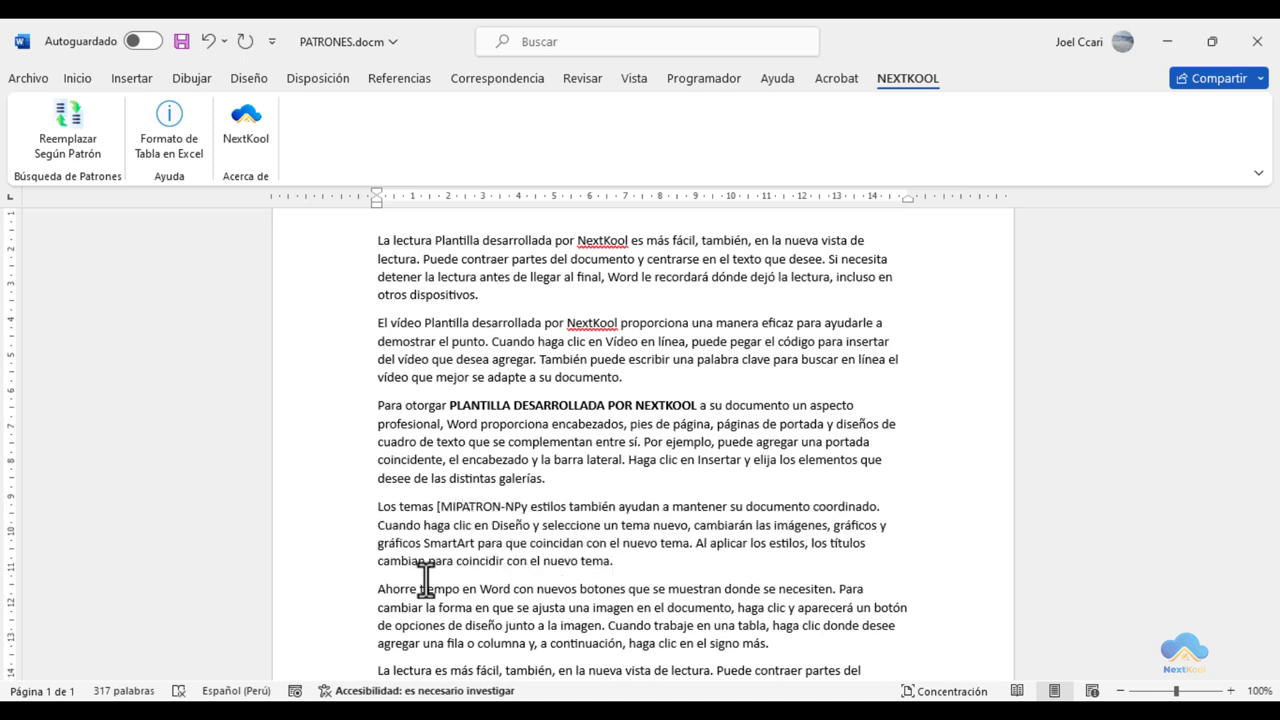
pyautogui.write(']')
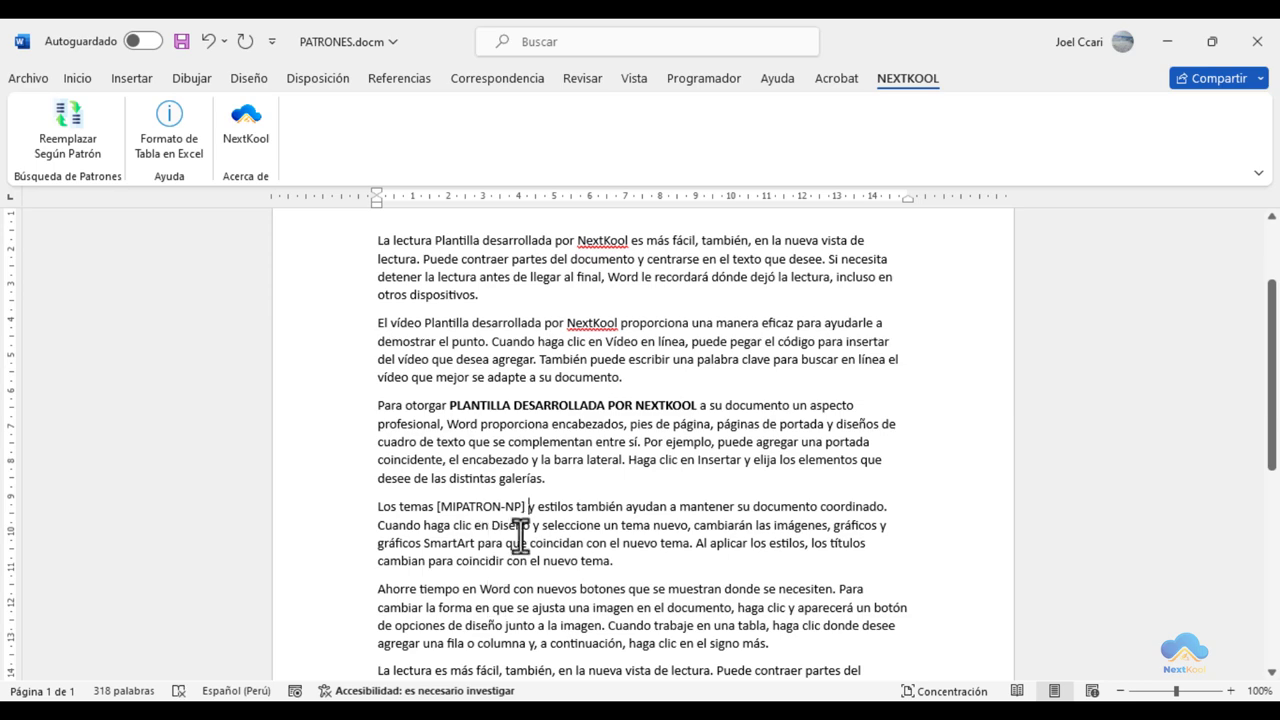
# - Insert [MIPATRON-NM] after "Ahorre tiempo", correcting the typos along the way
pyautogui.scroll(-1, 520, 540)
pyautogui.click(460, 545)
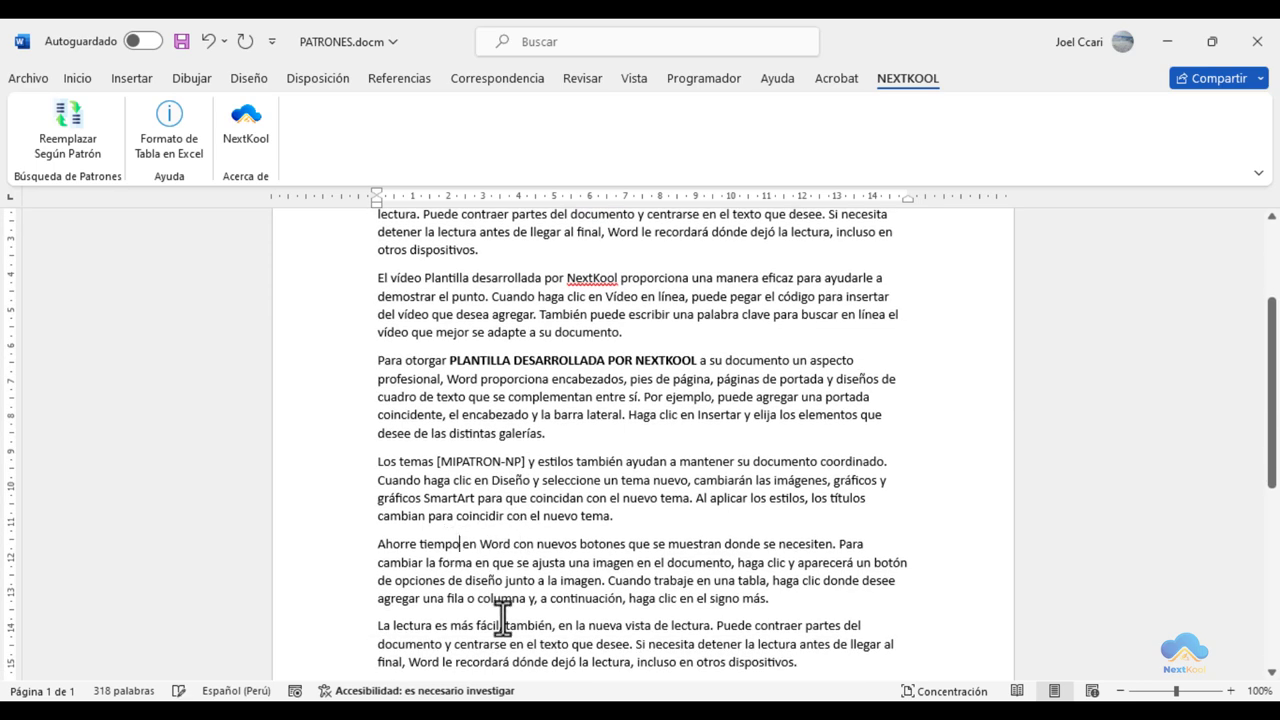
pyautogui.write('[MIPA')
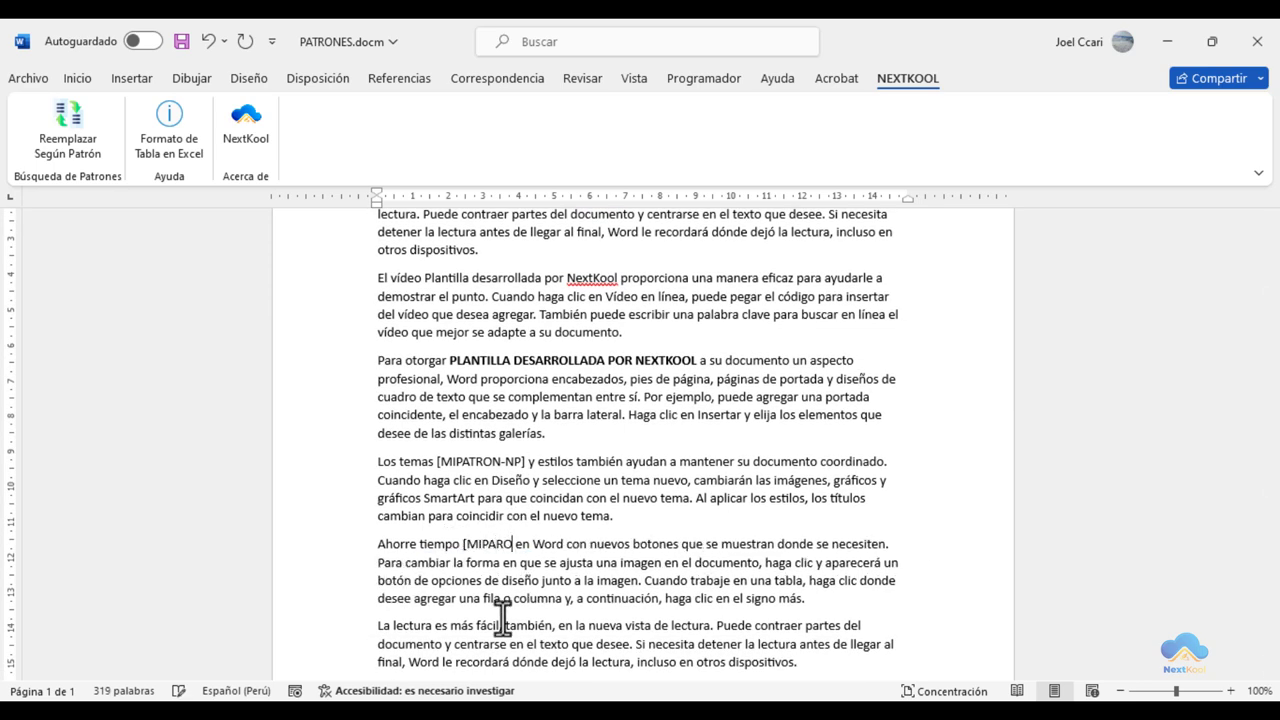
pyautogui.write('RO')
pyautogui.press('BackSpace')
pyautogui.press('BackSpace')
pyautogui.write('TRON/')
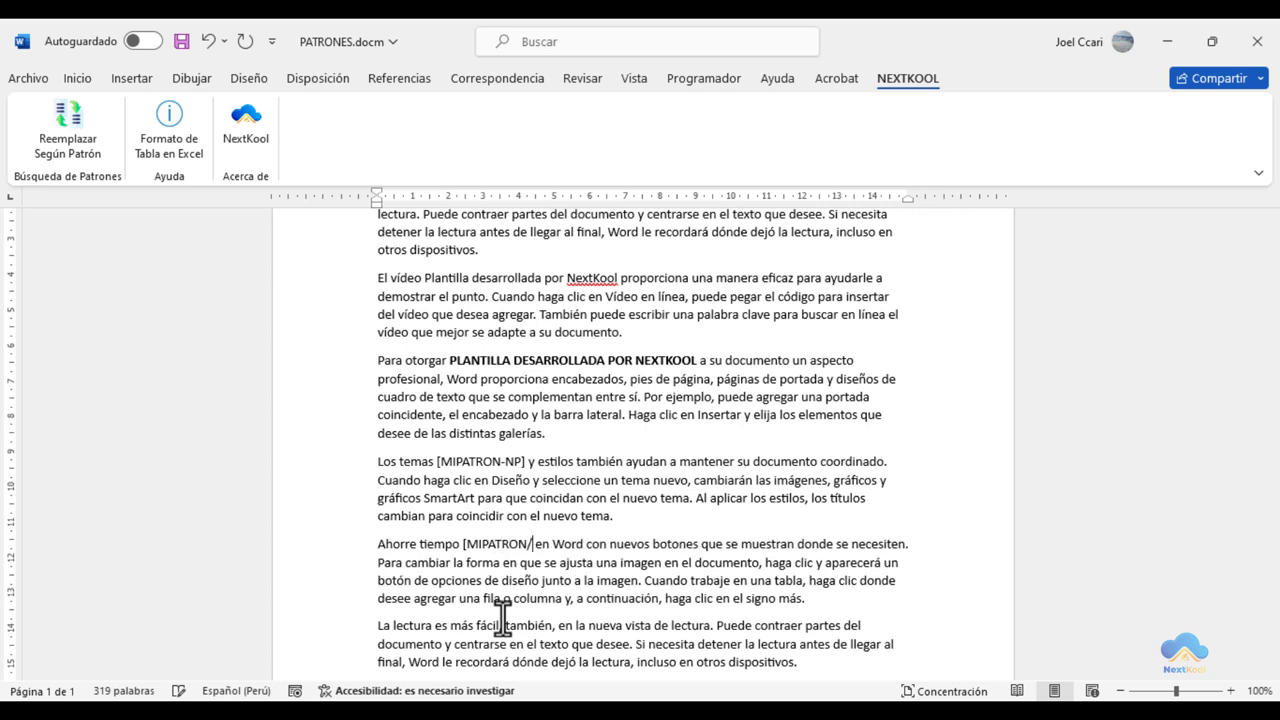
pyautogui.press('BackSpace')
pyautogui.write('-')
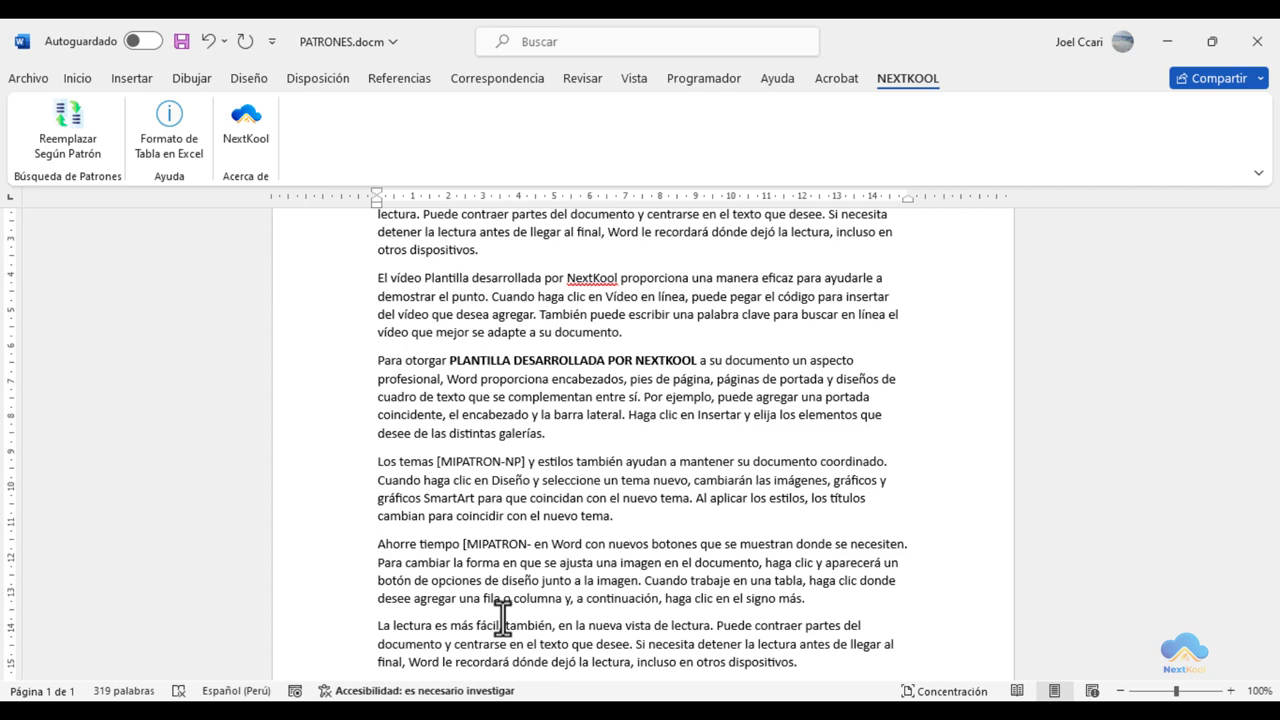
pyautogui.write('N')
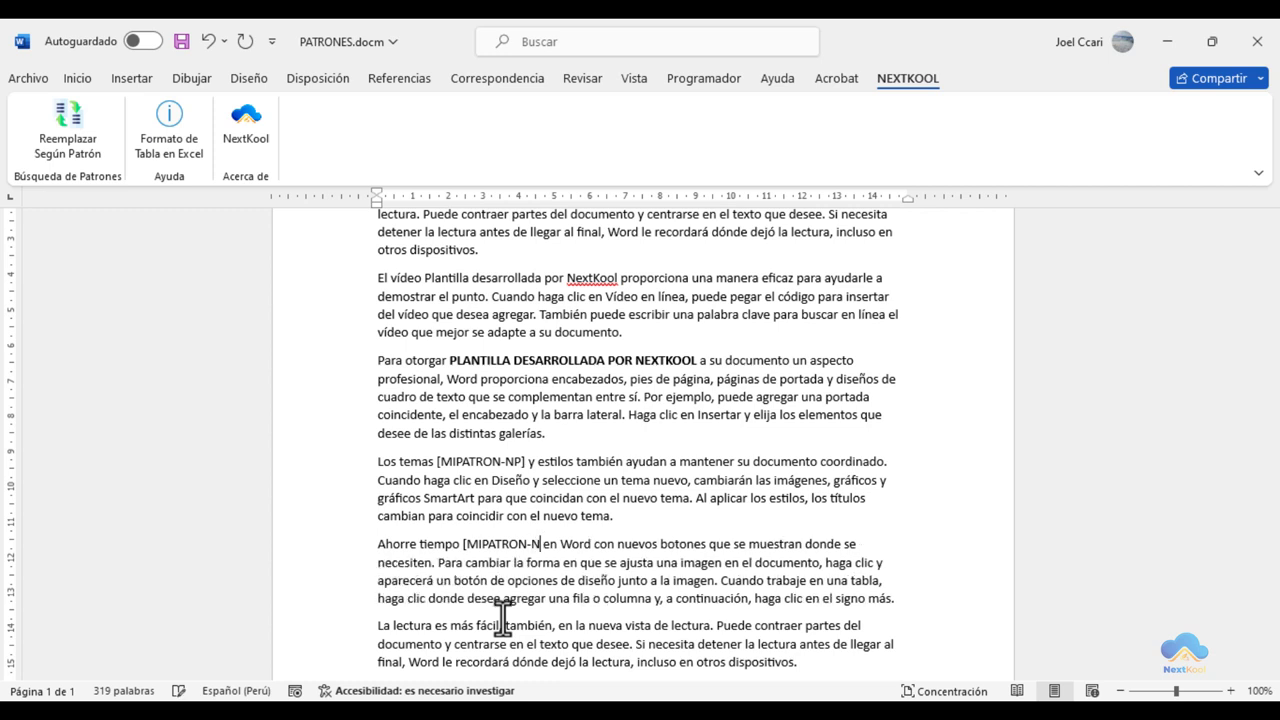
pyautogui.write('M]')
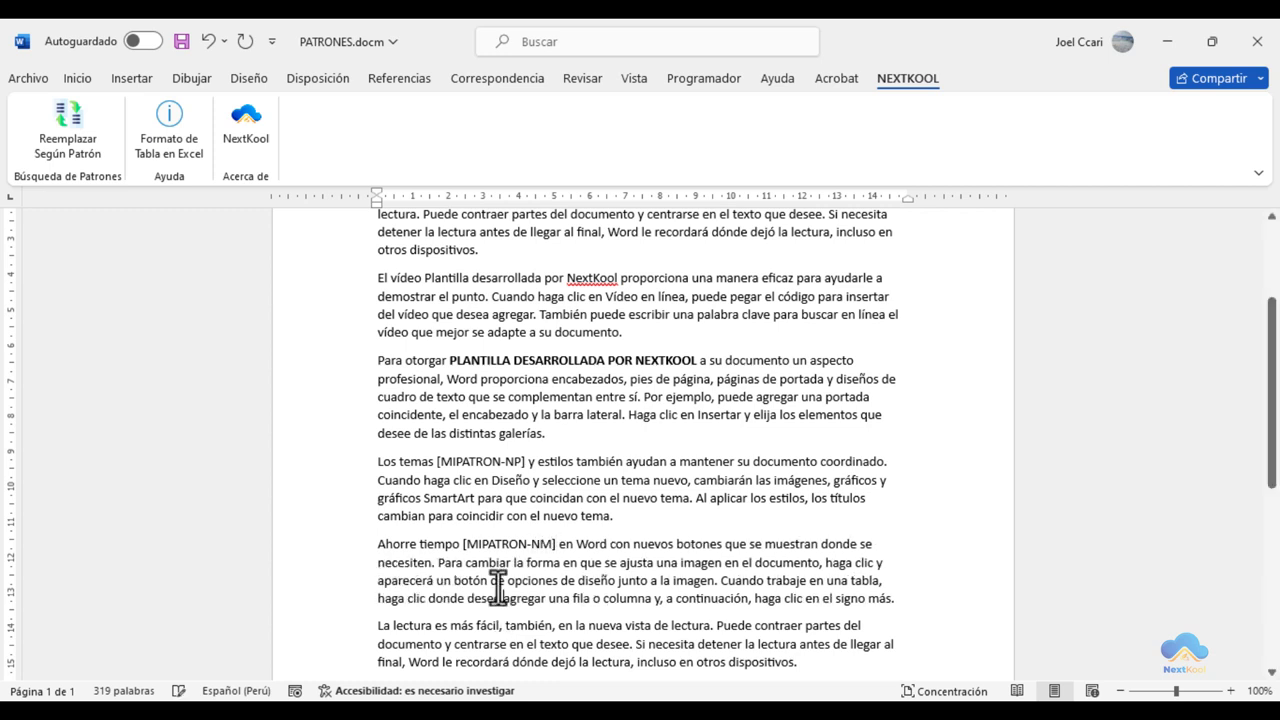
pyautogui.click(610, 499)
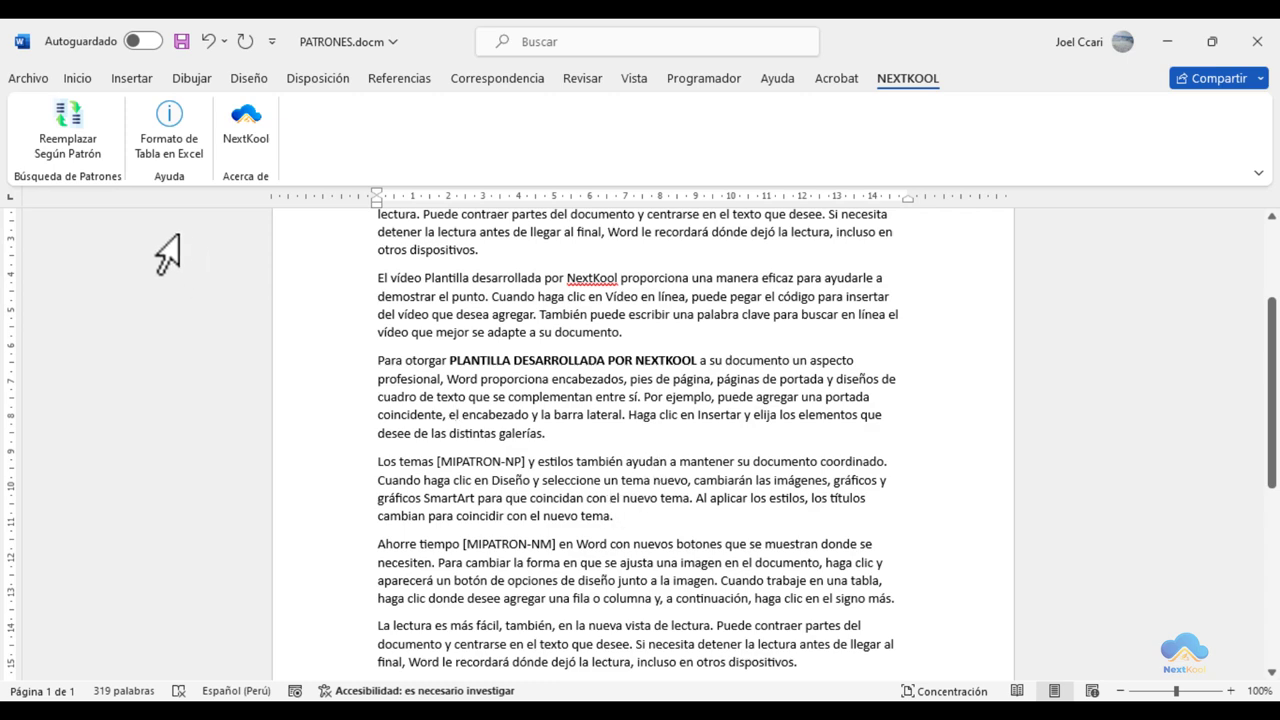
# - Run Reemplazar Según Patrón, turning [MIPATRON-NP] into bold "Plantilla Desarrollada Por Nextkool"
pyautogui.click(71, 121)
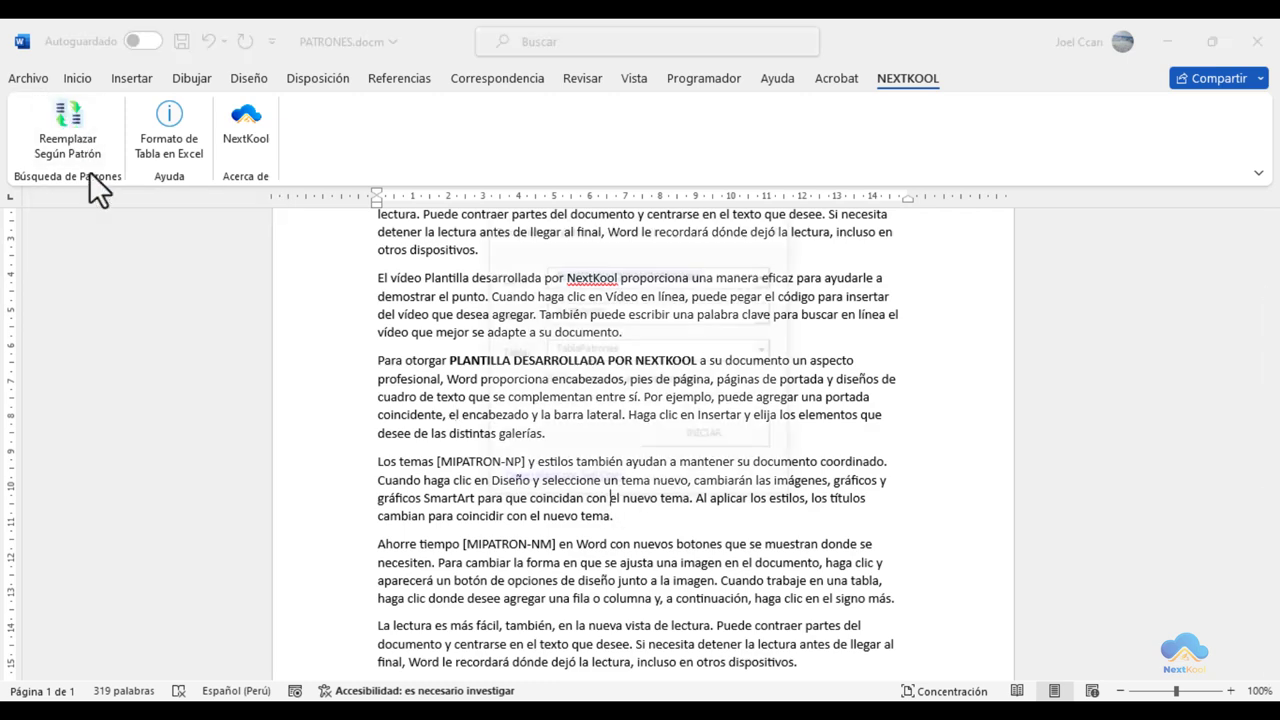
pyautogui.moveTo(655, 240); pyautogui.dragTo(692, 255)
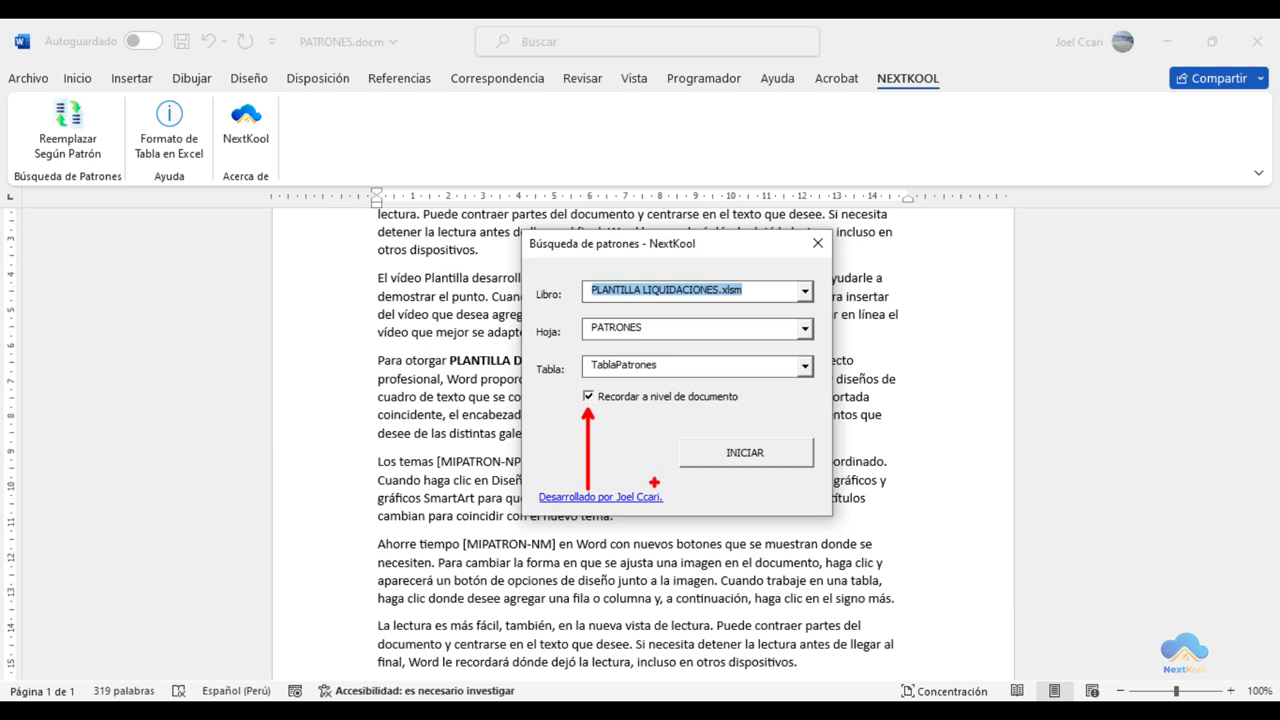
pyautogui.moveTo(635, 243); pyautogui.dragTo(177, 124)
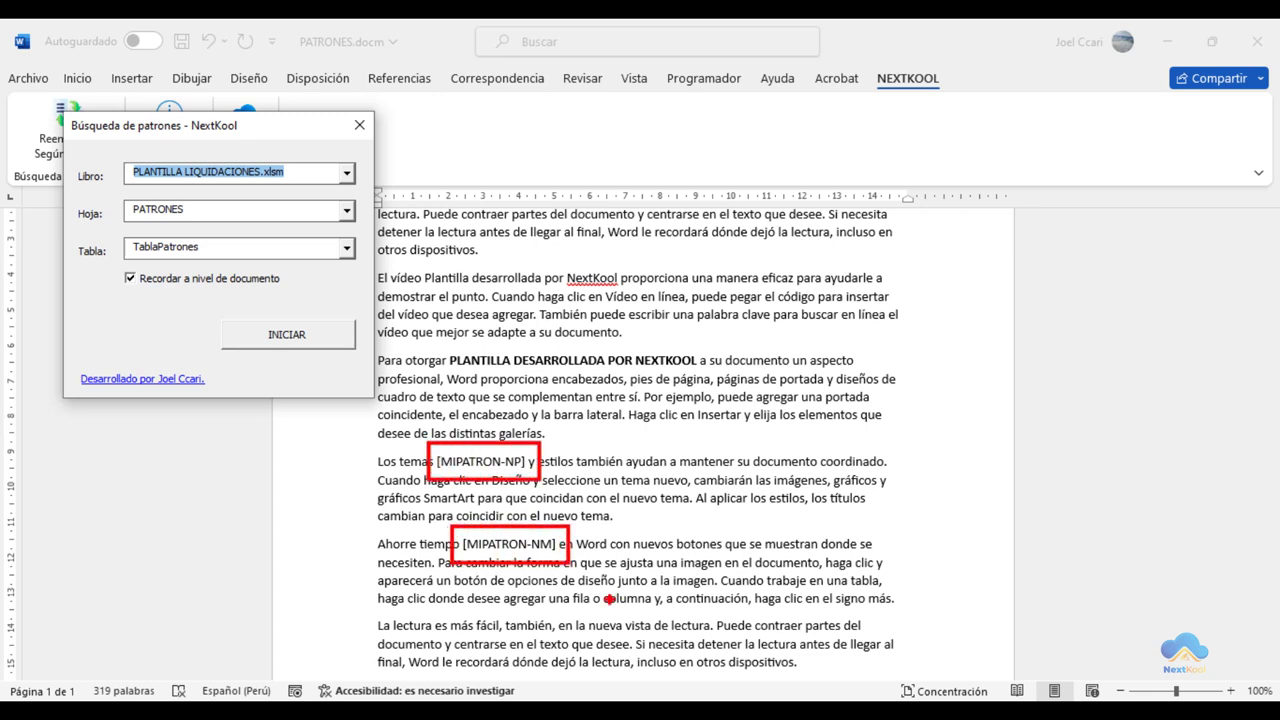
pyautogui.click(307, 335)
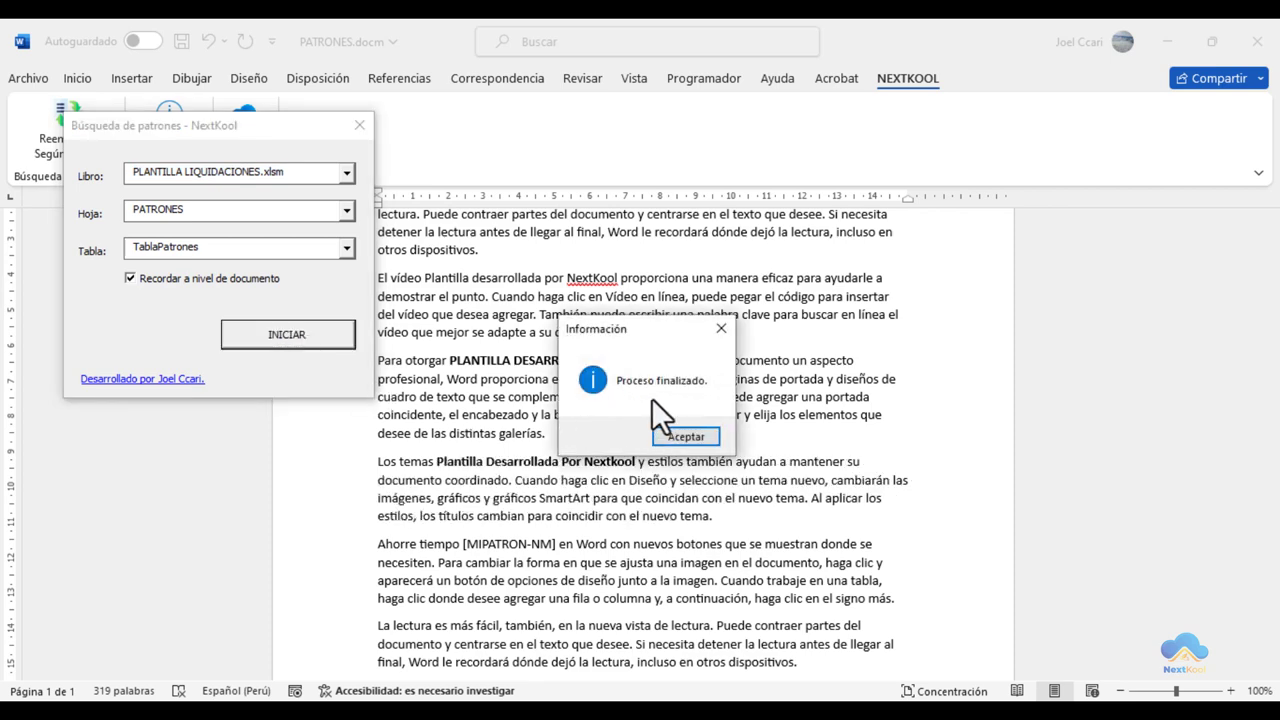
pyautogui.click(683, 437)
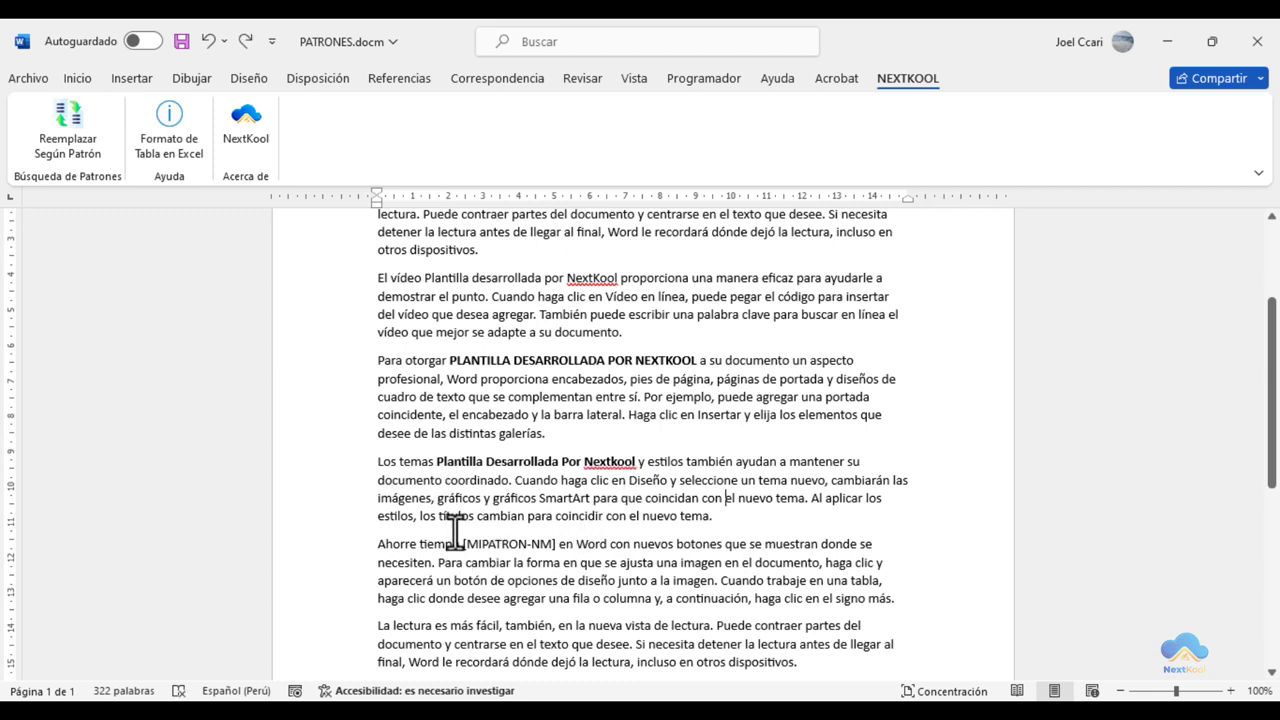
pyautogui.moveTo(455, 529); pyautogui.dragTo(561, 557)
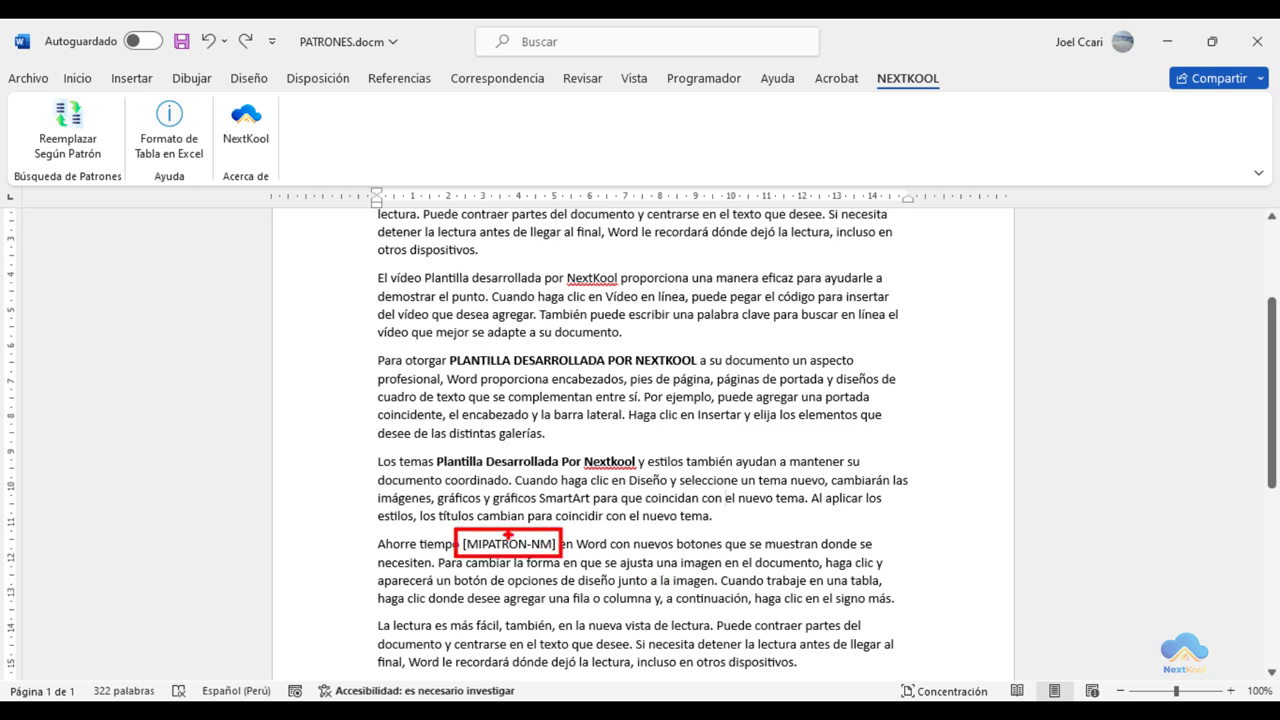
pyautogui.press('Escape')
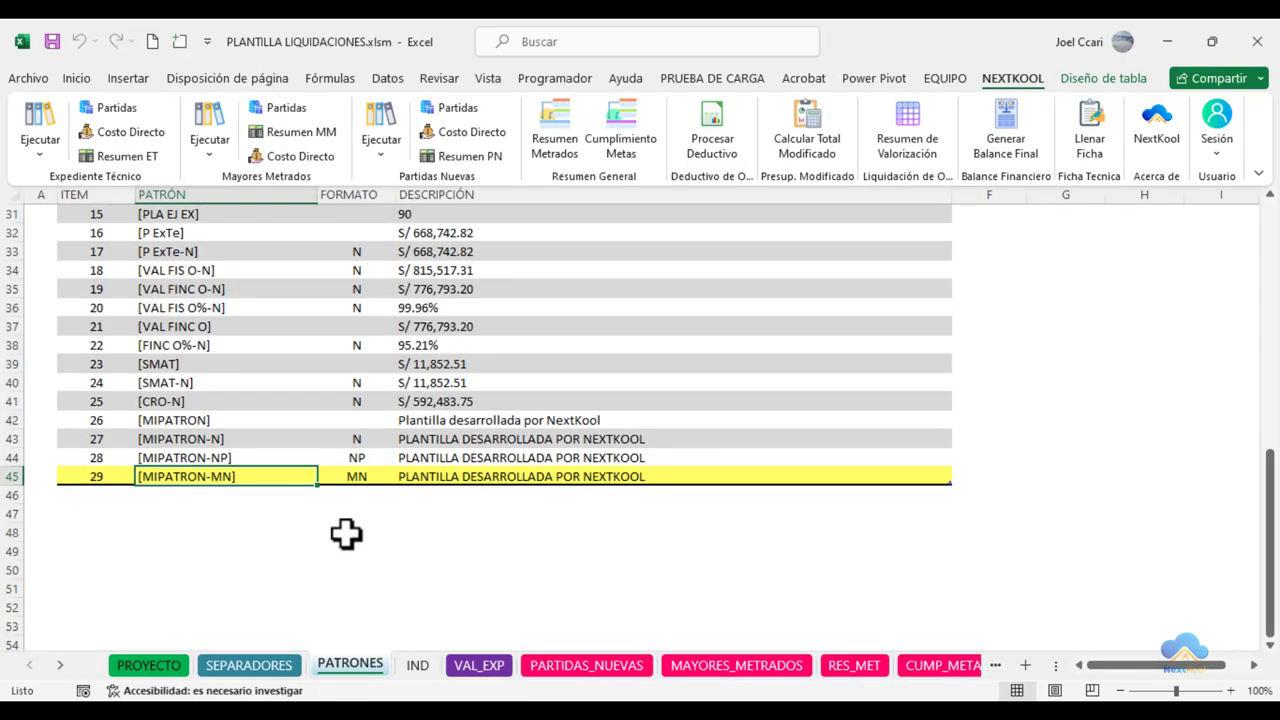
# - Inspect the row 29 pattern [MIPATRON-MN] and its MN format code in Excel
pyautogui.click(346, 533)
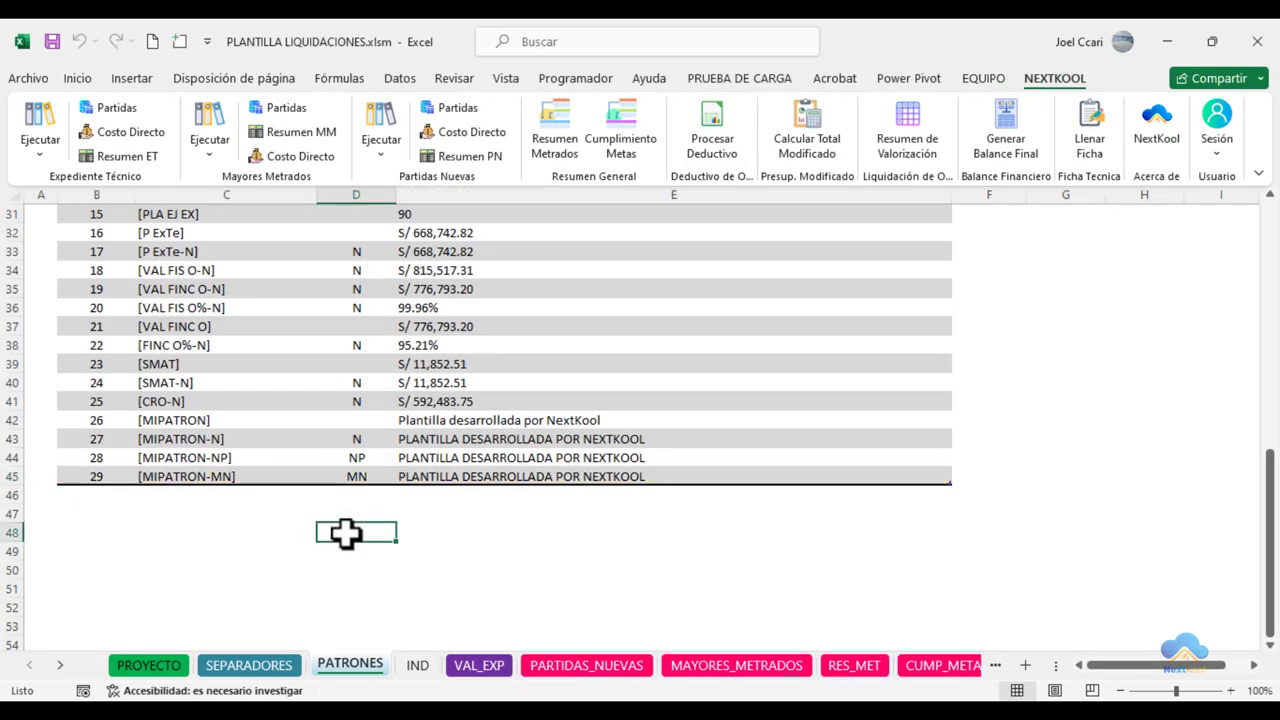
pyautogui.moveTo(120, 453); pyautogui.dragTo(248, 500)
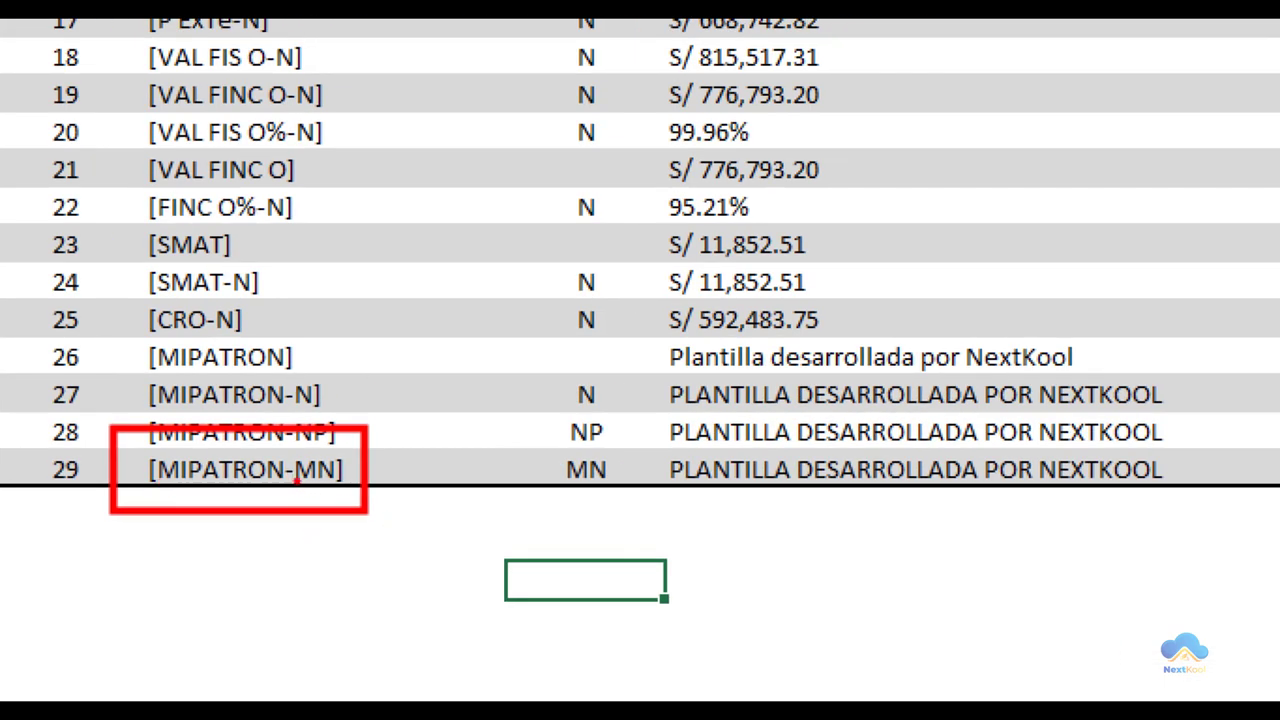
pyautogui.moveTo(290, 478); pyautogui.dragTo(364, 478)
pyautogui.moveTo(552, 444); pyautogui.dragTo(627, 494)
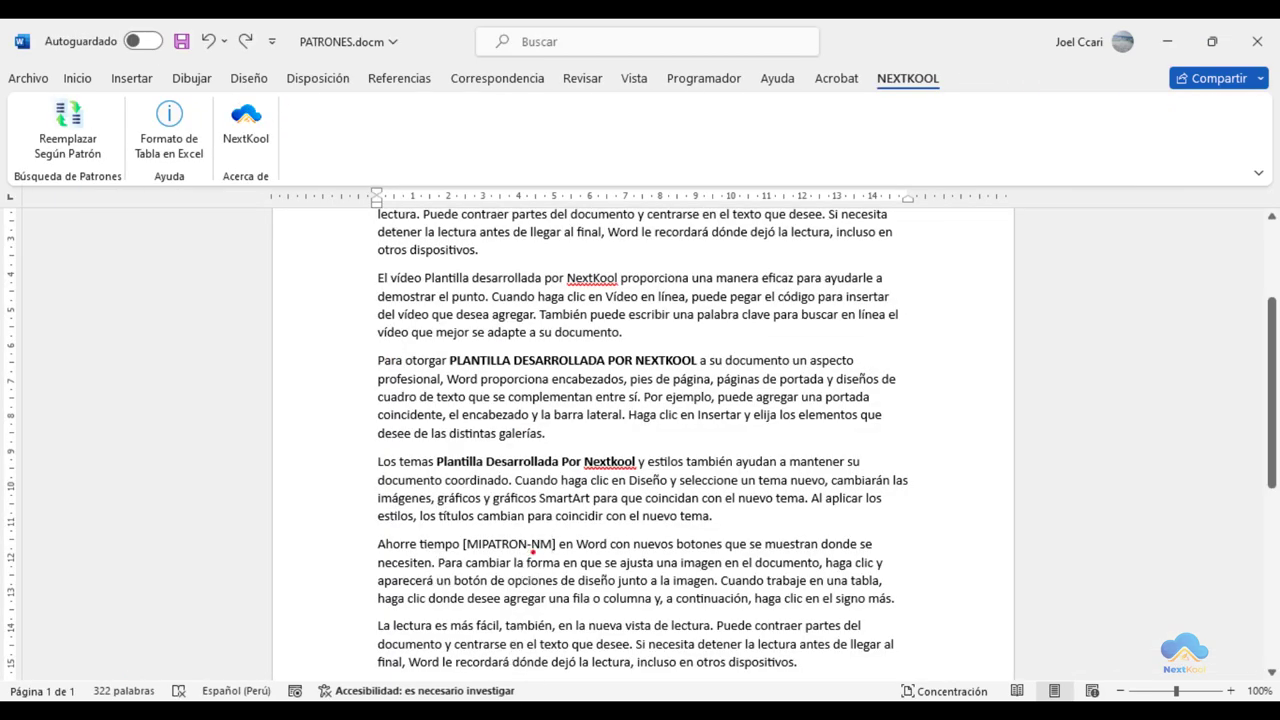
# - Correct the "Ahorre tiempo" placeholder from [MIPATRON-NM] to [MIPATRON-MN]
pyautogui.moveTo(455, 526); pyautogui.dragTo(566, 562)
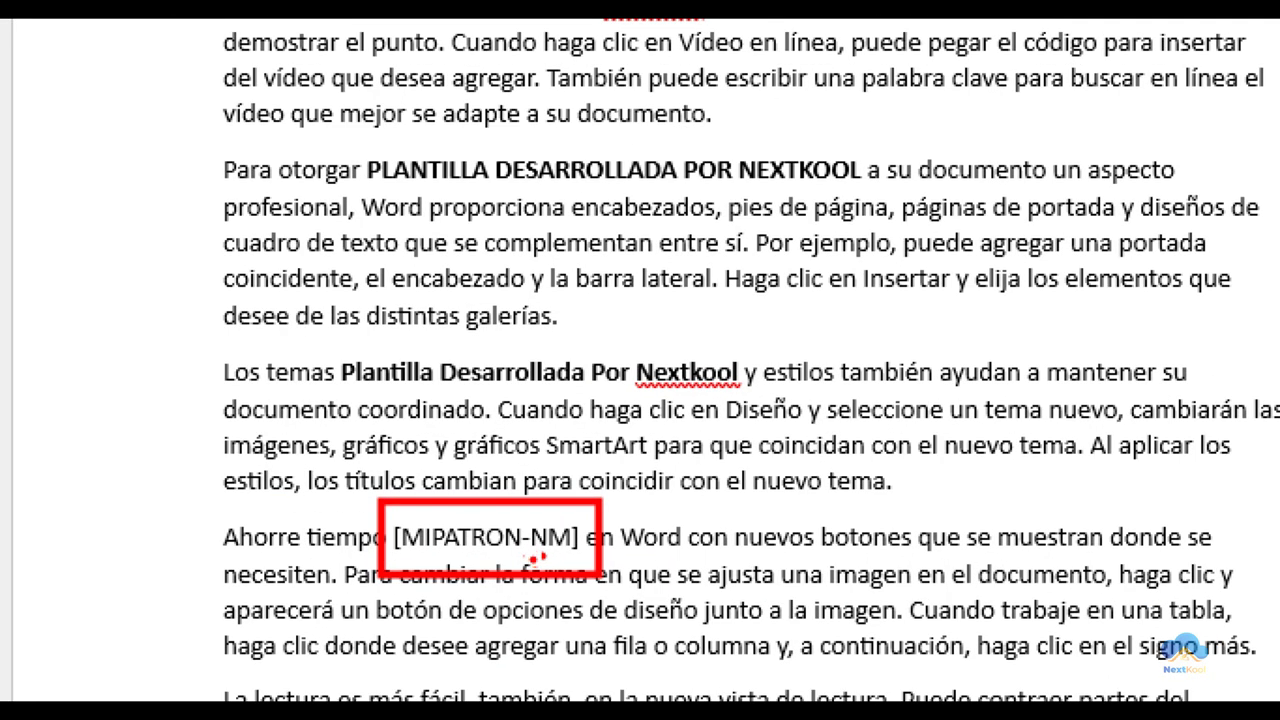
pyautogui.moveTo(521, 553); pyautogui.dragTo(600, 547)
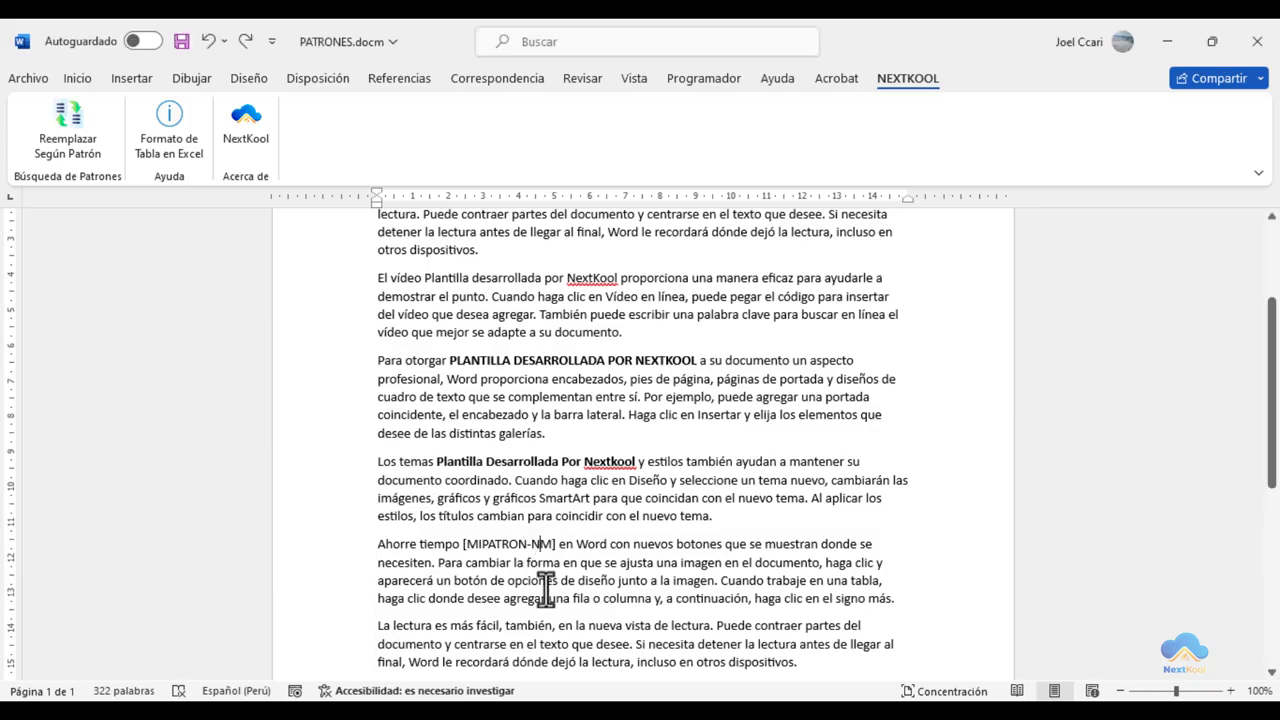
pyautogui.press('BackSpace')
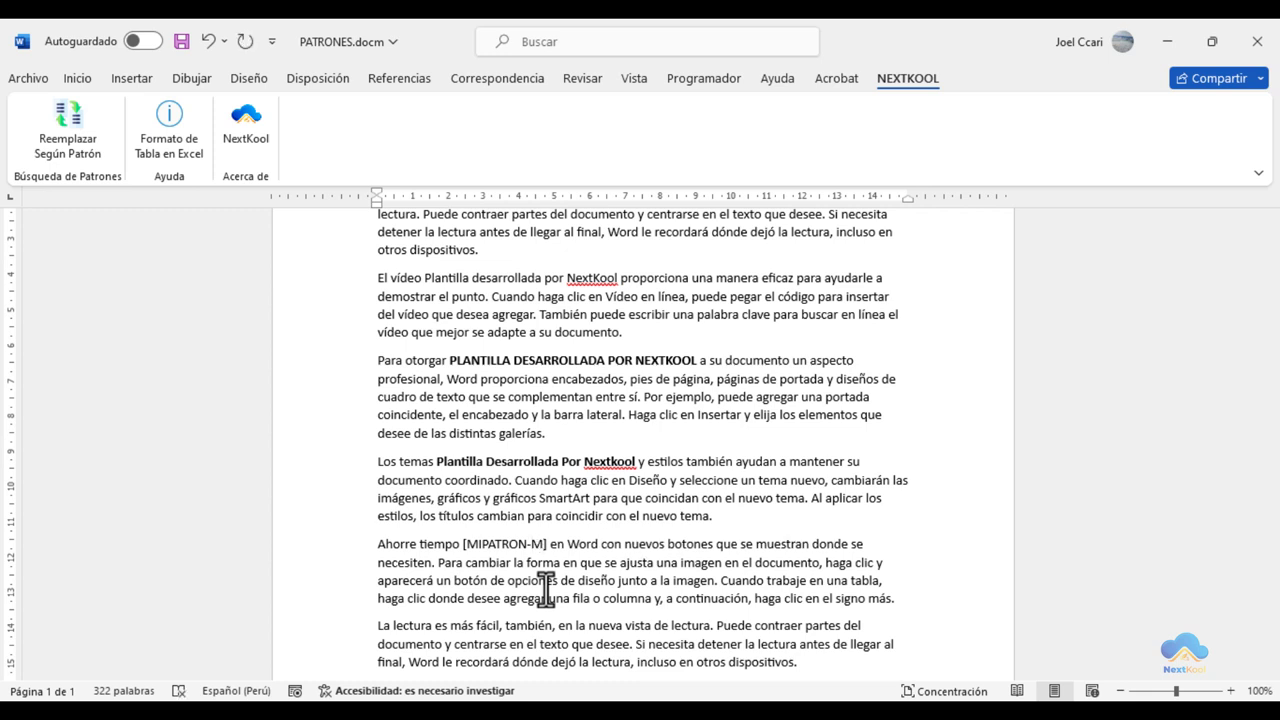
pyautogui.write('N')
pyautogui.click(557, 584)
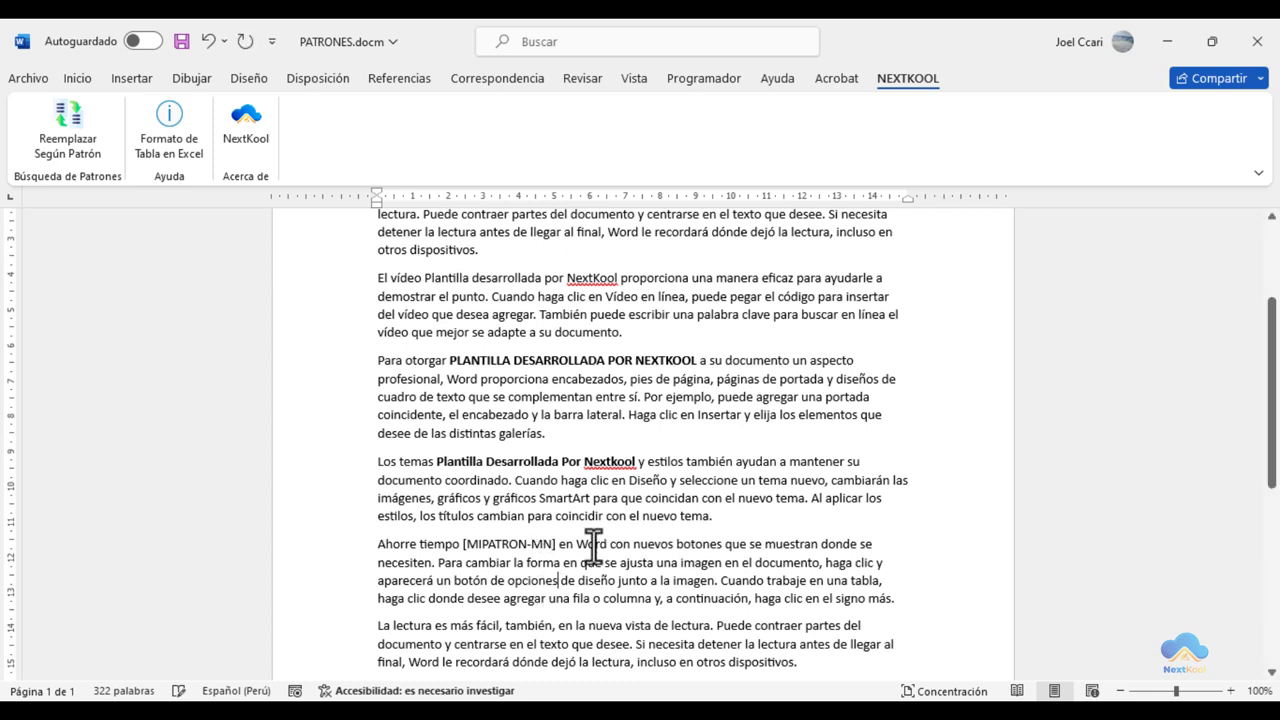
# - Replace [MIPATRON-MN] with bold "plantilla desarrollada por nextkool", then return to the Excel workbook
pyautogui.click(74, 127)
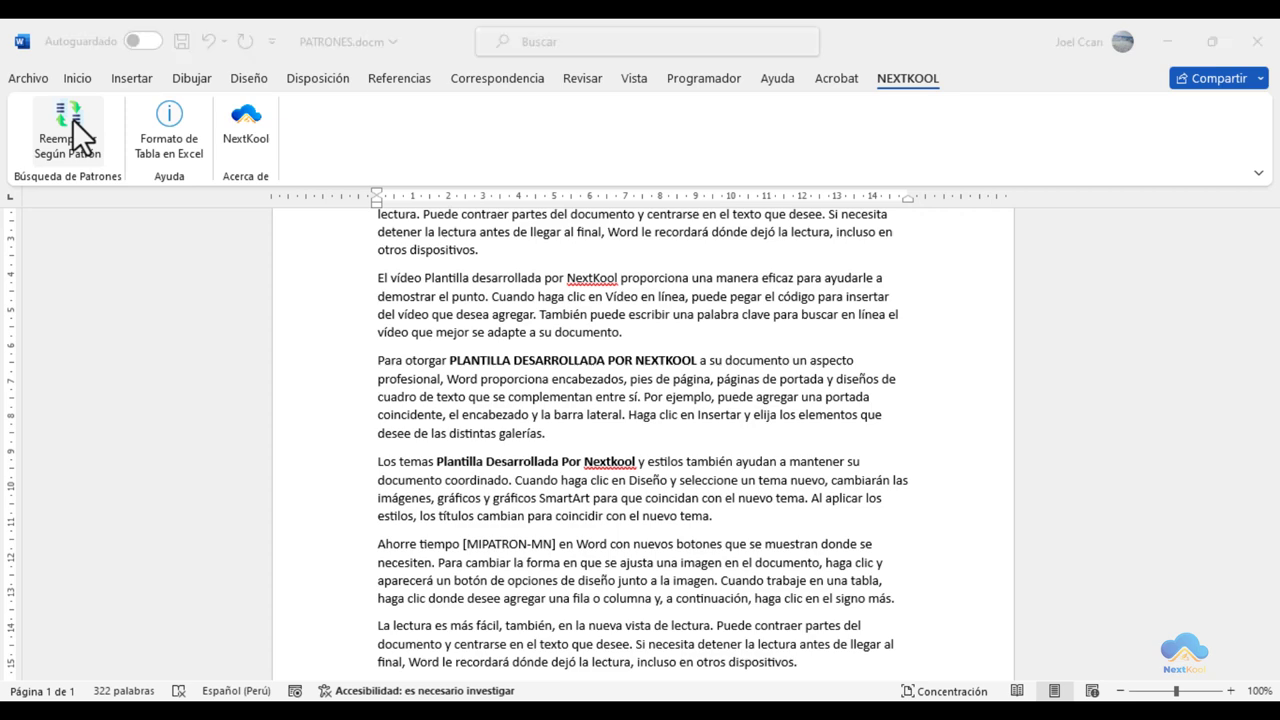
pyautogui.moveTo(621, 238); pyautogui.dragTo(349, 182)
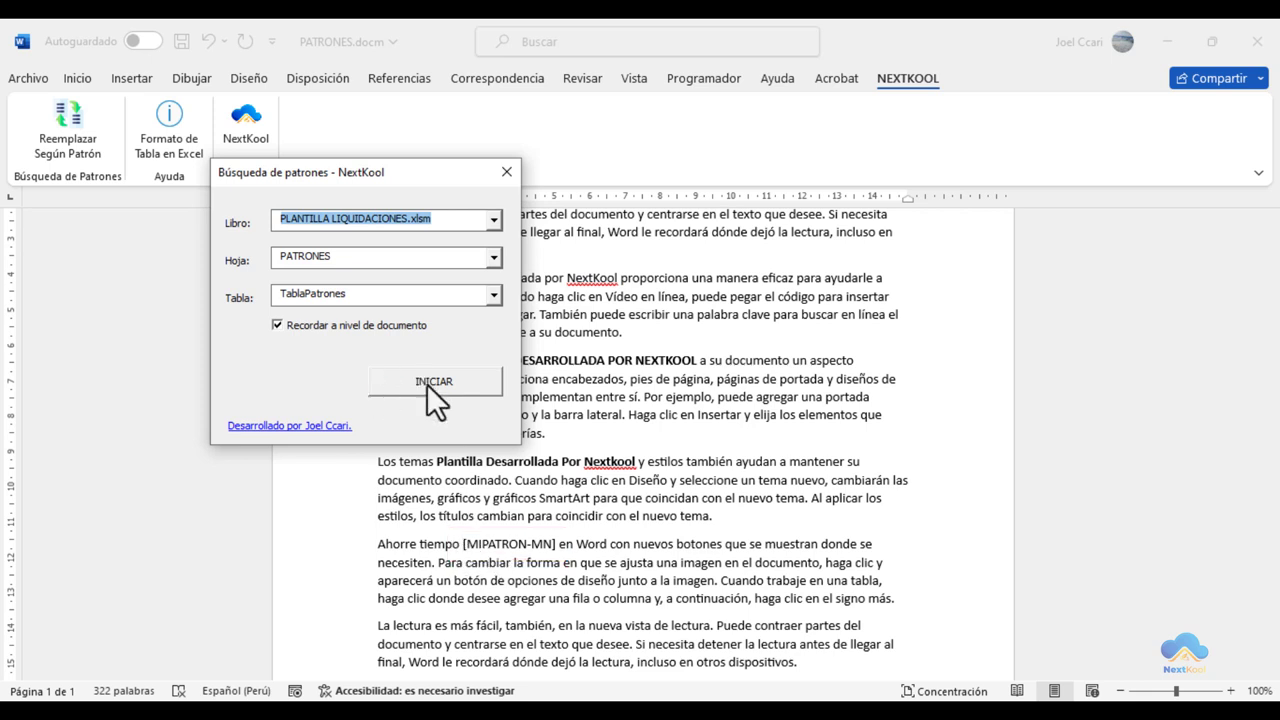
pyautogui.click(427, 384)
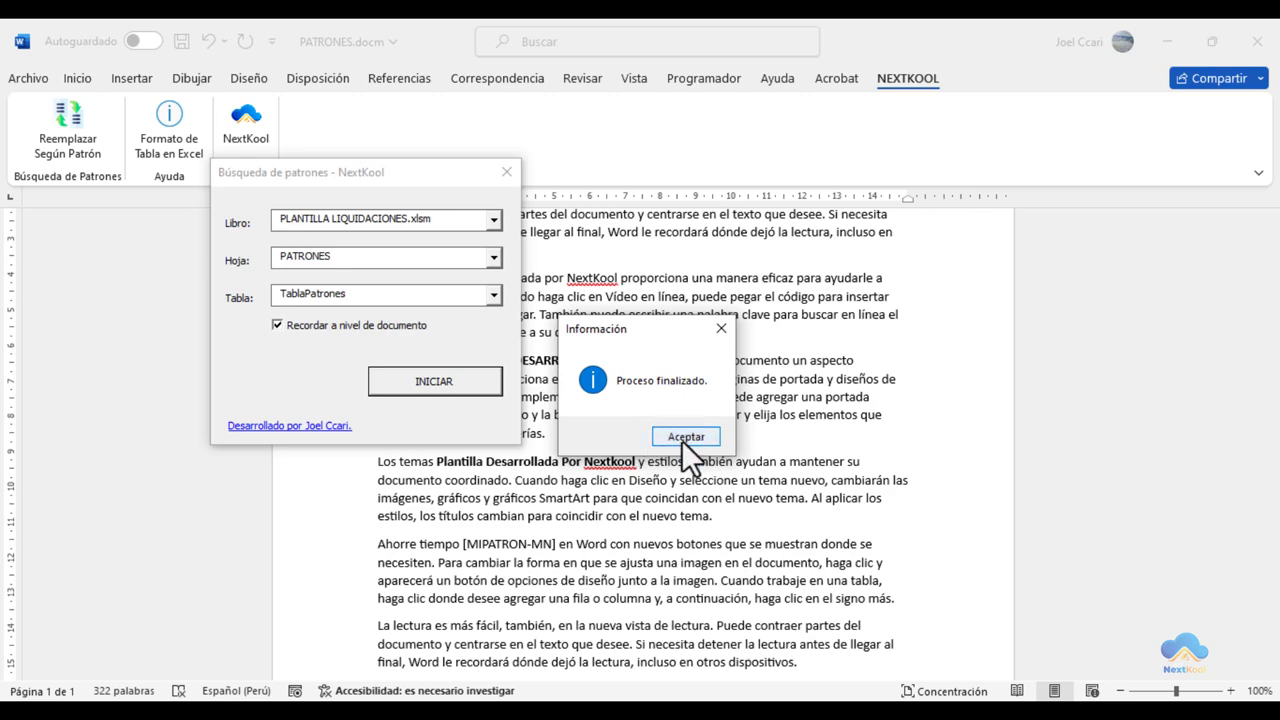
pyautogui.click(684, 437)
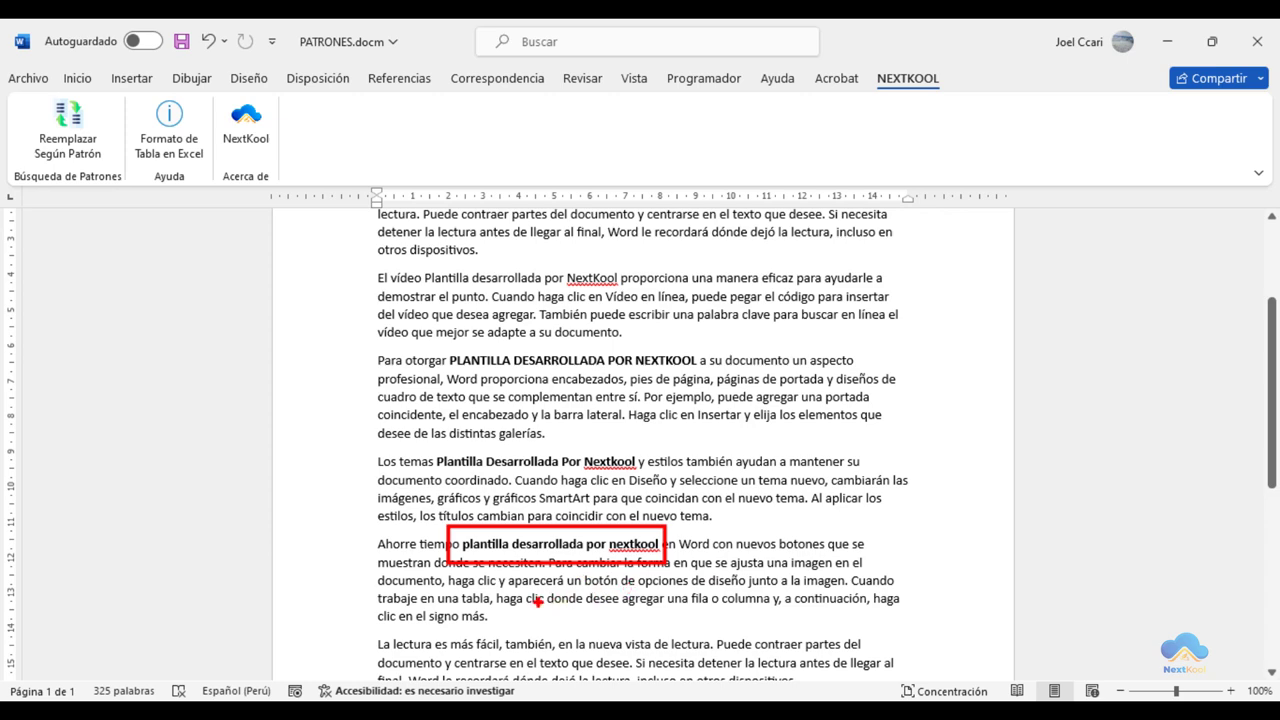
pyautogui.click(483, 705)
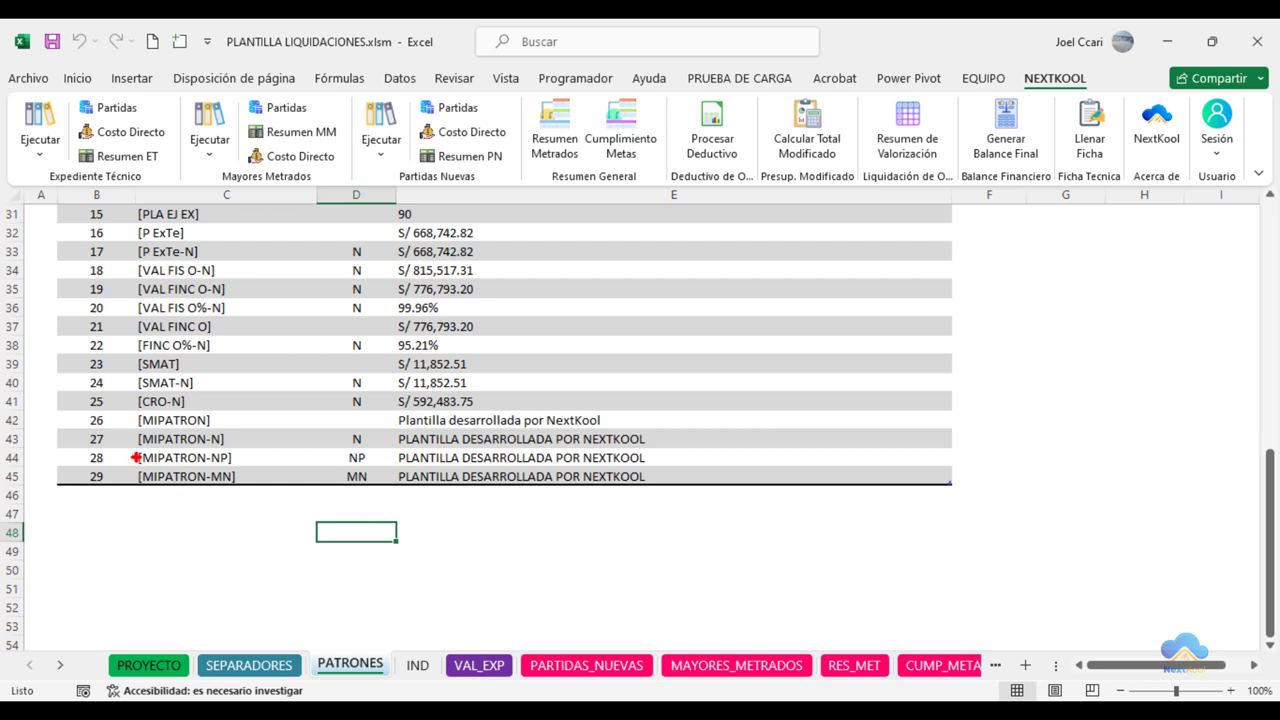
pyautogui.moveTo(121, 413); pyautogui.dragTo(667, 499)
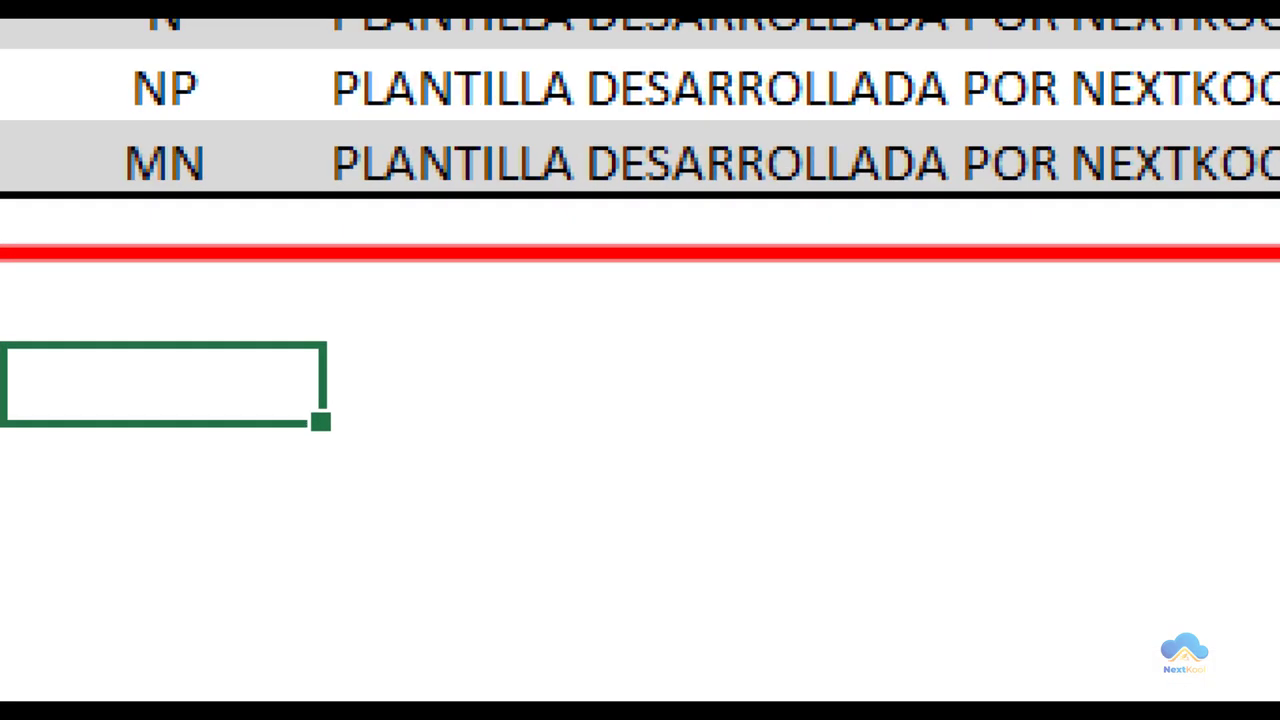
pyautogui.scroll(-3, 203, 544)
pyautogui.scroll(5, 203, 544)
pyautogui.scroll(5, 400, 486)
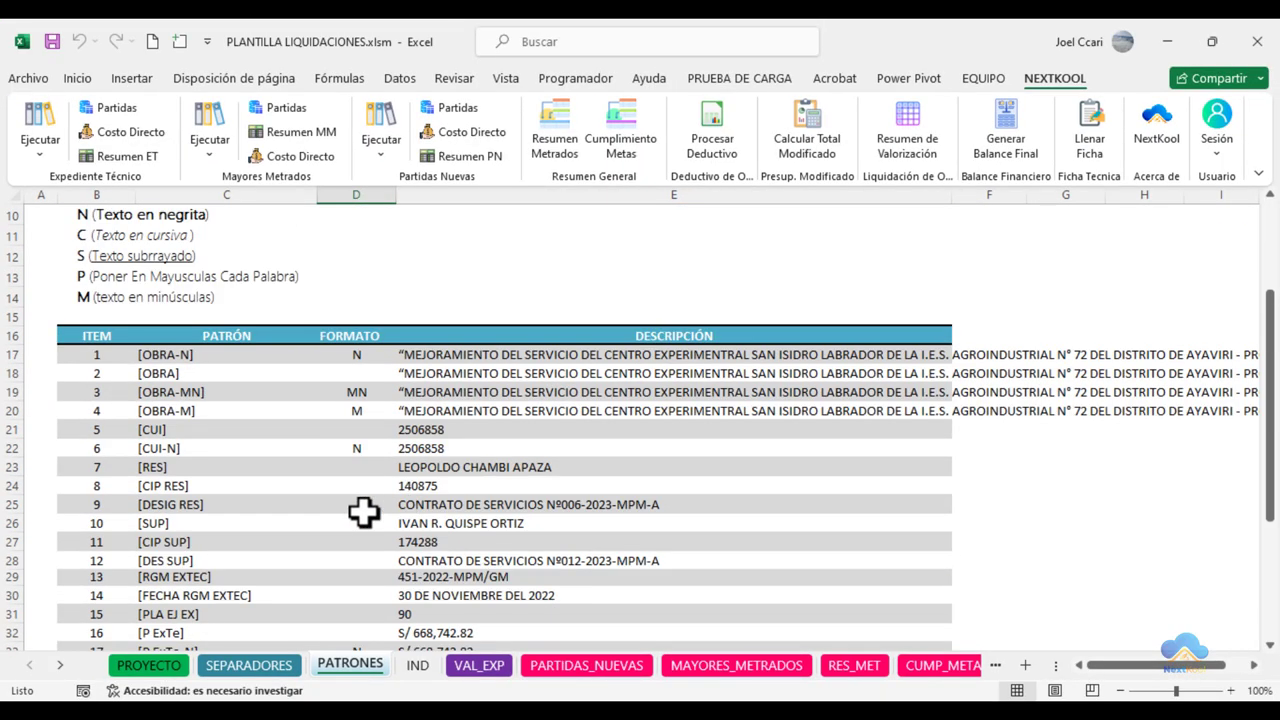
pyautogui.scroll(1, 363, 514)
pyautogui.scroll(1, 331, 526)
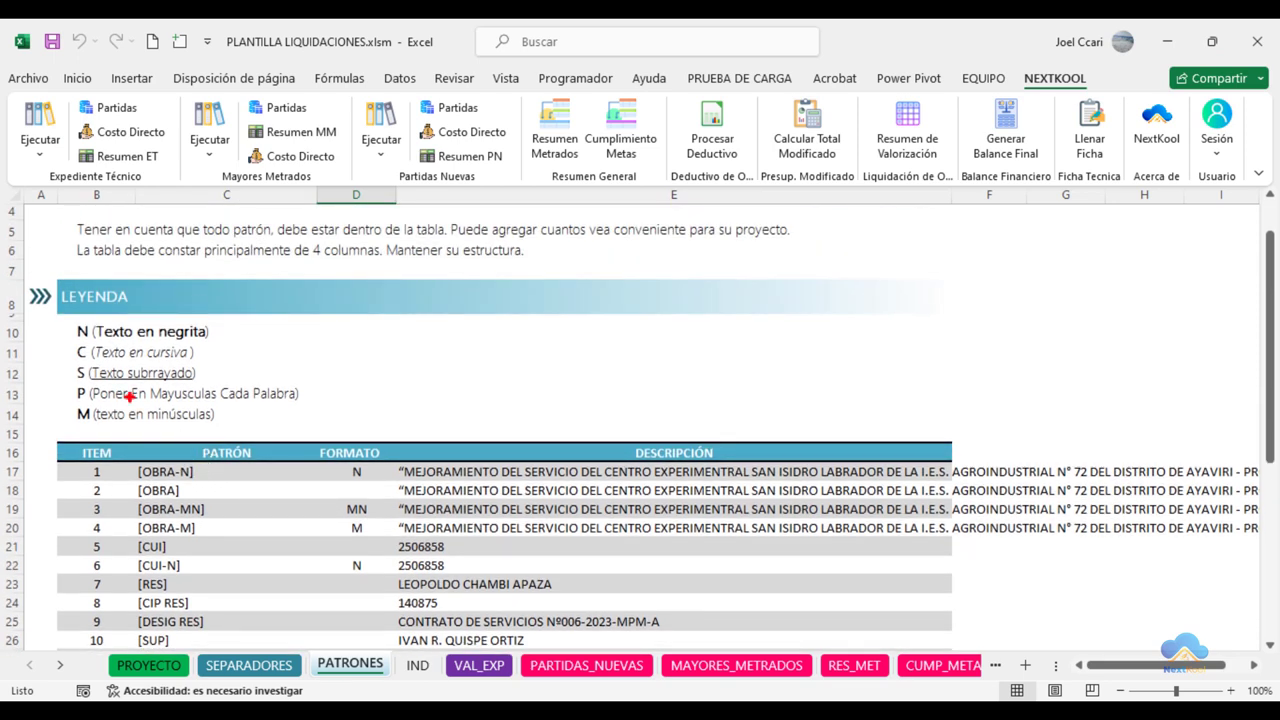
pyautogui.moveTo(62, 316); pyautogui.dragTo(62, 343)
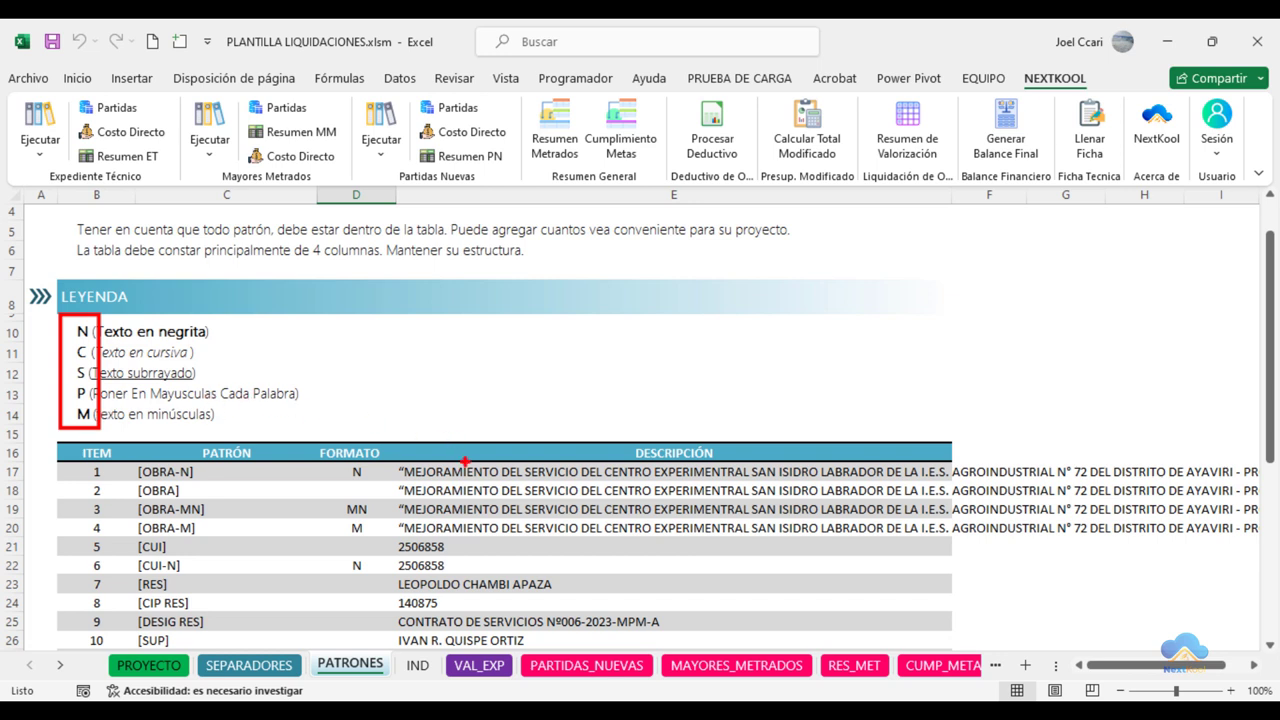
pyautogui.moveTo(380, 460); pyautogui.dragTo(984, 540)
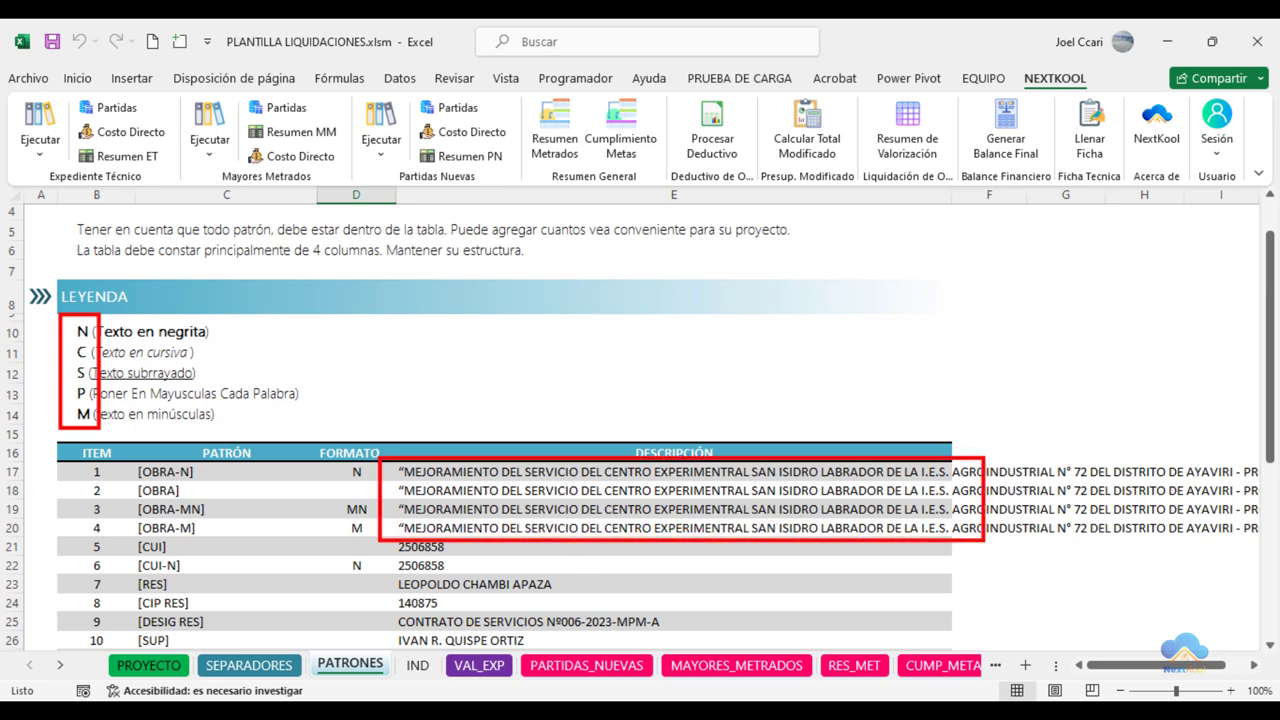
pyautogui.press('Escape')
pyautogui.scroll(-4, 415, 470)
pyautogui.scroll(-1, 415, 470)
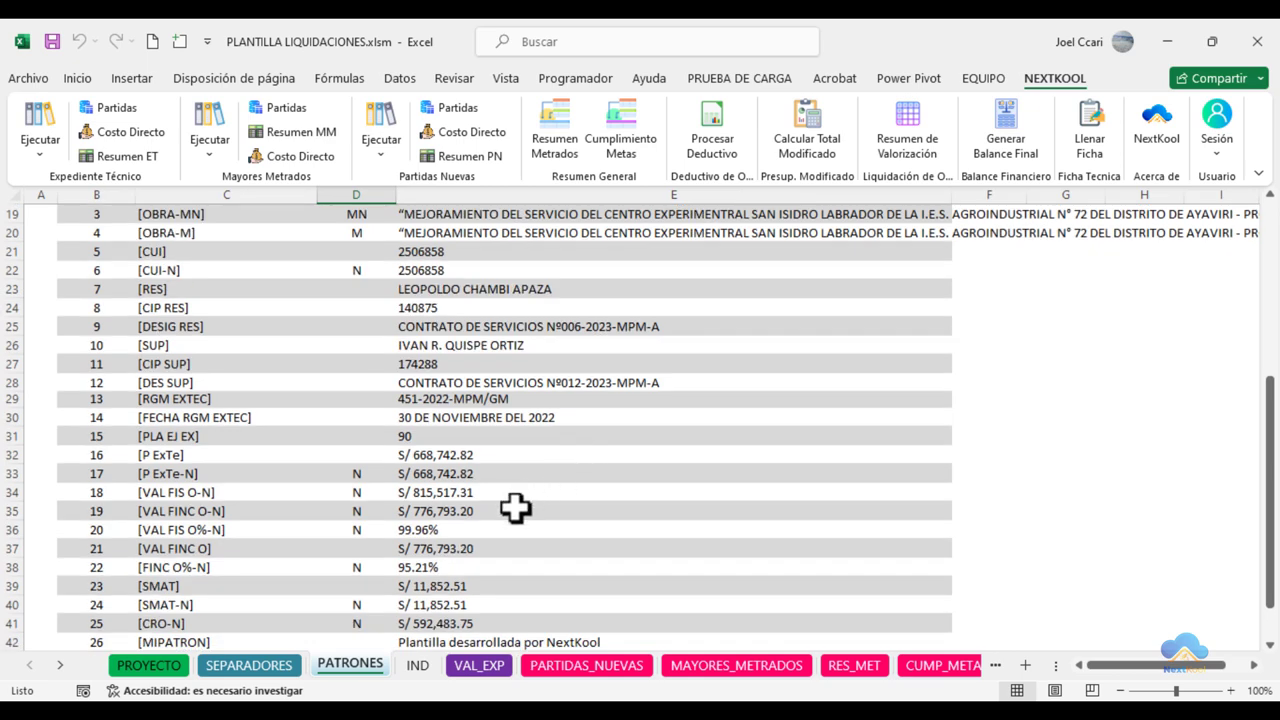
pyautogui.click(514, 508)
pyautogui.scroll(-1, 514, 508)
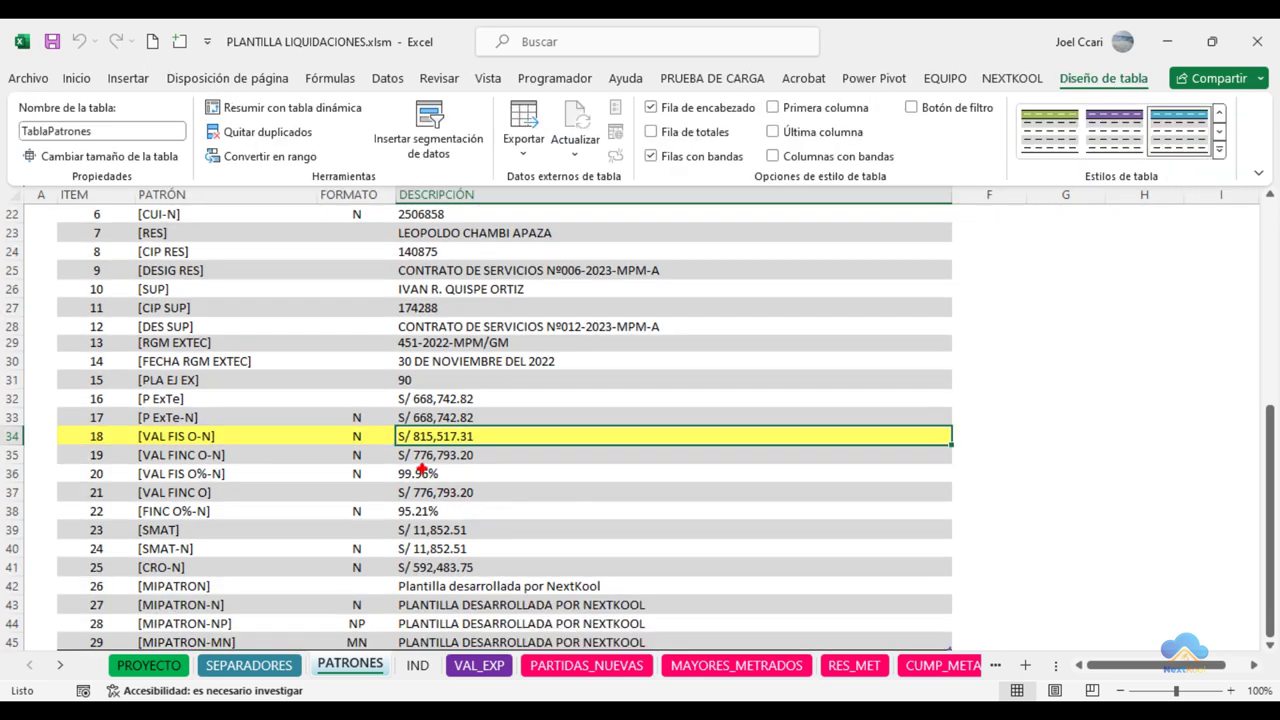
pyautogui.moveTo(379, 421); pyautogui.dragTo(485, 451)
pyautogui.click(84, 76)
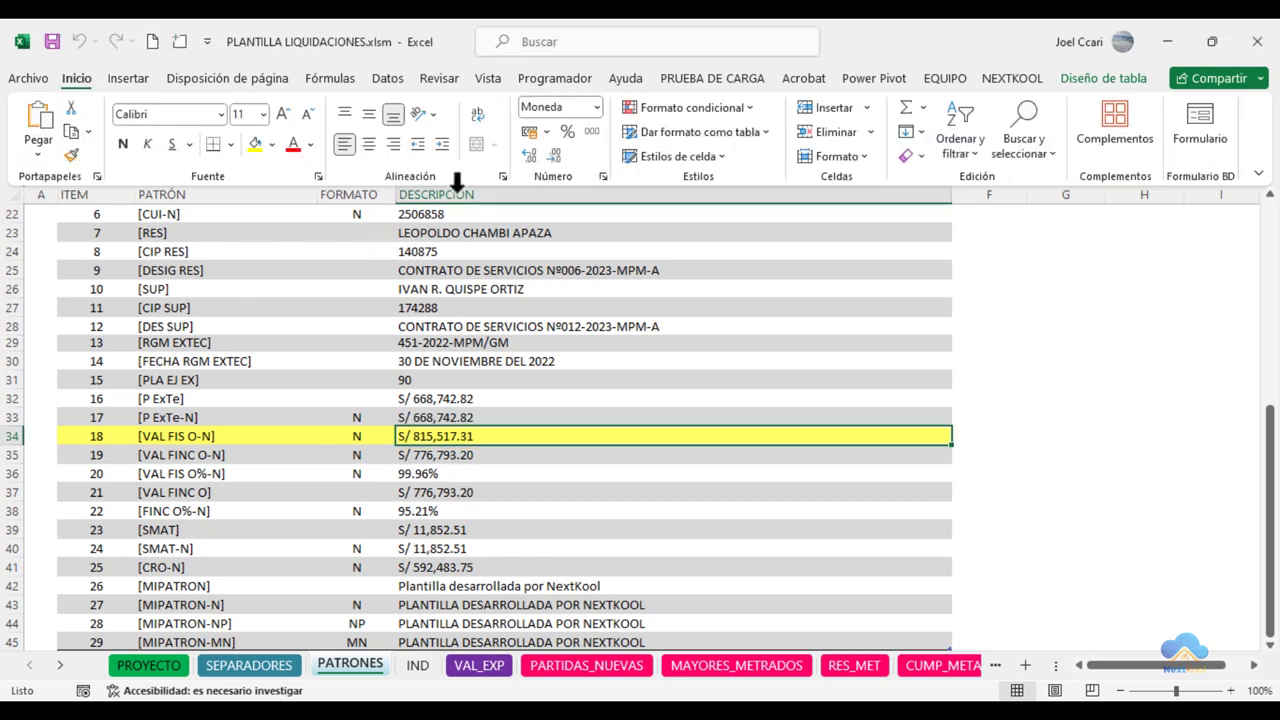
pyautogui.moveTo(502, 87); pyautogui.dragTo(610, 127)
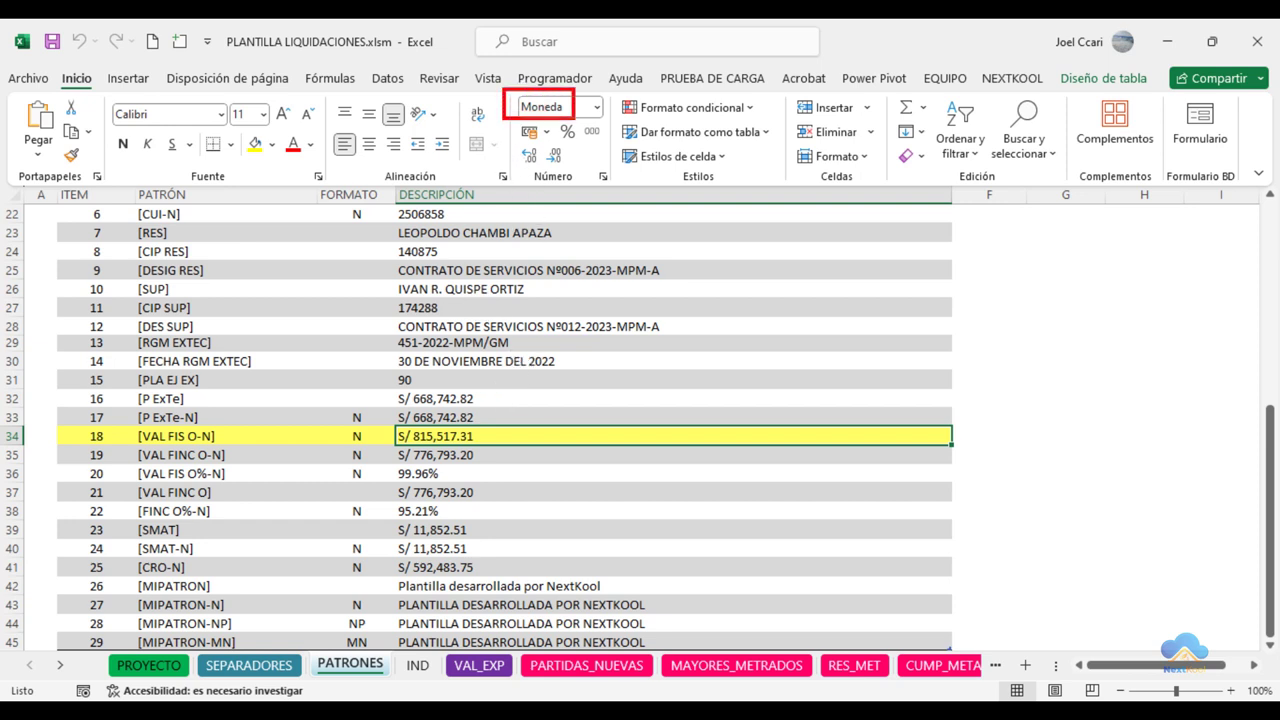
pyautogui.moveTo(386, 416); pyautogui.dragTo(481, 455)
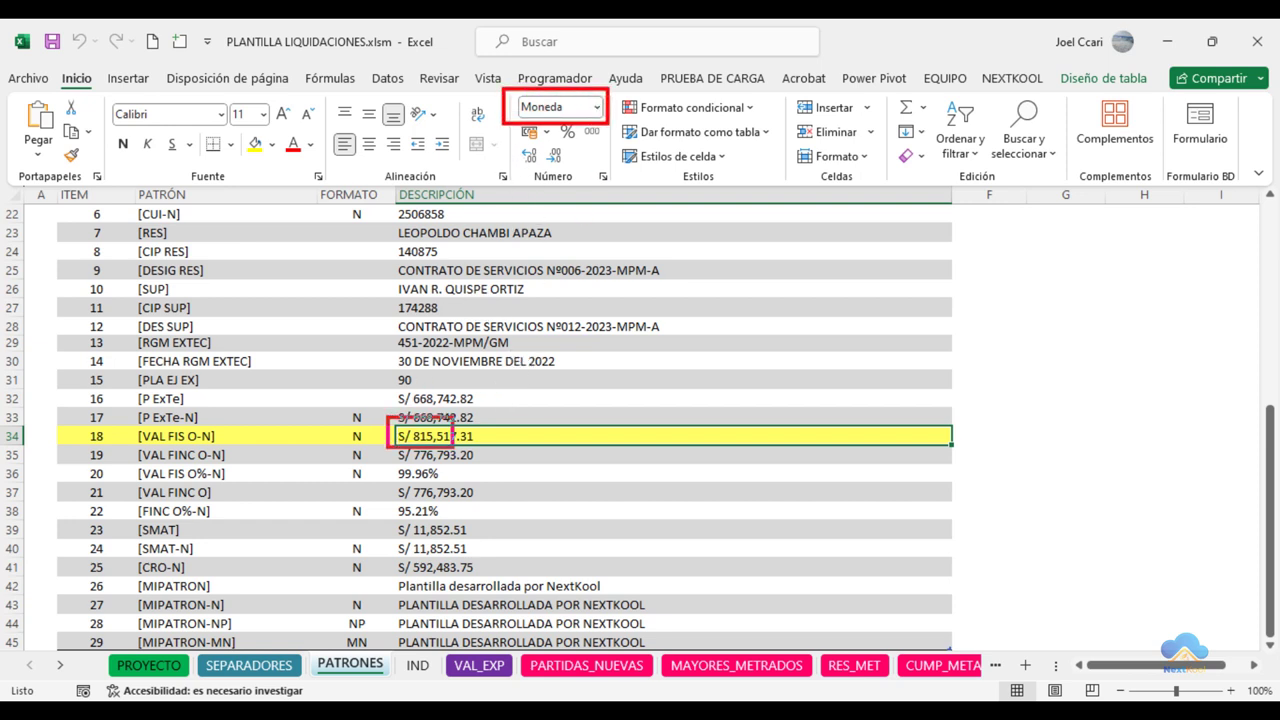
pyautogui.moveTo(472, 403); pyautogui.dragTo(545, 123)
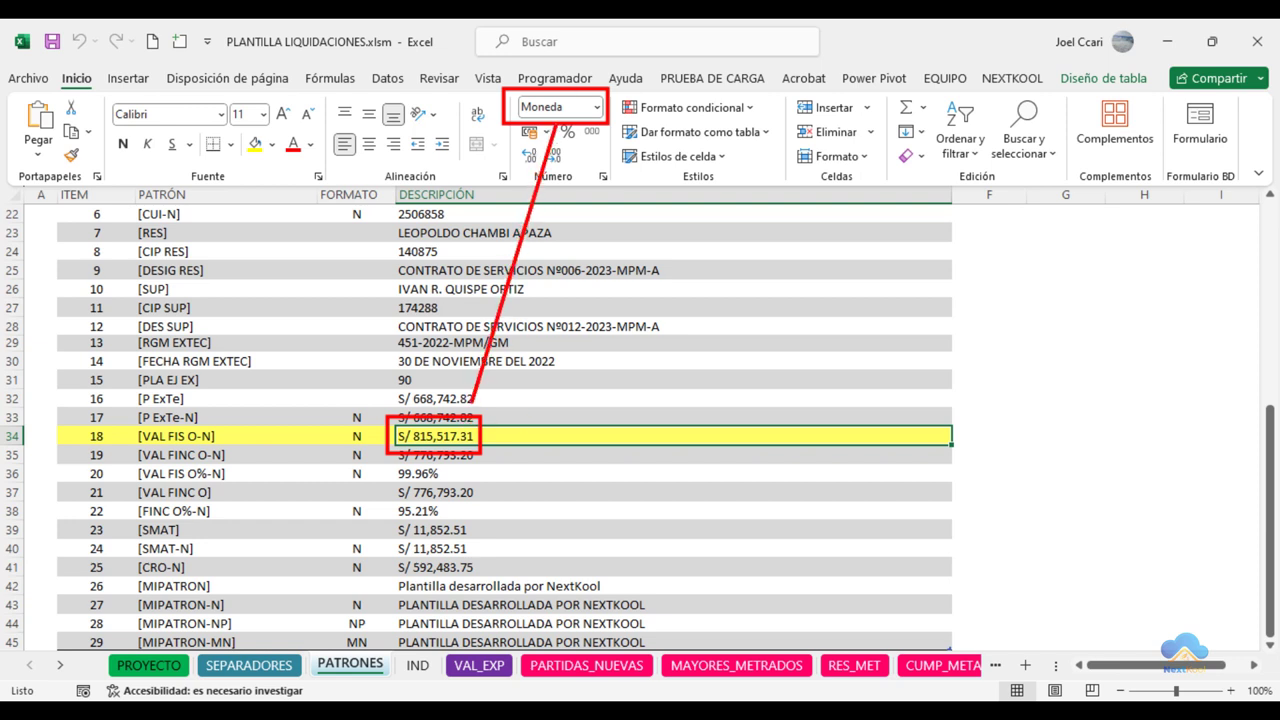
pyautogui.press('Escape')
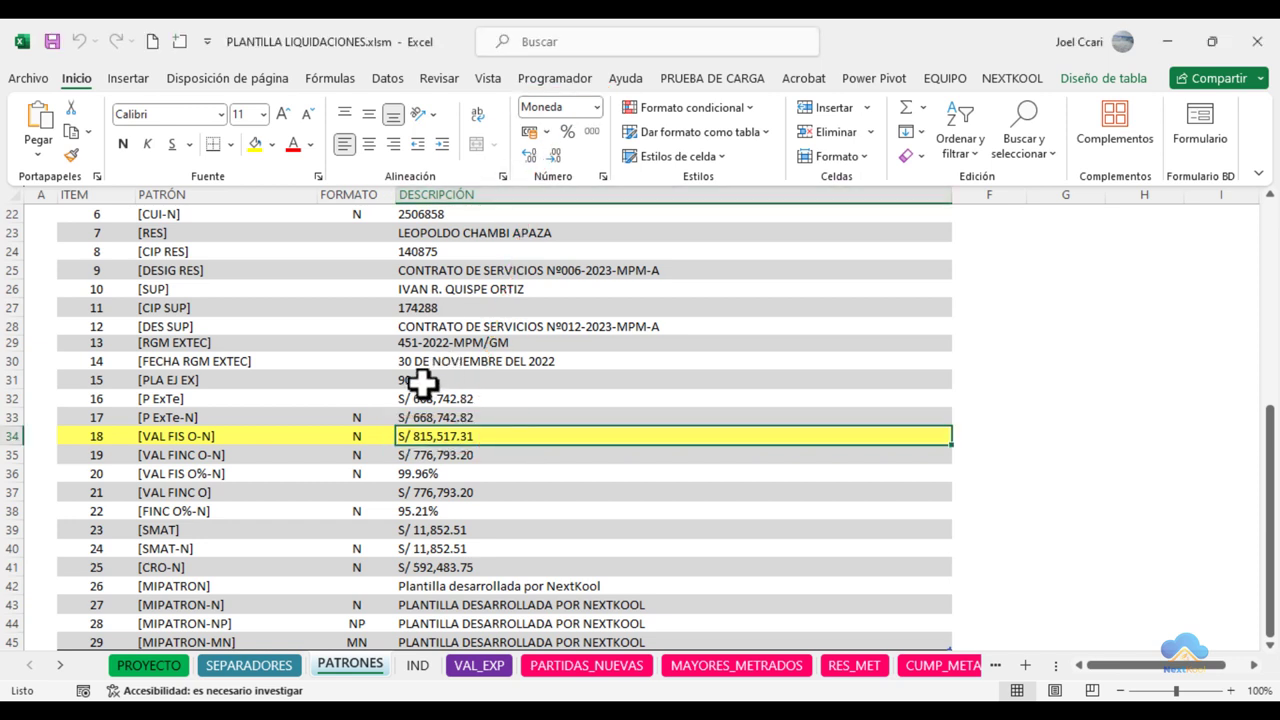
pyautogui.click(440, 363)
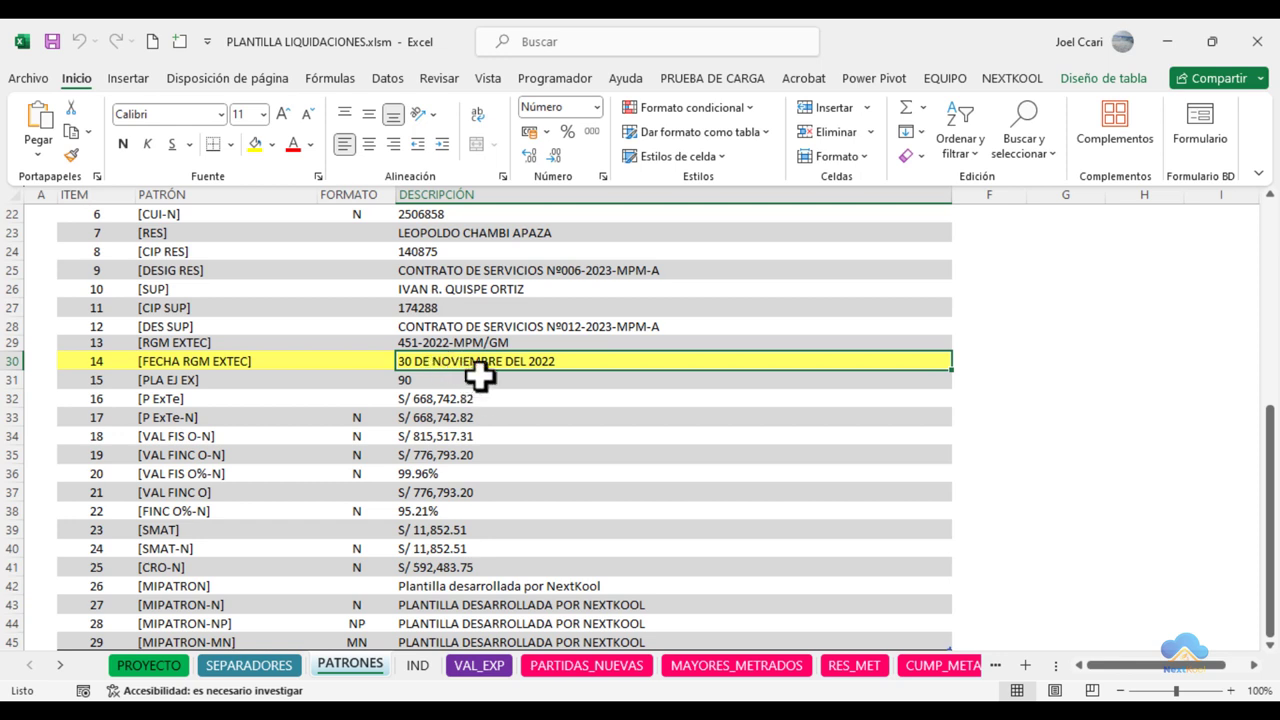
pyautogui.click(436, 326)
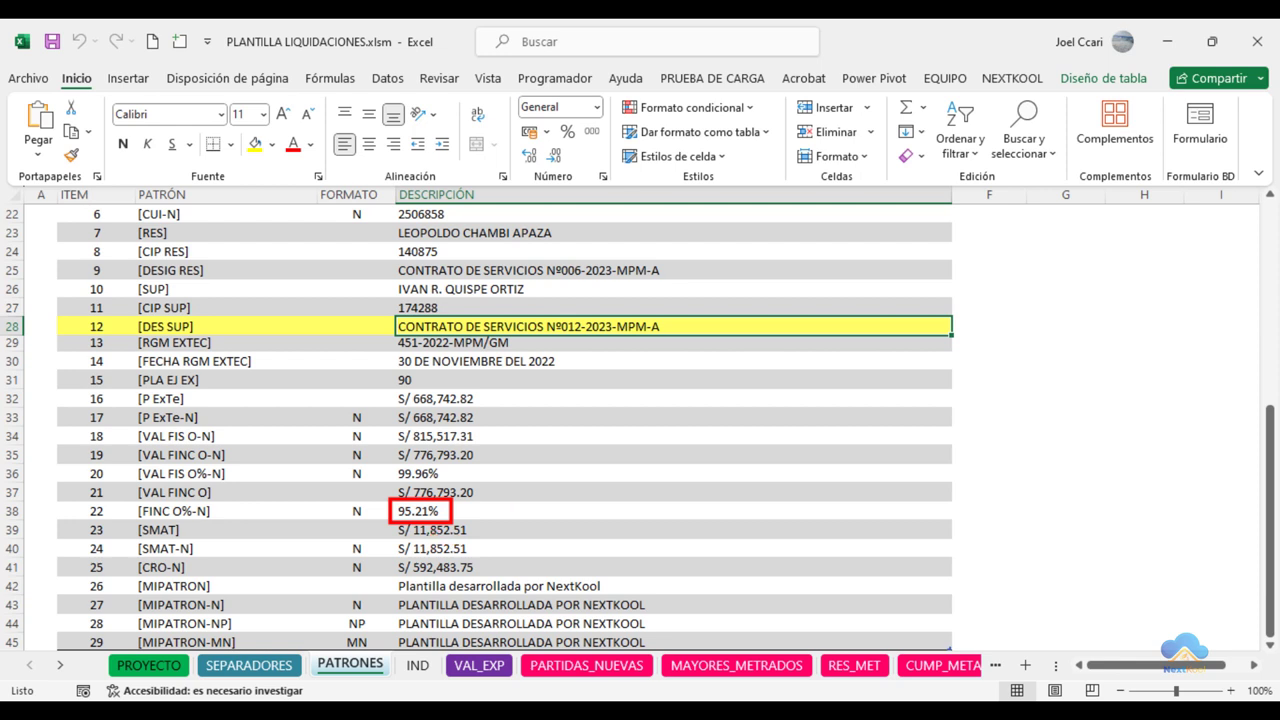
pyautogui.click(430, 510)
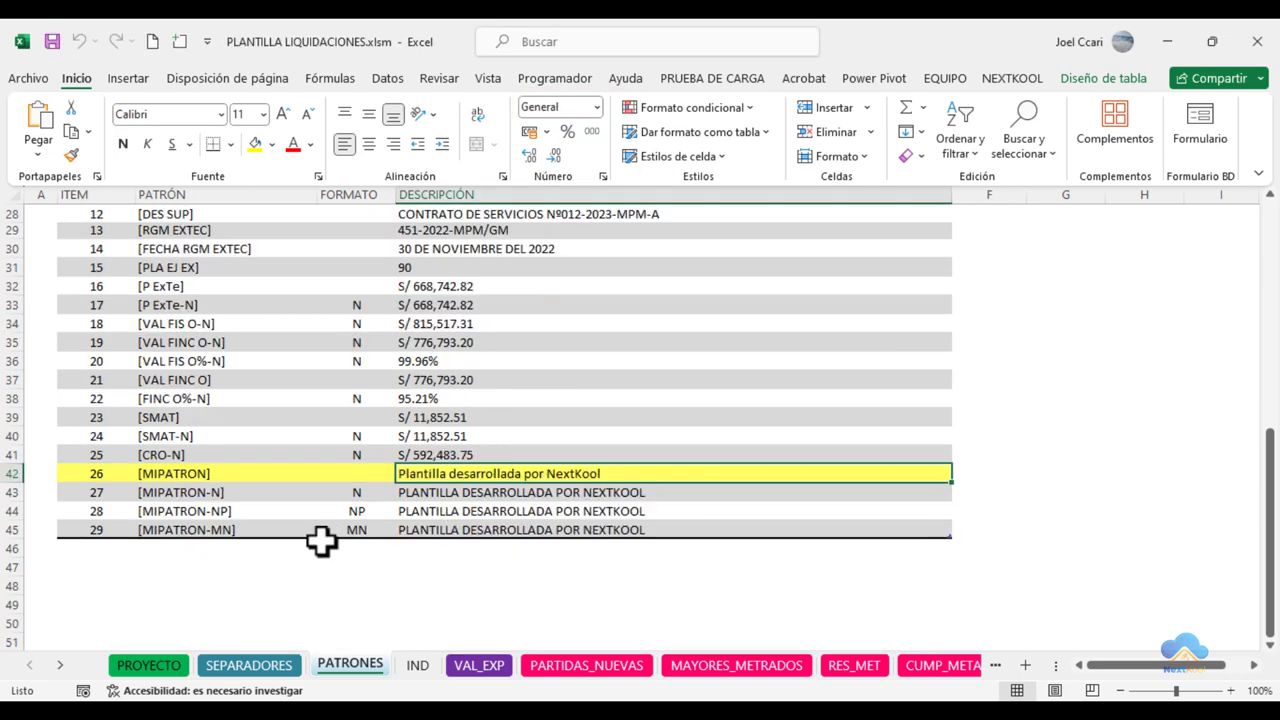
# - Enter pattern [MIPATRON-D] with format D in the new row below the table
pyautogui.click(178, 546)
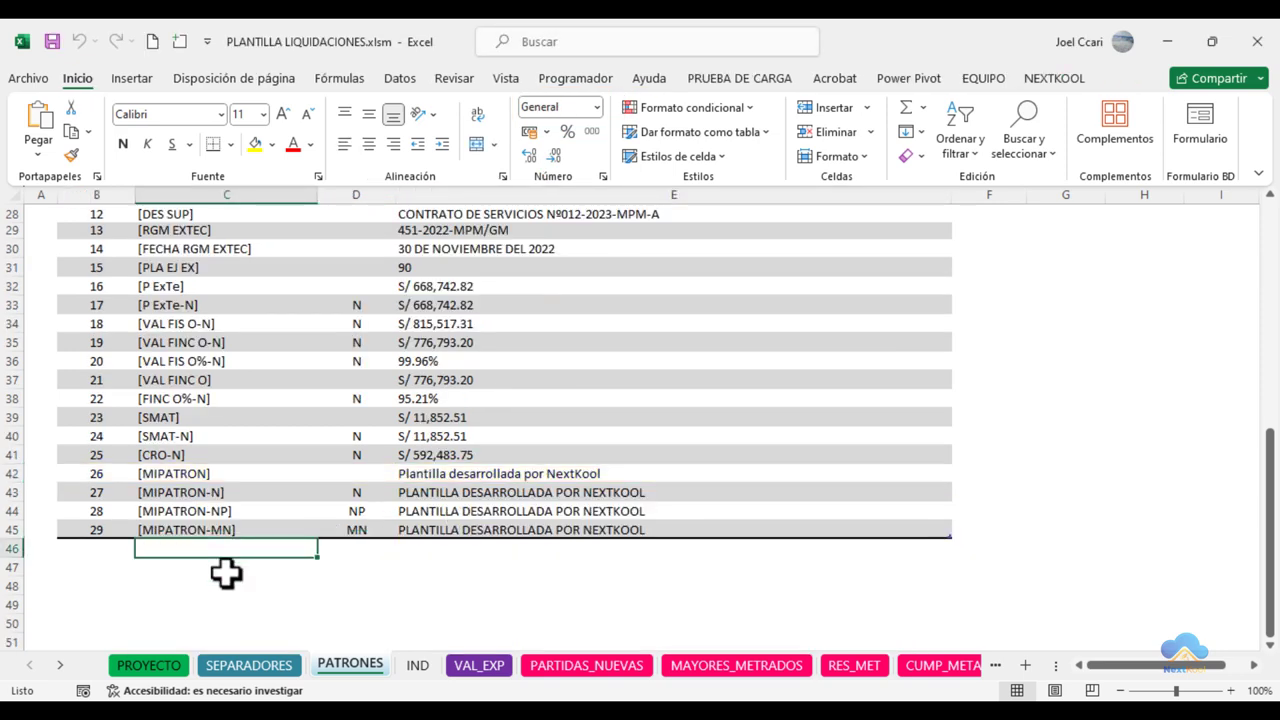
pyautogui.write('[MIPATRON-D')
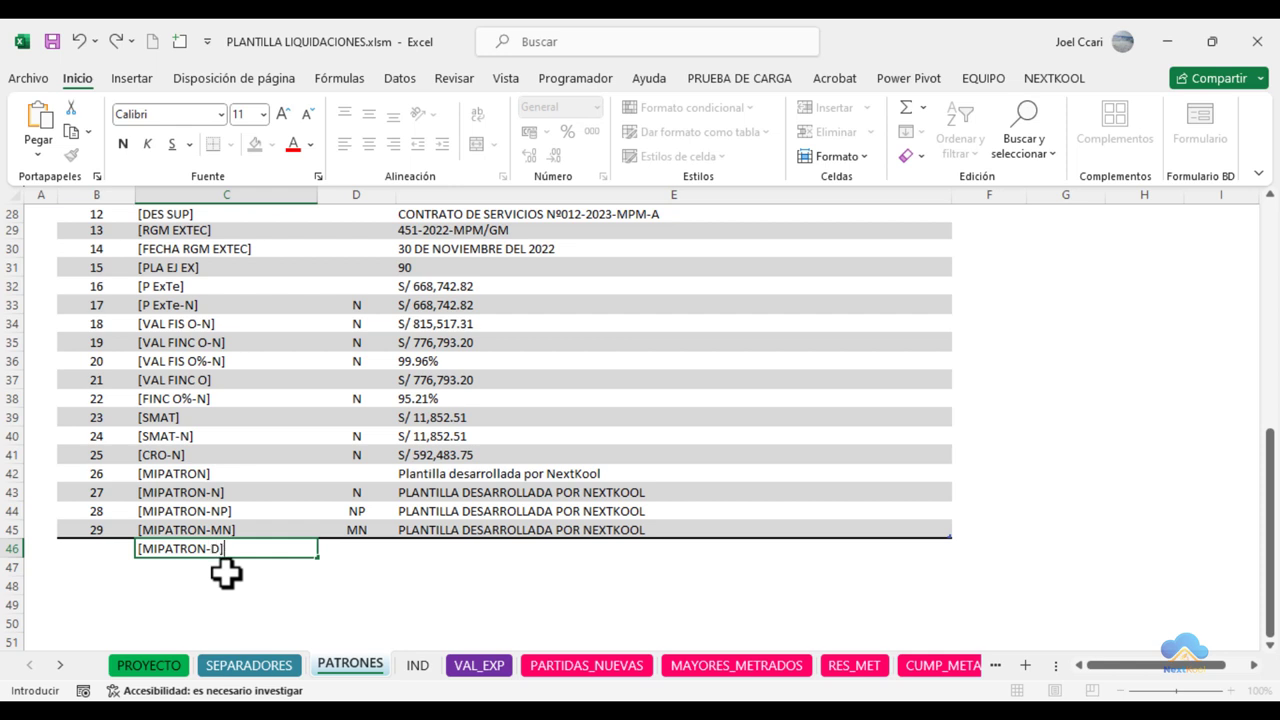
pyautogui.press('Return')
pyautogui.click(360, 547)
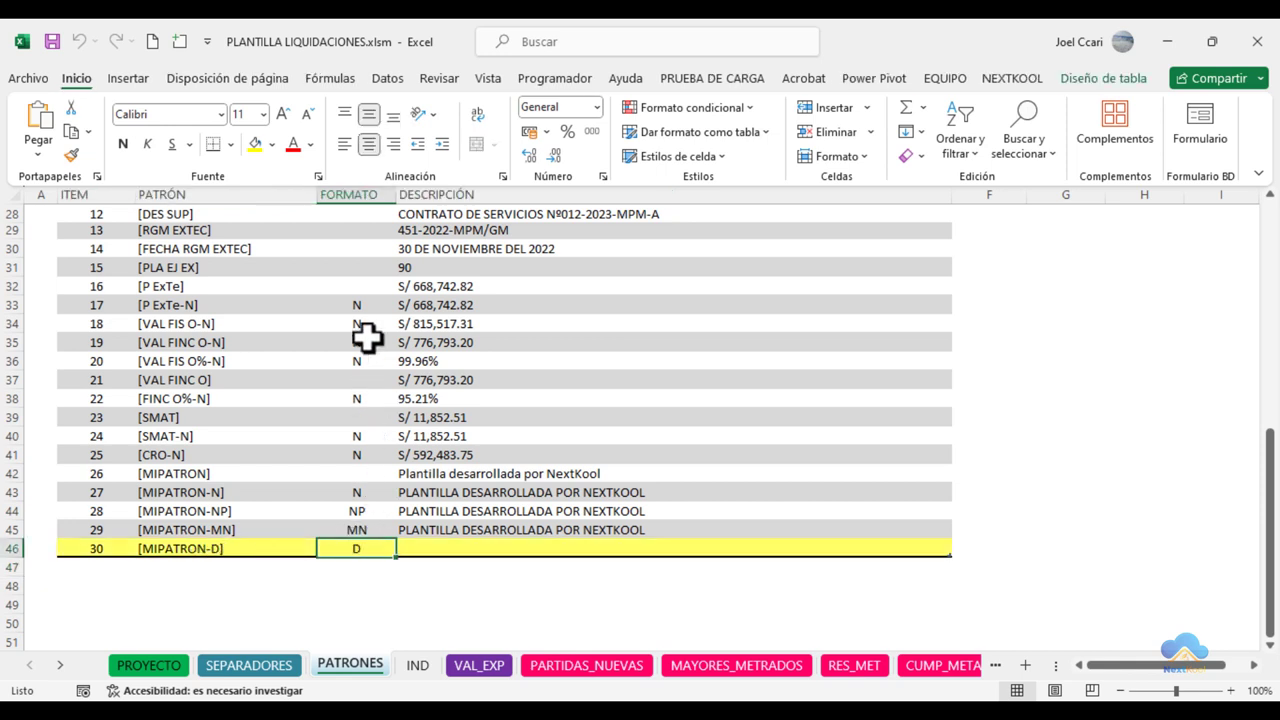
pyautogui.click(432, 548)
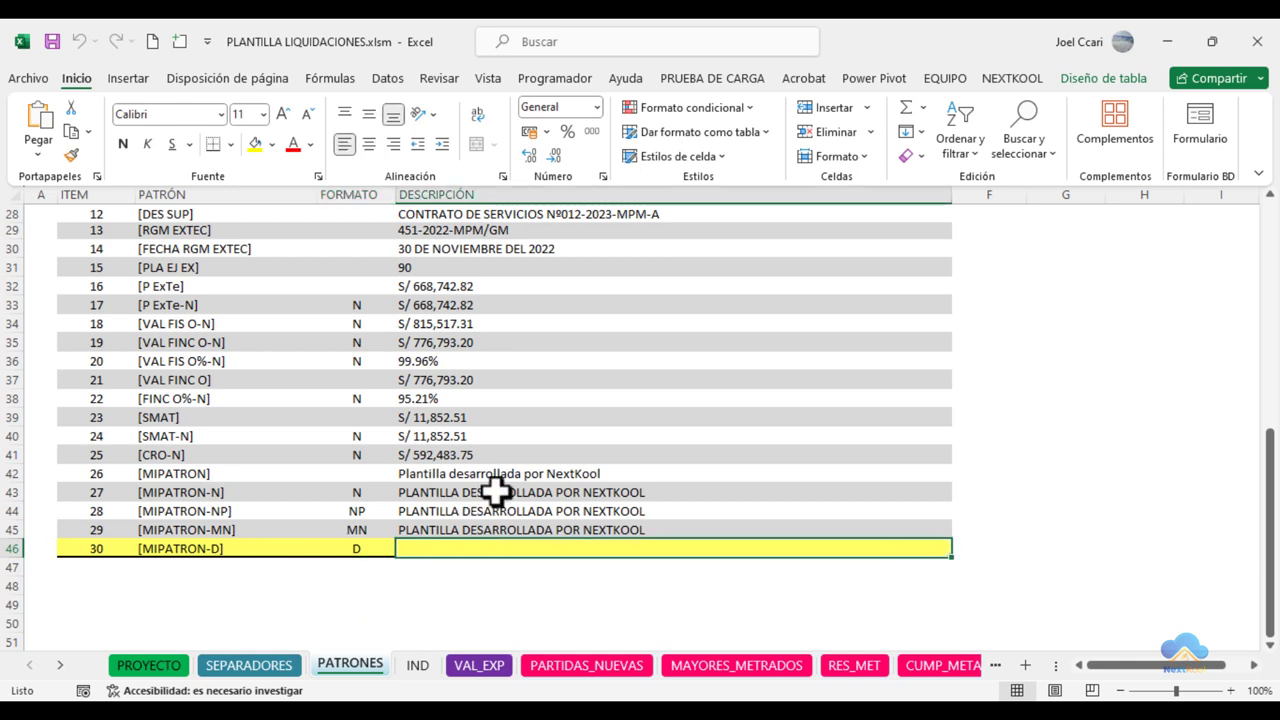
# - Copy the "PLANTILLA DESARROLLADA POR NEXTKOOL" description from row 45 into the new row
pyautogui.click(489, 526)
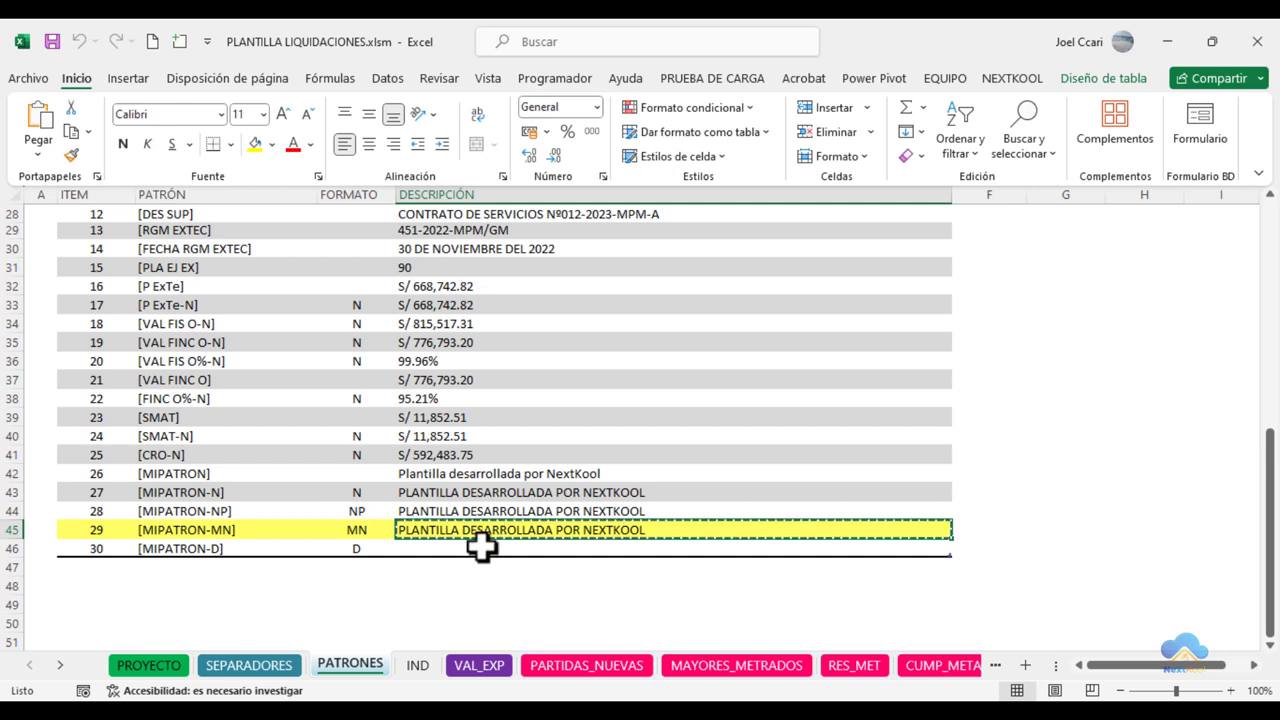
pyautogui.hotkey('ctrl', 'c')
pyautogui.click(466, 550)
pyautogui.hotkey('ctrl', 'v')
pyautogui.click(457, 585)
pyautogui.press('Left')
pyautogui.press('Up')
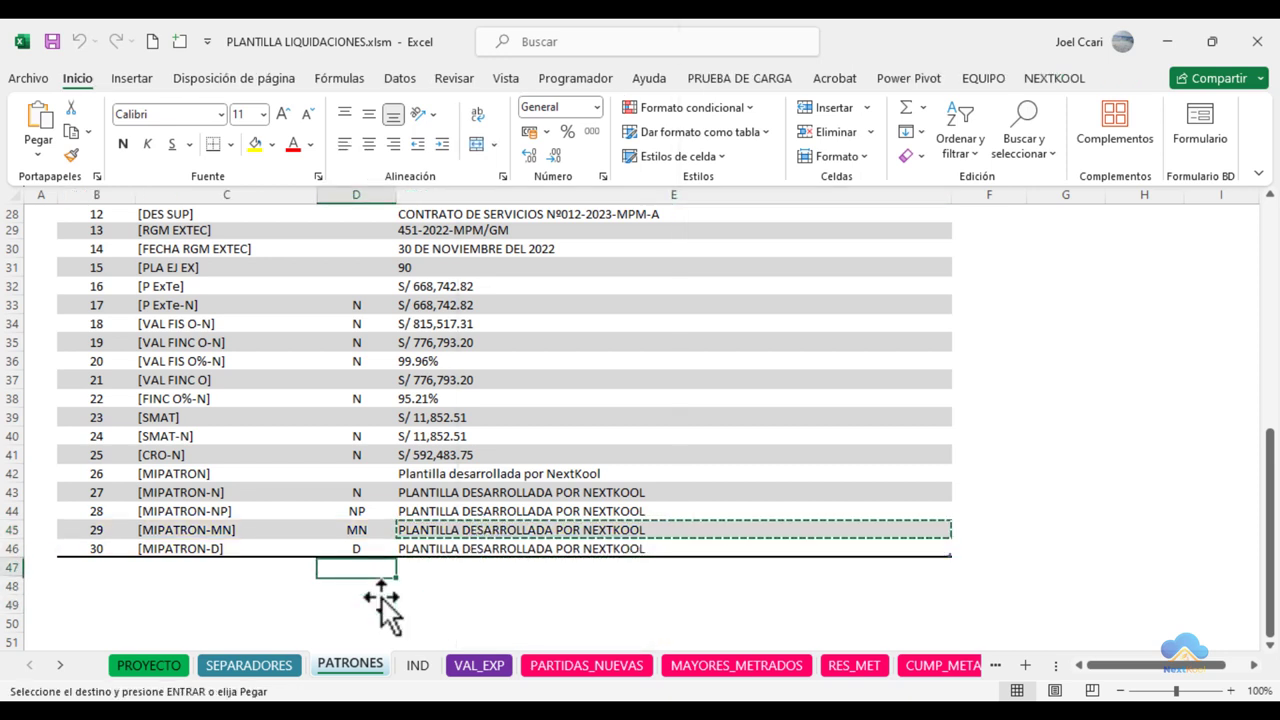
pyautogui.press('Escape')
# - Review the [MIPATRON-D] pattern text and finish the item 30 row
pyautogui.click(212, 553)
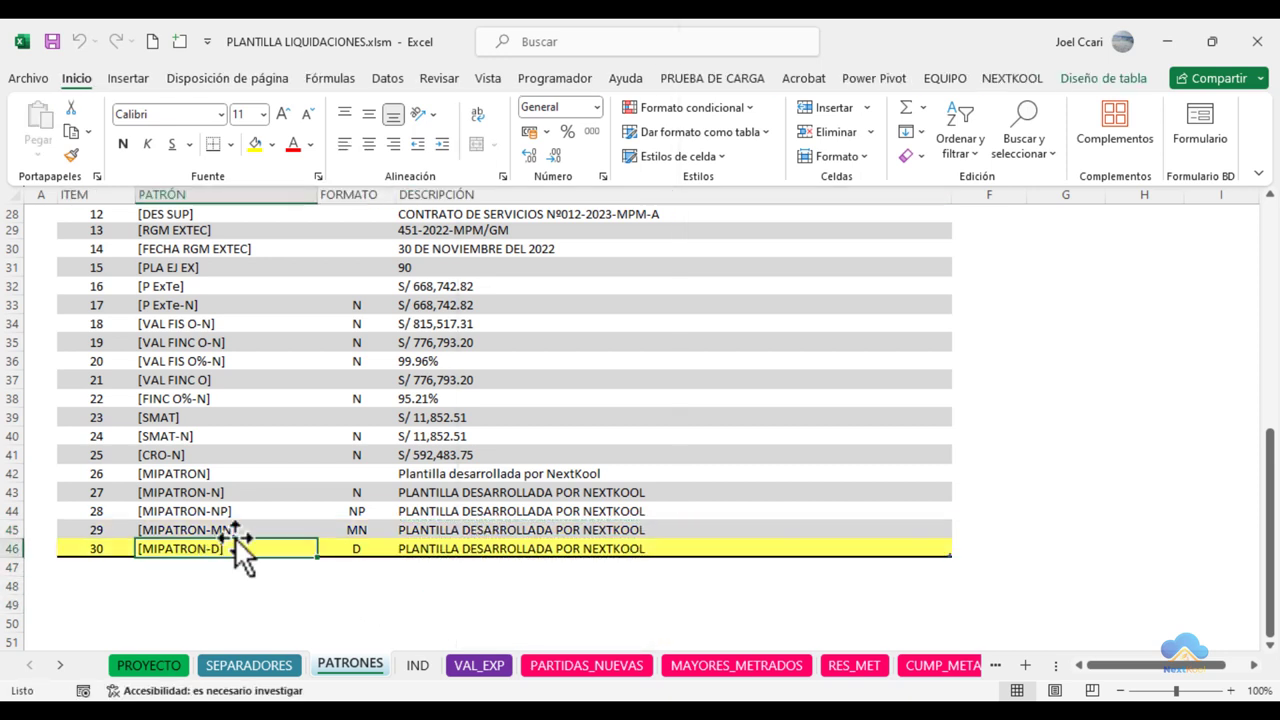
pyautogui.doubleClick(240, 550)
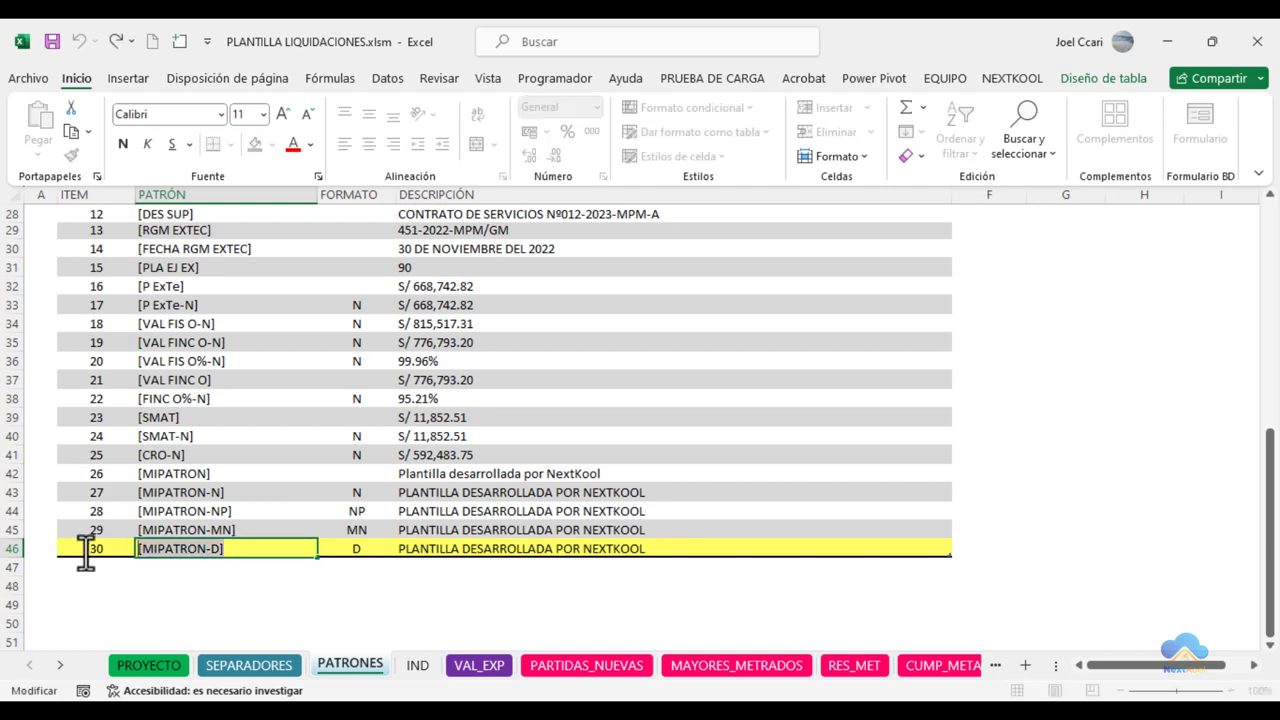
pyautogui.click(305, 620)
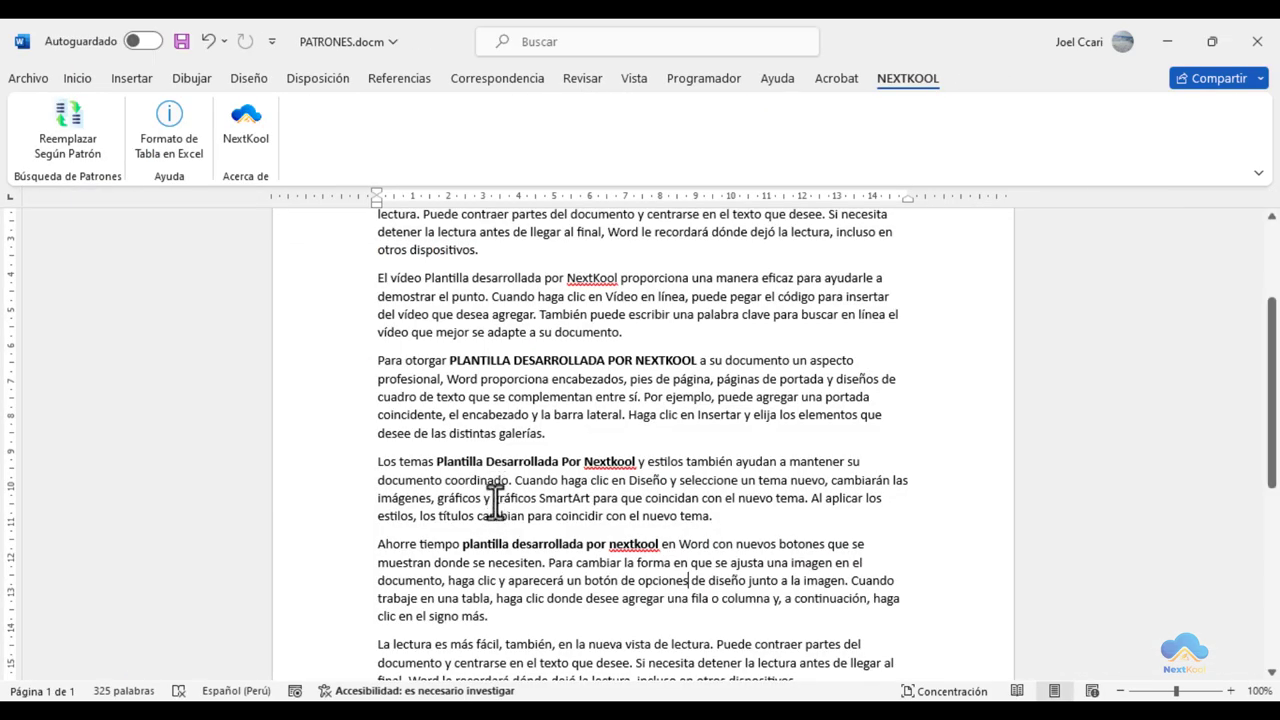
pyautogui.scroll(-5, 500, 500)
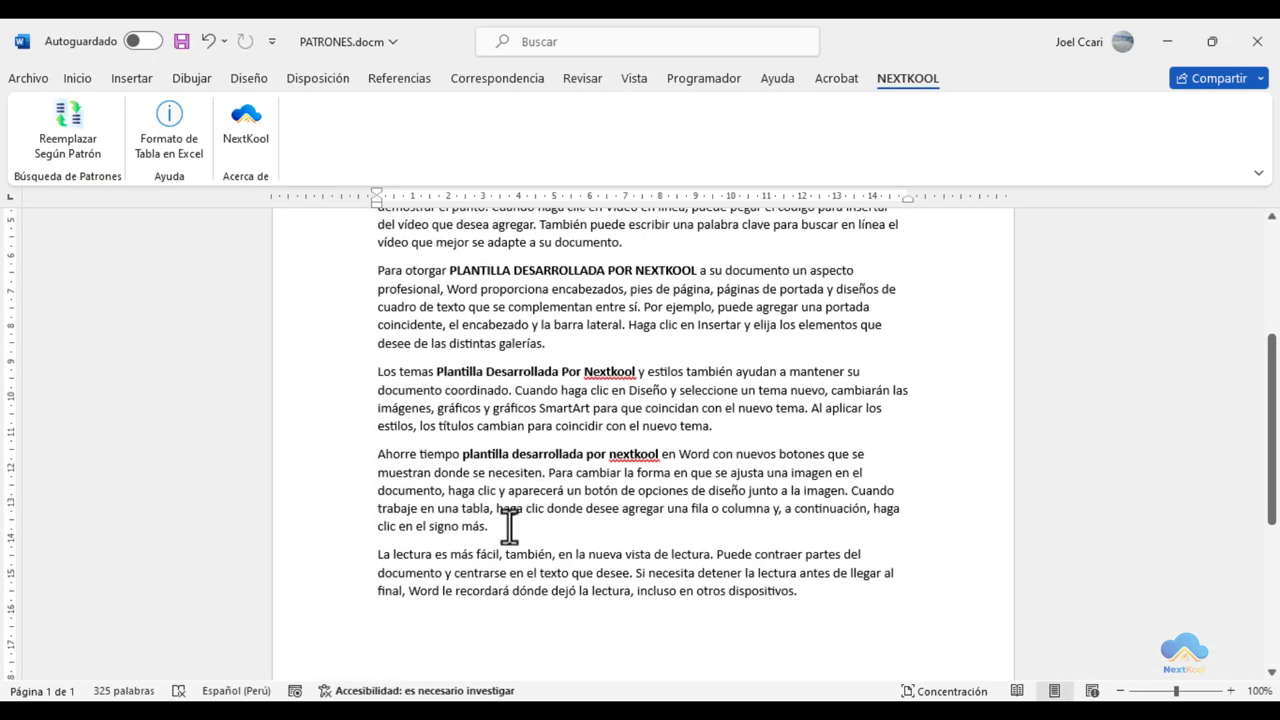
# - Paste the [MIPATRON-D] placeholder after "La lectura es"
pyautogui.click(449, 555)
pyautogui.hotkey('ctrl', 'v')
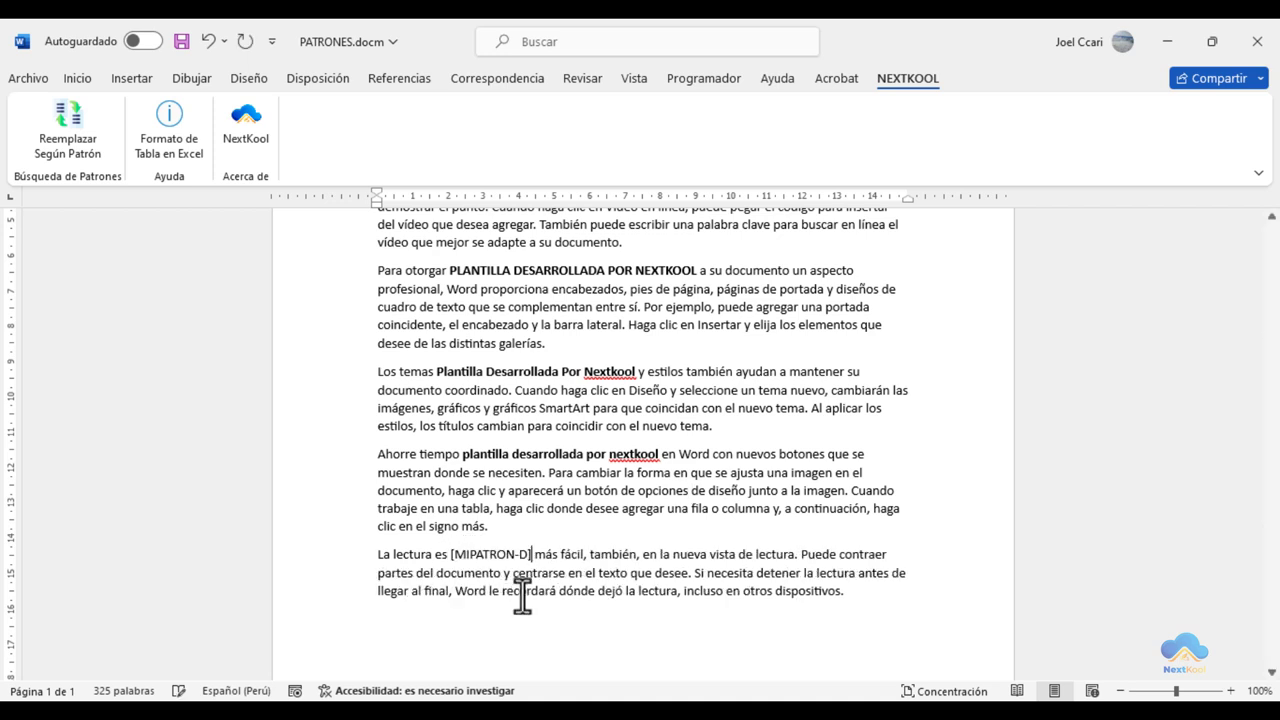
pyautogui.click(531, 523)
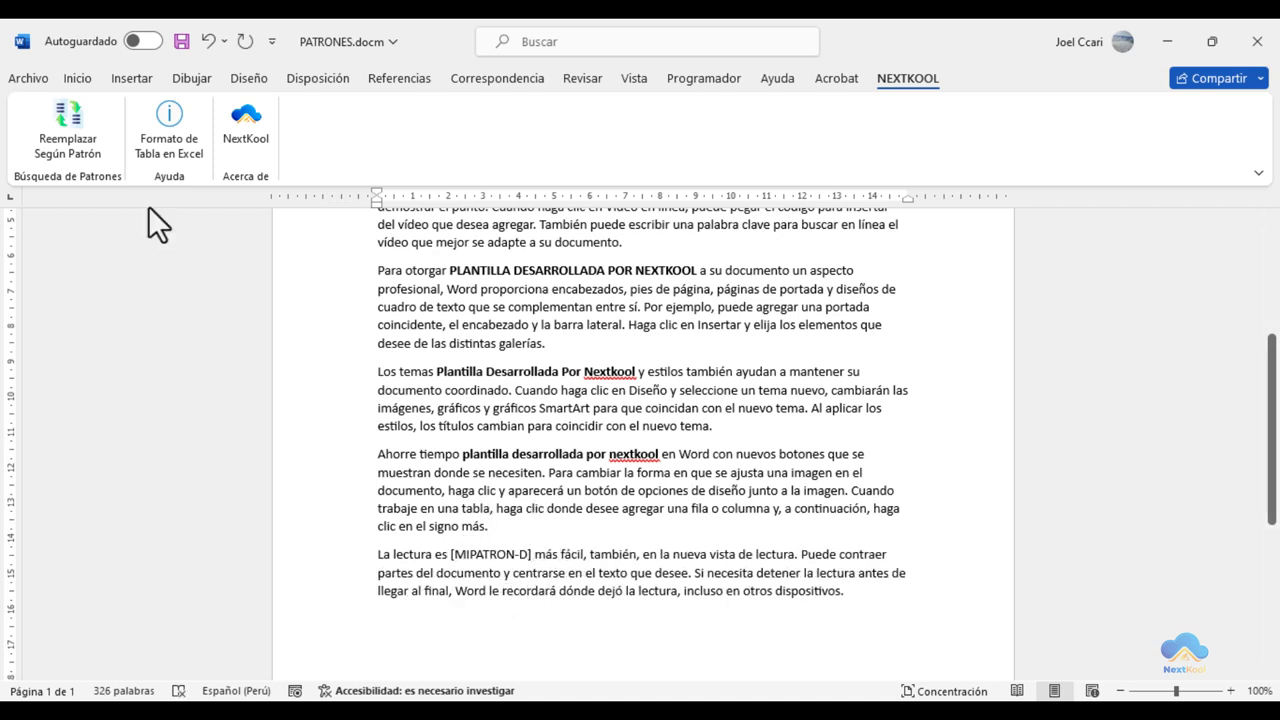
# - Run Reemplazar Según Patrón so [MIPATRON-D] becomes "PLANTILLA DESARROLLADA POR NEXTKOOL"
pyautogui.click(75, 135)
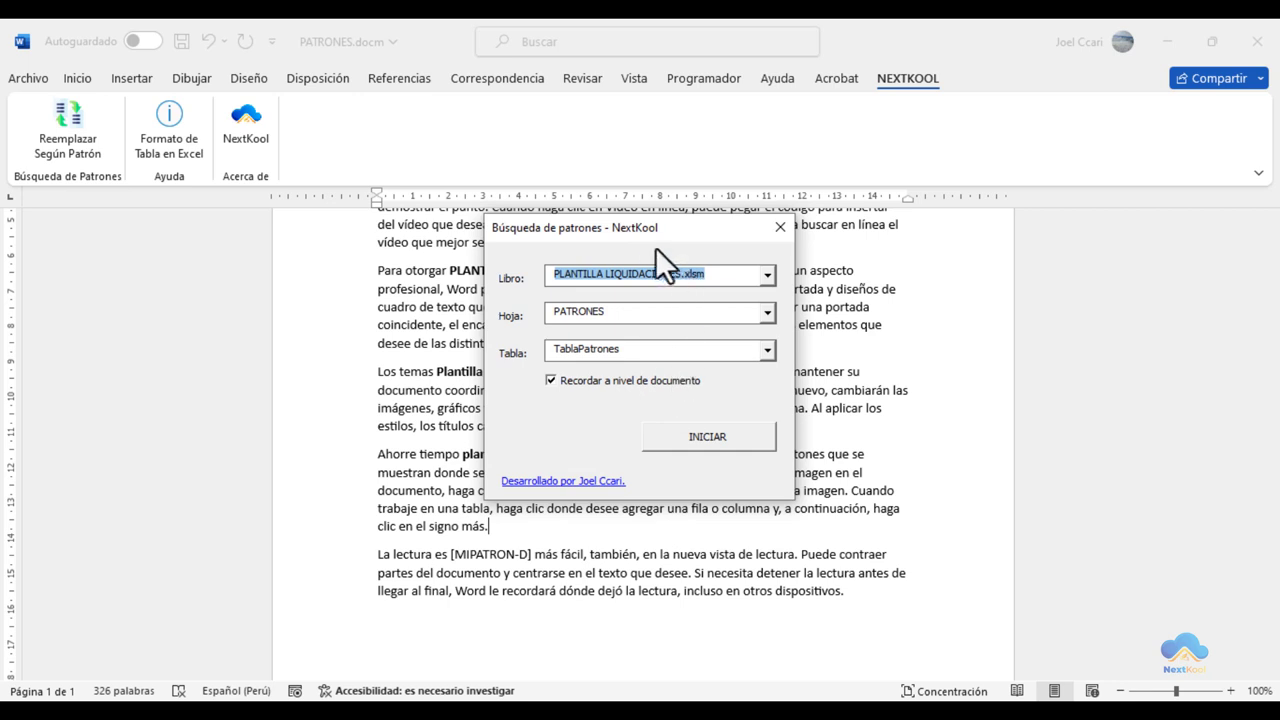
pyautogui.click(710, 436)
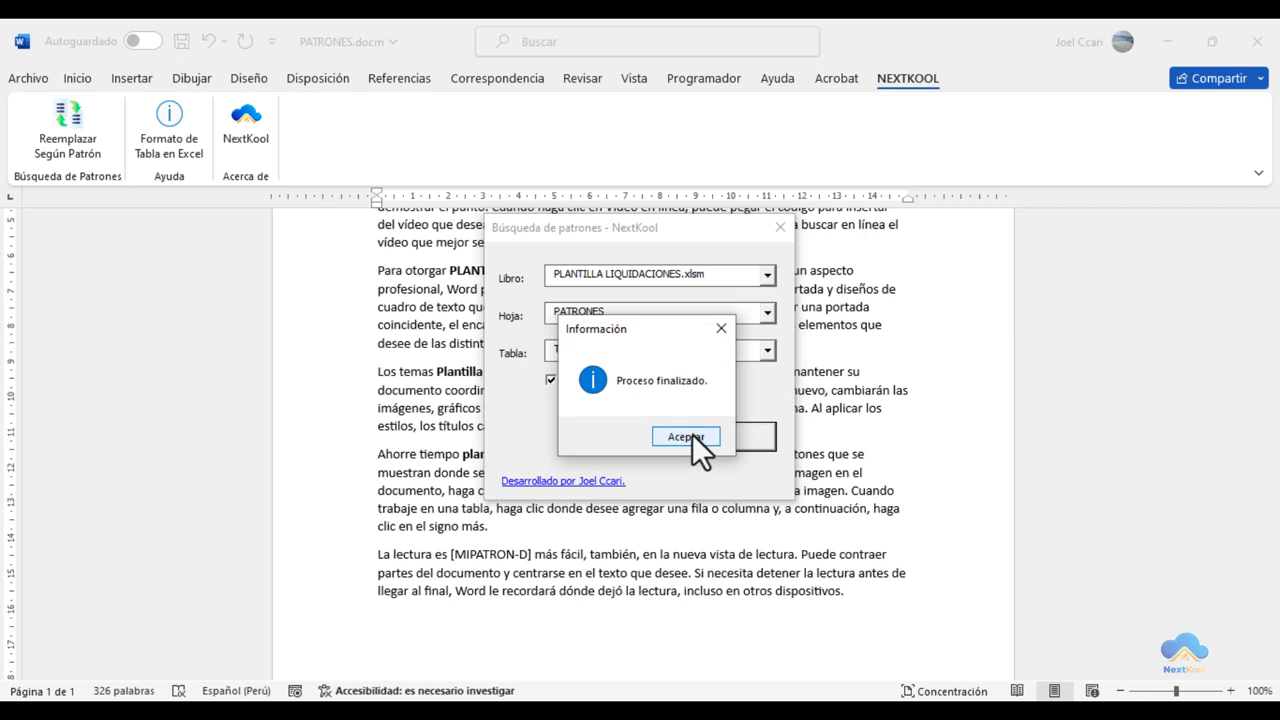
pyautogui.click(692, 434)
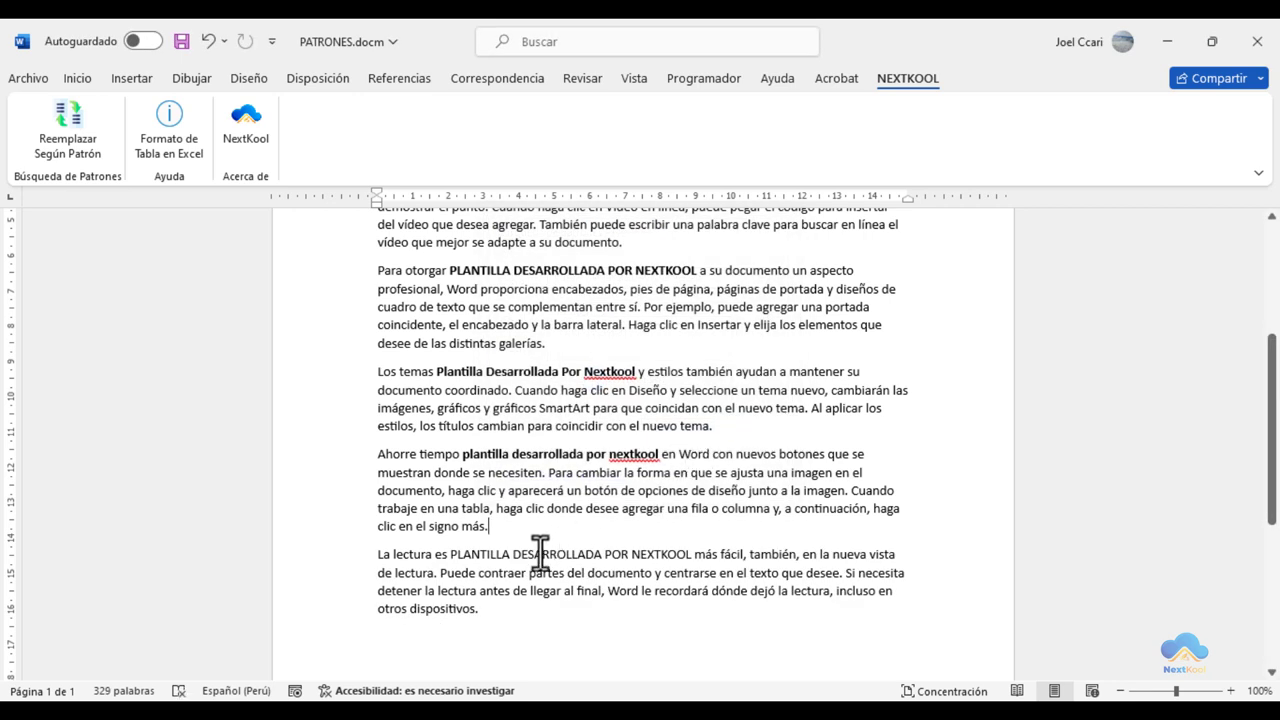
pyautogui.moveTo(440, 542); pyautogui.dragTo(692, 566)
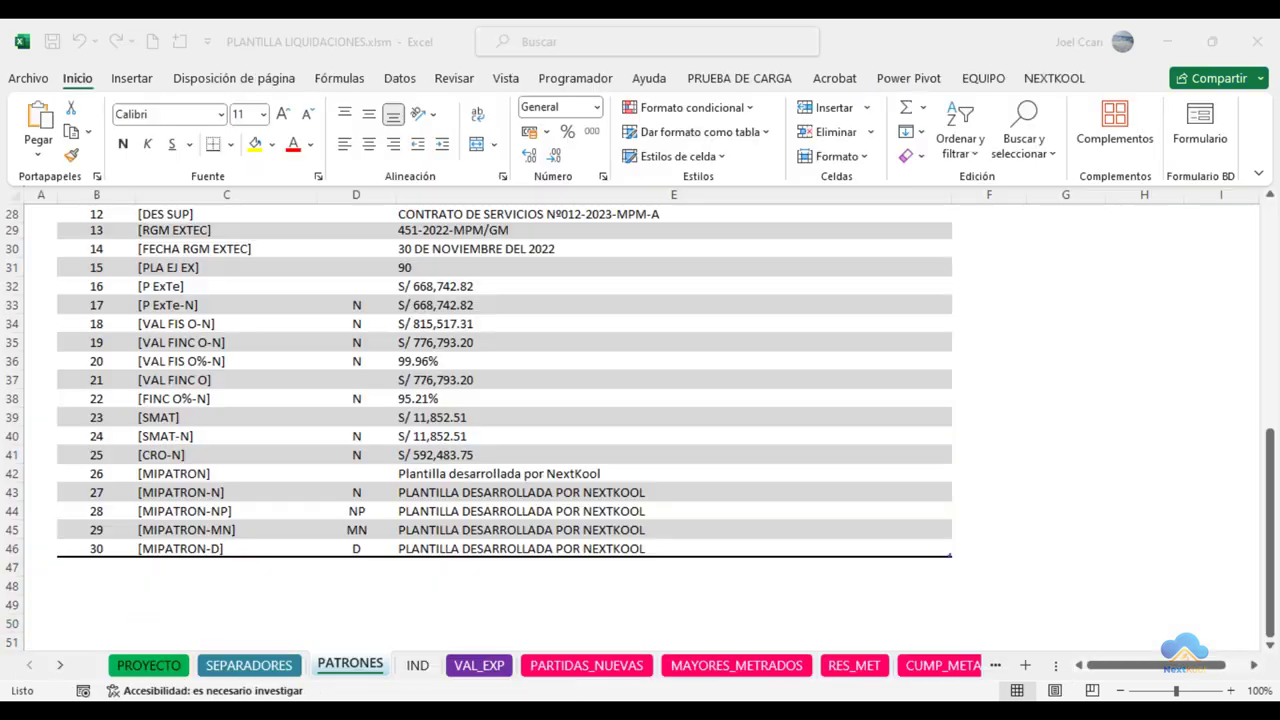
pyautogui.click(352, 548)
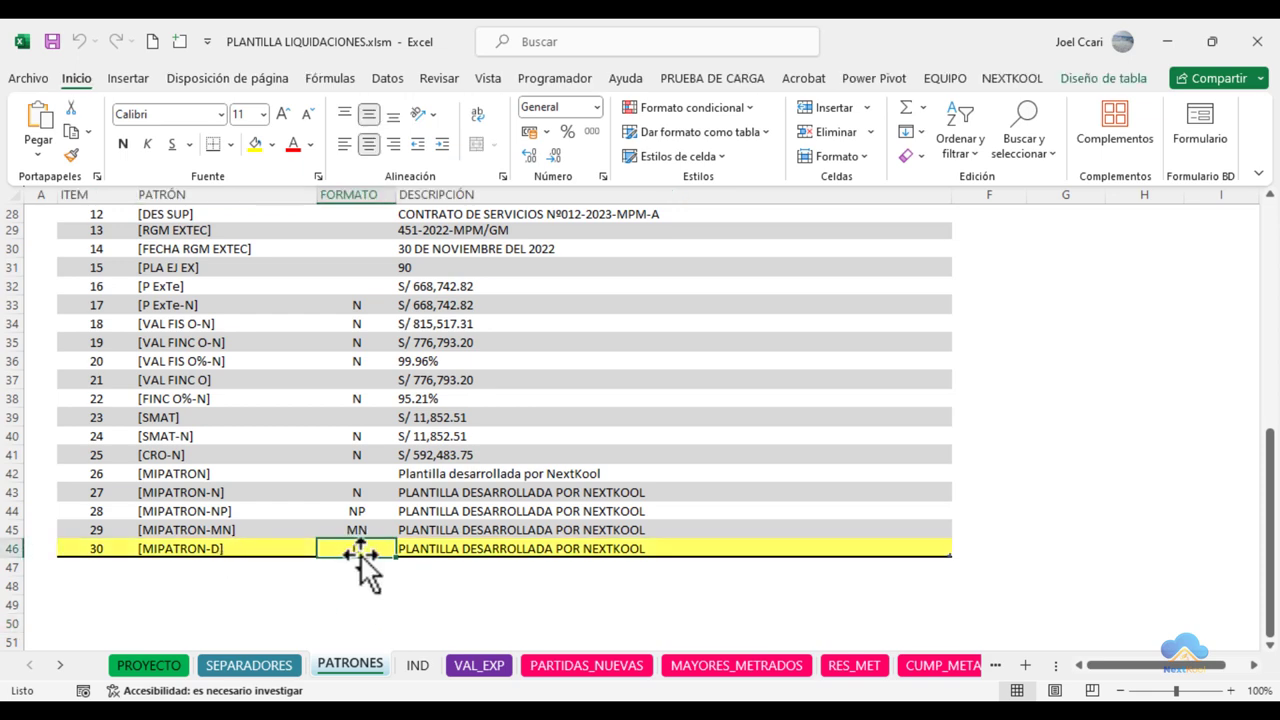
pyautogui.scroll(5, 206, 476)
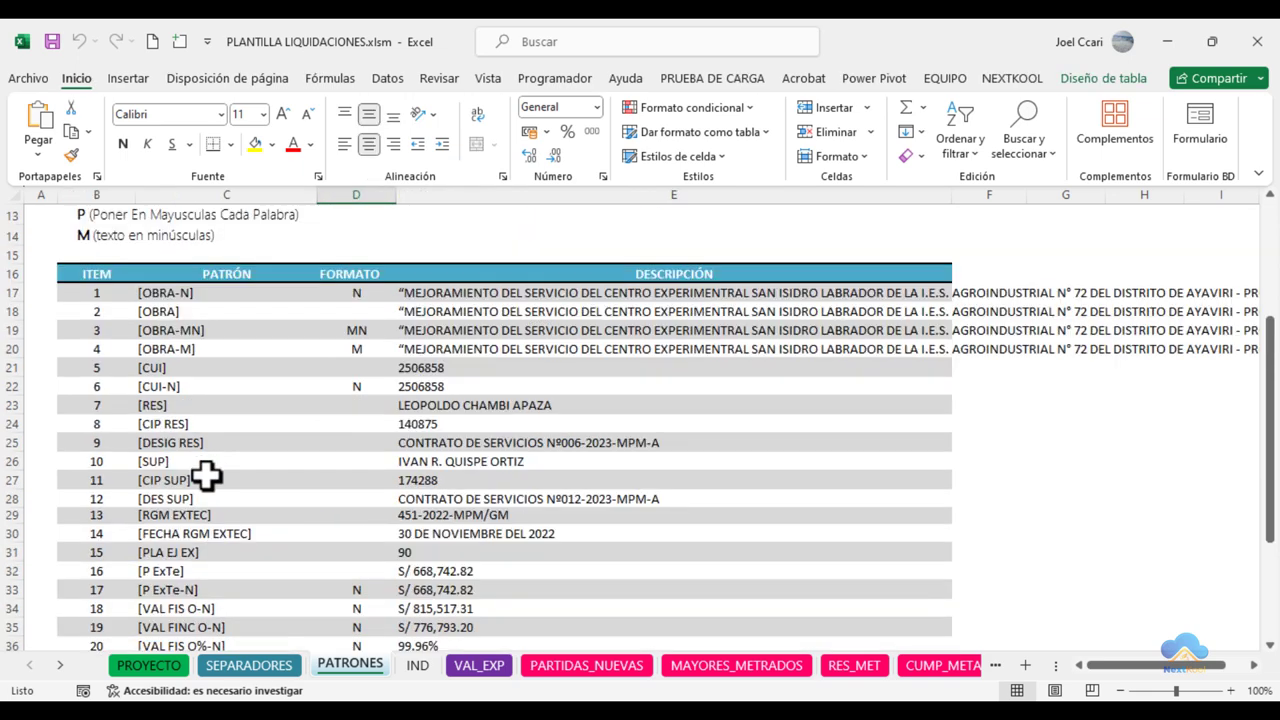
pyautogui.scroll(2, 206, 476)
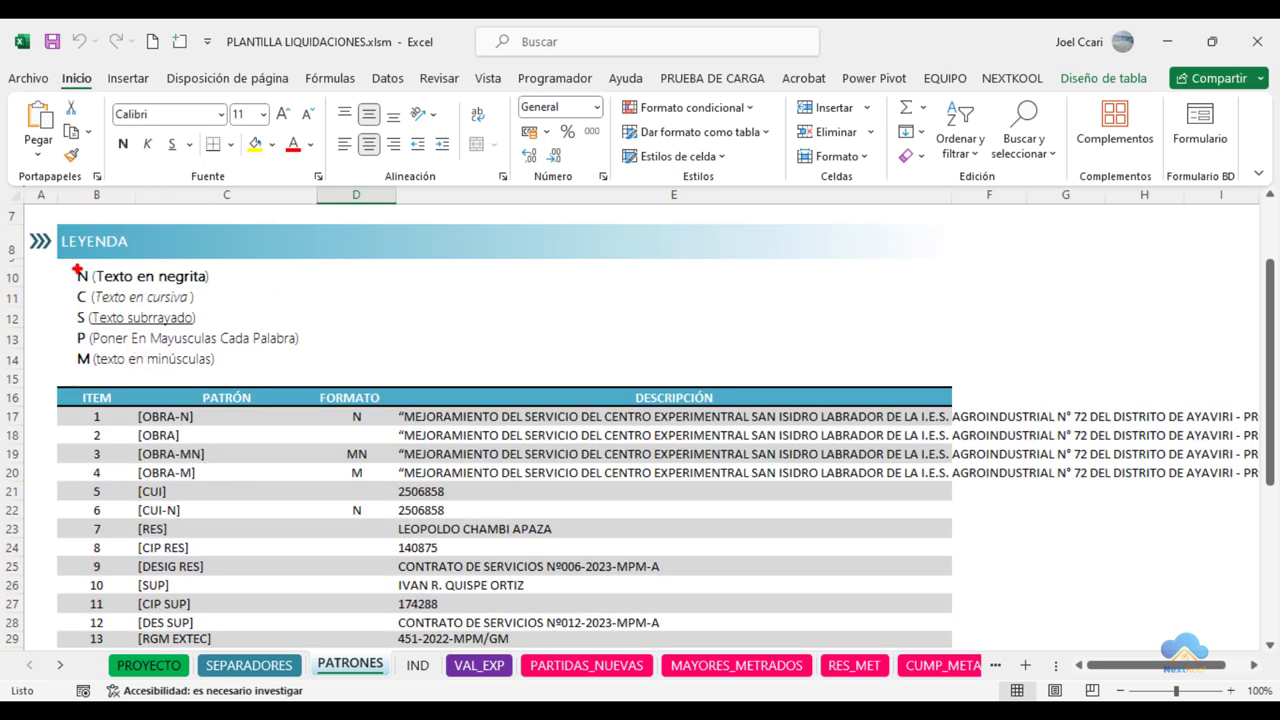
pyautogui.moveTo(59, 262); pyautogui.dragTo(104, 378)
pyautogui.scroll(-8, 340, 471)
pyautogui.scroll(-4, 414, 494)
pyautogui.scroll(4, 457, 489)
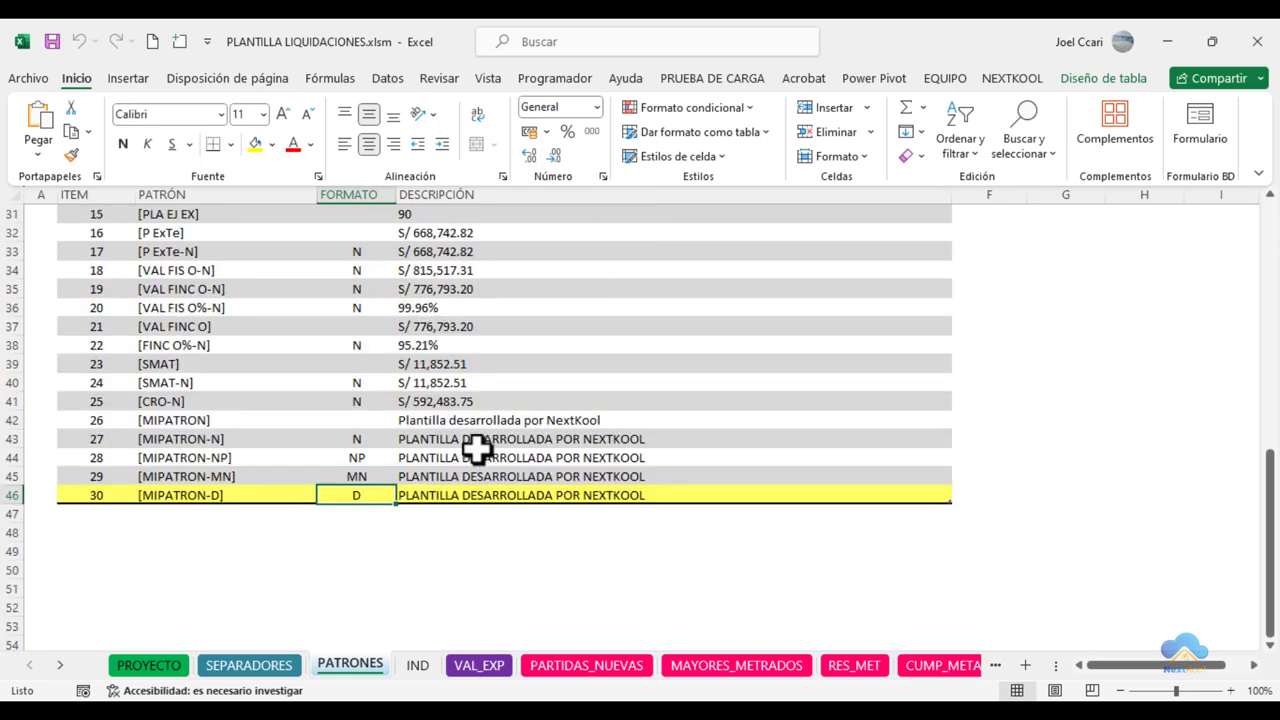
pyautogui.click(440, 492)
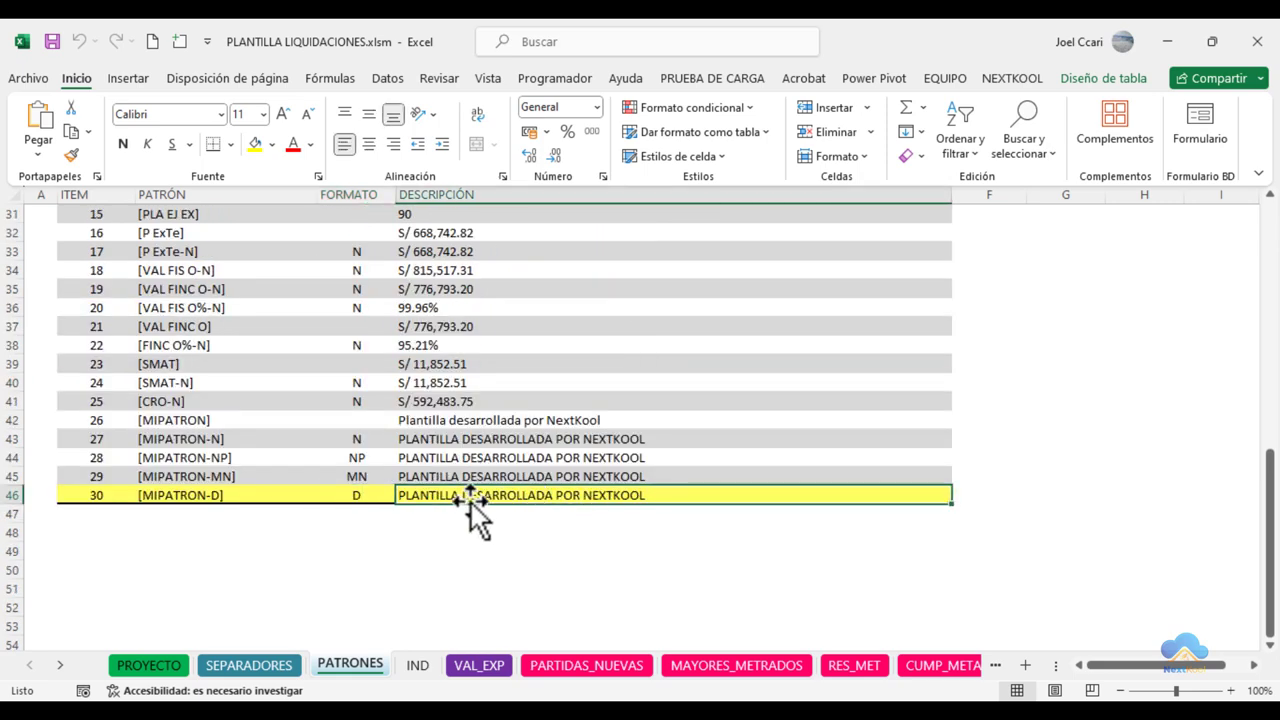
pyautogui.scroll(4, 366, 449)
pyautogui.scroll(3, 365, 442)
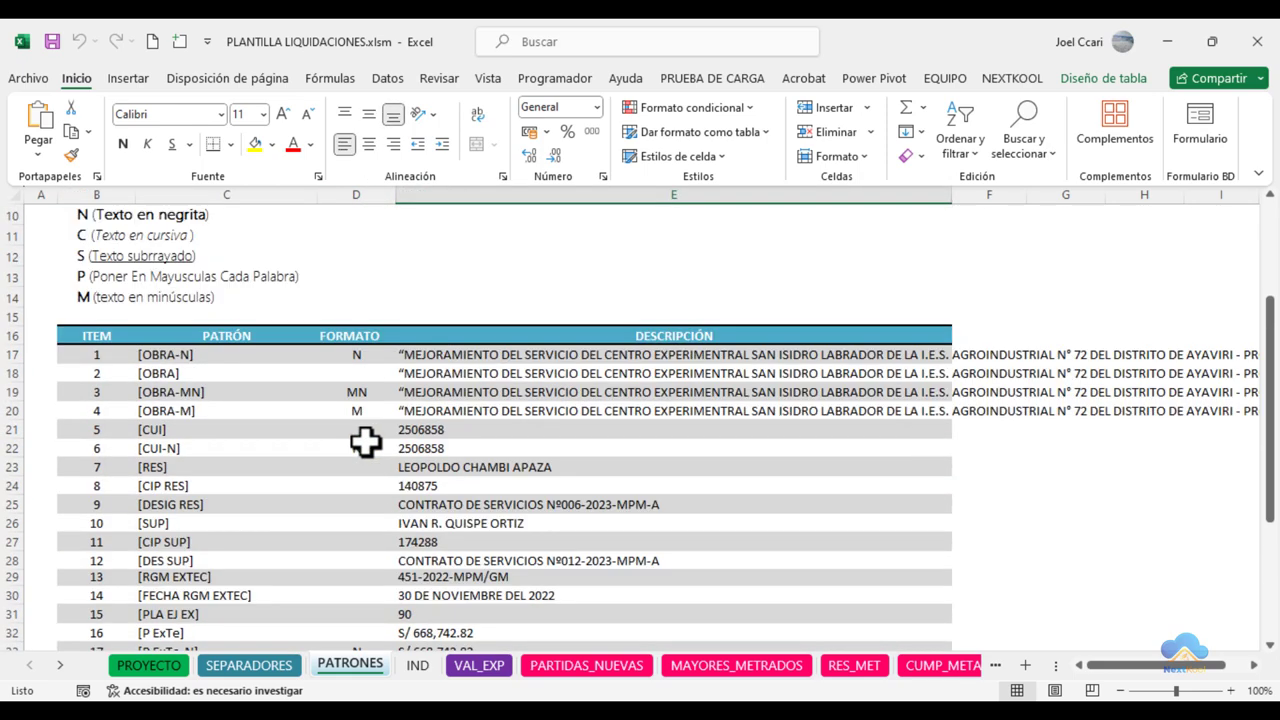
pyautogui.scroll(3, 172, 494)
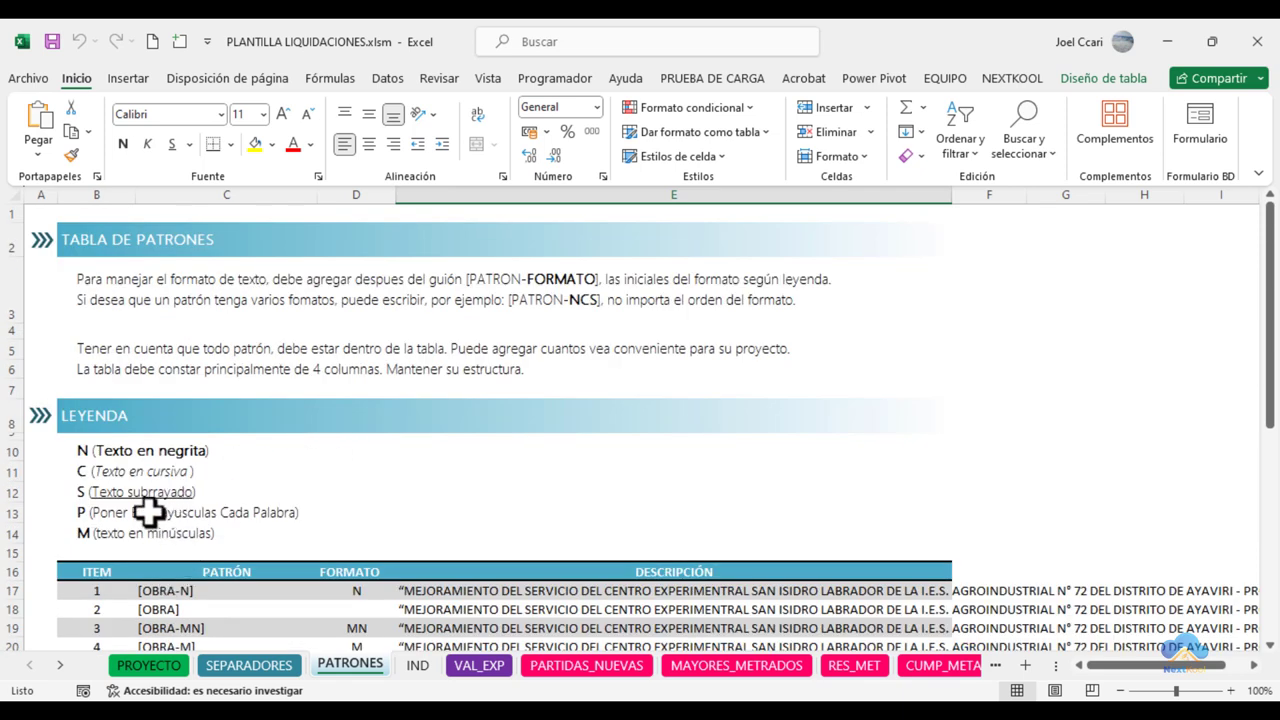
pyautogui.moveTo(22, 384); pyautogui.dragTo(282, 552)
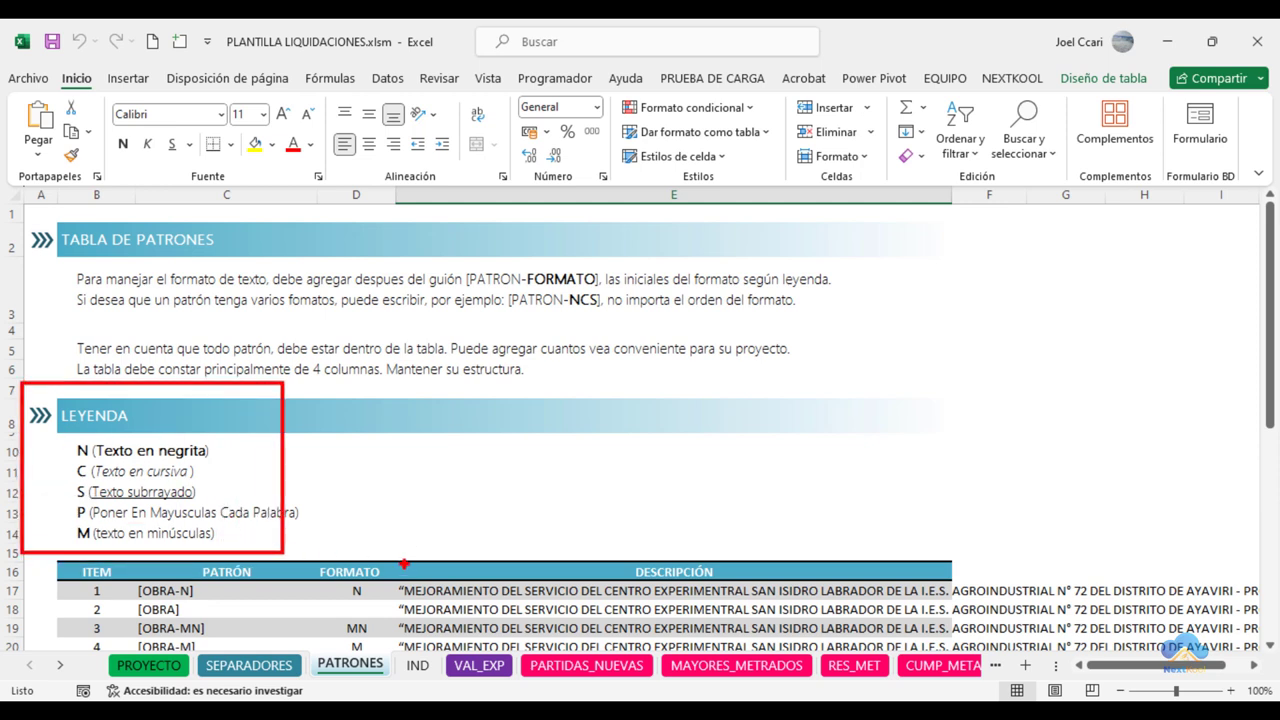
pyautogui.press('Escape')
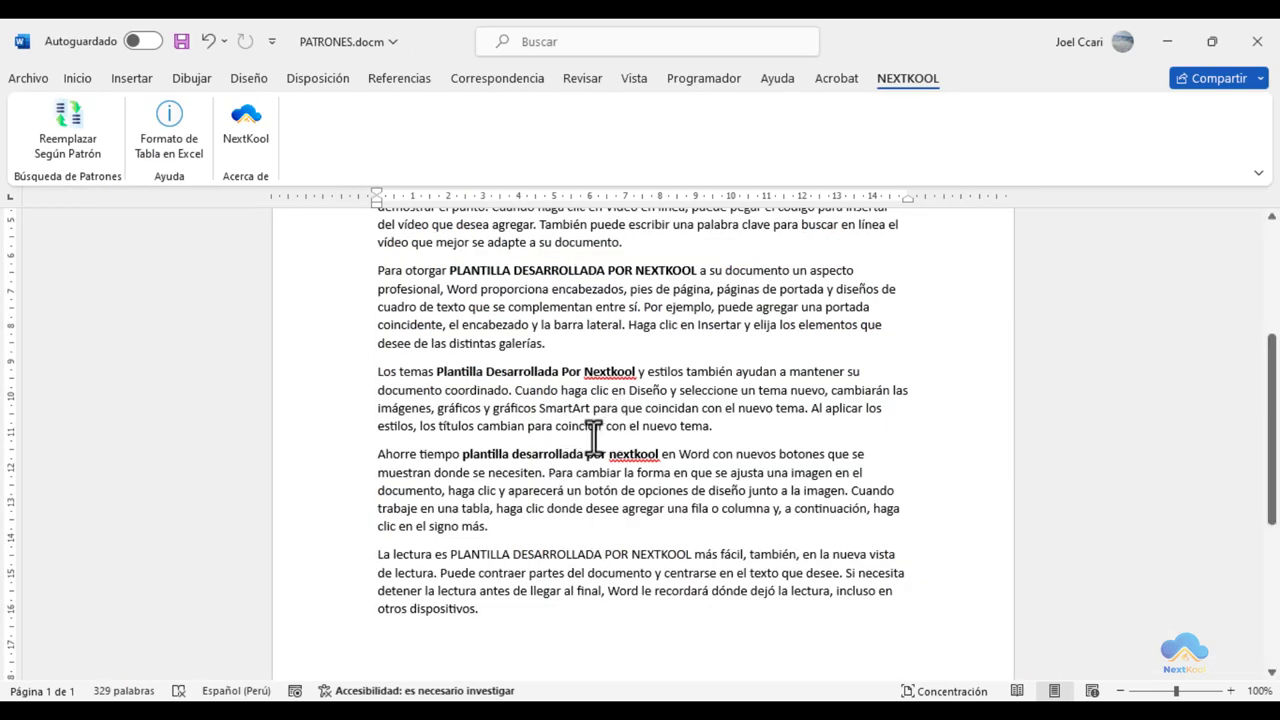
# - Point out the NEXTKOOL ribbon tab, then switch back to PLANTILLA LIQUIDACIONES.xlsm
pyautogui.moveTo(871, 55); pyautogui.dragTo(945, 100)
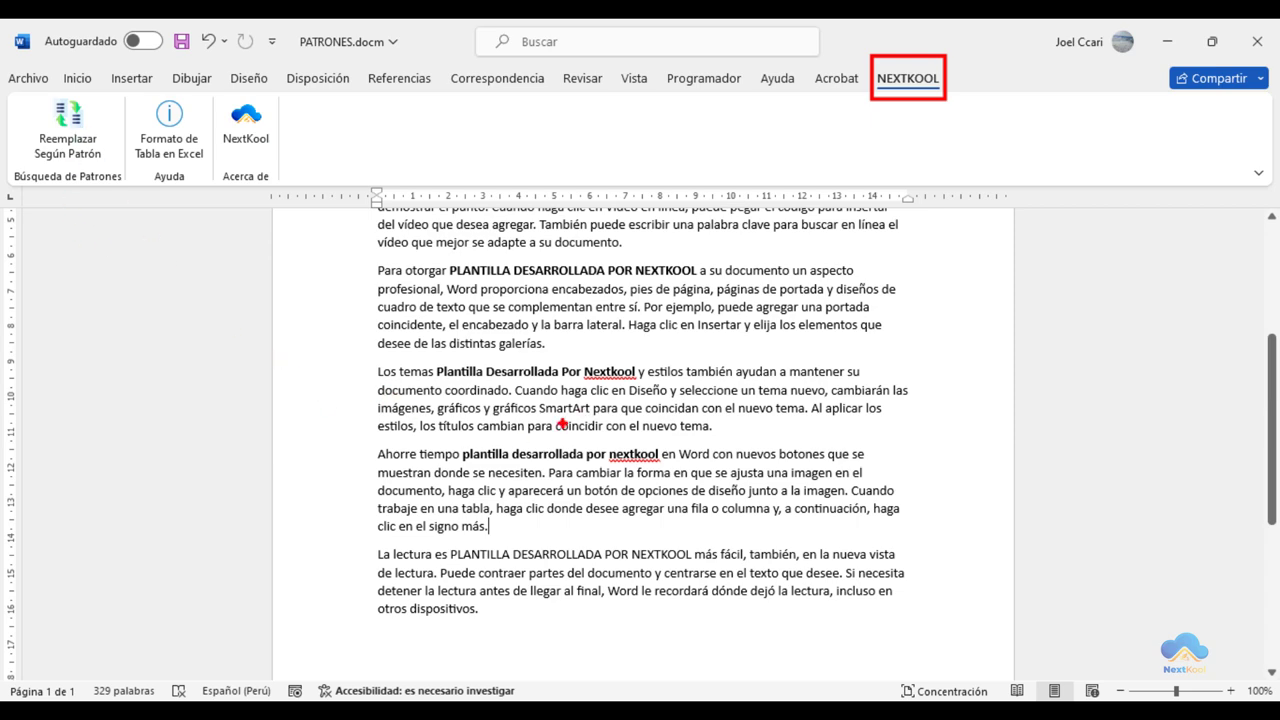
pyautogui.press('Escape')
pyautogui.hotkey('alt', 'Tab')
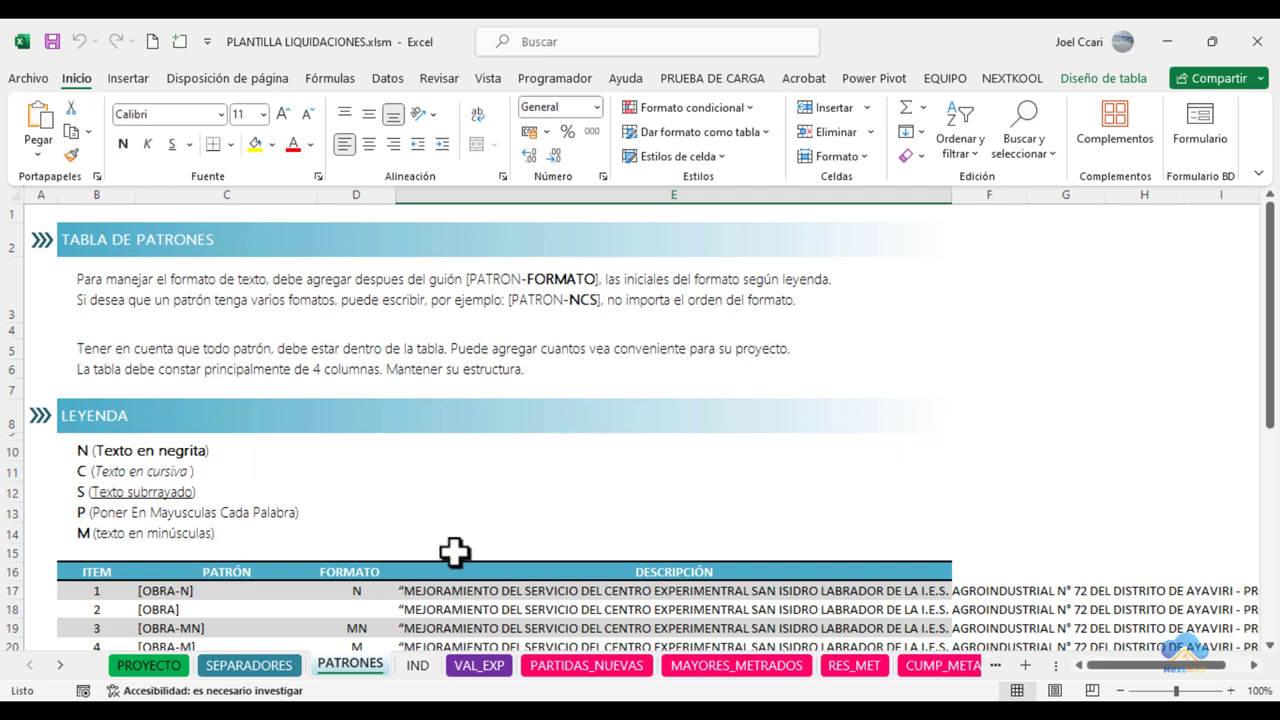
pyautogui.scroll(-3, 454, 551)
pyautogui.moveTo(100, 355); pyautogui.dragTo(553, 508)
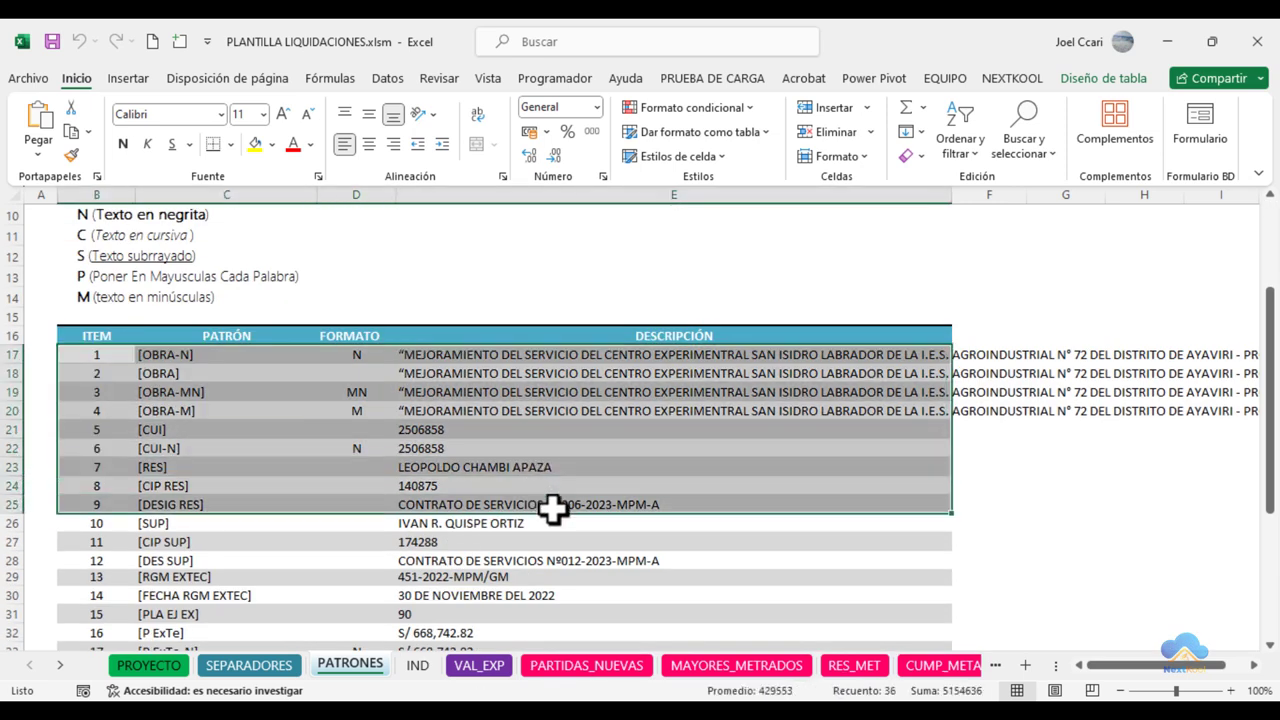
pyautogui.click(568, 543)
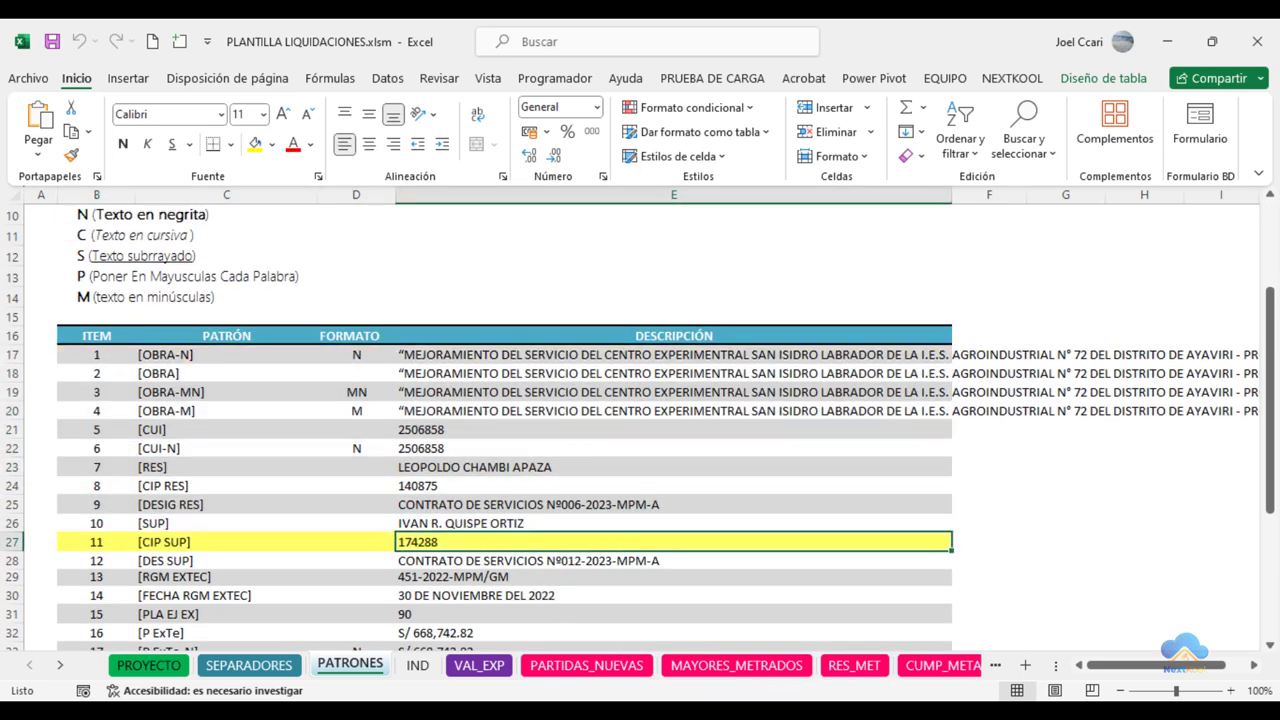
pyautogui.hotkey('alt', 'Tab')
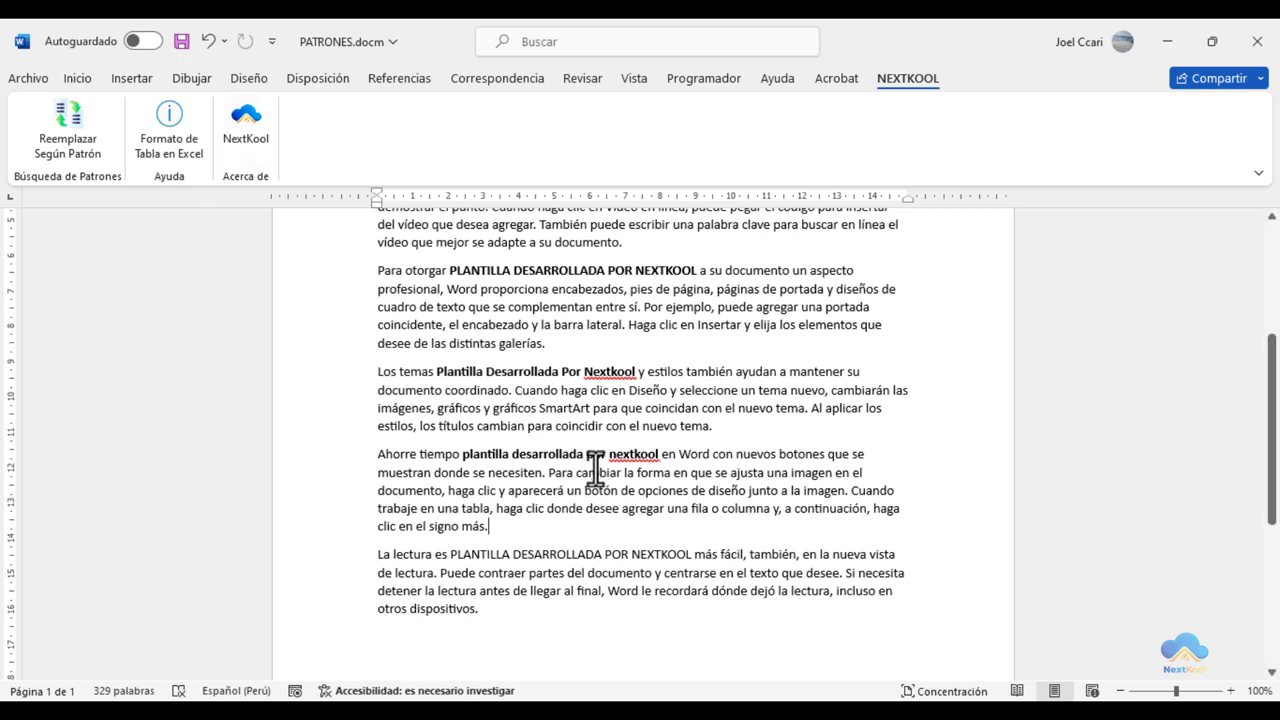
pyautogui.click(503, 712)
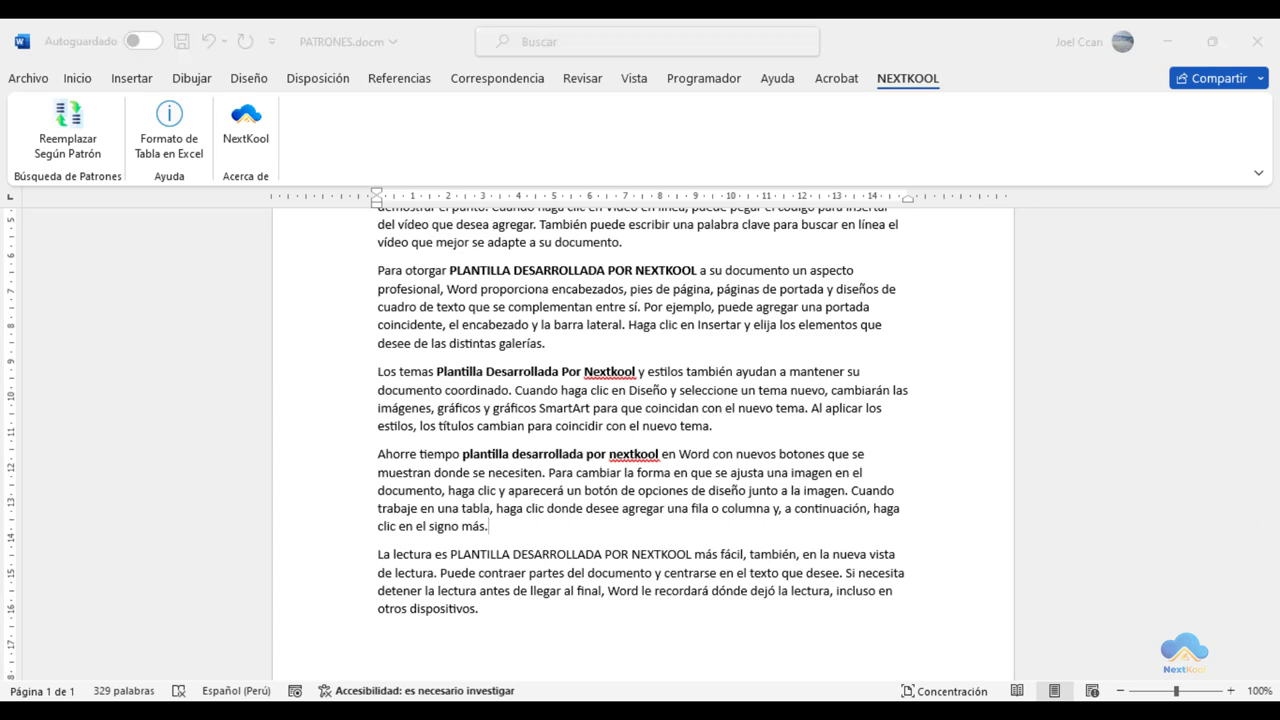
pyautogui.scroll(2, 289, 495)
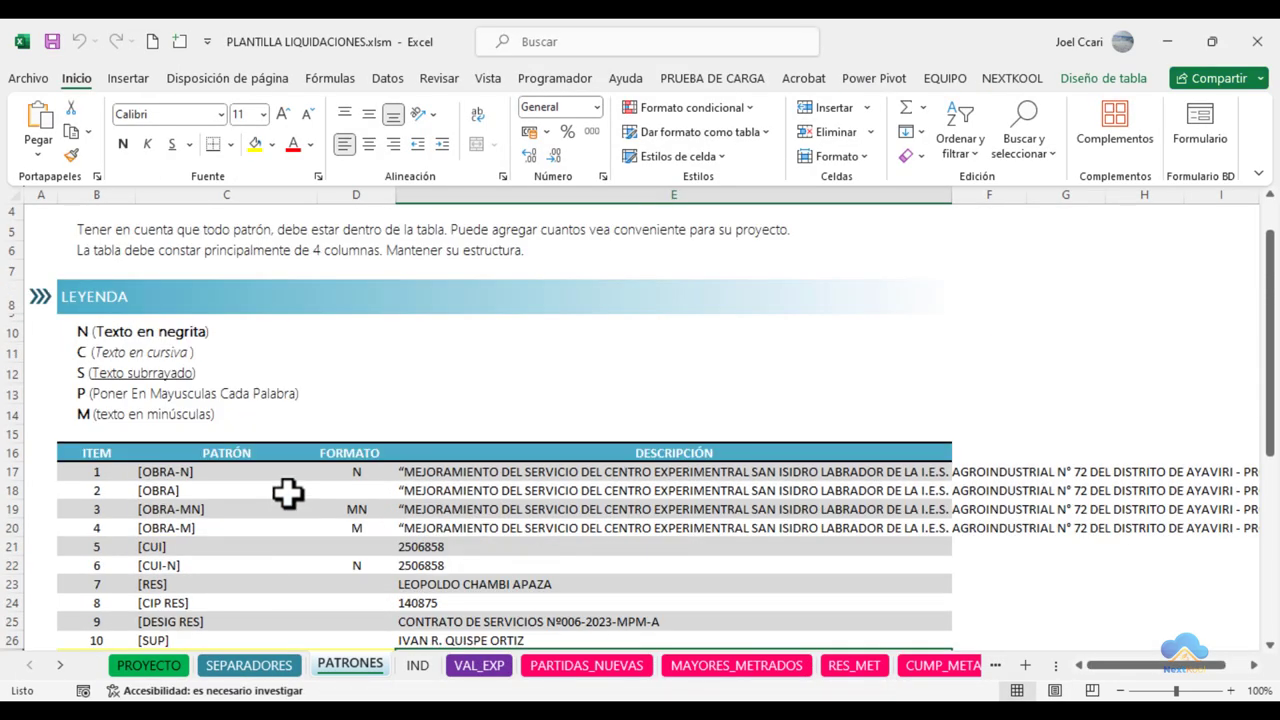
pyautogui.moveTo(47, 264); pyautogui.dragTo(305, 437)
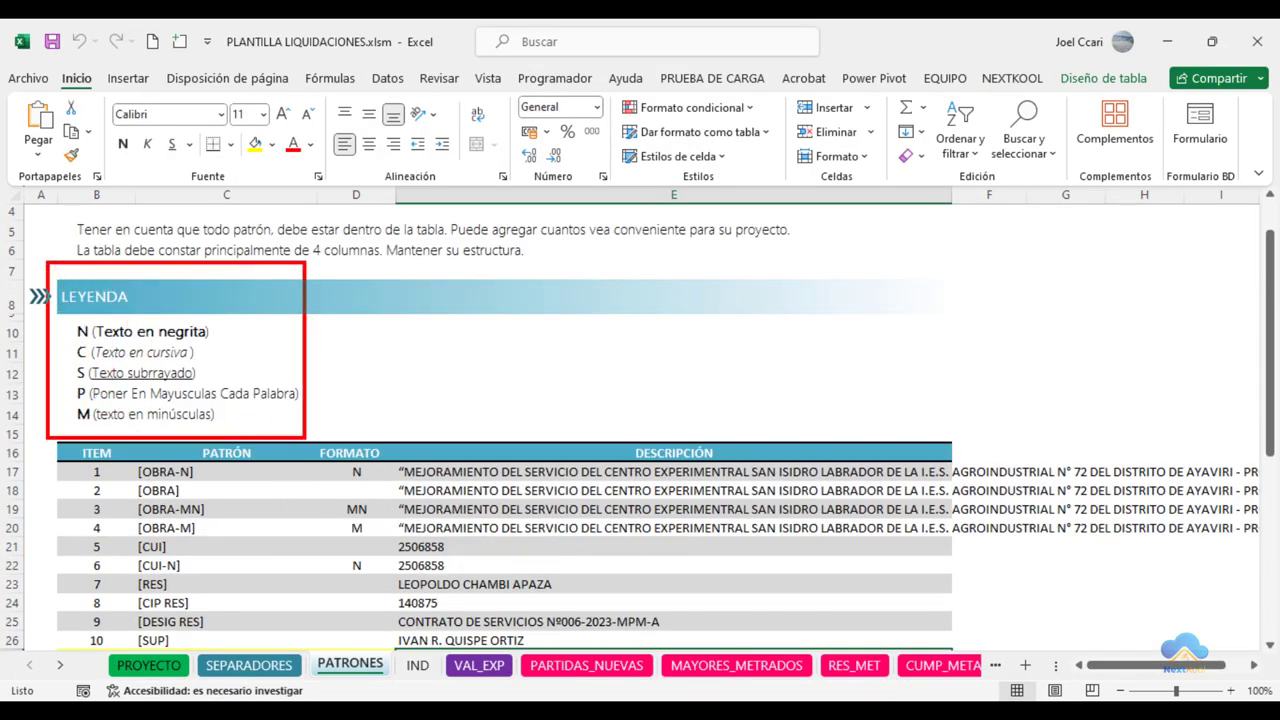